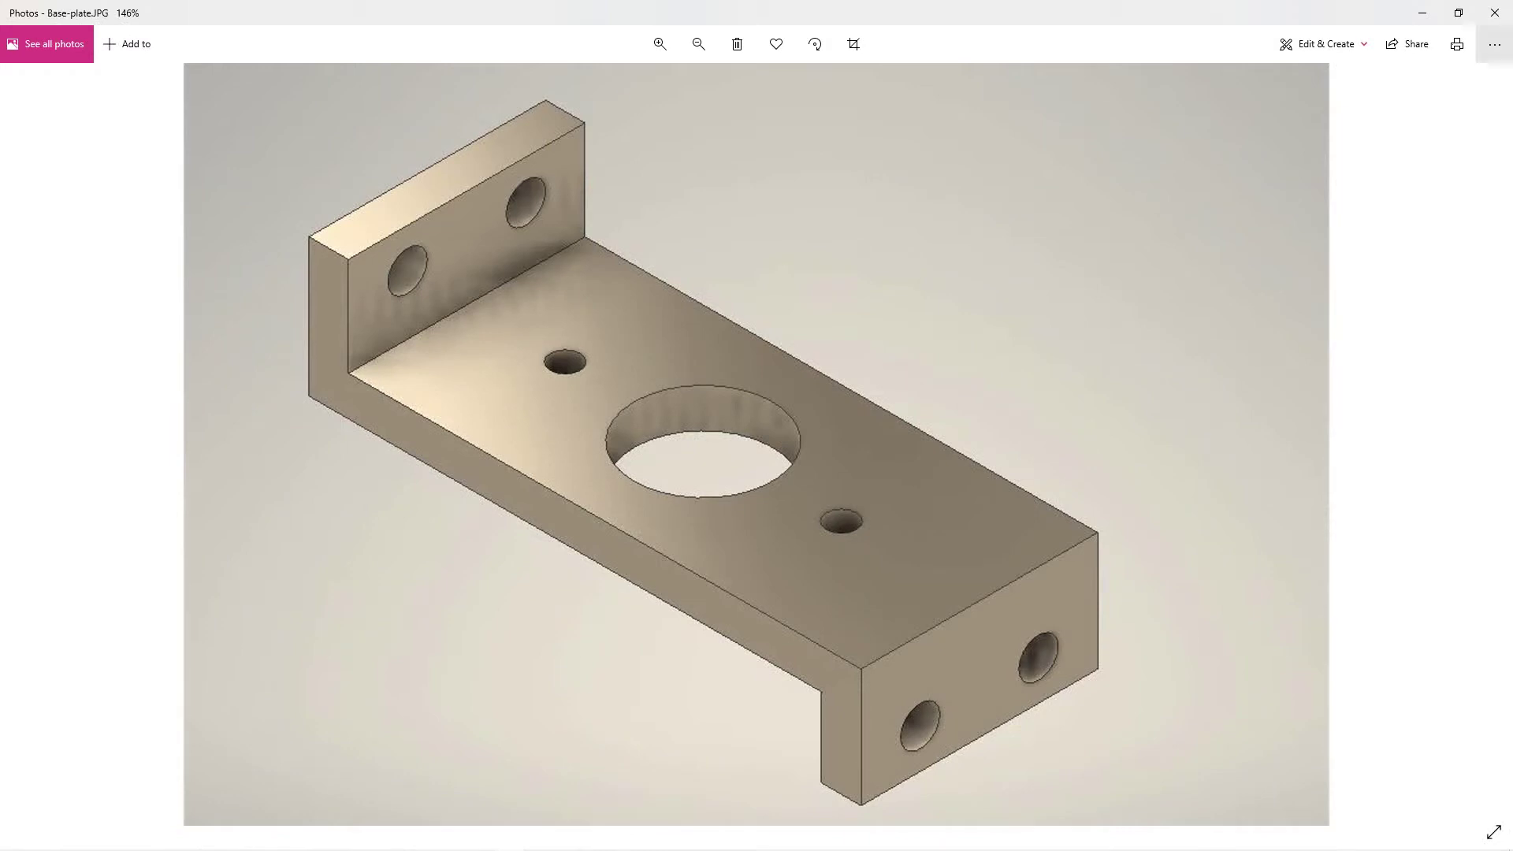
Switch to Autodesk Inventor and create a new part from the Standard.ipt template.
click(1422, 12)
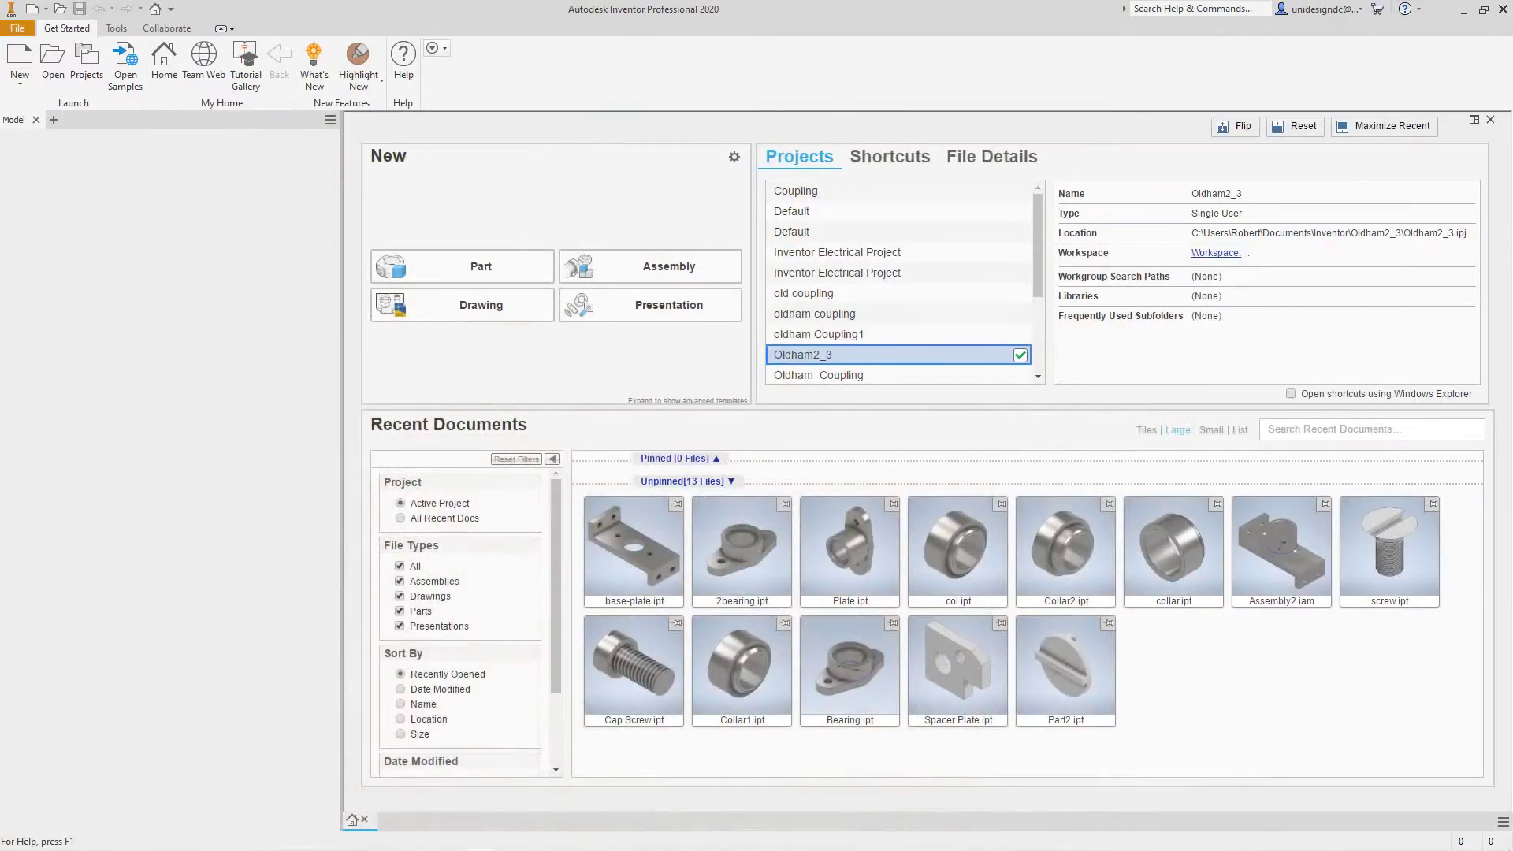
click(18, 28)
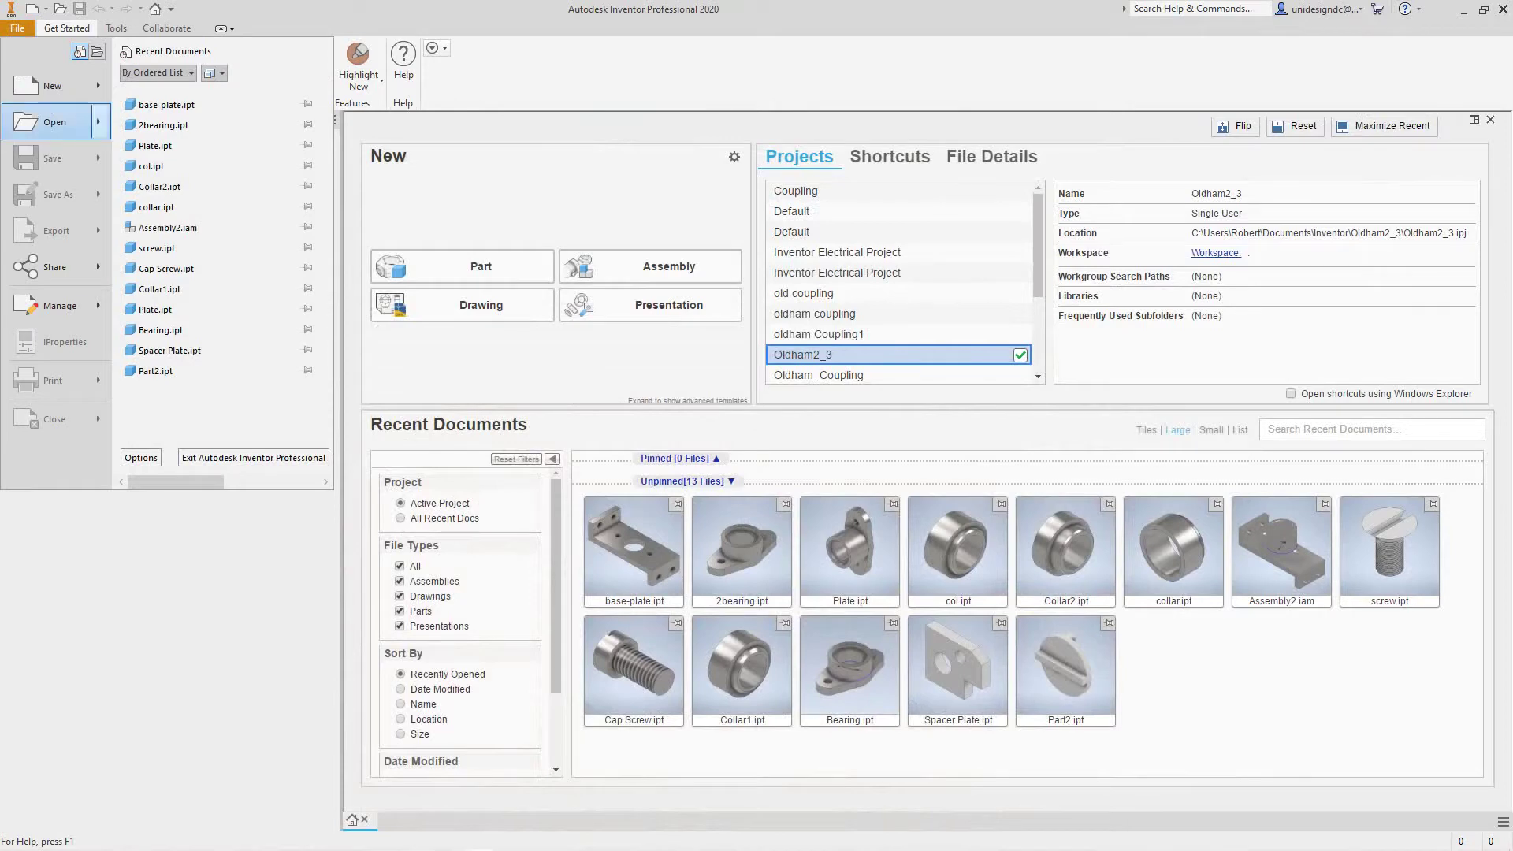
click(53, 86)
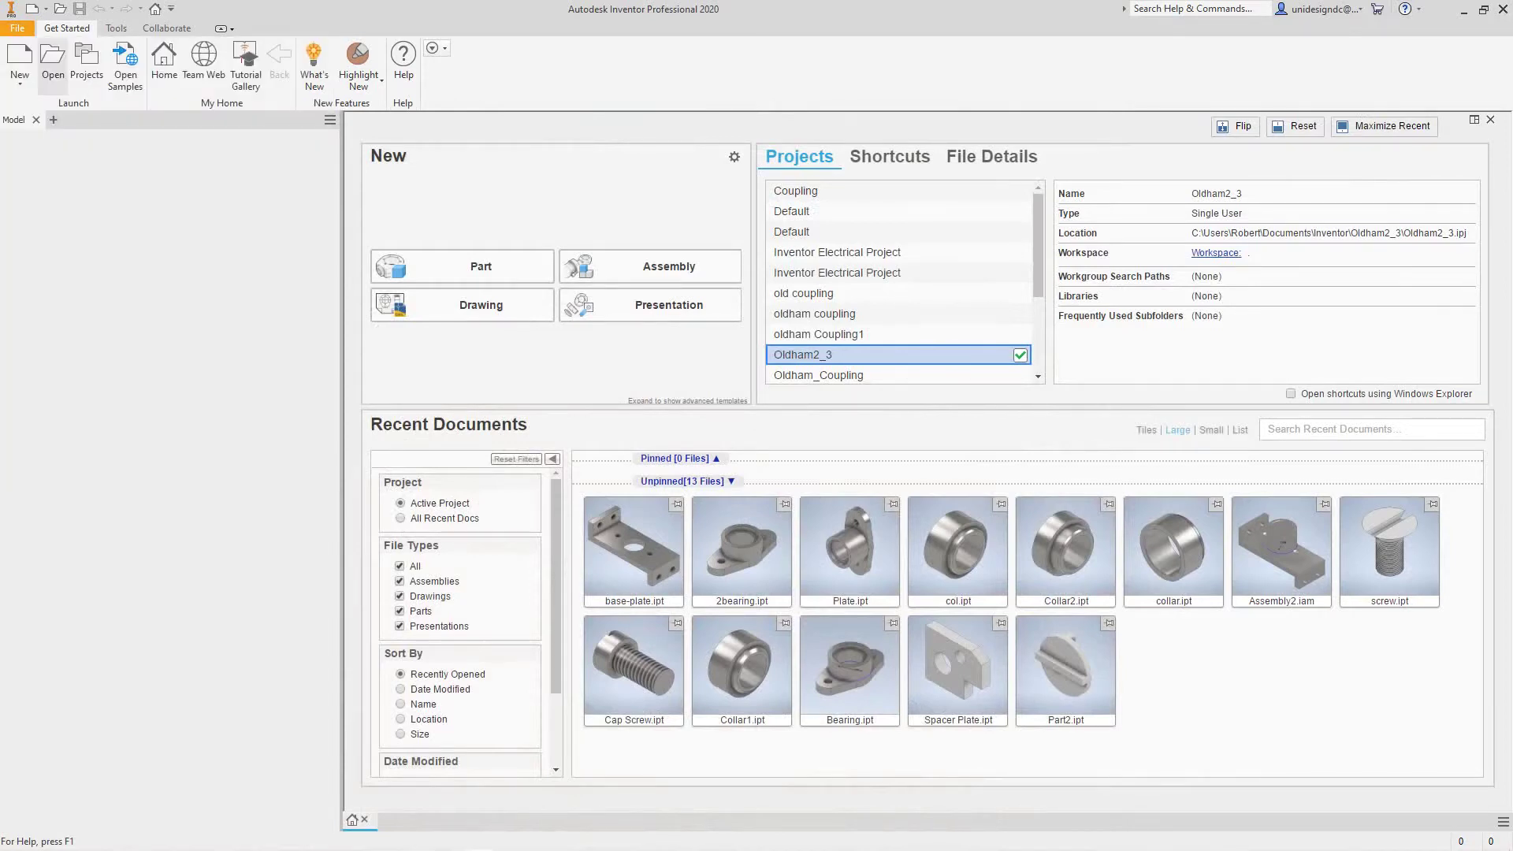
key(ctrl+n)
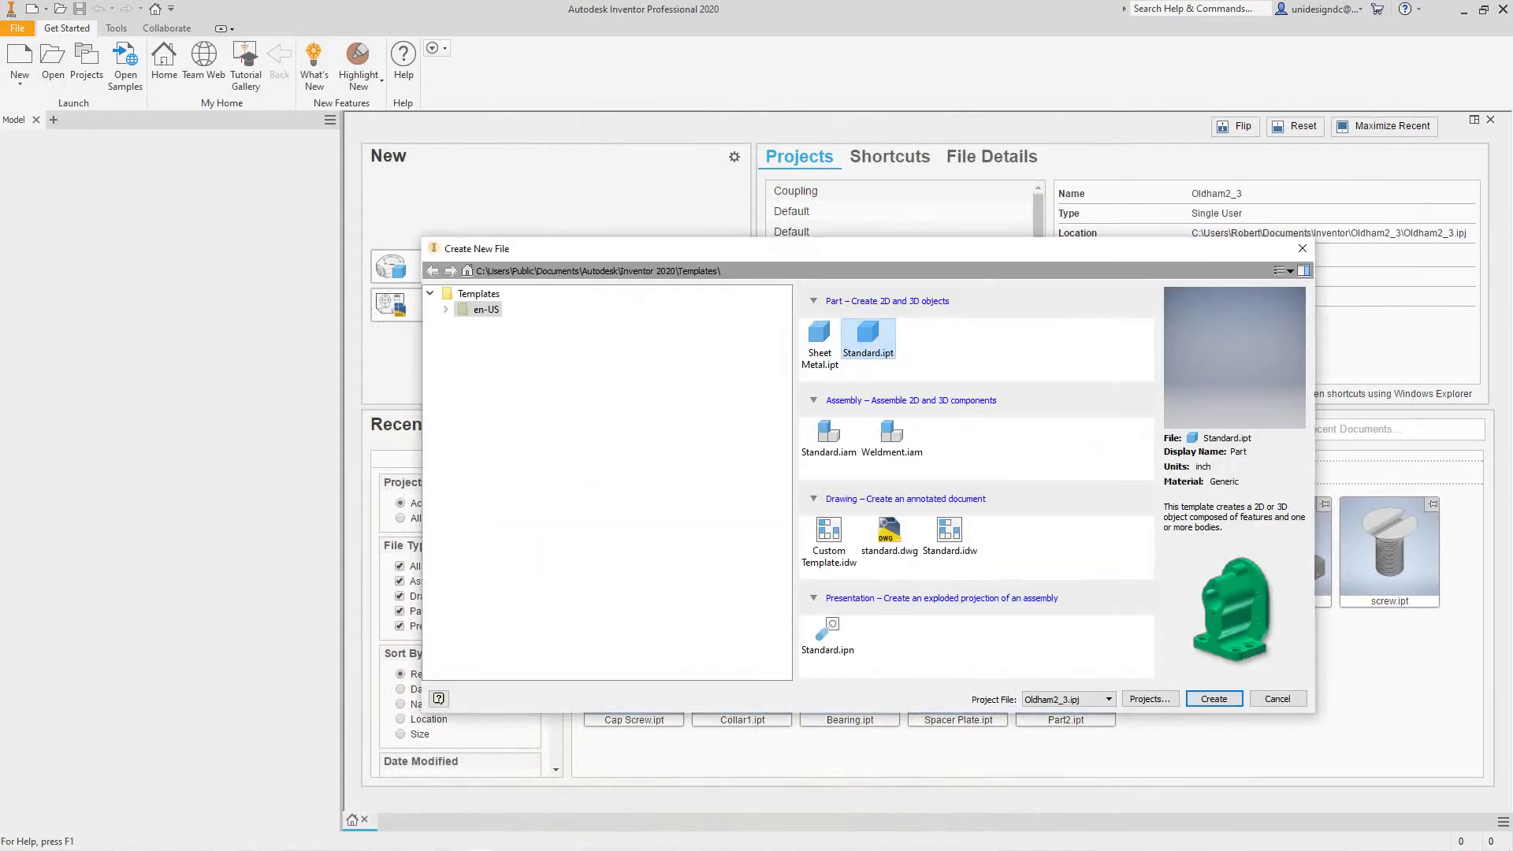
key(Return)
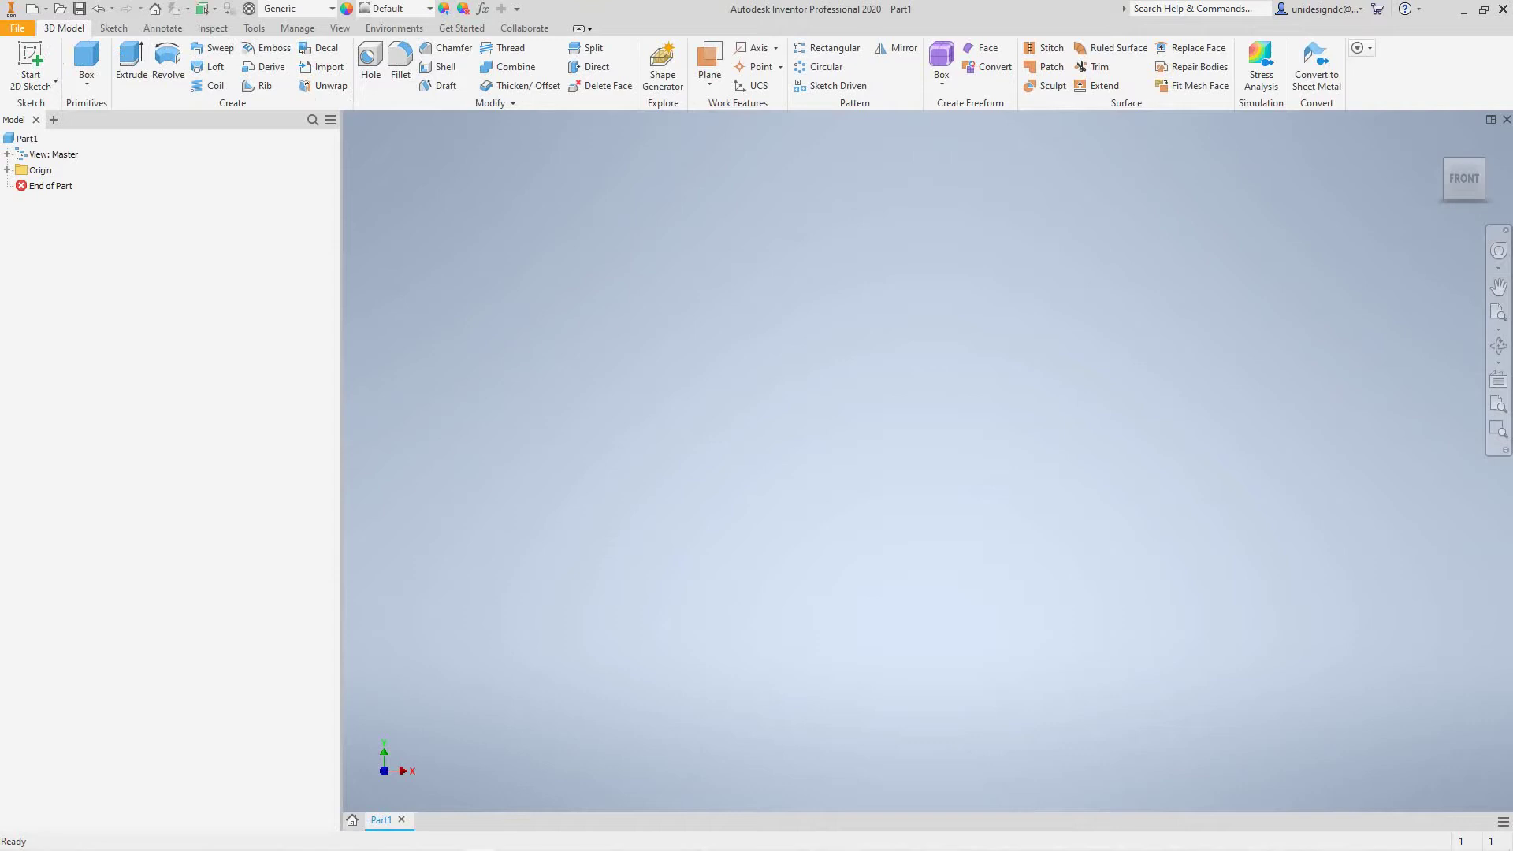
Start a 2D sketch on the horizontal XZ plane and rotate the top view a quarter turn so the X axis runs horizontally.
click(32, 84)
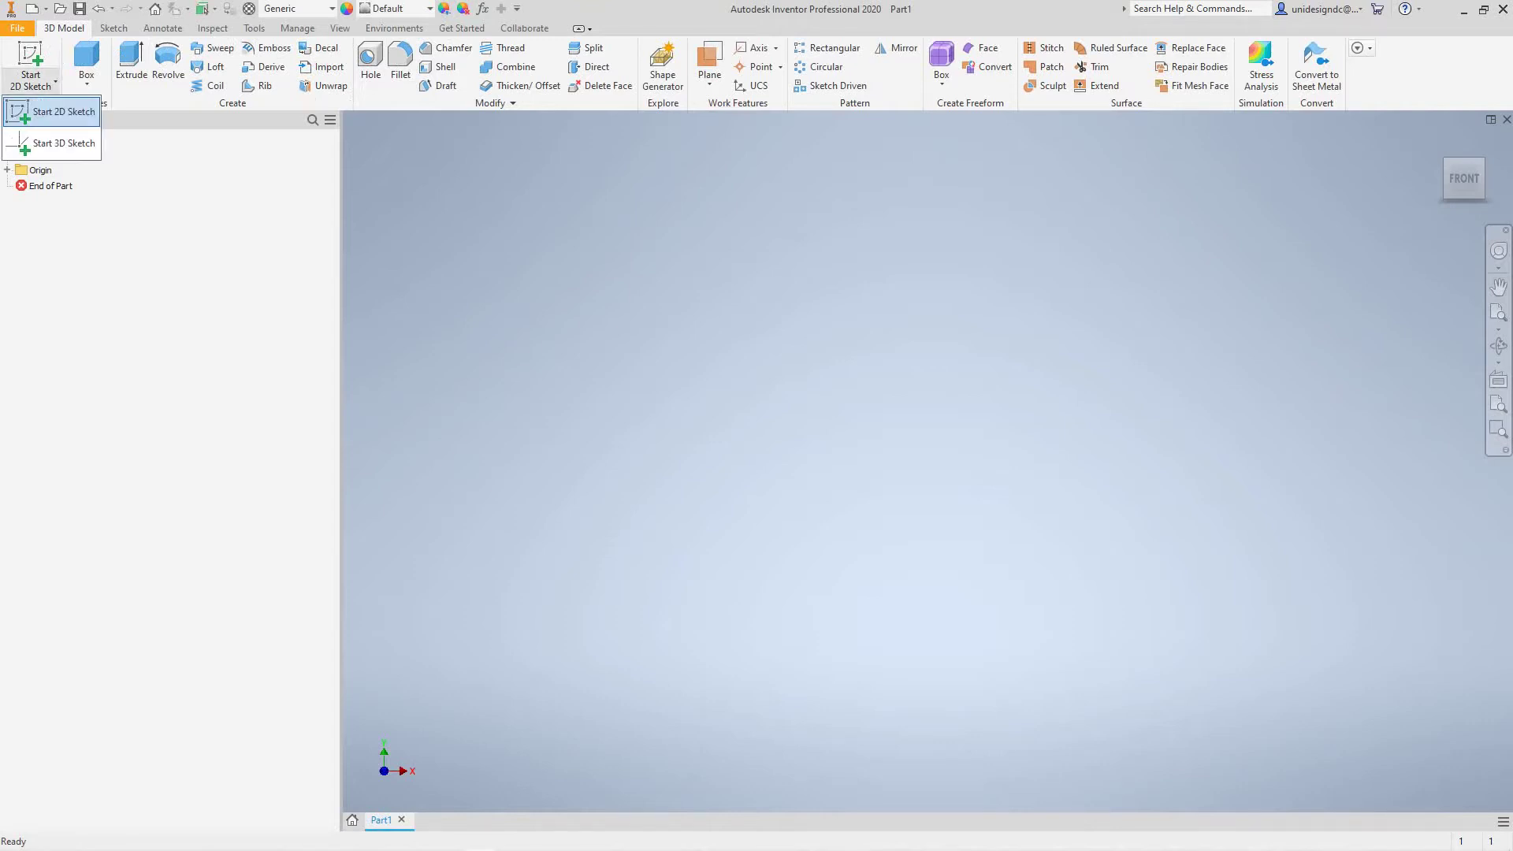
click(56, 112)
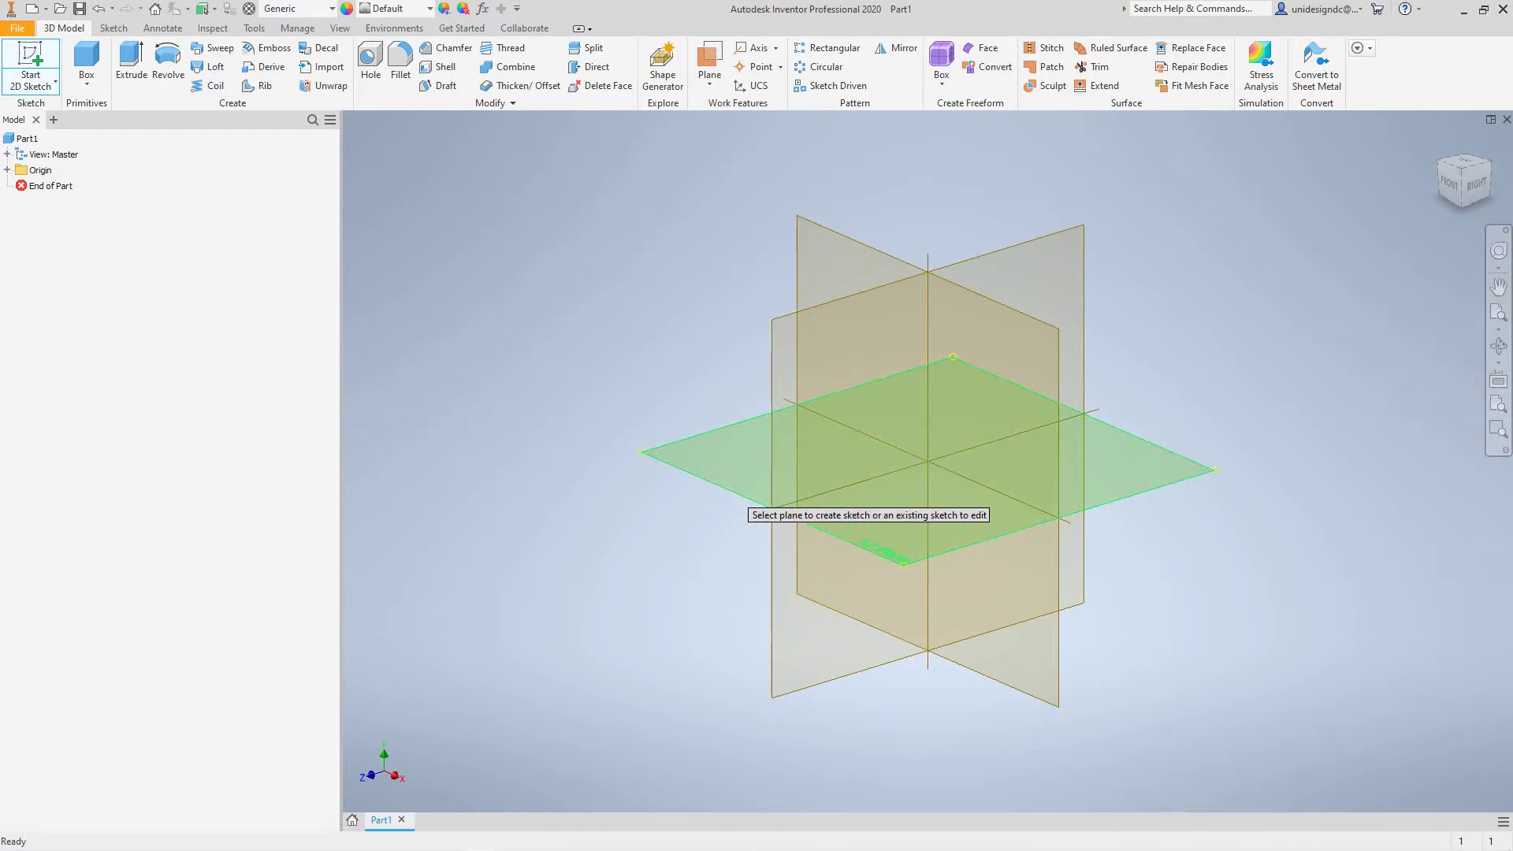
click(757, 493)
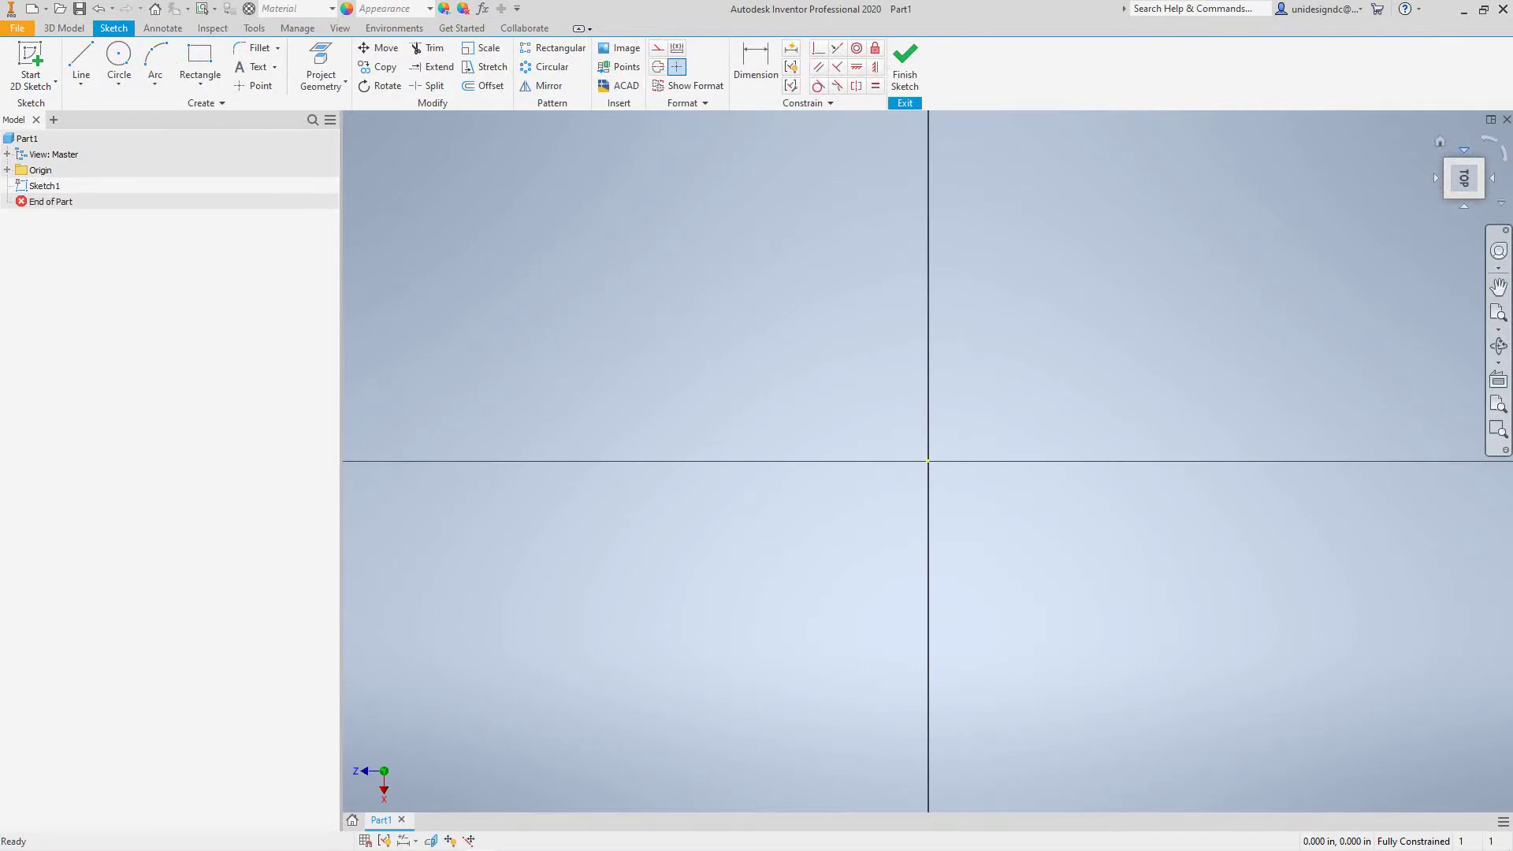
click(1434, 177)
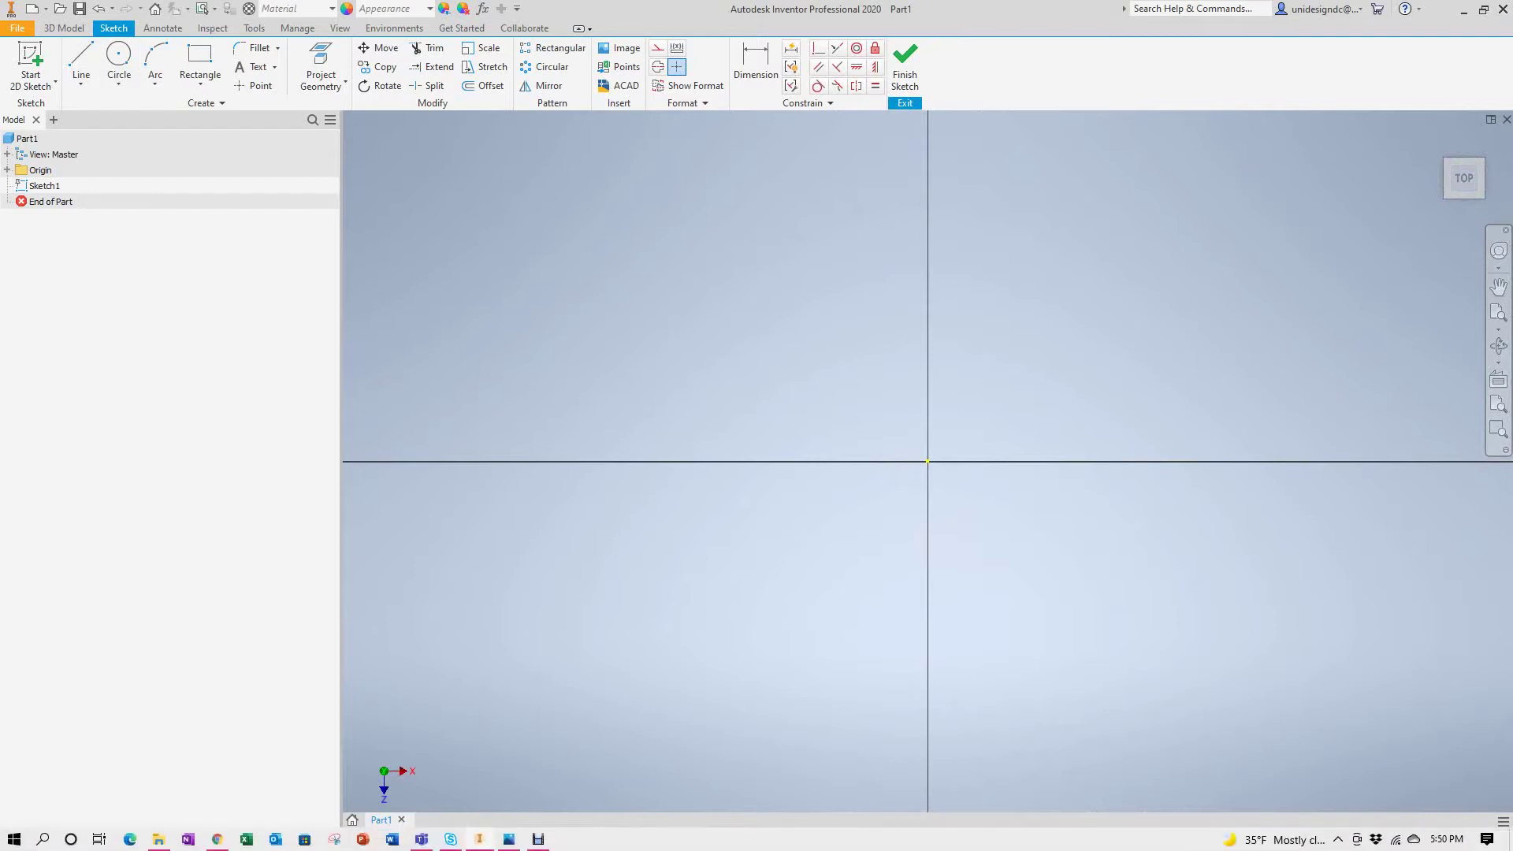
Draw a 1.75 in diameter circle centred on the sketch origin.
click(119, 65)
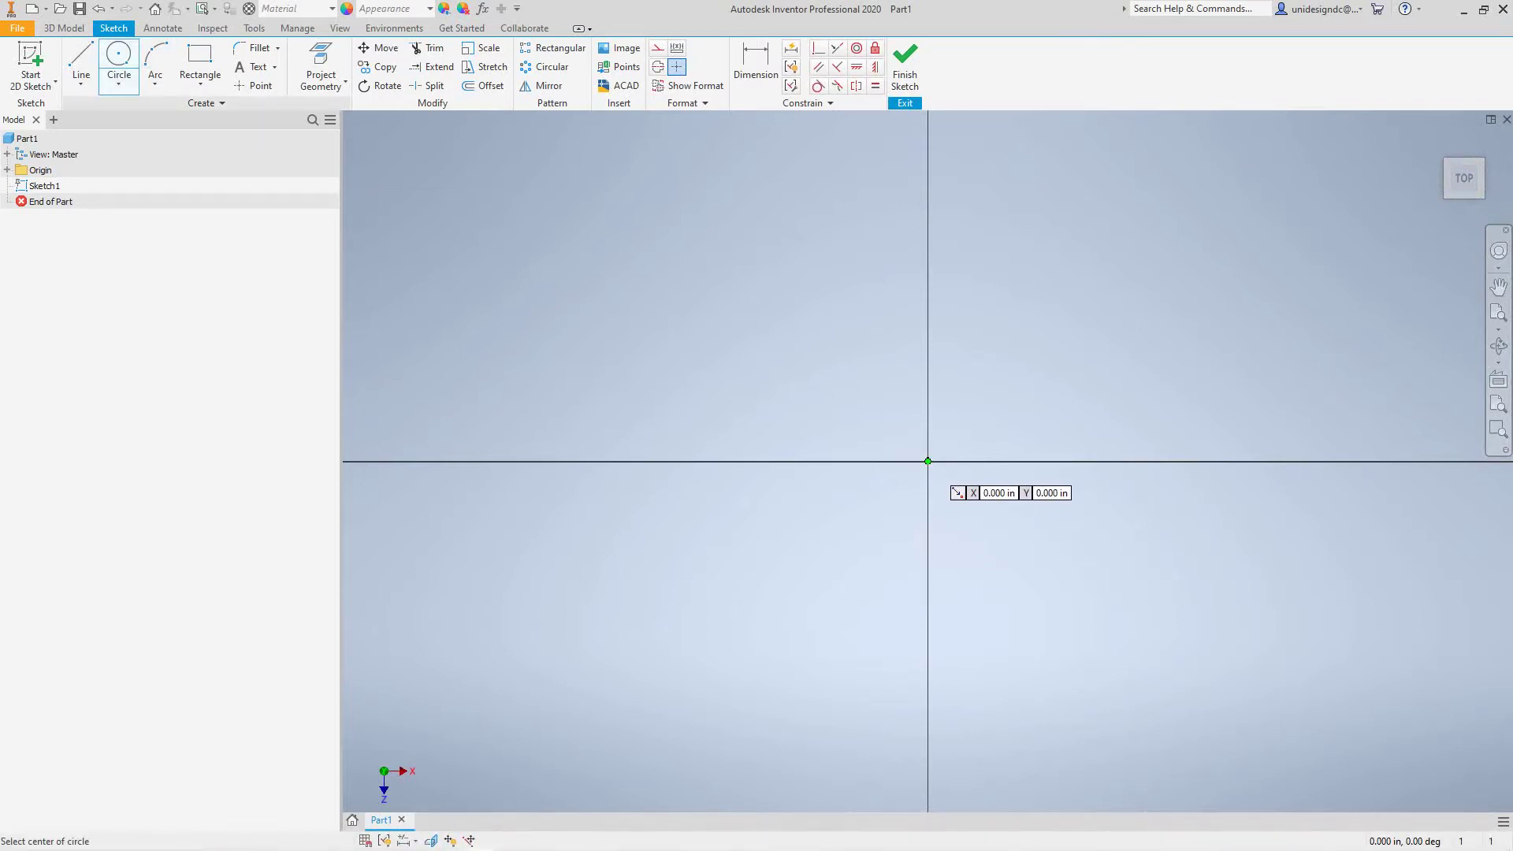
click(927, 461)
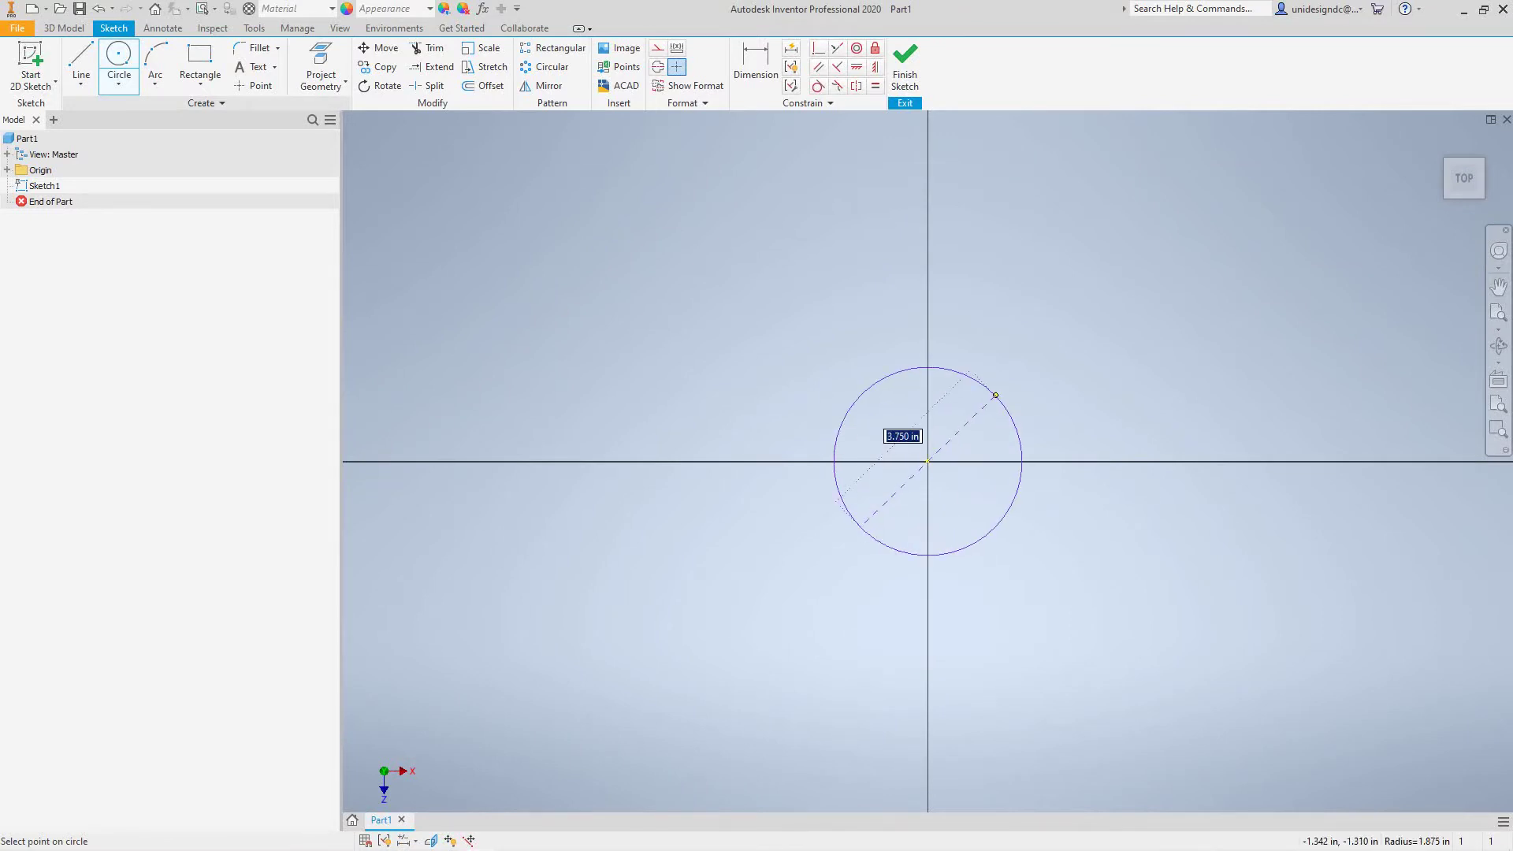
text(1..75)
key(BackSpace)
key(BackSpace)
text(75)
key(Return)
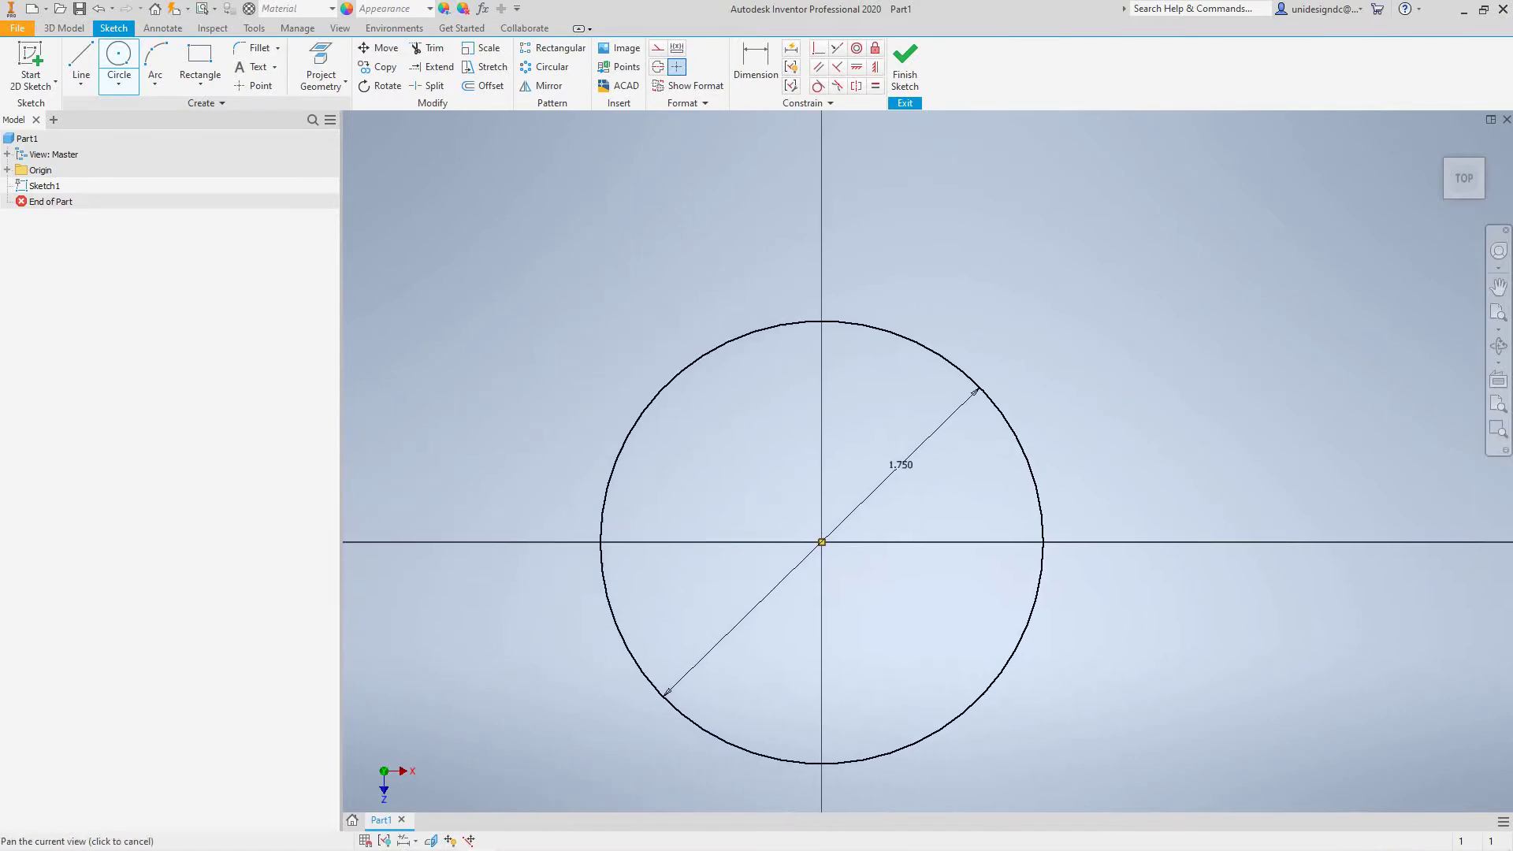
Draw a 3/8 in diameter circle on the horizontal axis, about 1.63 in left of the large circle's centre.
scroll(891, 179, up, 4)
scroll(891, 178, down, 10)
middle_drag(891, 179, 863, 388)
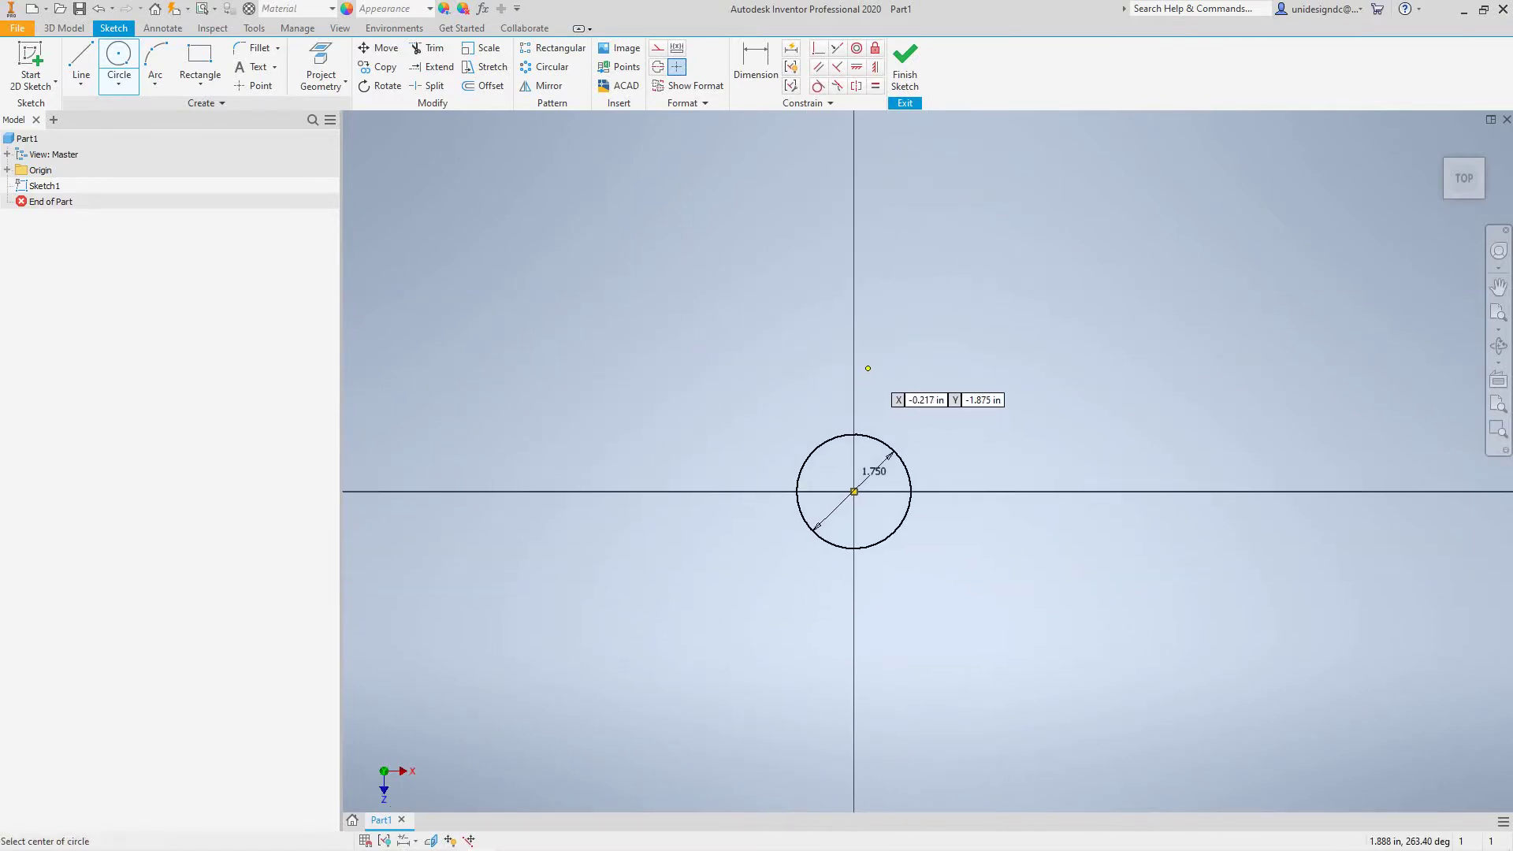
scroll(493, 280, down, 5)
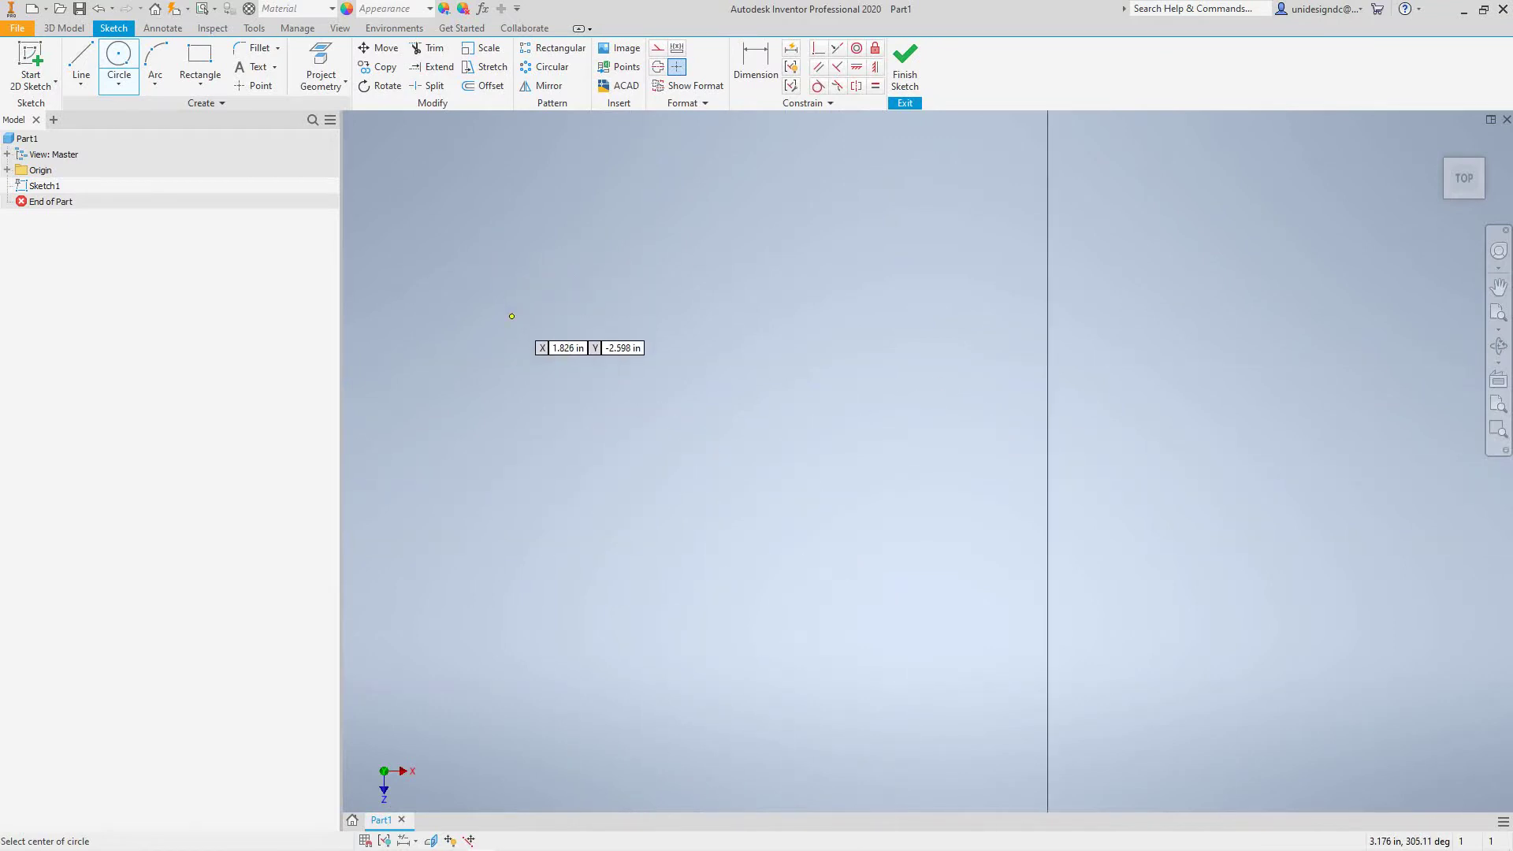
scroll(512, 316, up, 5)
middle_drag(509, 317, 701, 225)
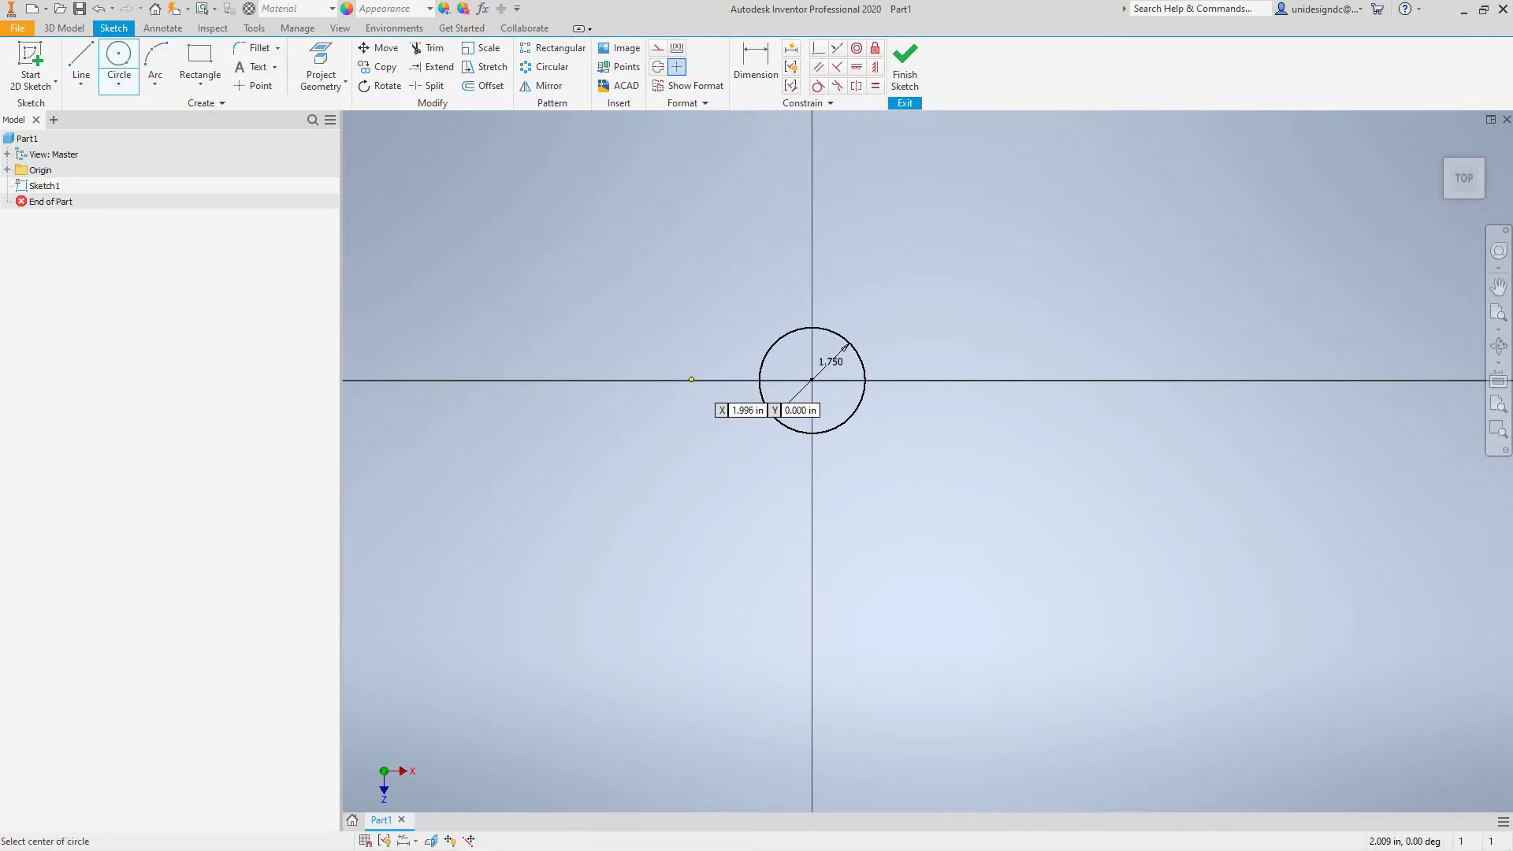
click(713, 379)
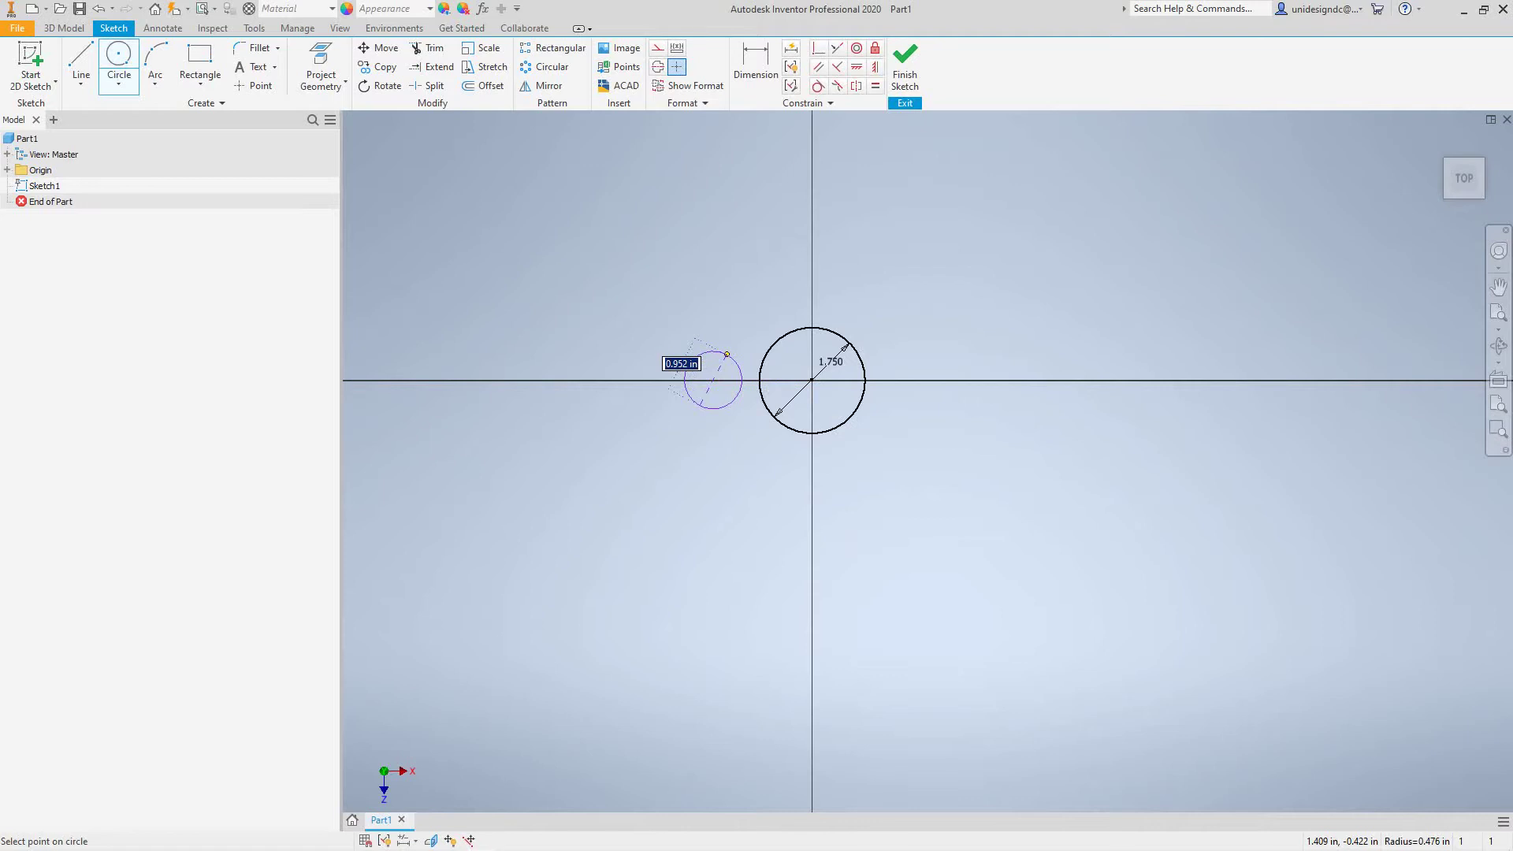
text(3/8)
key(Return)
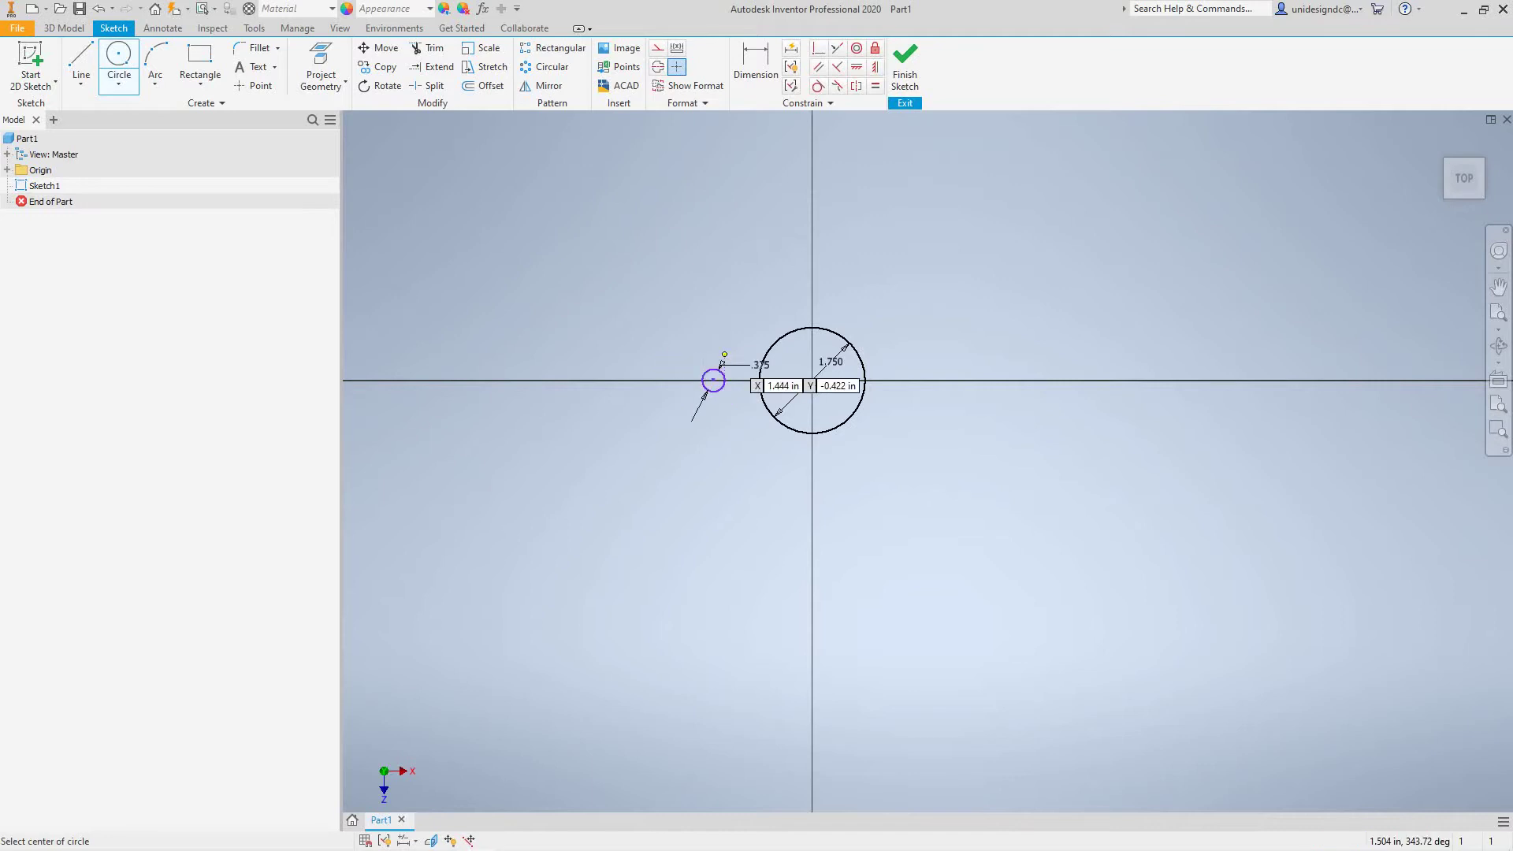
scroll(729, 347, down, 3)
scroll(729, 347, up, 5)
scroll(739, 352, up, 3)
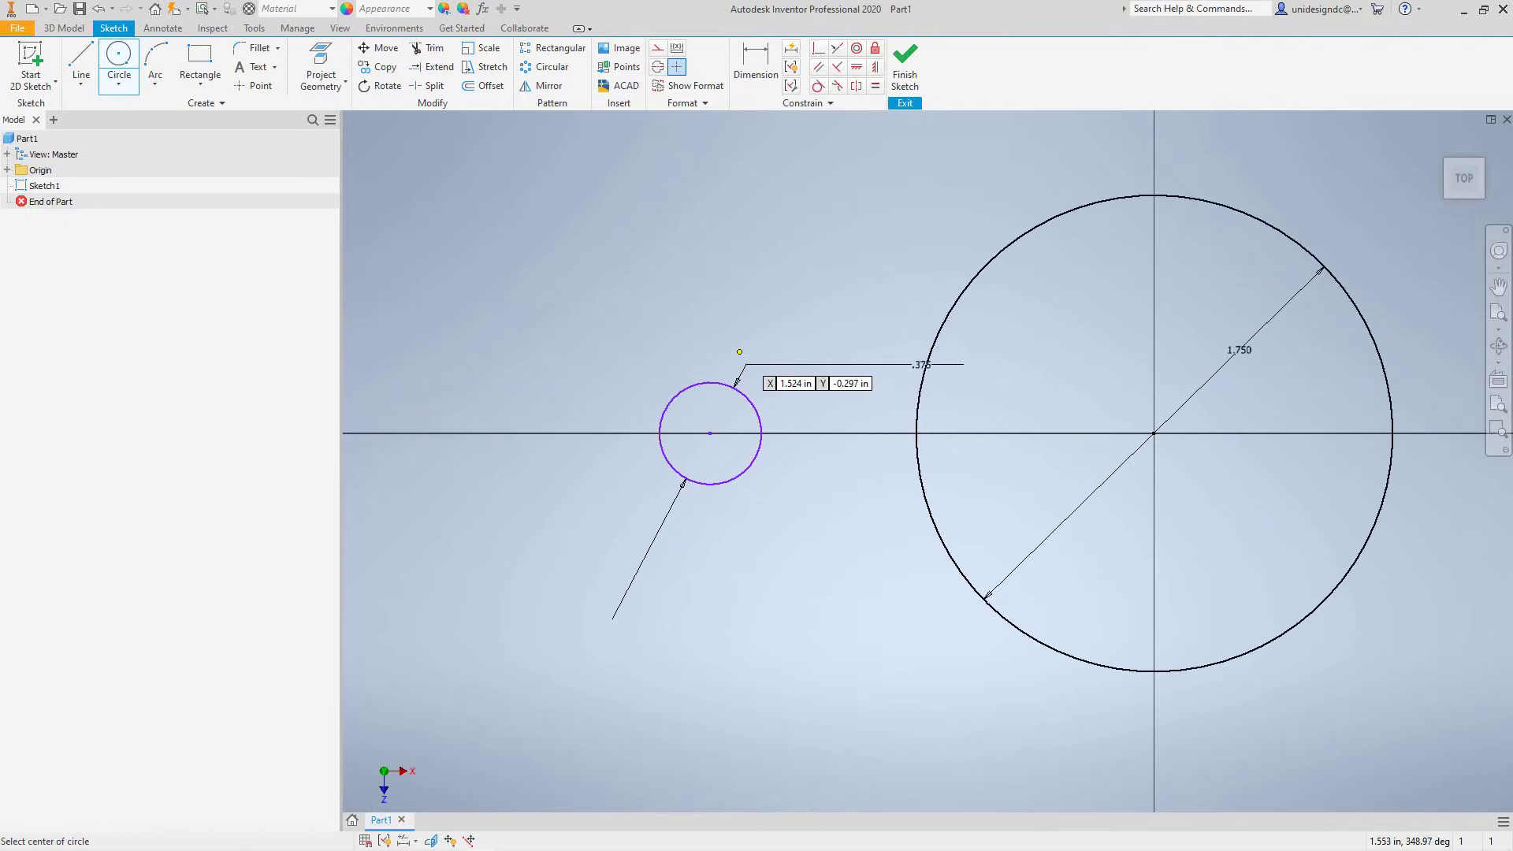
key(Escape)
Draw another 3/8 in diameter circle on the horizontal axis, about 1.51 in right of the large circle's centre.
scroll(739, 352, up, 3)
scroll(713, 361, down, 8)
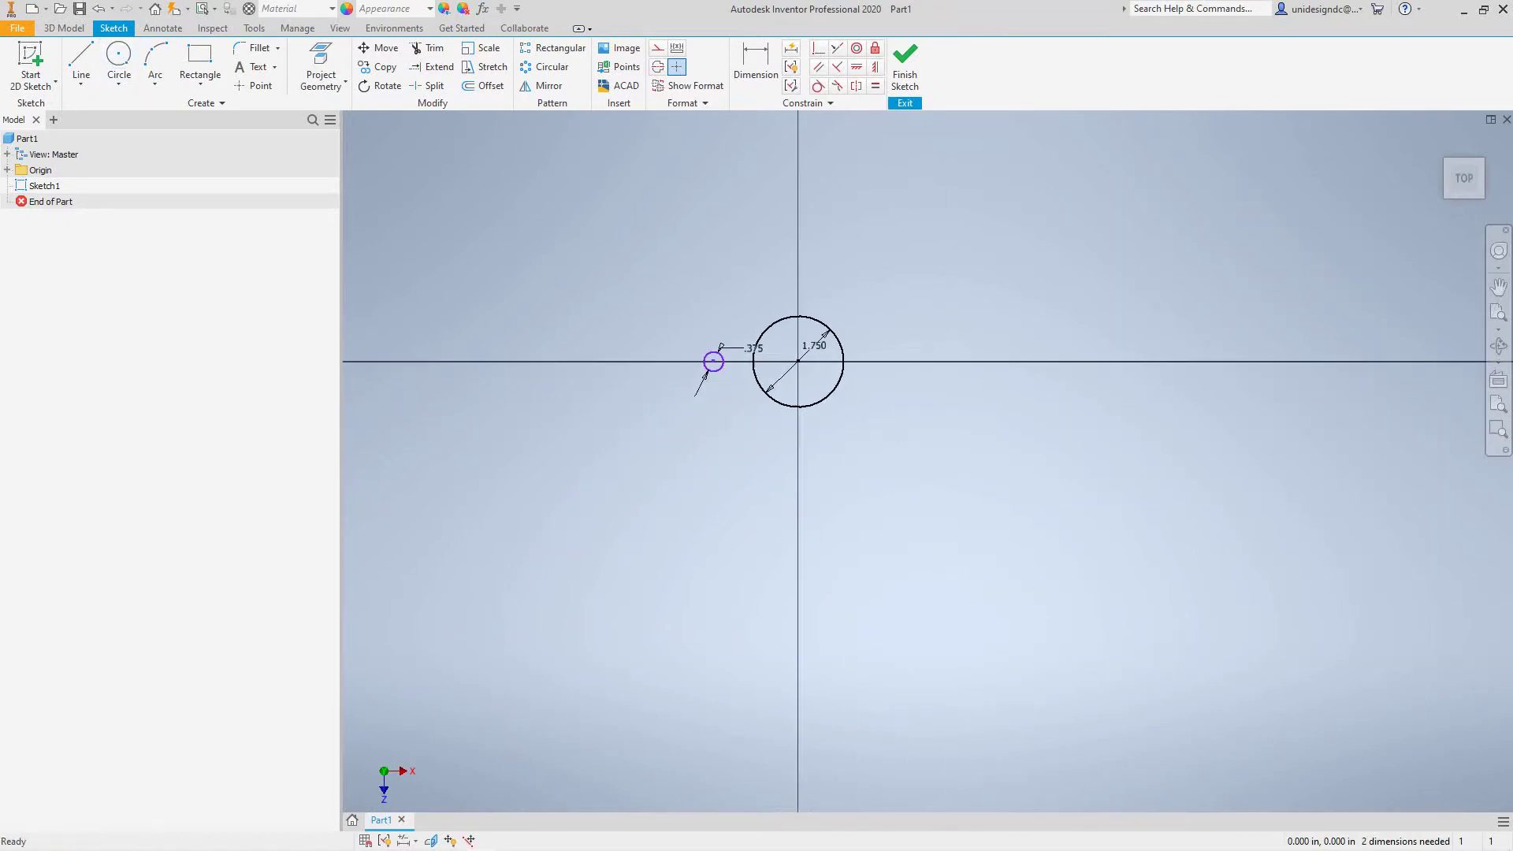
middle_drag(714, 361, 623, 378)
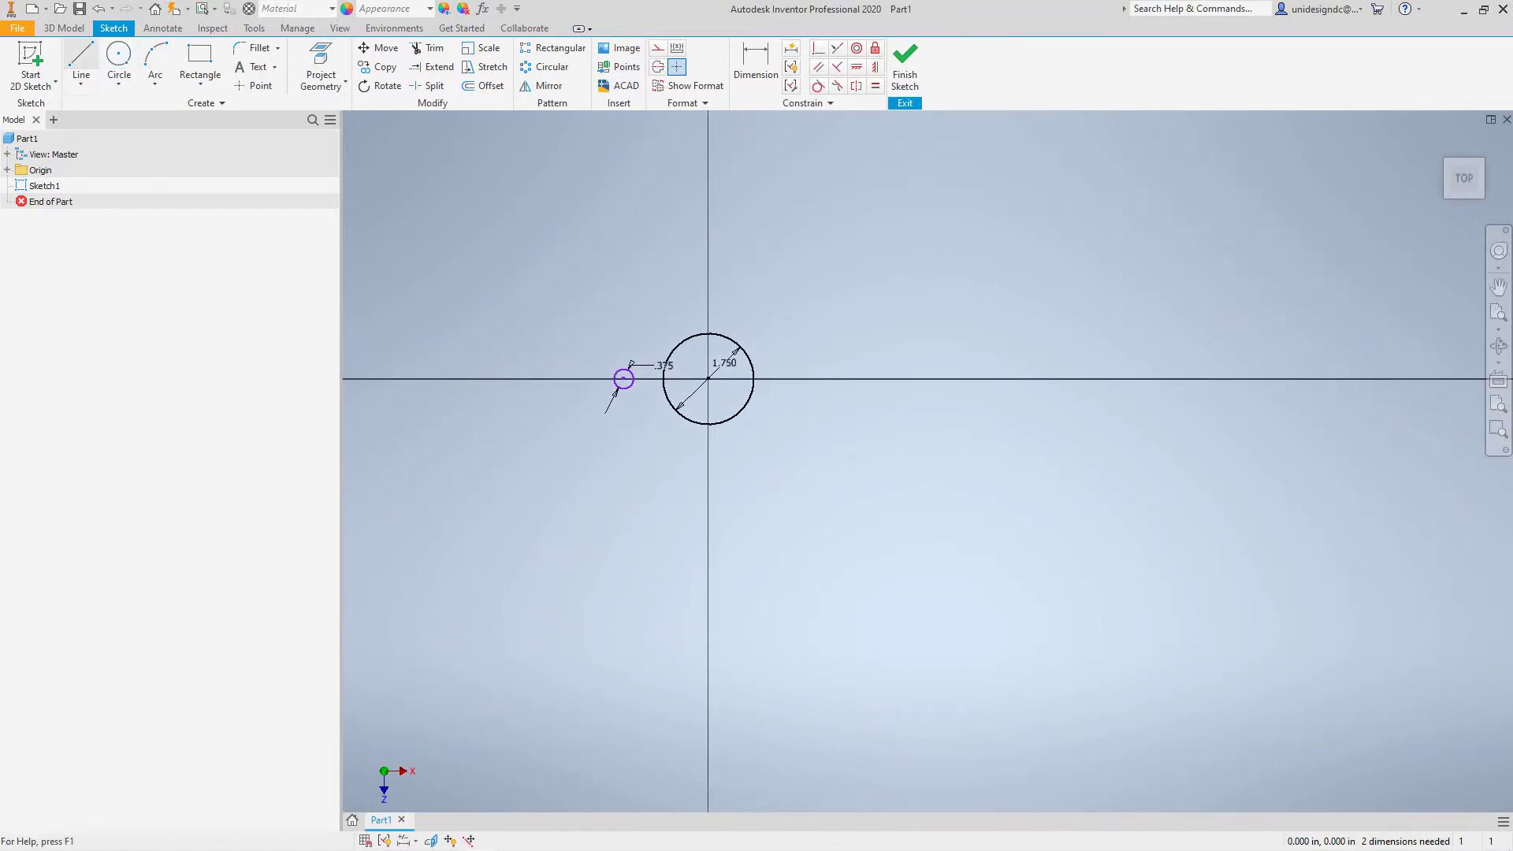
click(119, 57)
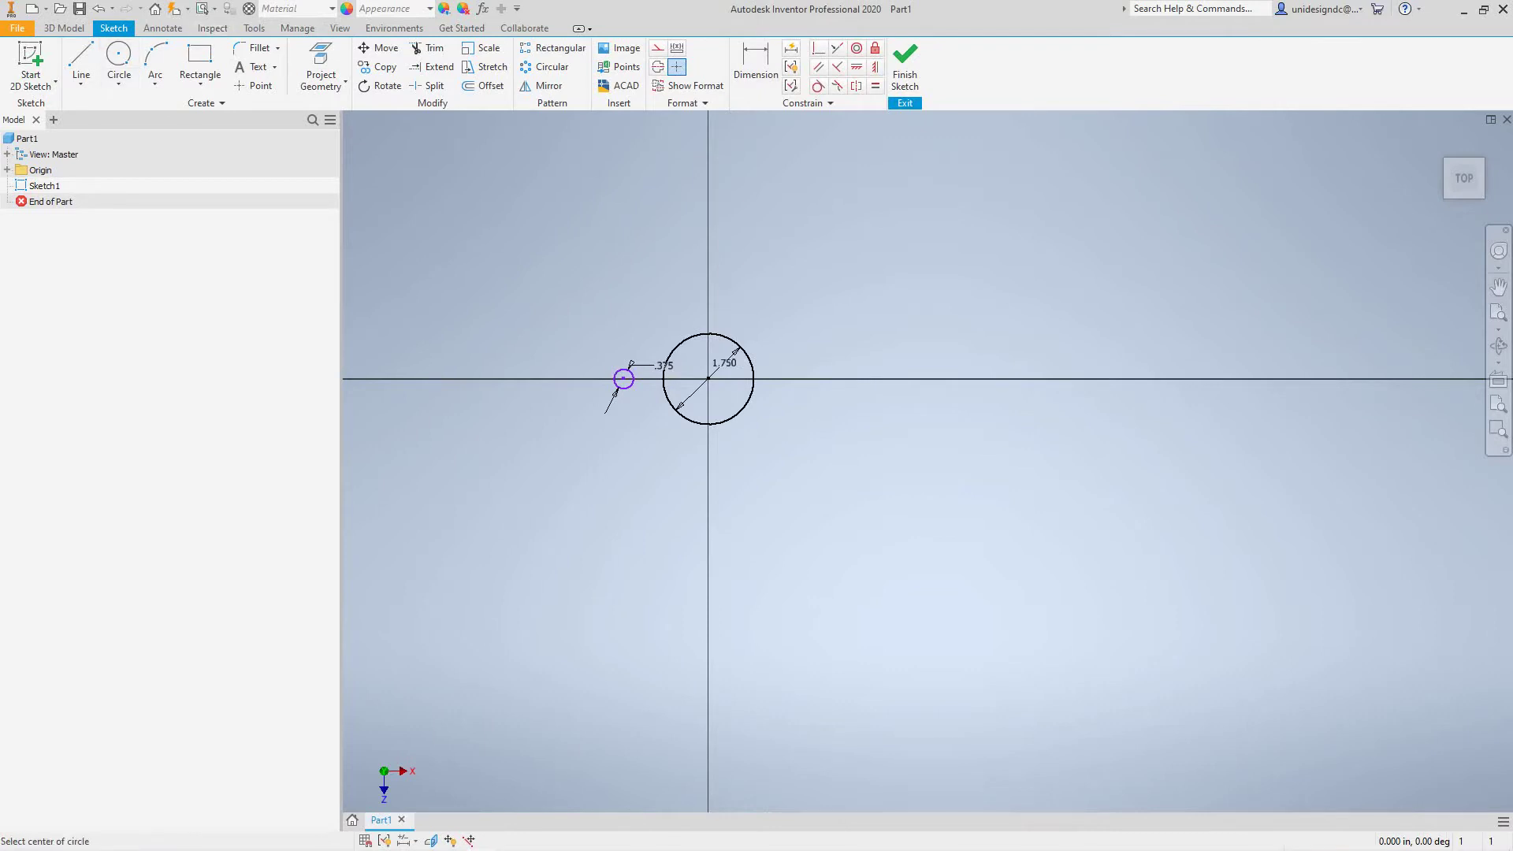
click(786, 379)
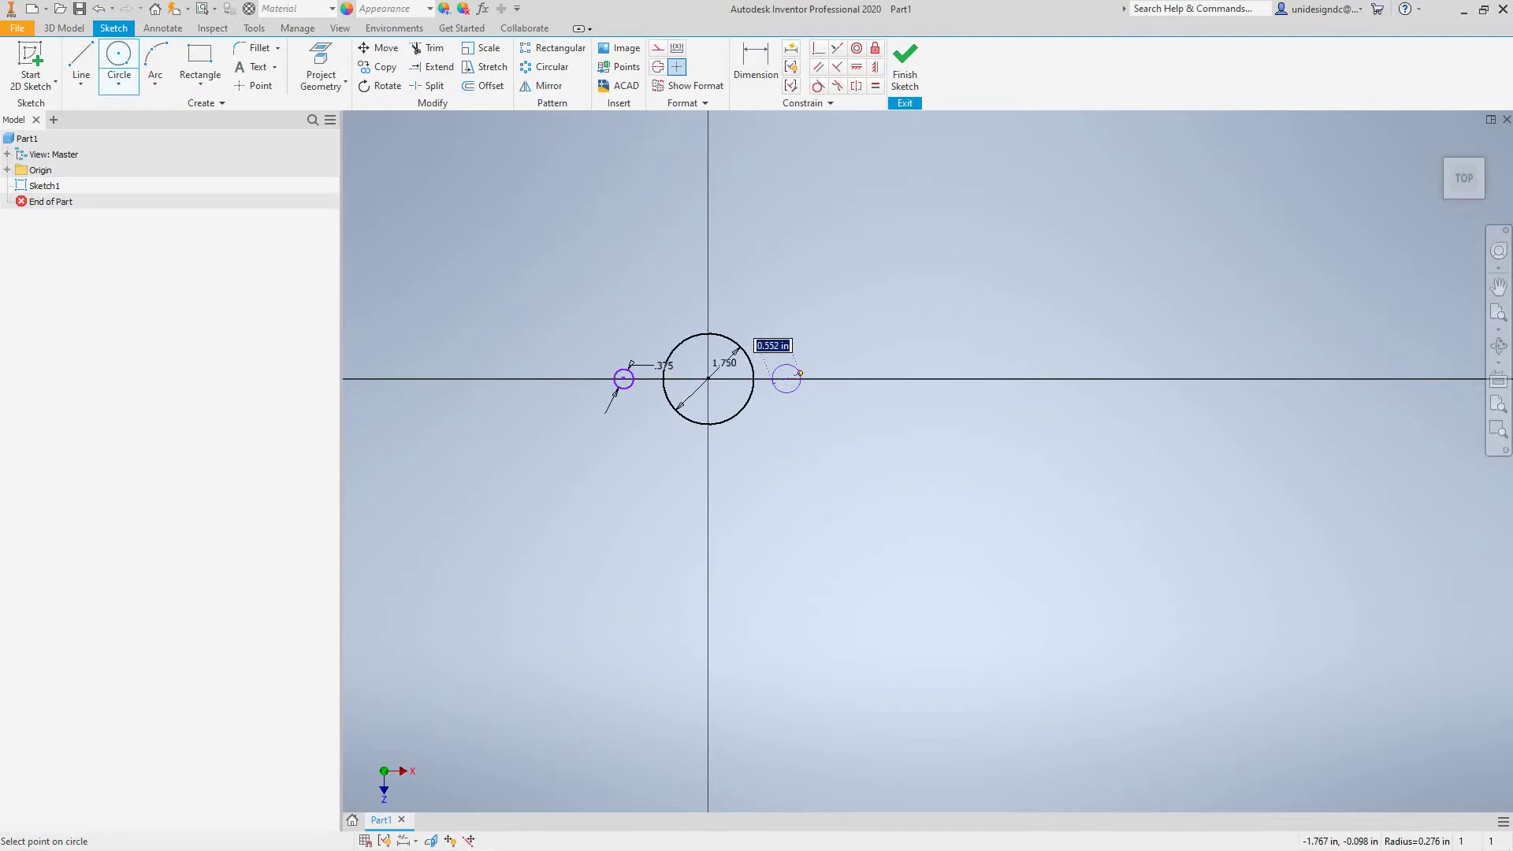
text(3/8)
key(Return)
scroll(1067, 344, up, 2)
scroll(815, 445, down, 6)
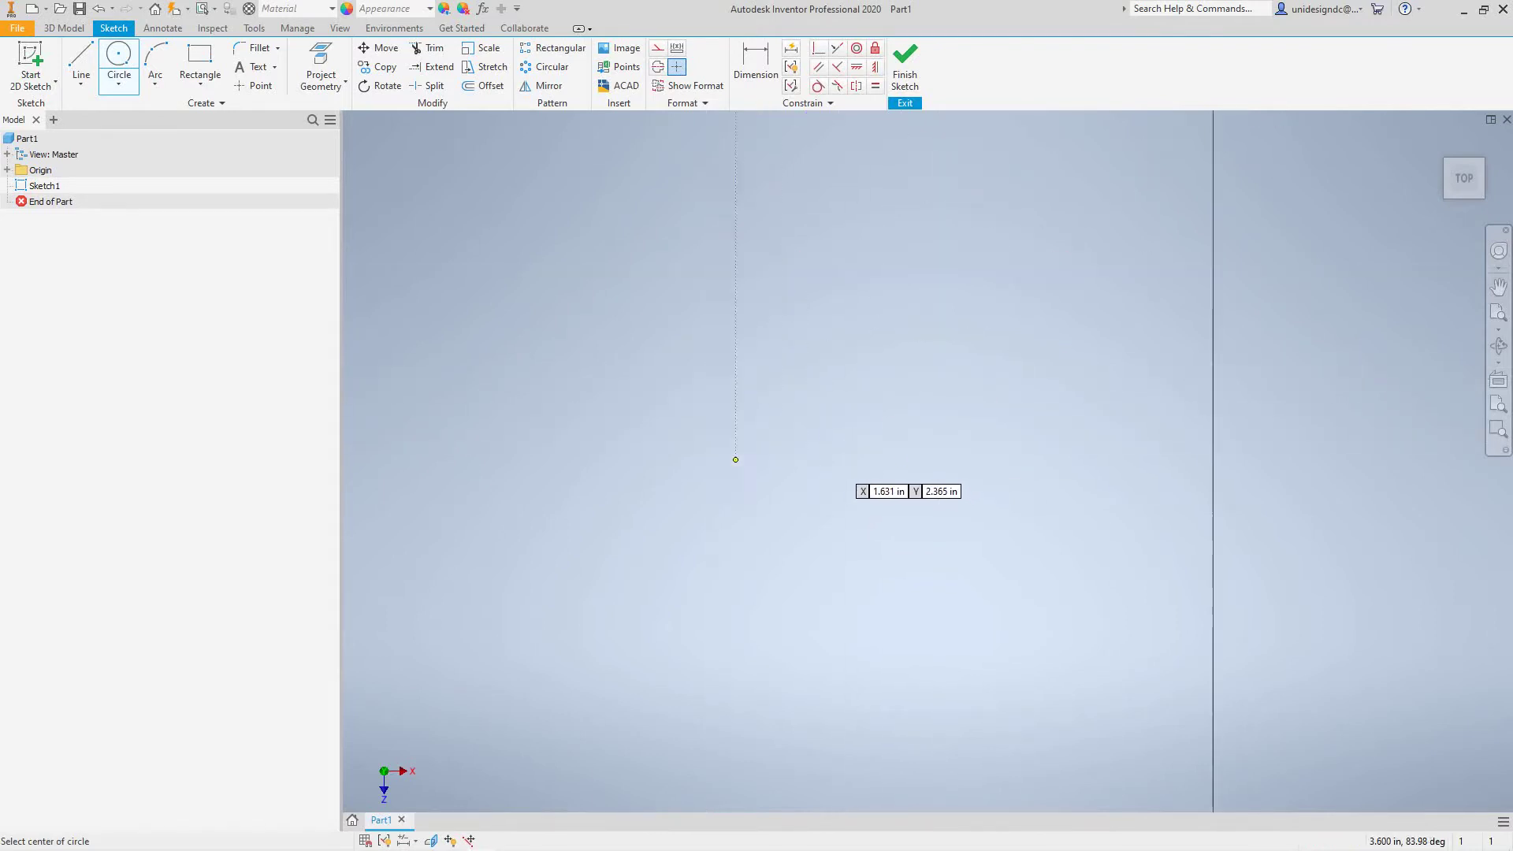
middle_drag(898, 331, 659, 739)
scroll(617, 616, down, 2)
key(Escape)
Dimension the horizontal distance from the left small circle's centre to the origin as 1.75 in.
scroll(622, 621, up, 3)
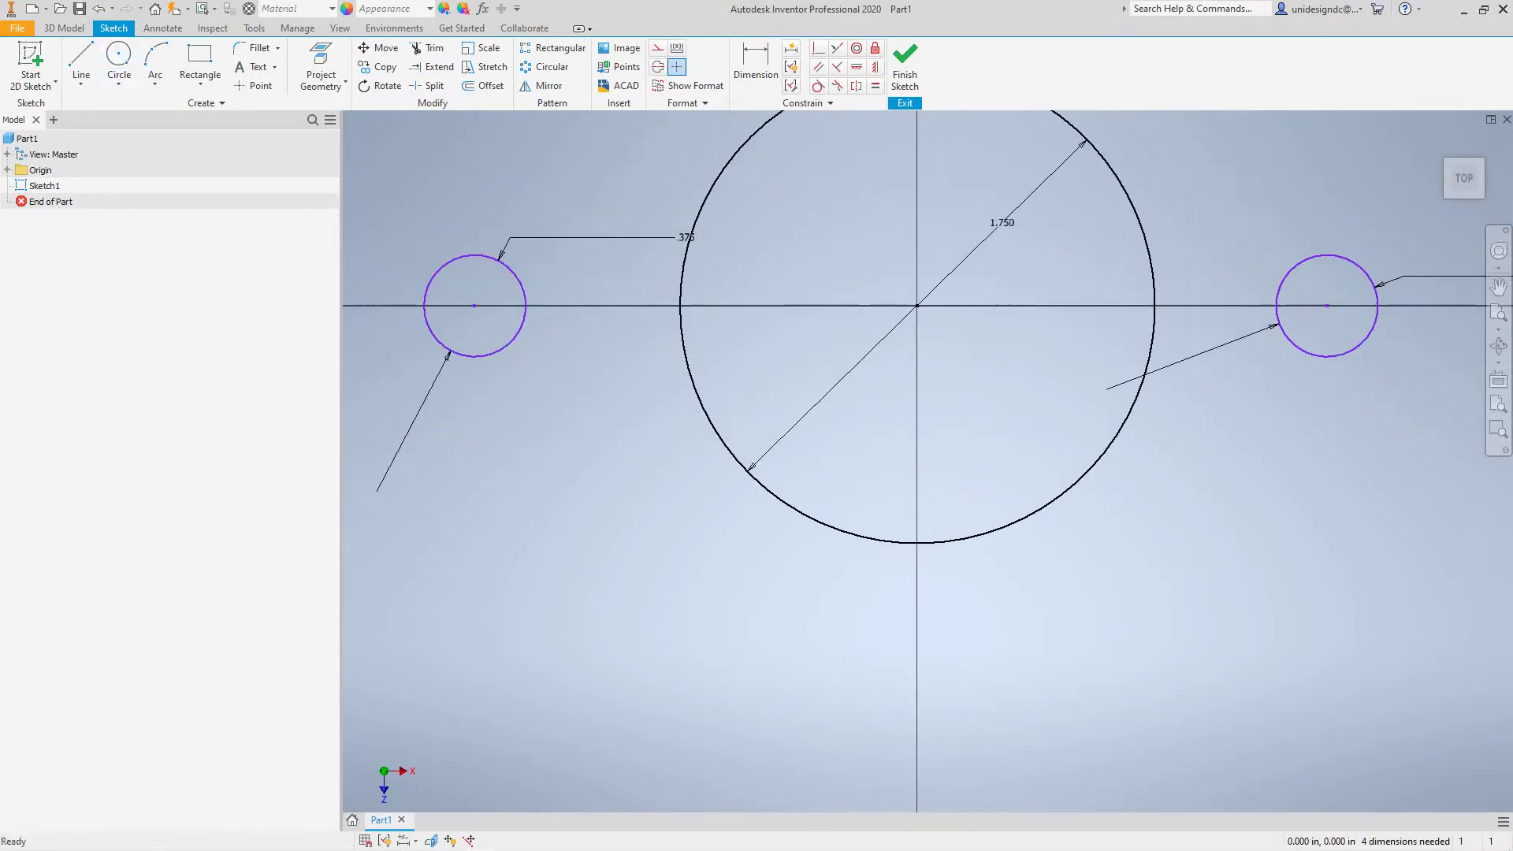
middle_drag(623, 621, 576, 763)
scroll(670, 725, up, 2)
scroll(669, 725, up, 3)
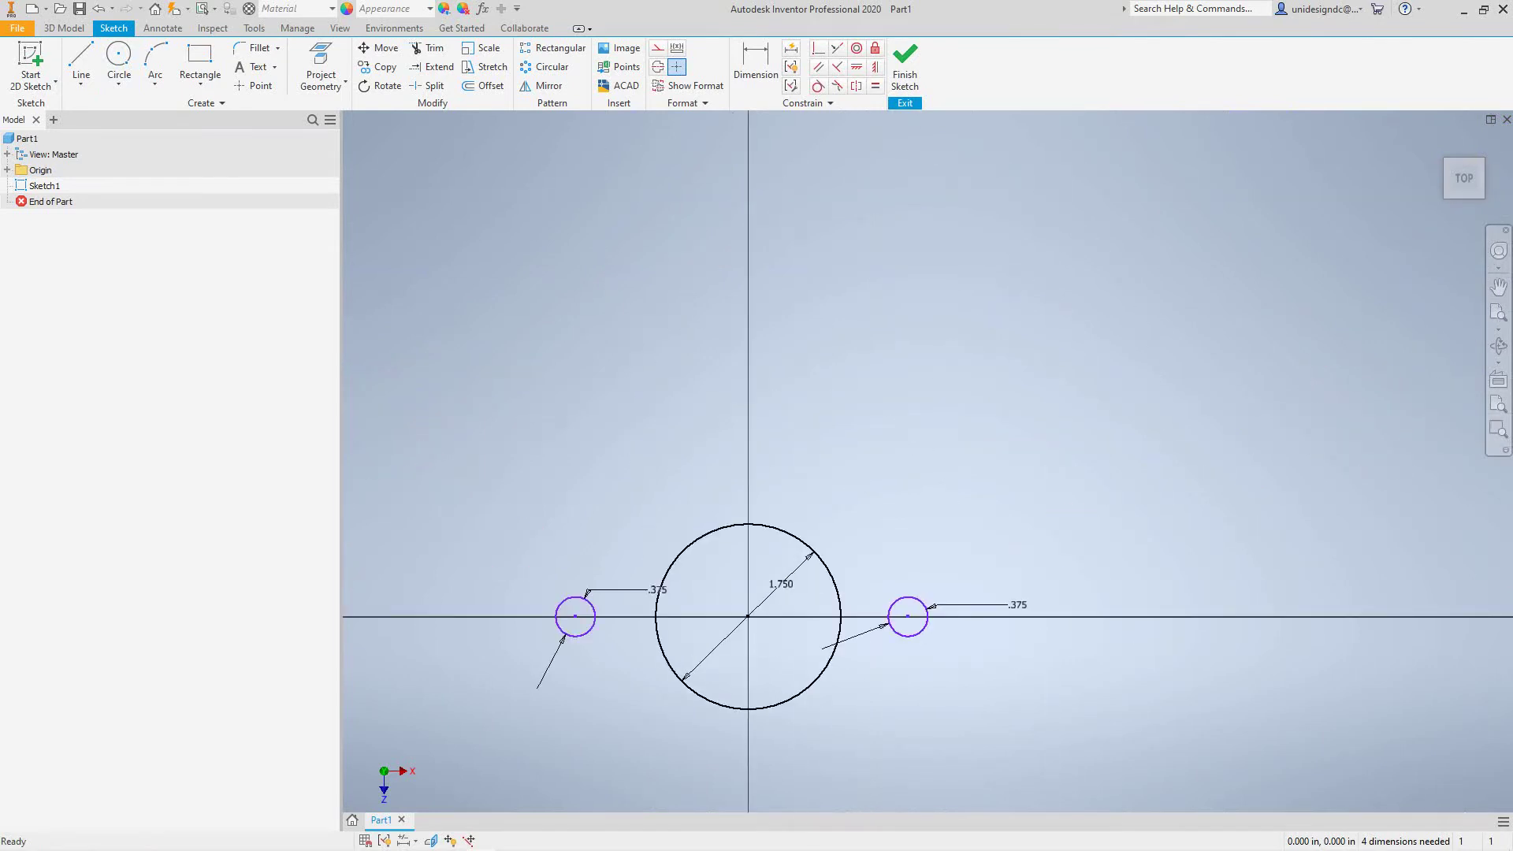
scroll(789, 748, down, 3)
middle_drag(789, 748, 951, 725)
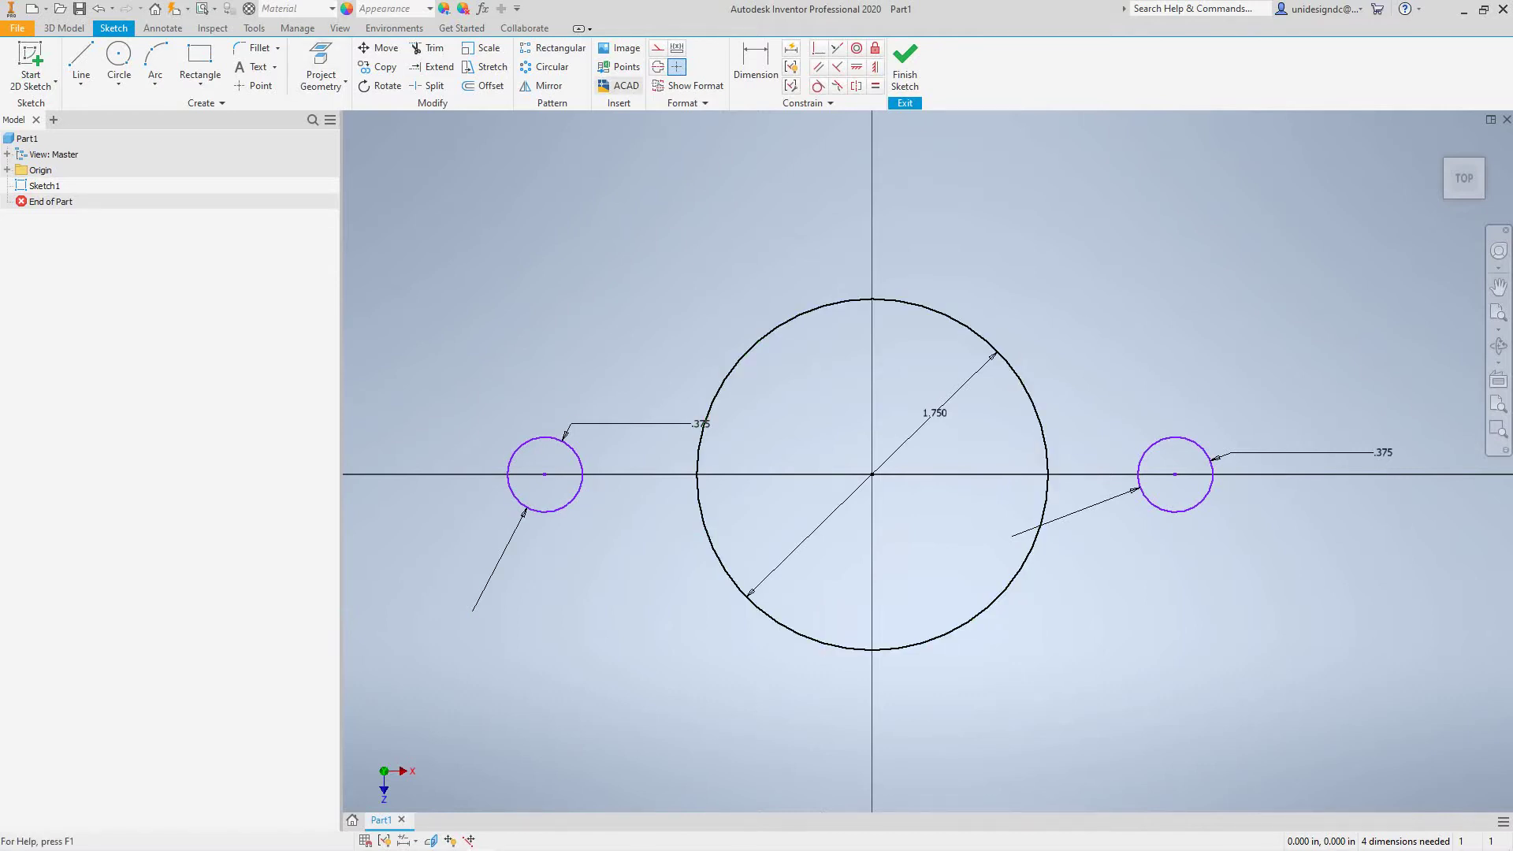
click(756, 66)
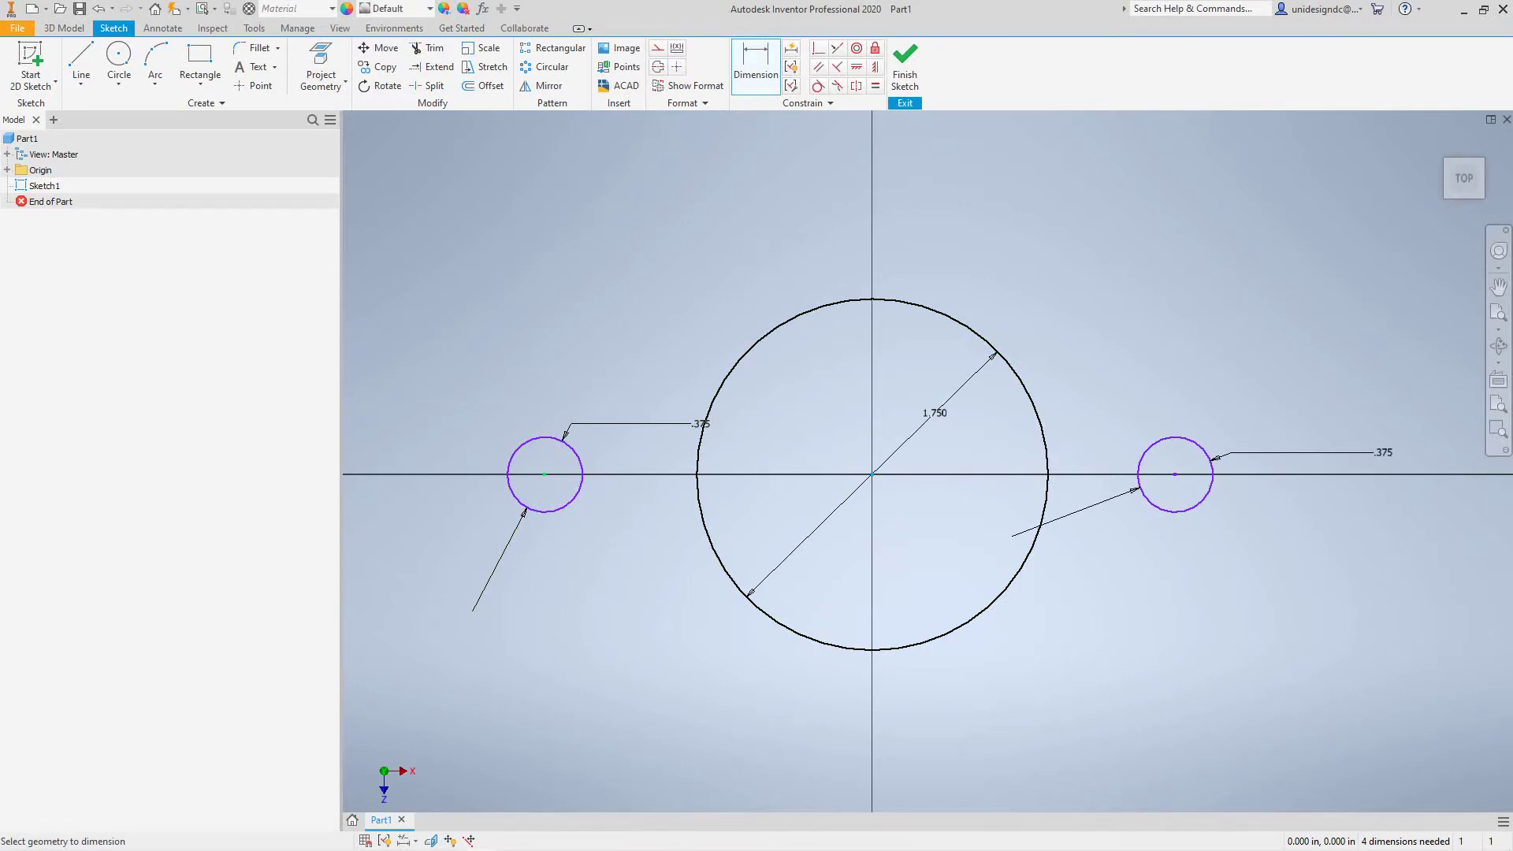
click(544, 475)
click(718, 720)
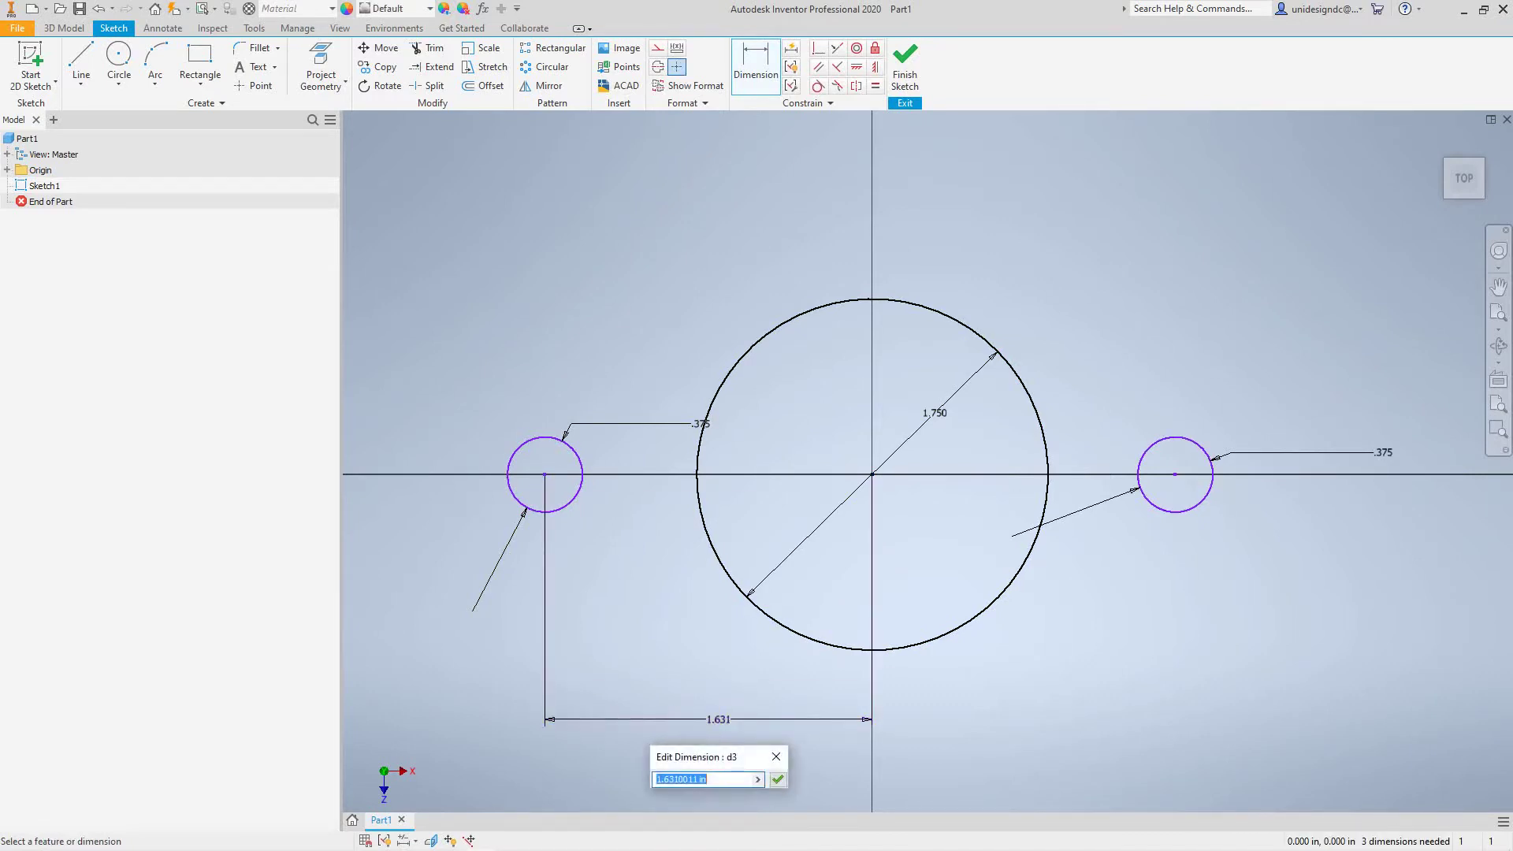
text(1.75)
key(Return)
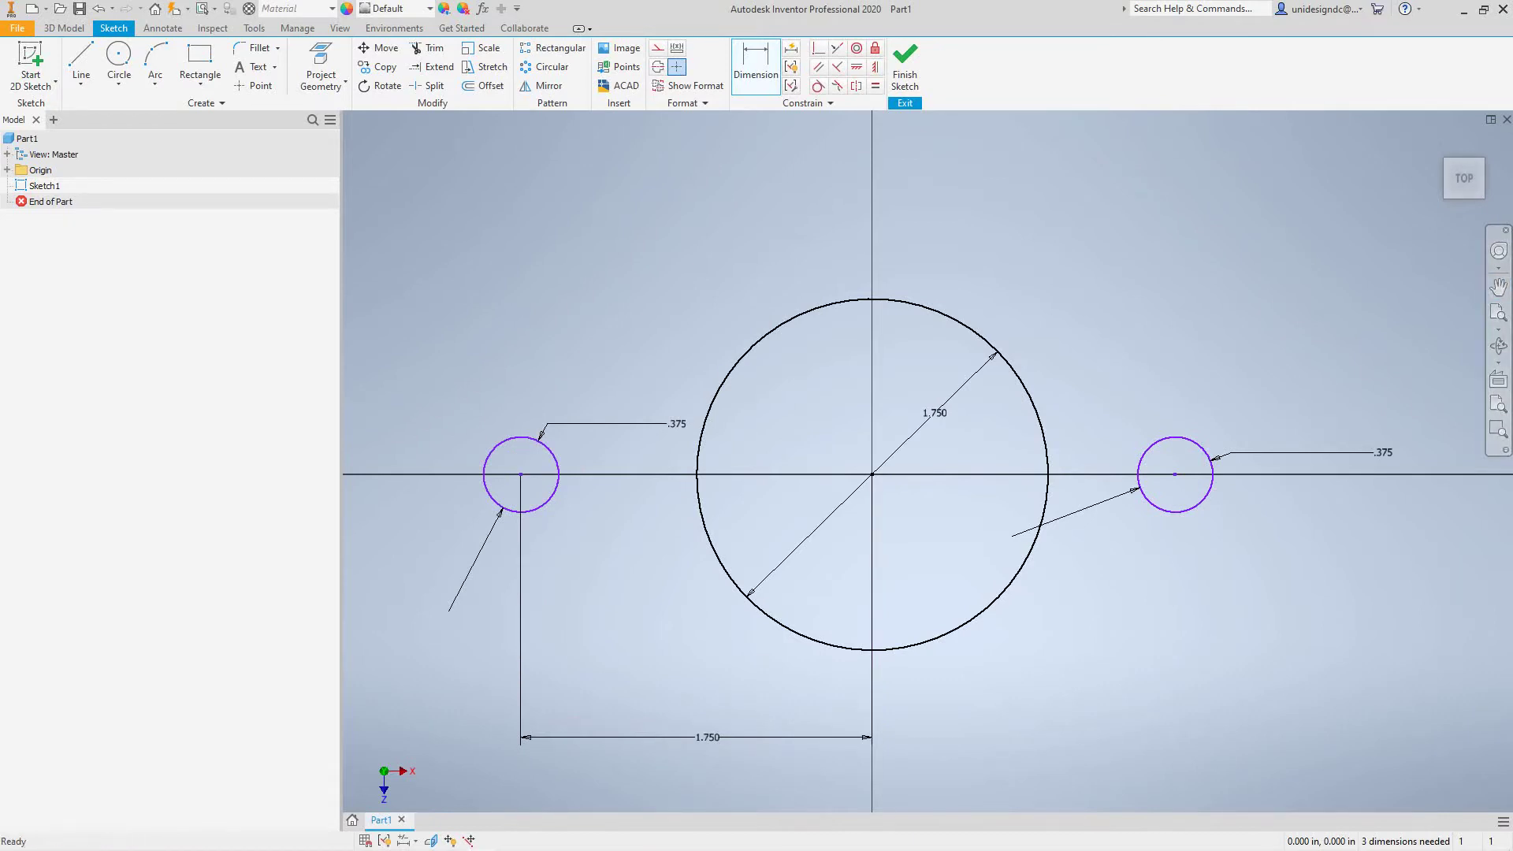
Dimension the horizontal distance from the origin to the right small circle's centre as 1.75 in.
click(119, 60)
click(756, 65)
click(872, 474)
click(1174, 474)
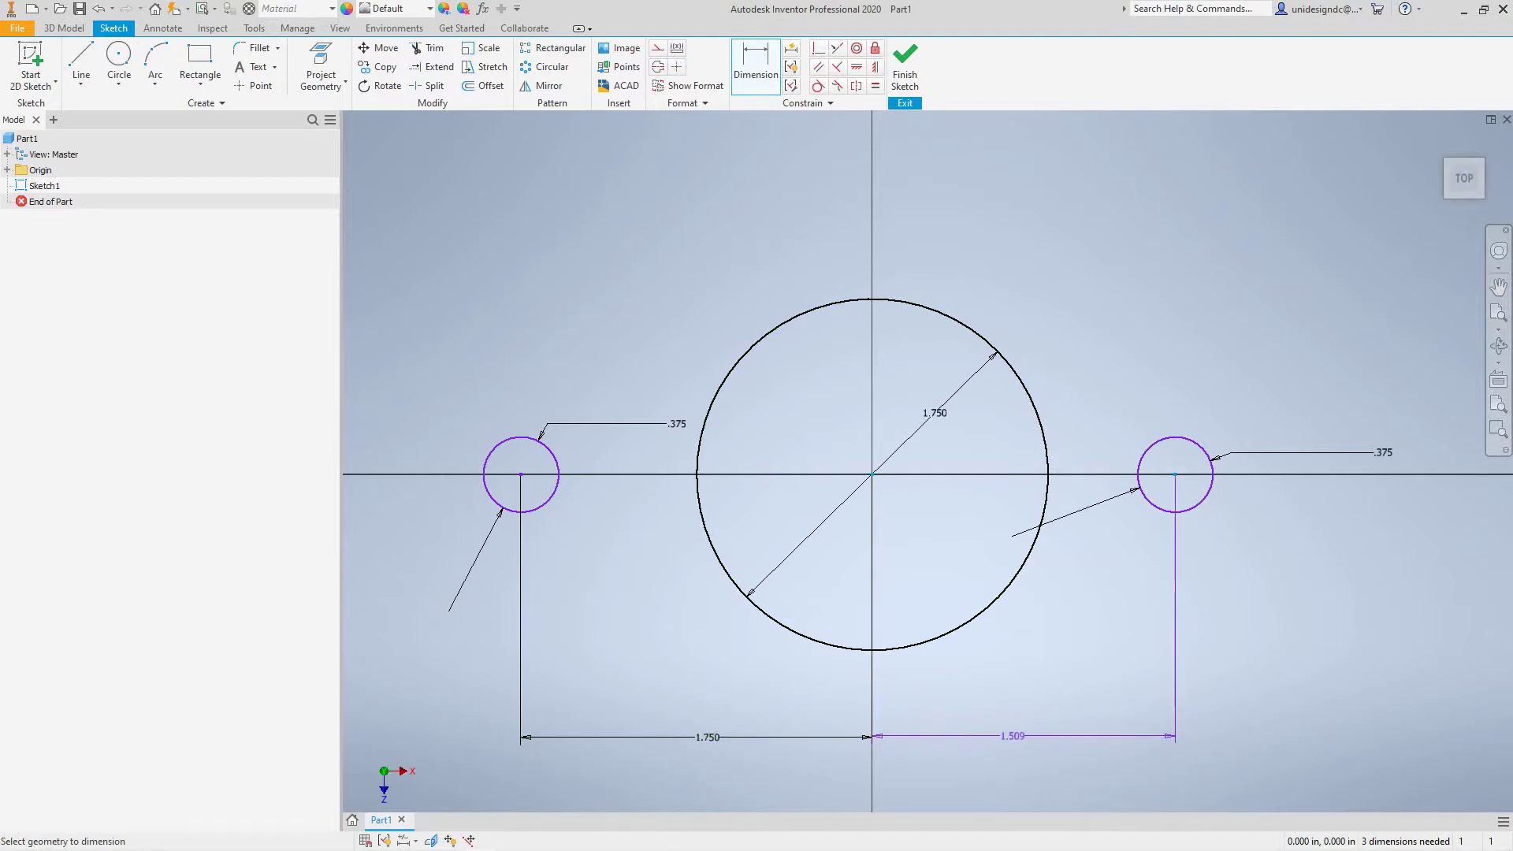
click(1012, 739)
text(1.75)
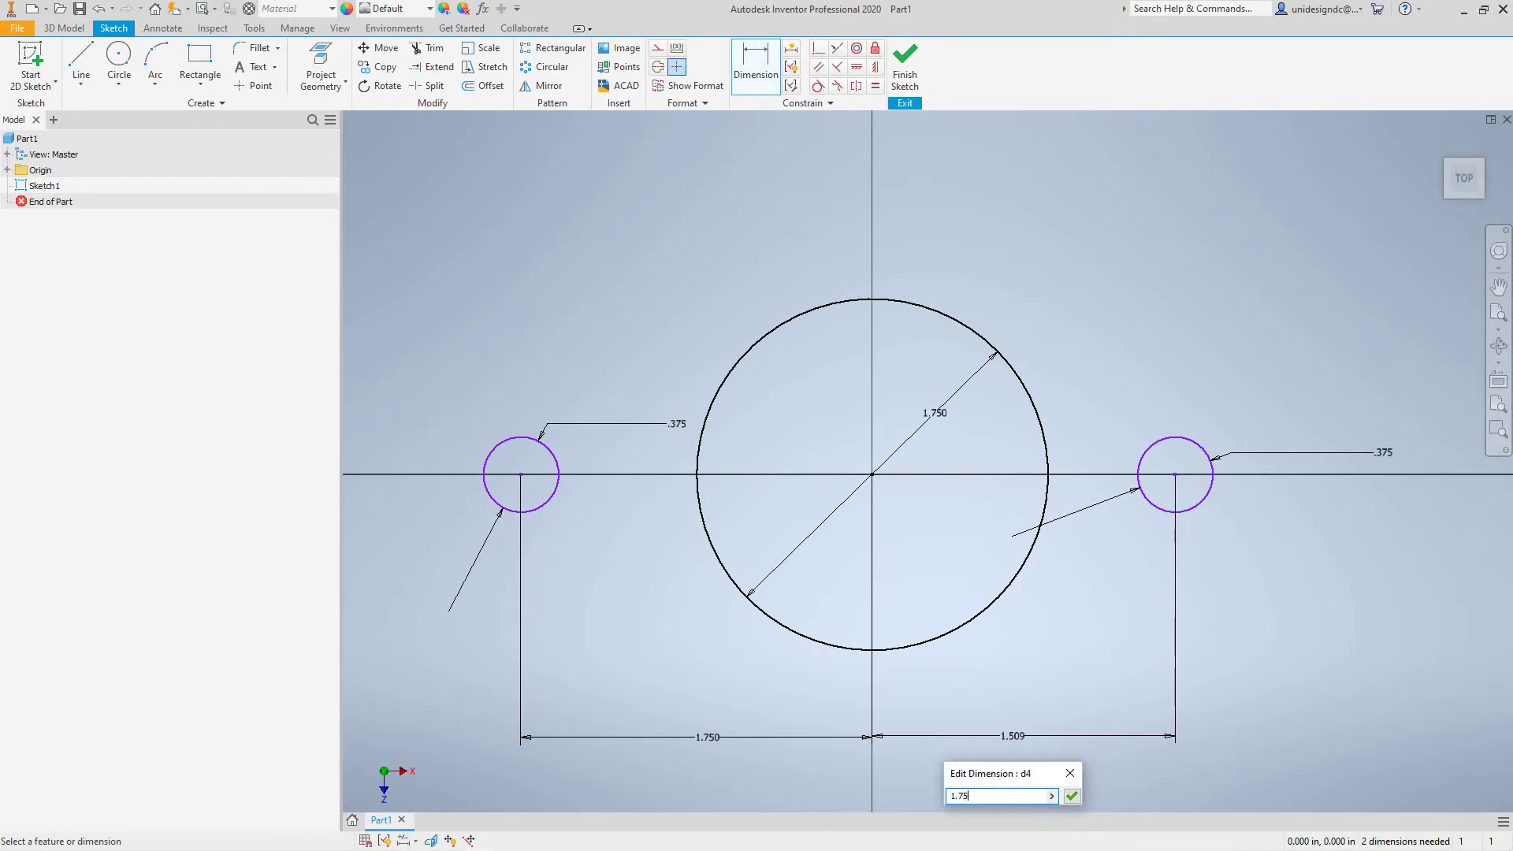
key(Return)
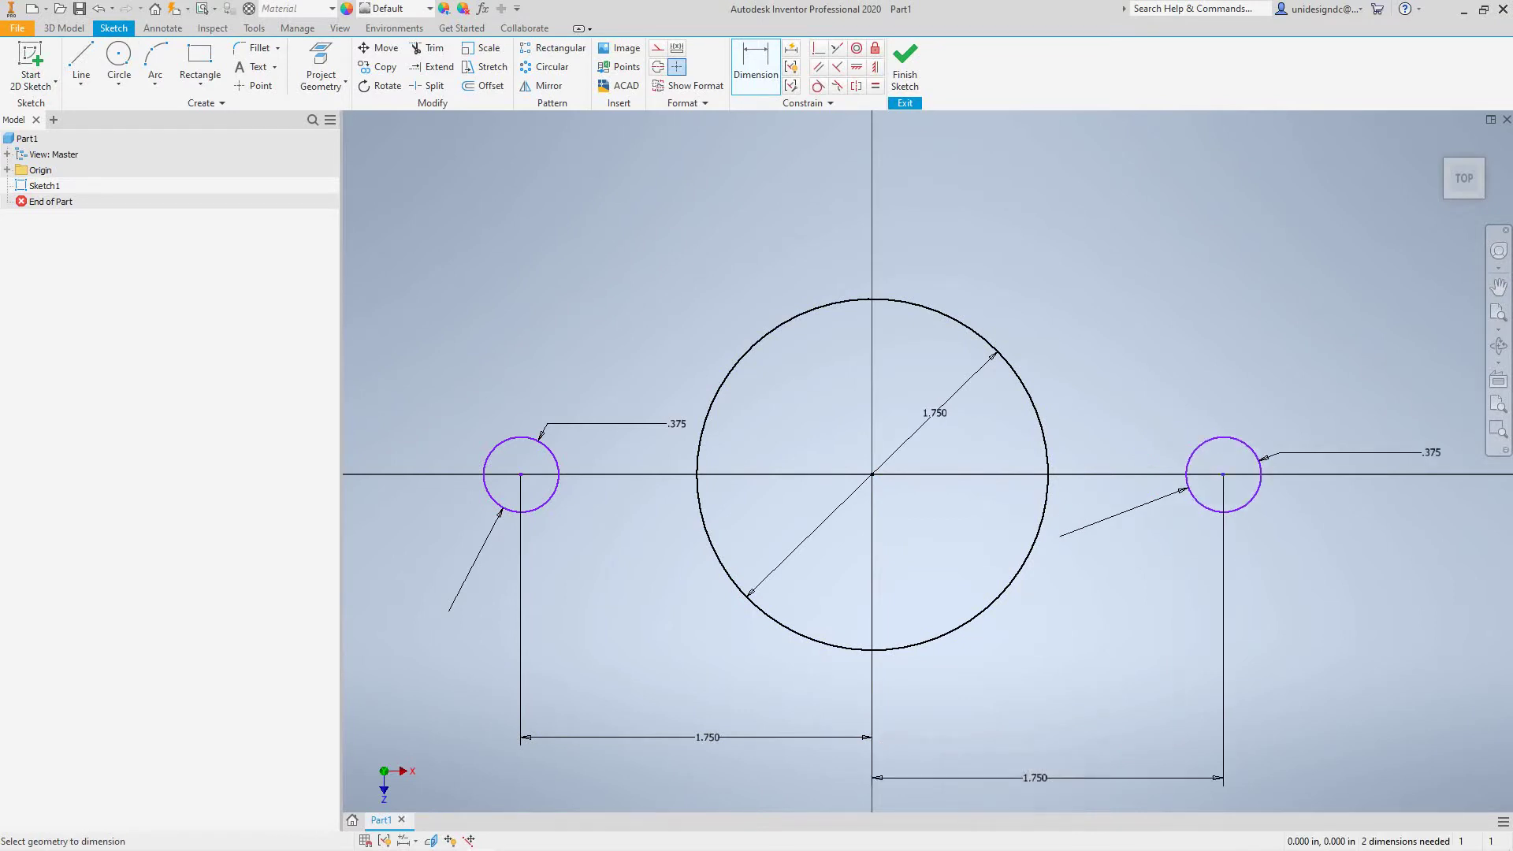
key(Escape)
Draw a two-point center rectangle on the origin, 7 in wide and about 2.34 in high, around the three circles.
scroll(996, 741, down, 2)
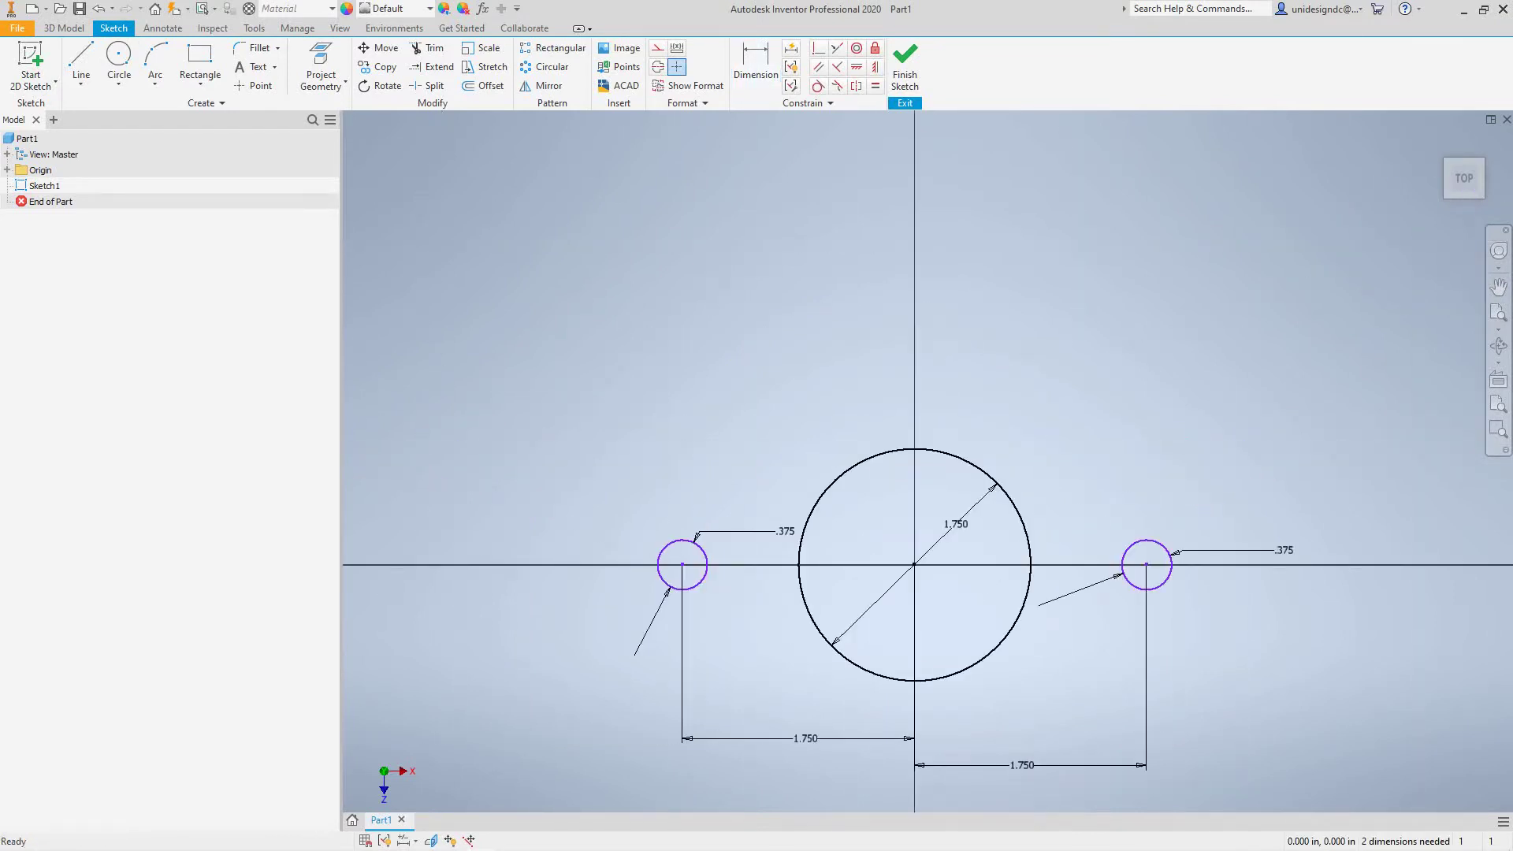
scroll(960, 735, up, 2)
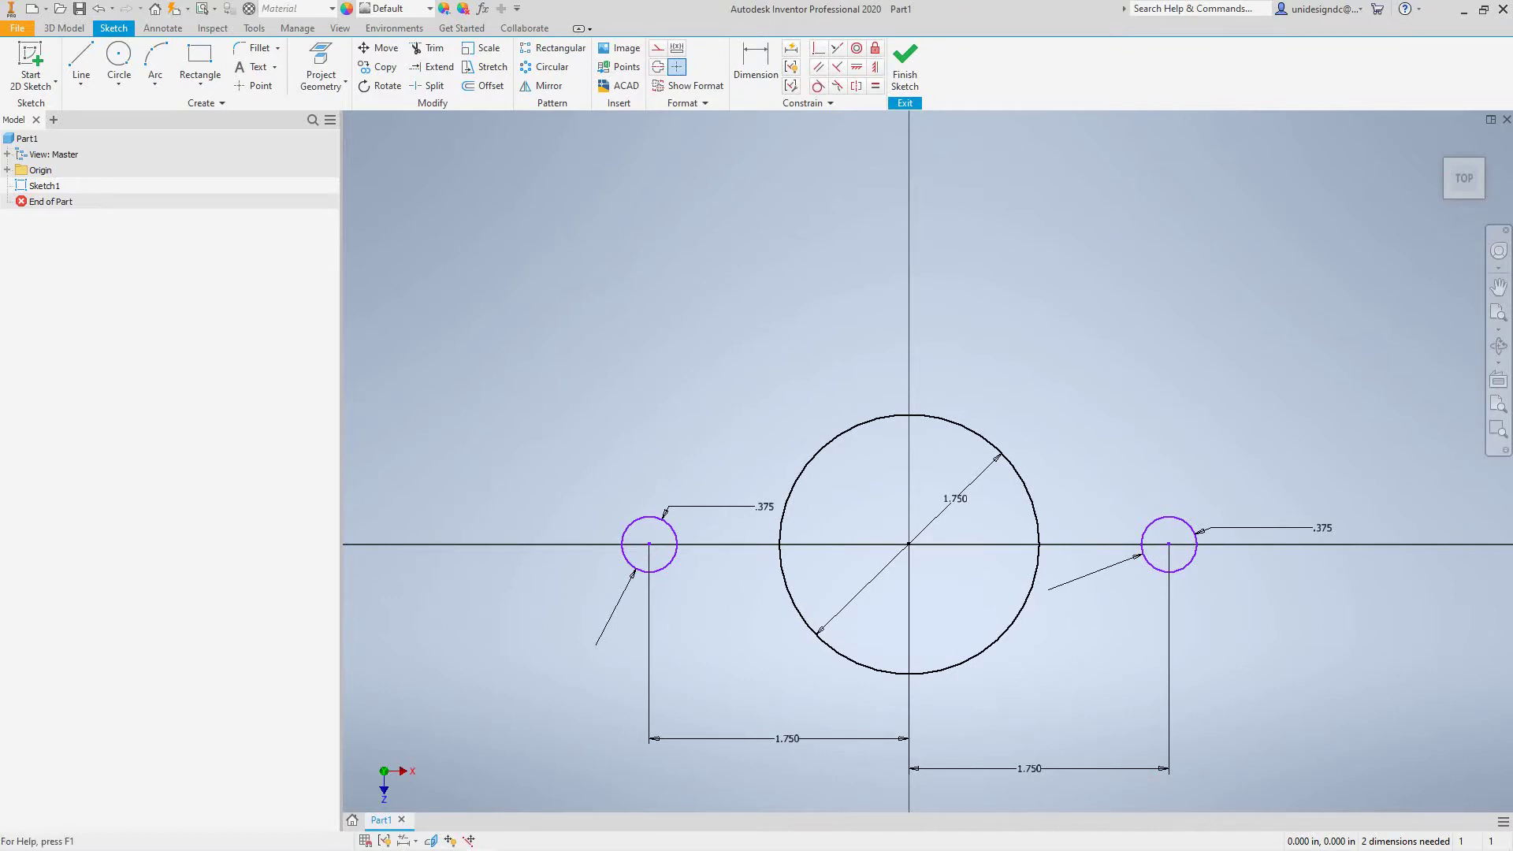
click(200, 59)
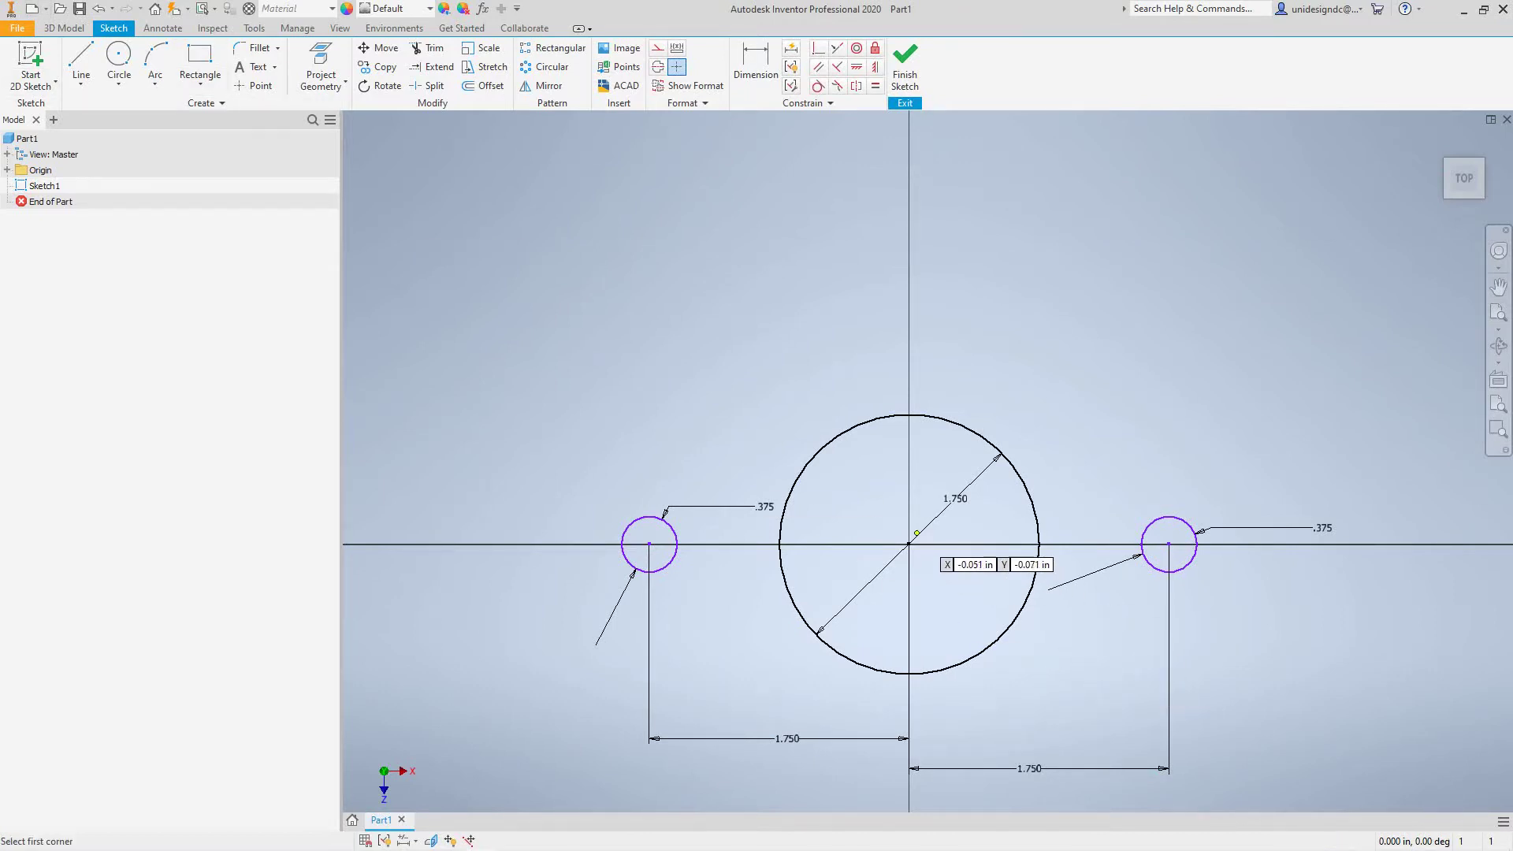
click(908, 543)
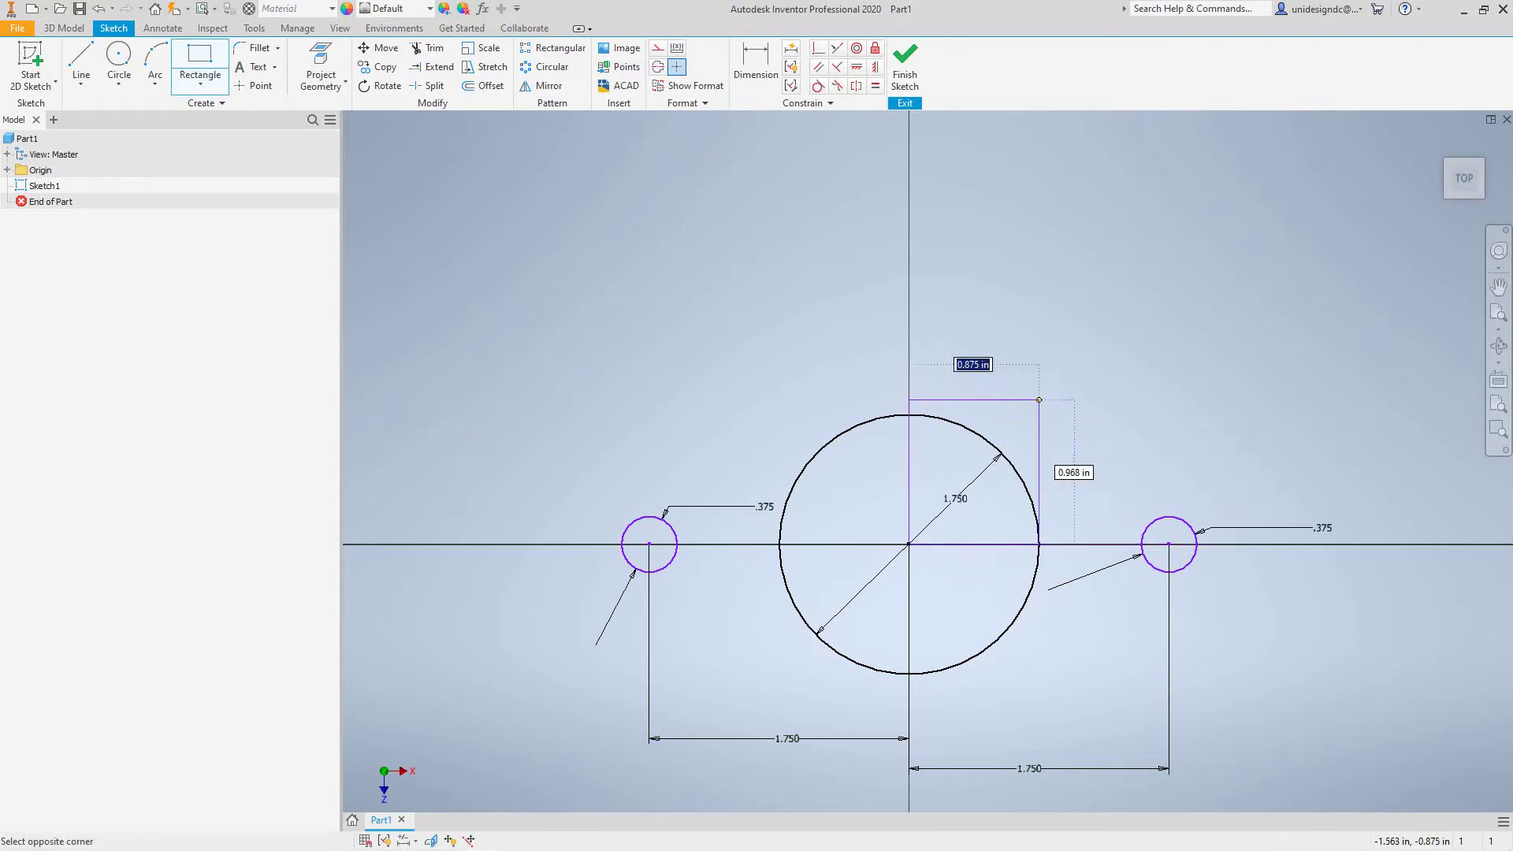
click(200, 82)
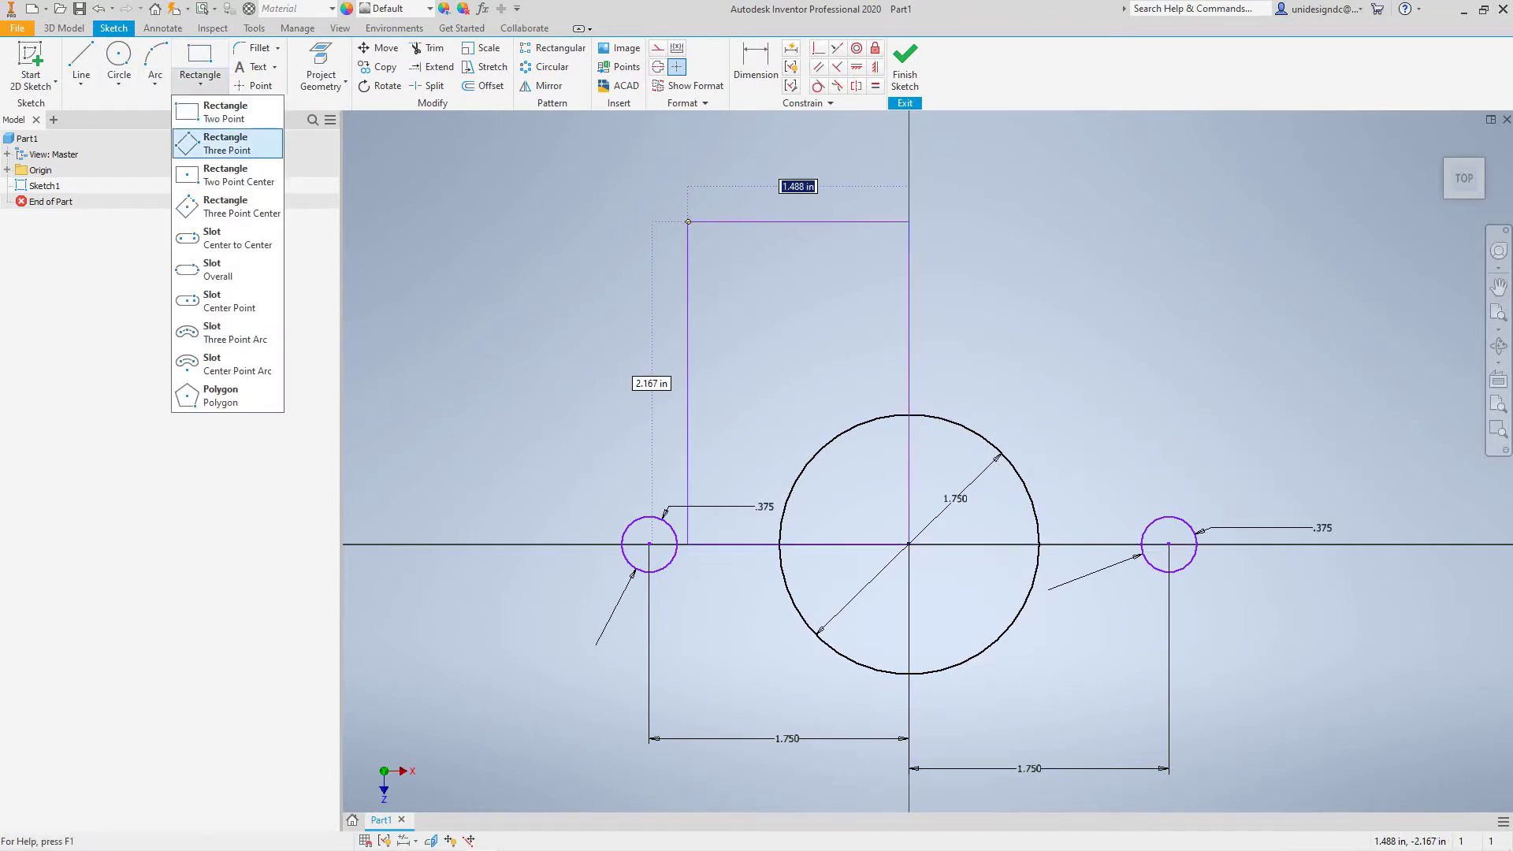
click(228, 175)
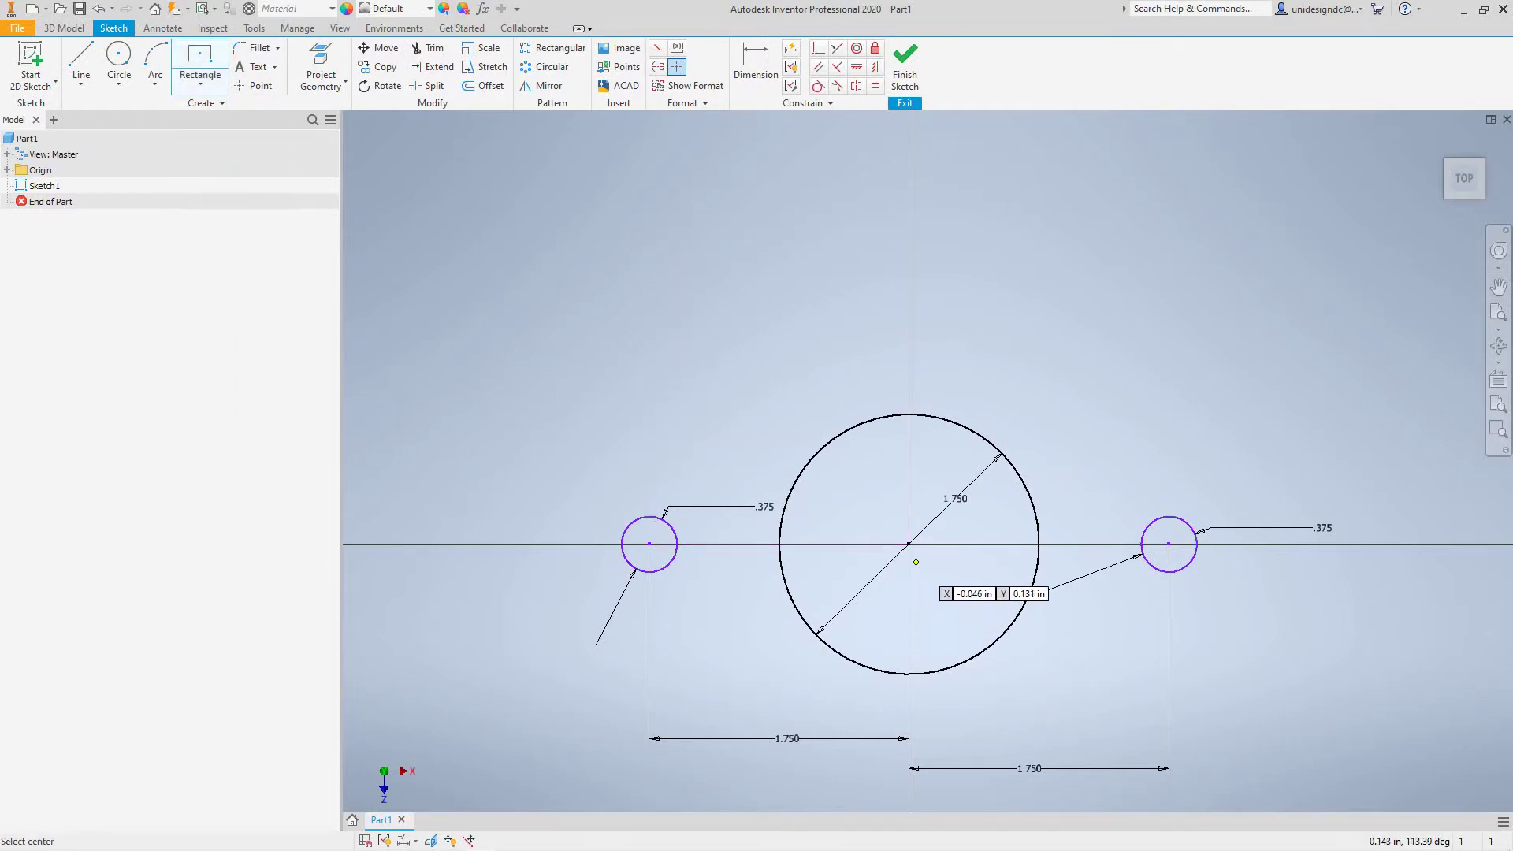
click(909, 543)
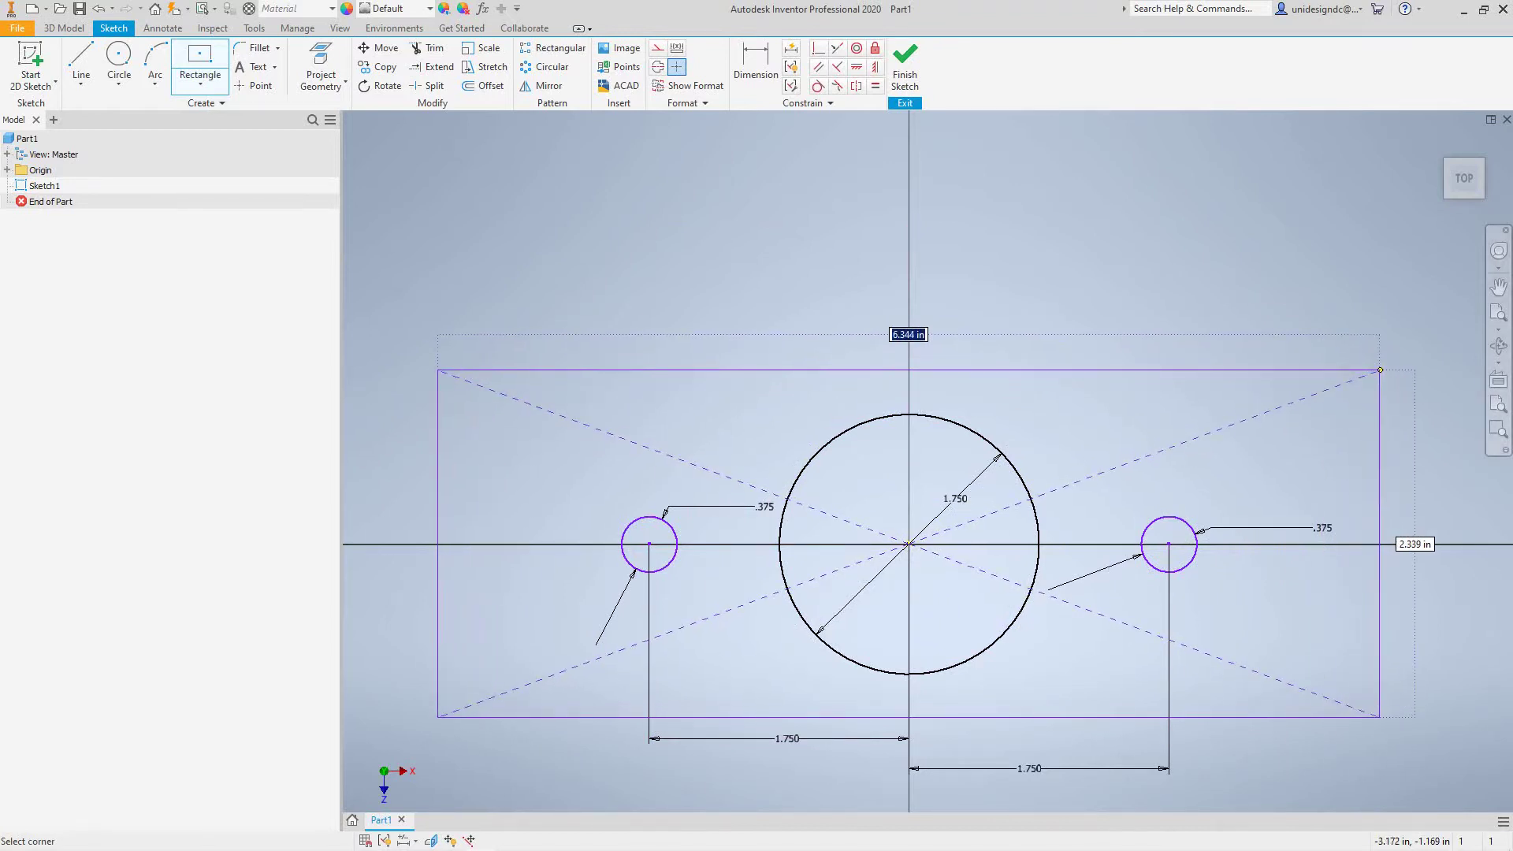
text(7)
key(Return)
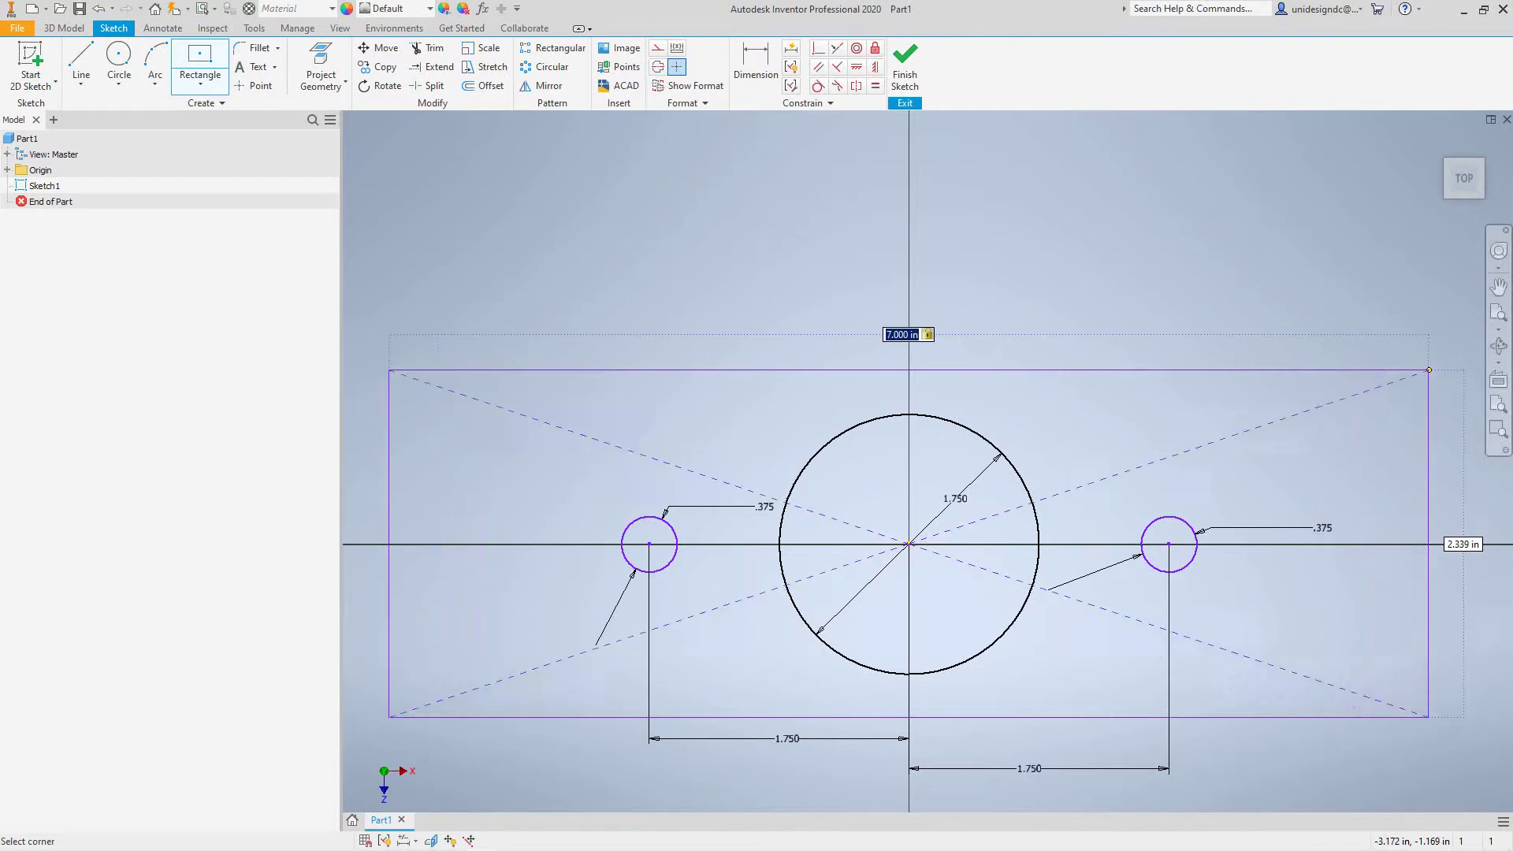
scroll(827, 480, down, 2)
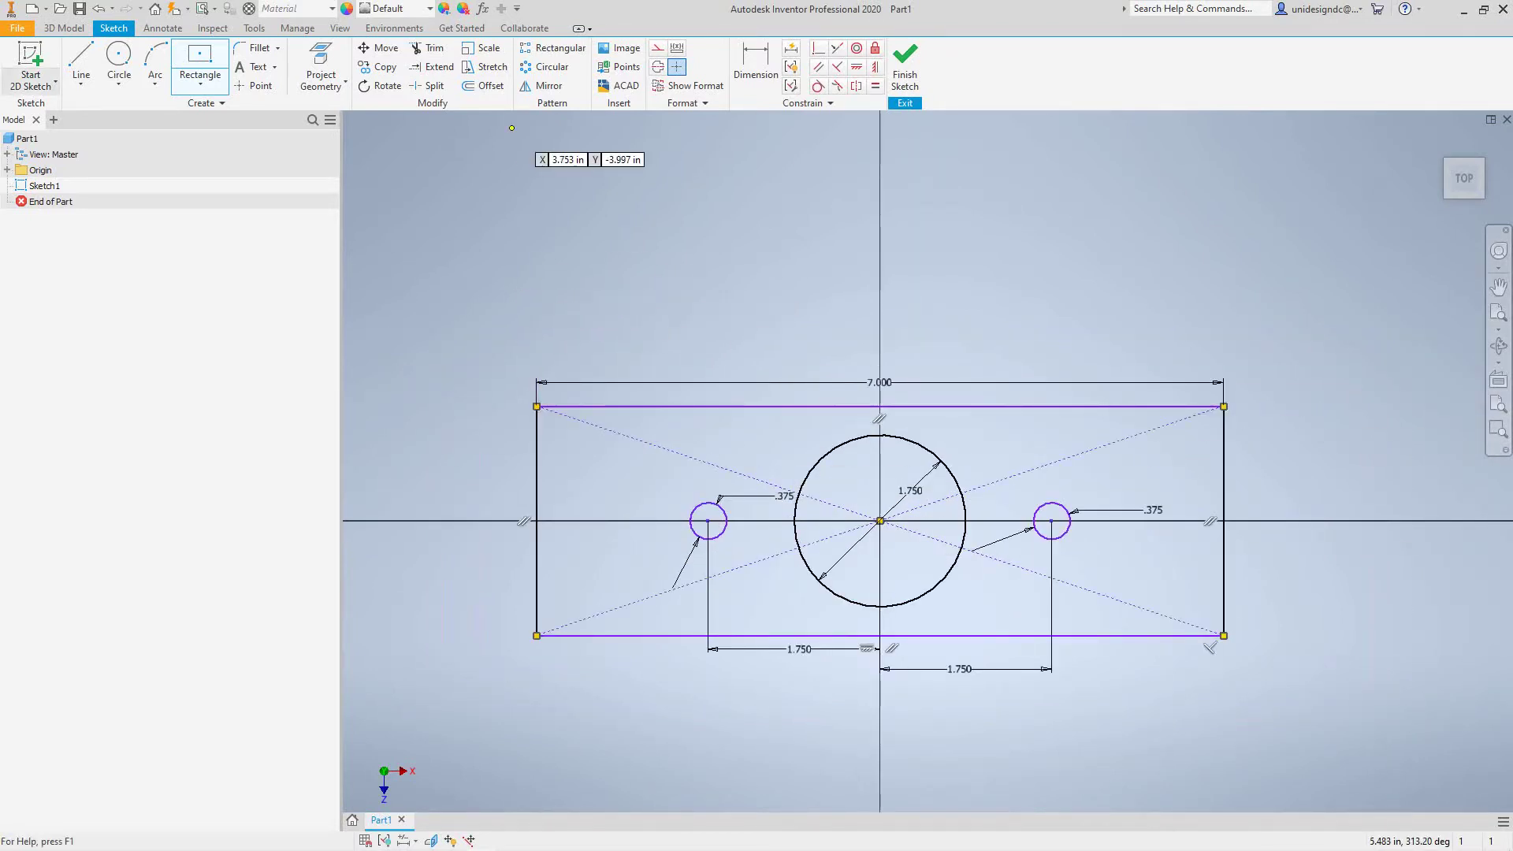
Dimension the rectangle's height as 3 in and finish the sketch.
click(755, 69)
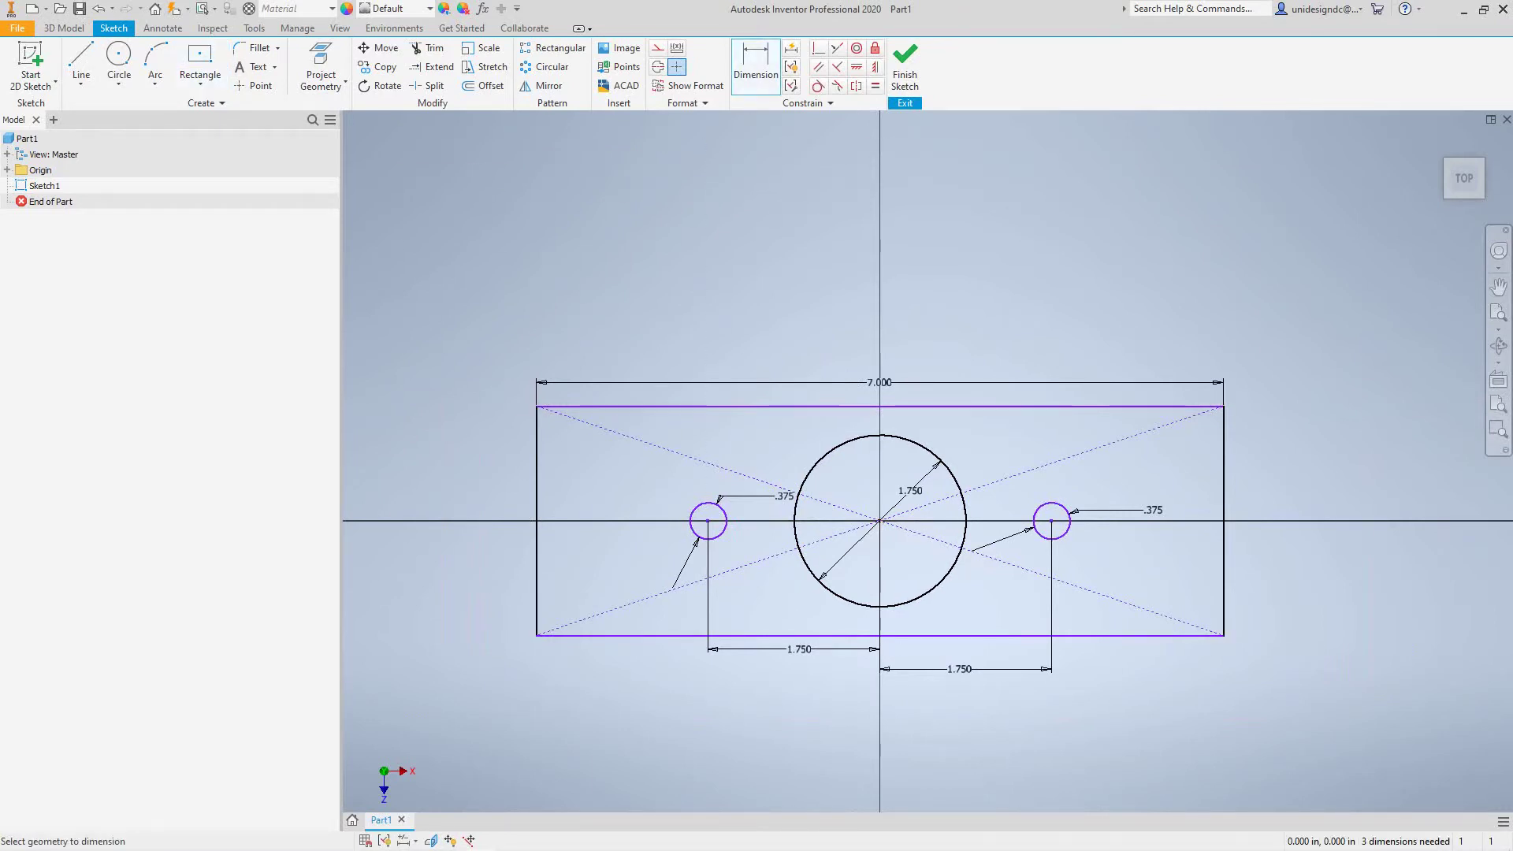
click(638, 635)
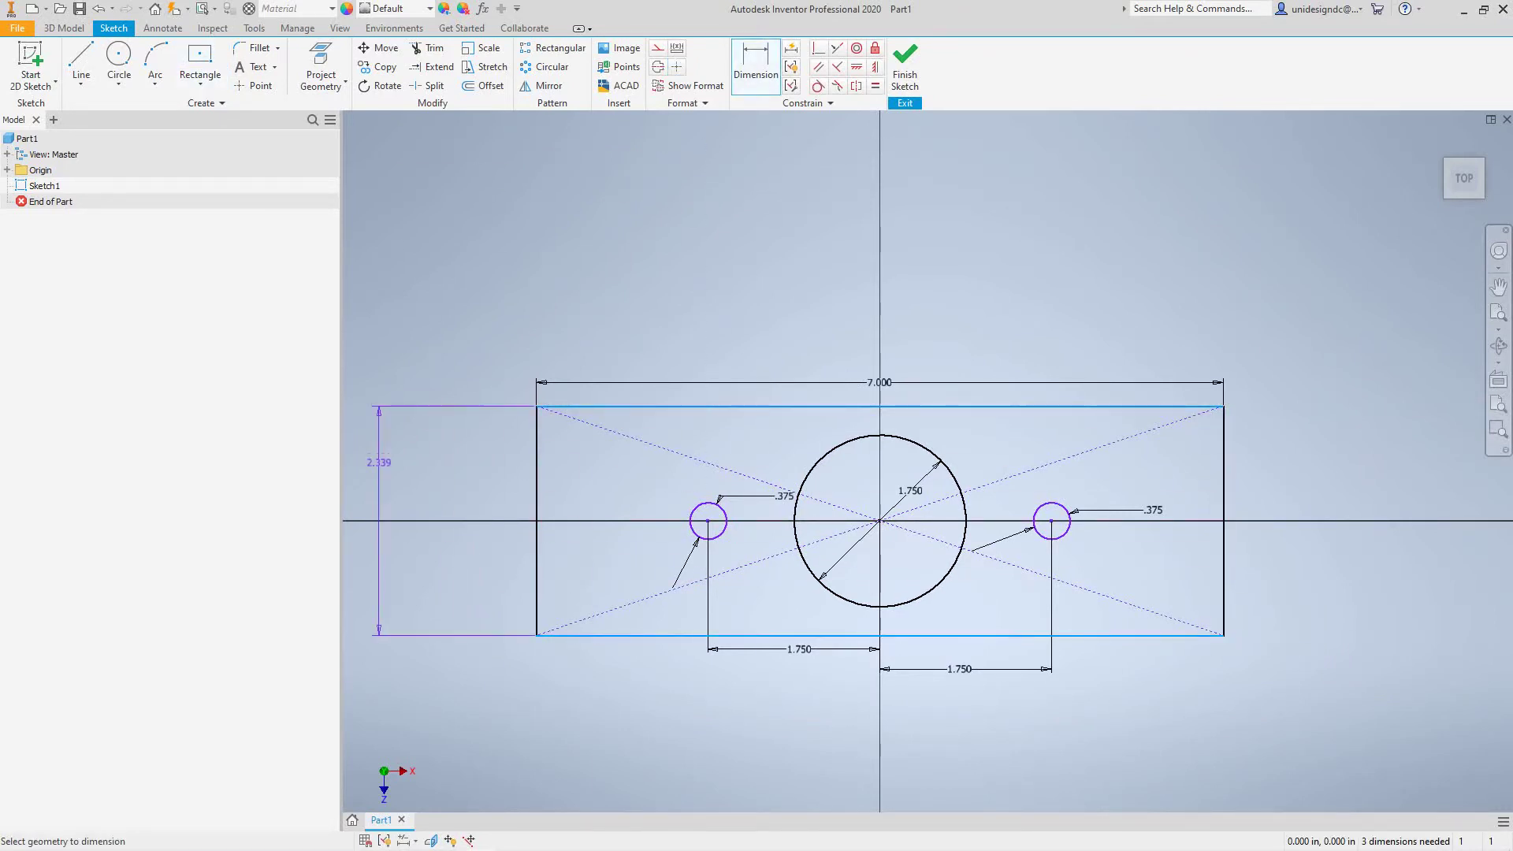
click(377, 495)
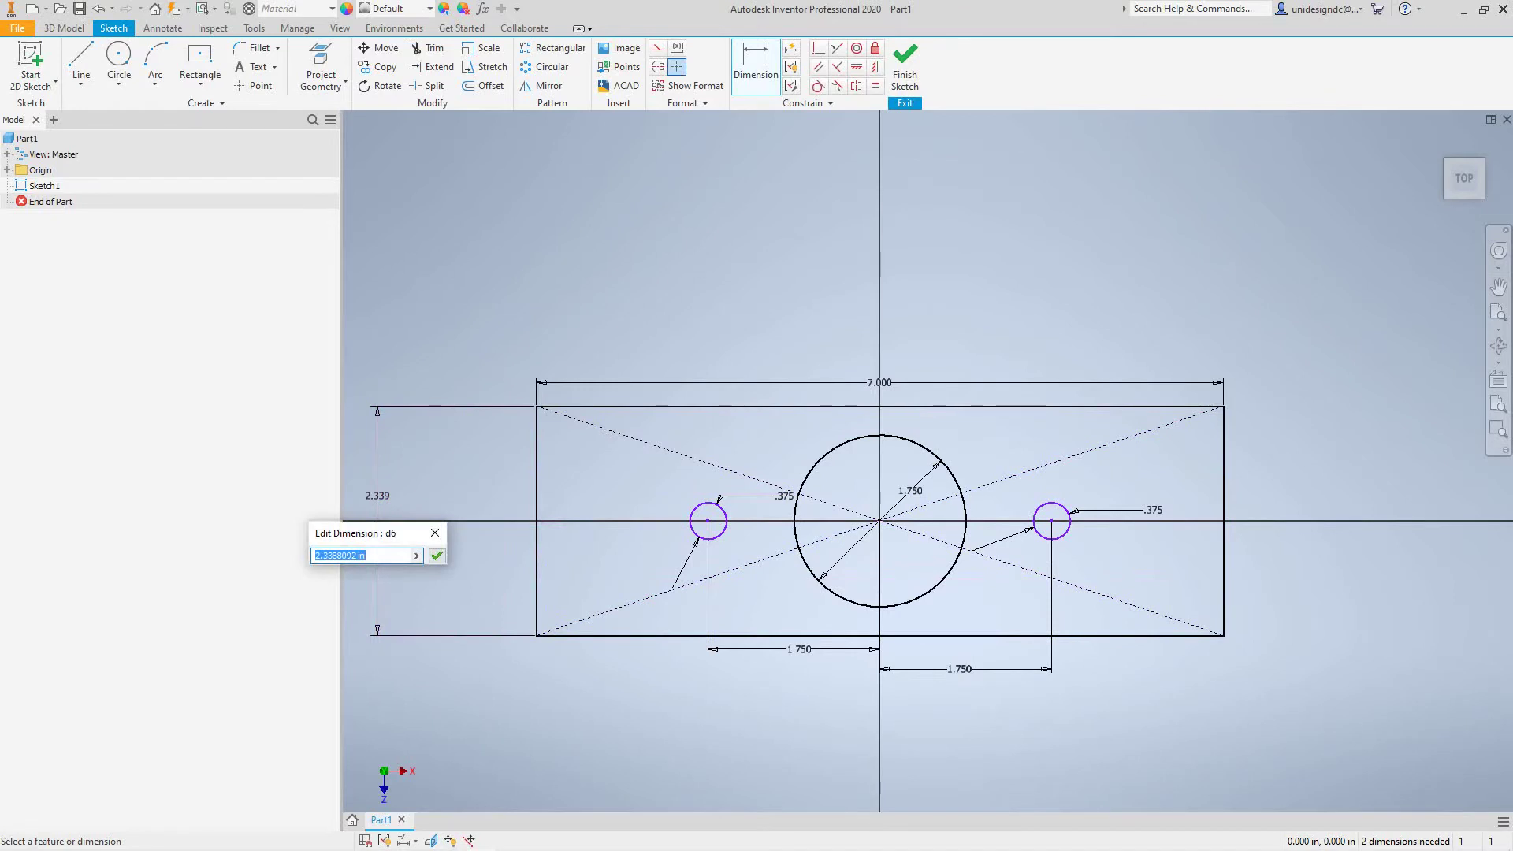
text(3)
key(Return)
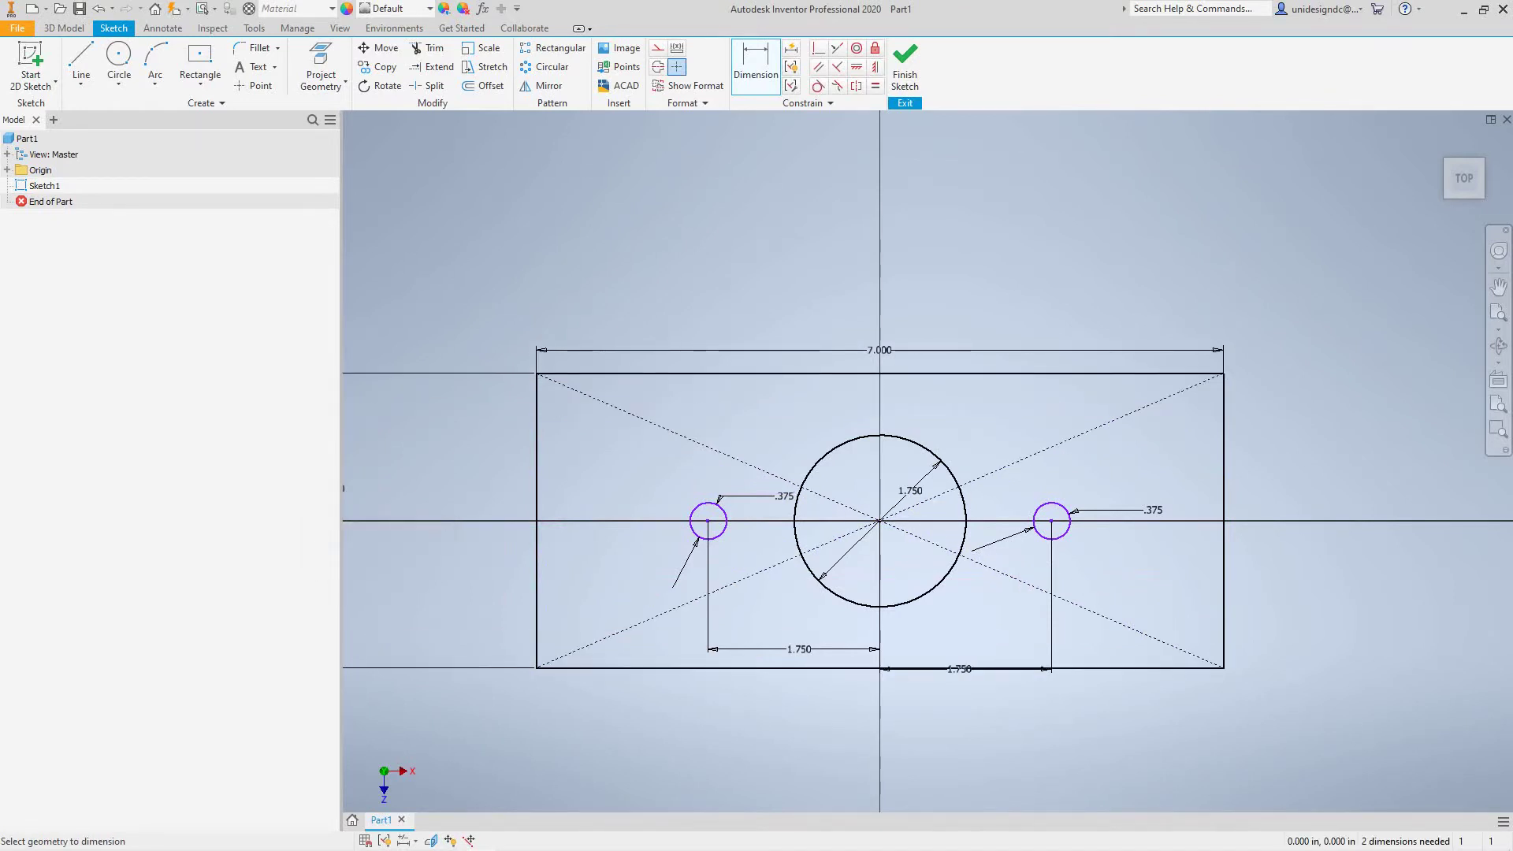
scroll(814, 593, up, 5)
scroll(815, 593, down, 6)
scroll(815, 593, up, 3)
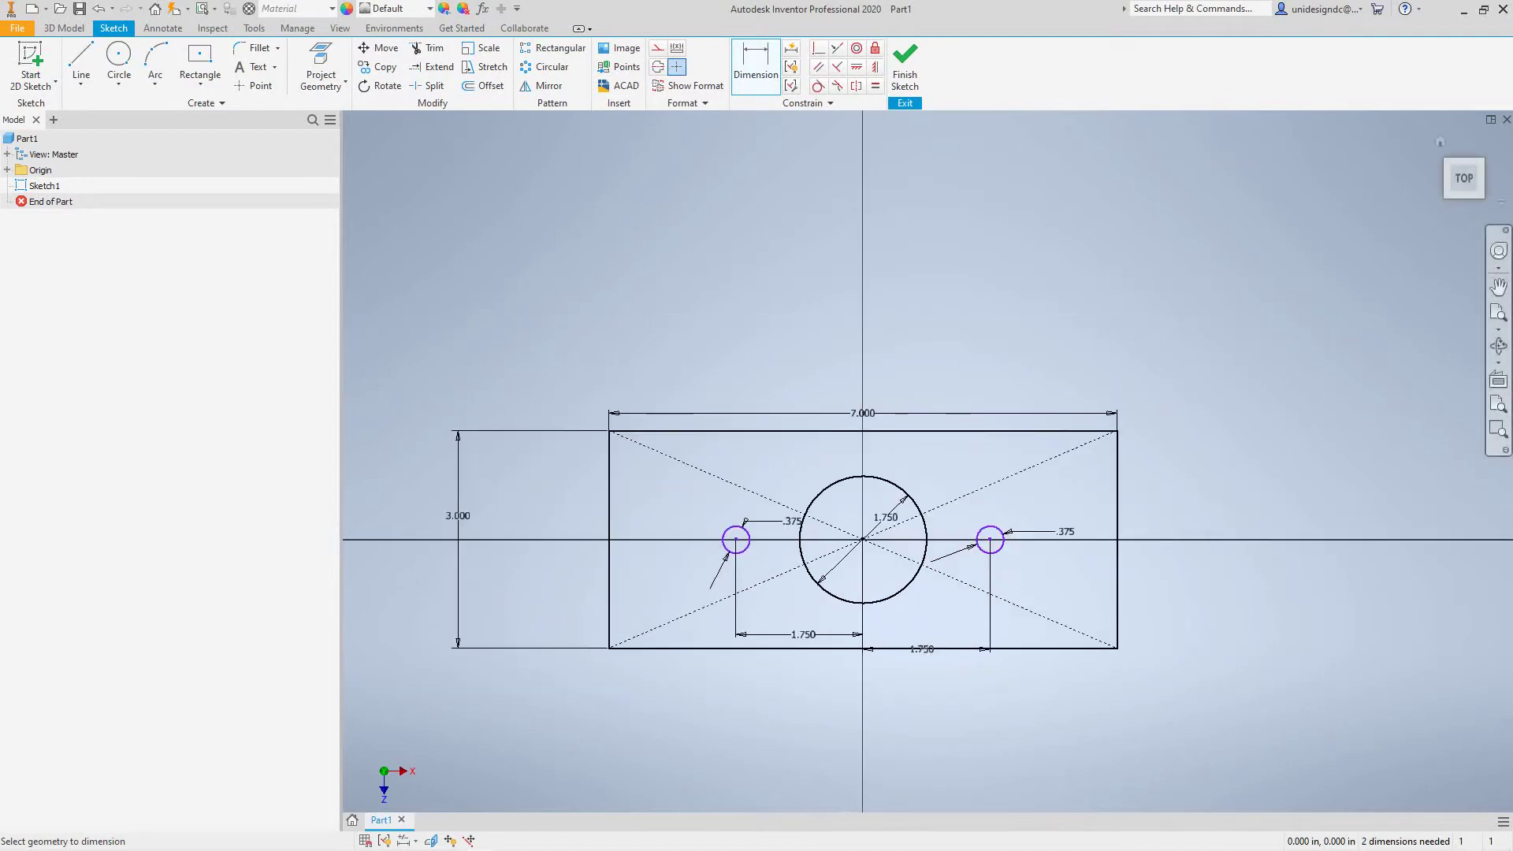
mouse_move(784, 530)
shift+middle_down()
mouse_move(630, 386)
mouse_move(778, 508)
shift+middle_up()
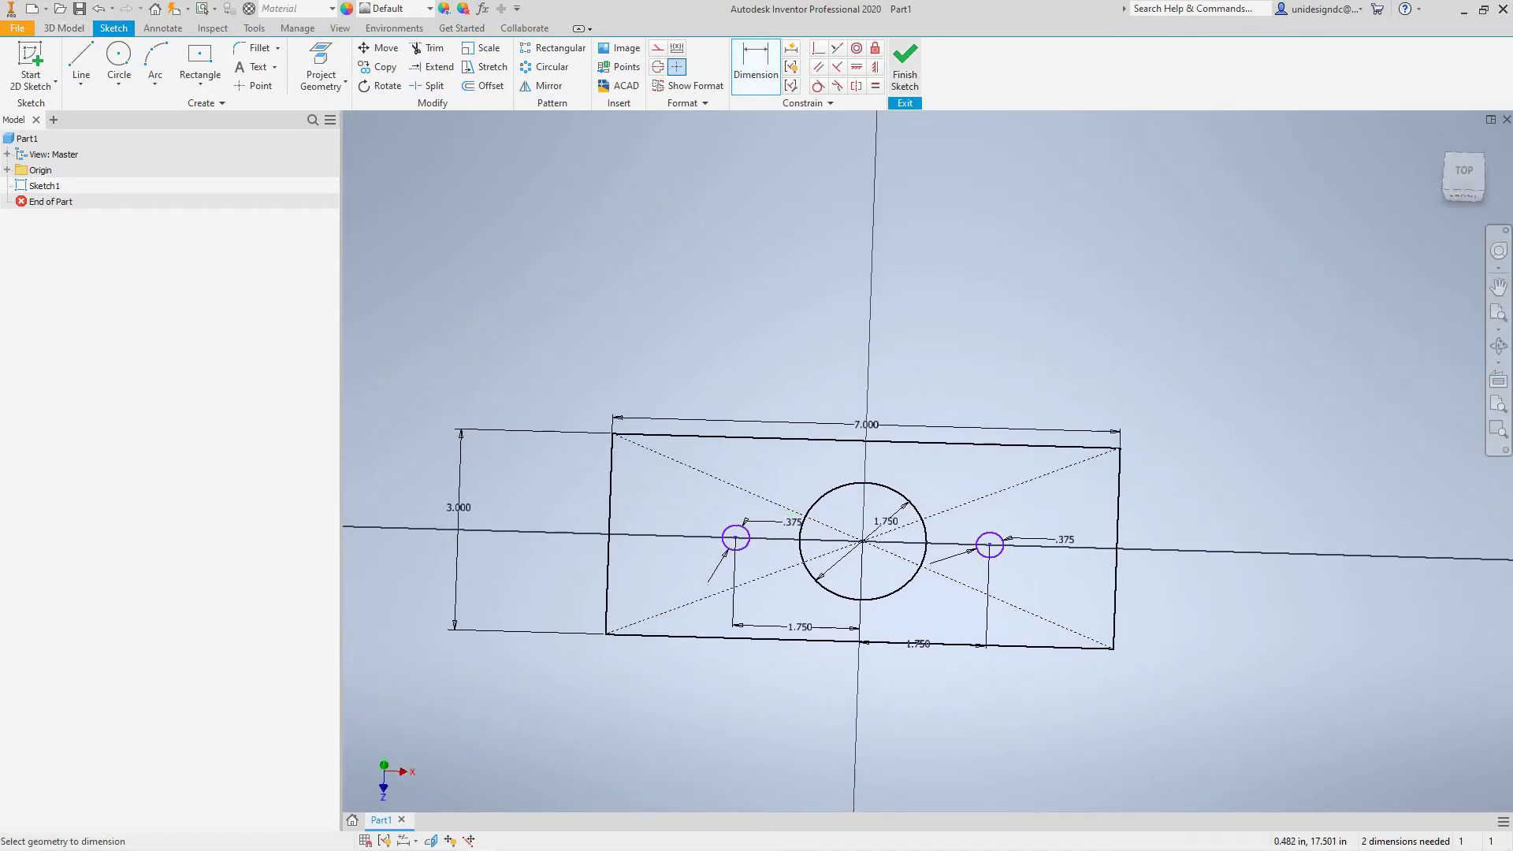
click(905, 67)
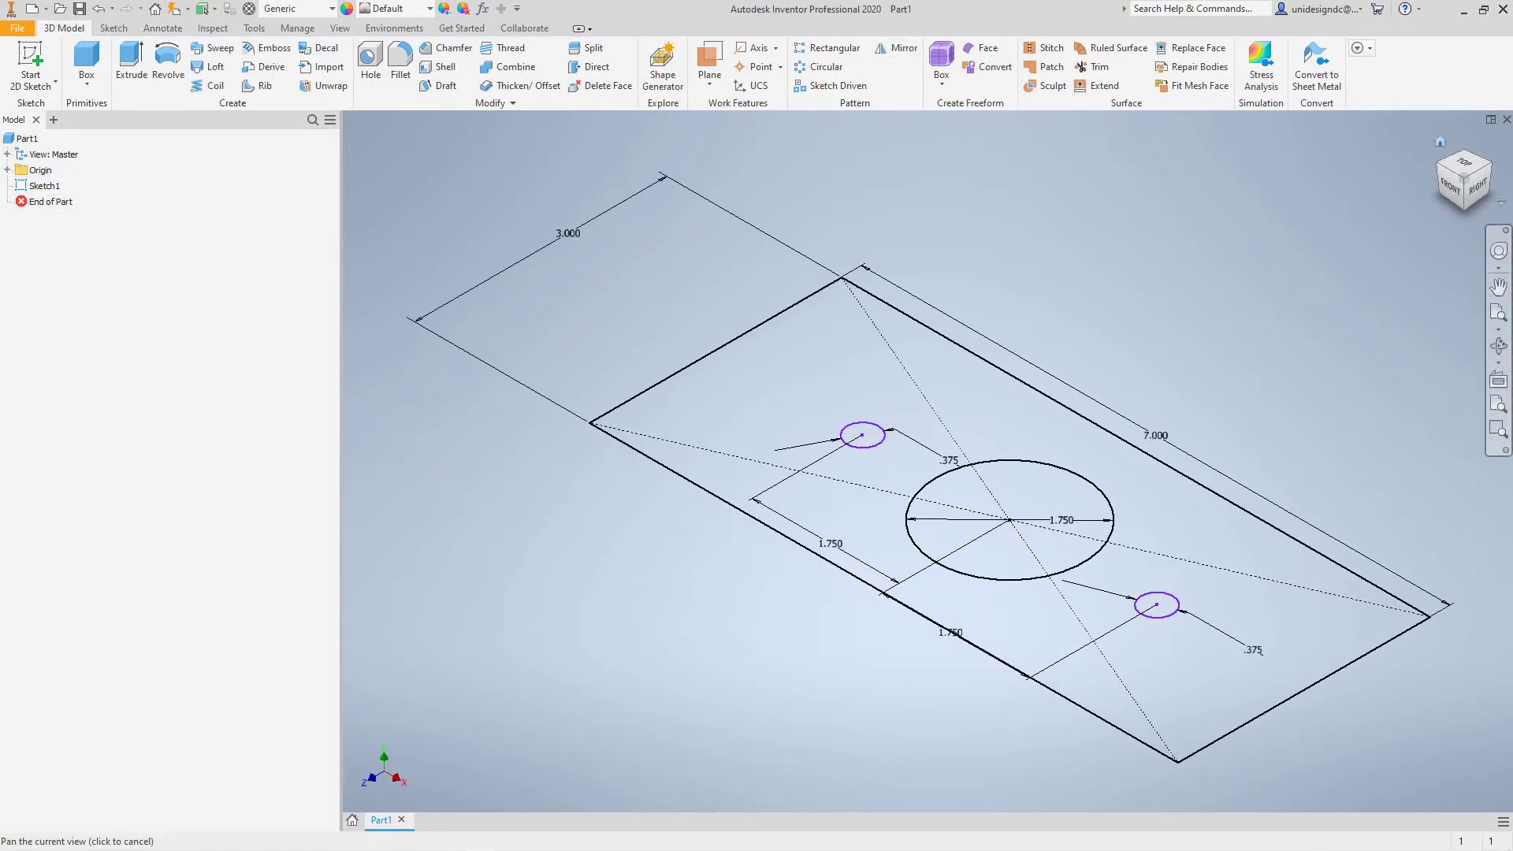
Extrude the rectangular profile around the three circles upward by 0.5 in, leaving the circles as through holes.
key(e)
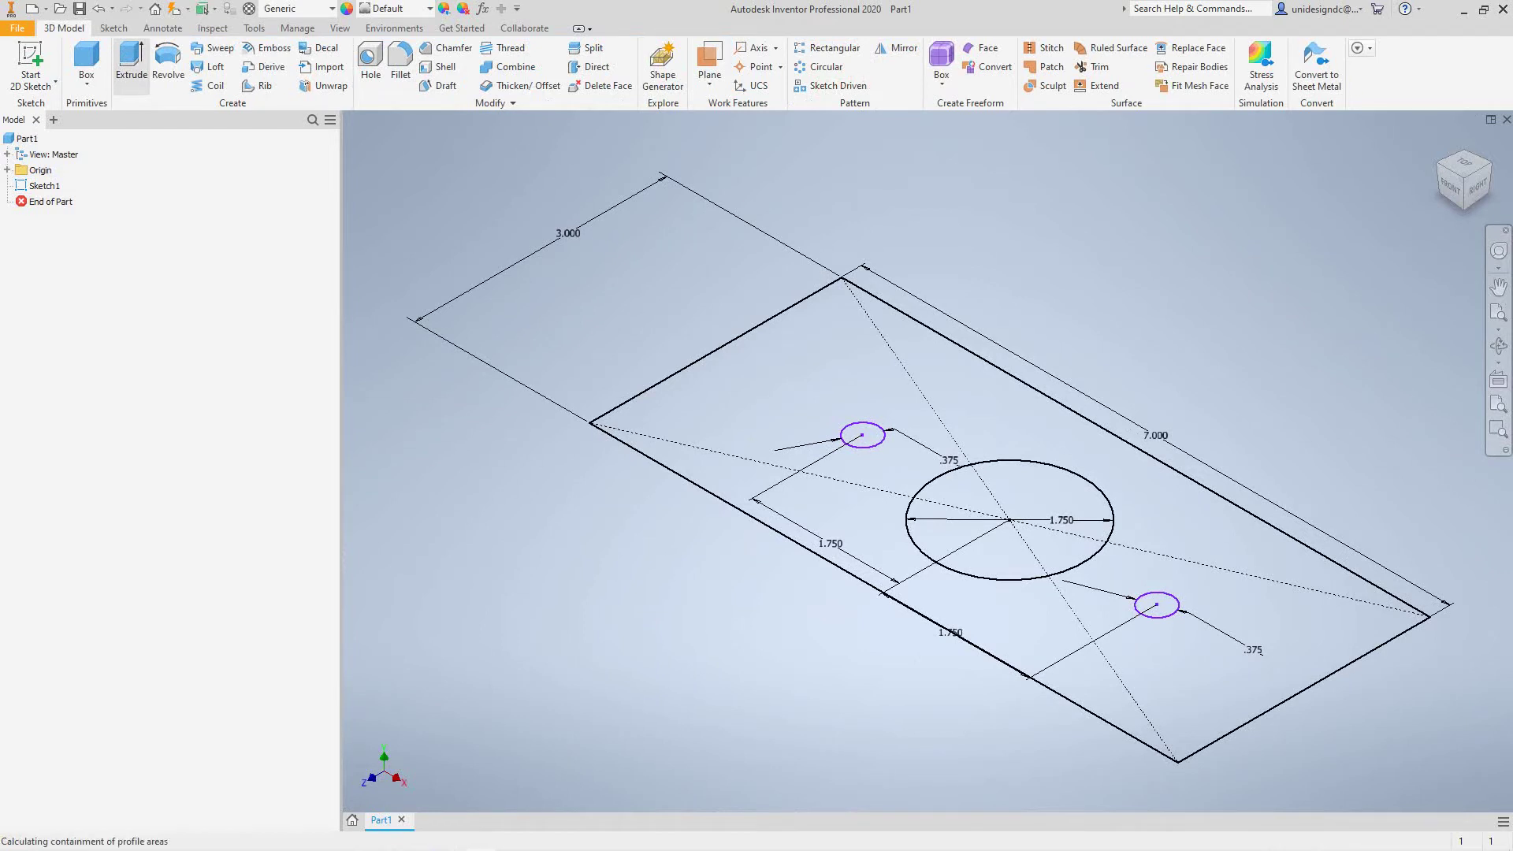
click(930, 394)
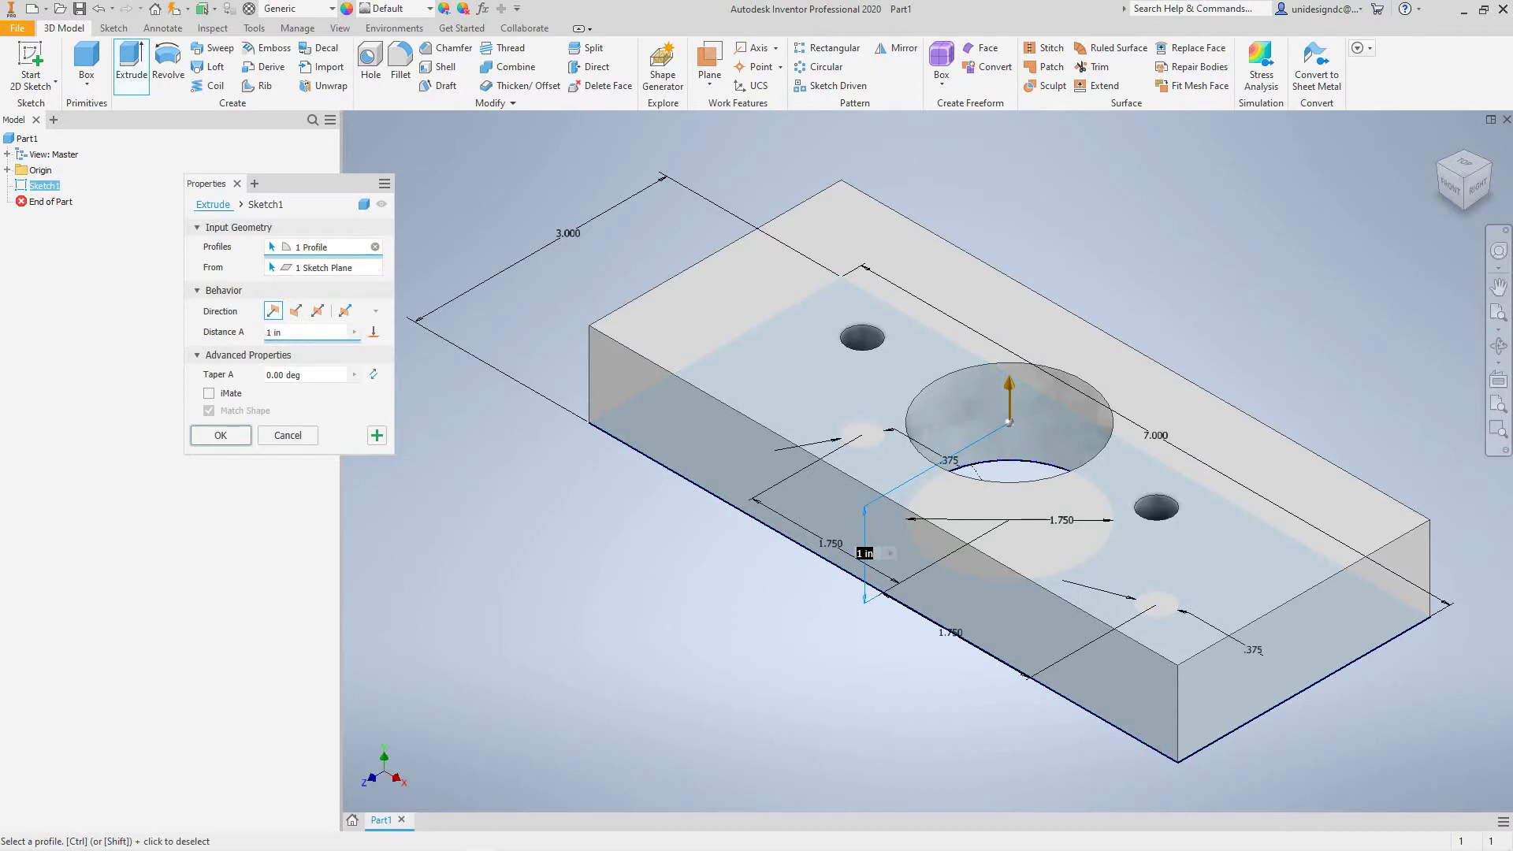
drag(282, 333, 267, 332)
text(.5in)
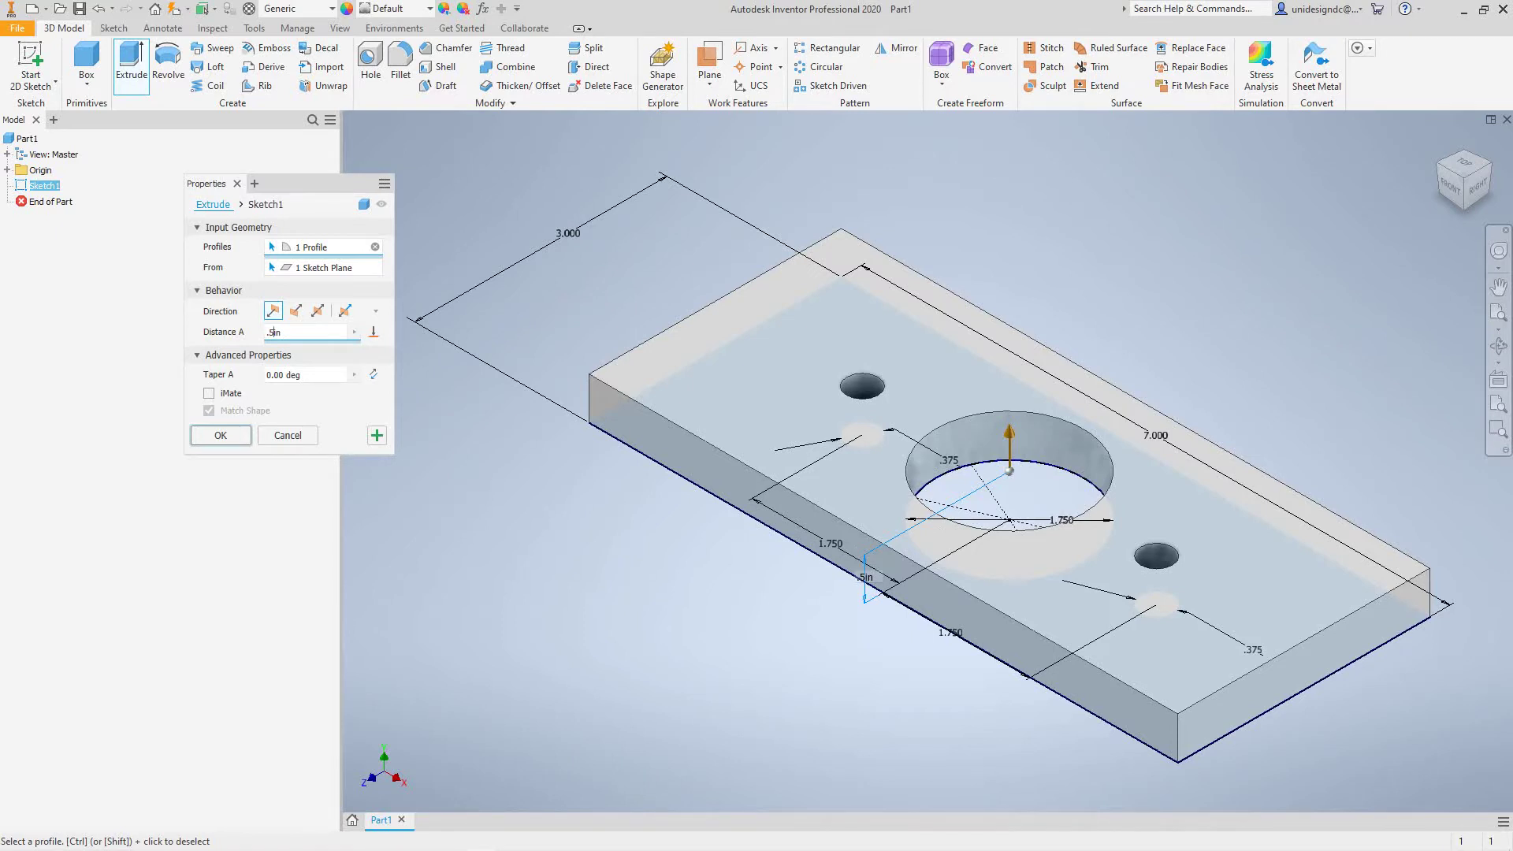
key(Return)
Compare the extruded plate with the reference picture Base-plate.JPG in Photos, and return to the Inventor part.
scroll(724, 603, up, 3)
scroll(724, 604, down, 6)
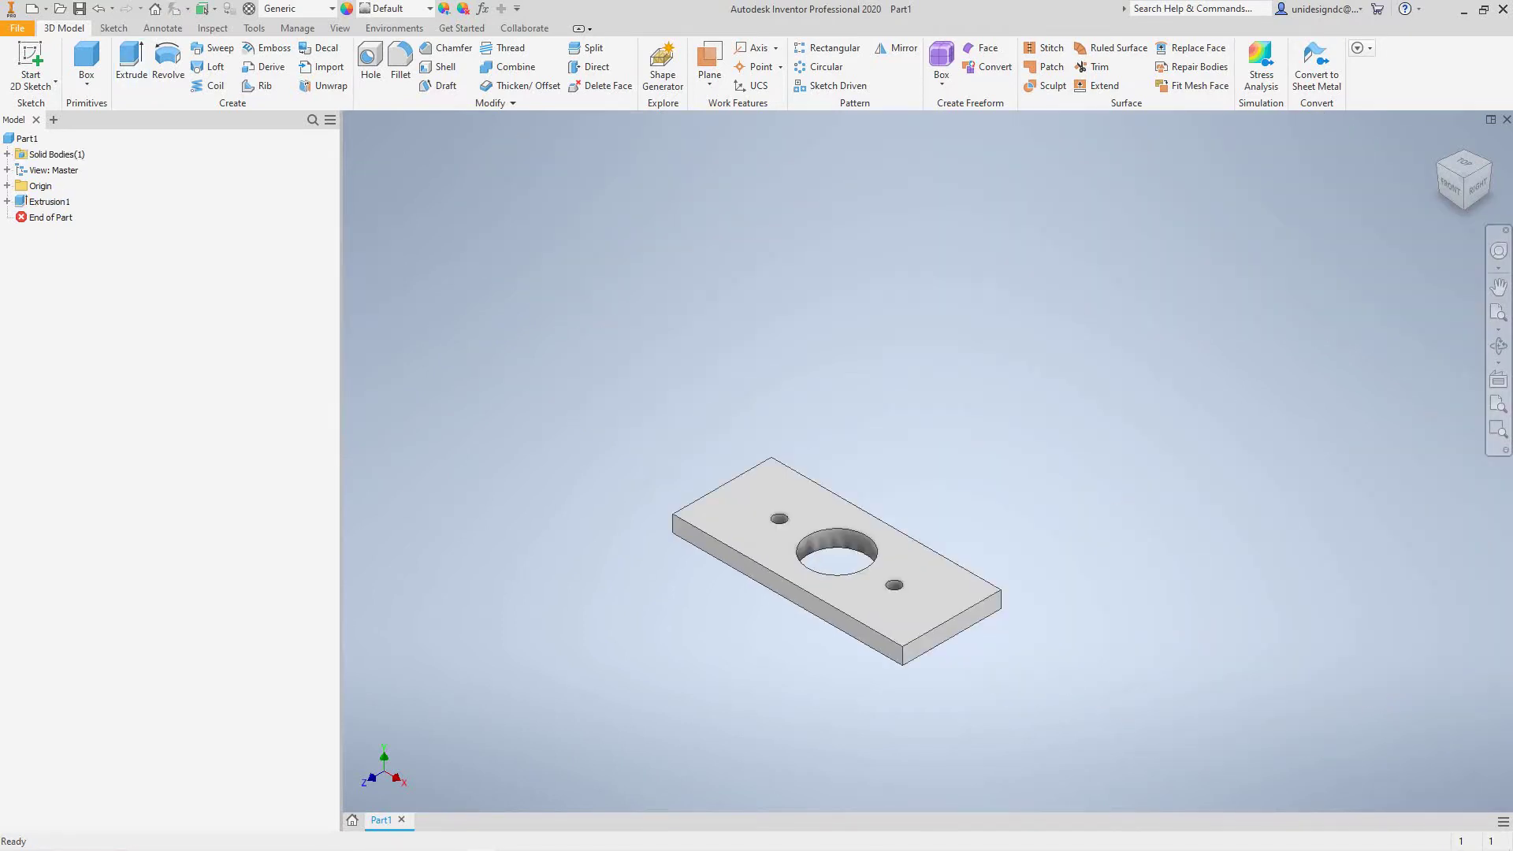
scroll(722, 602, up, 4)
middle_drag(722, 602, 655, 591)
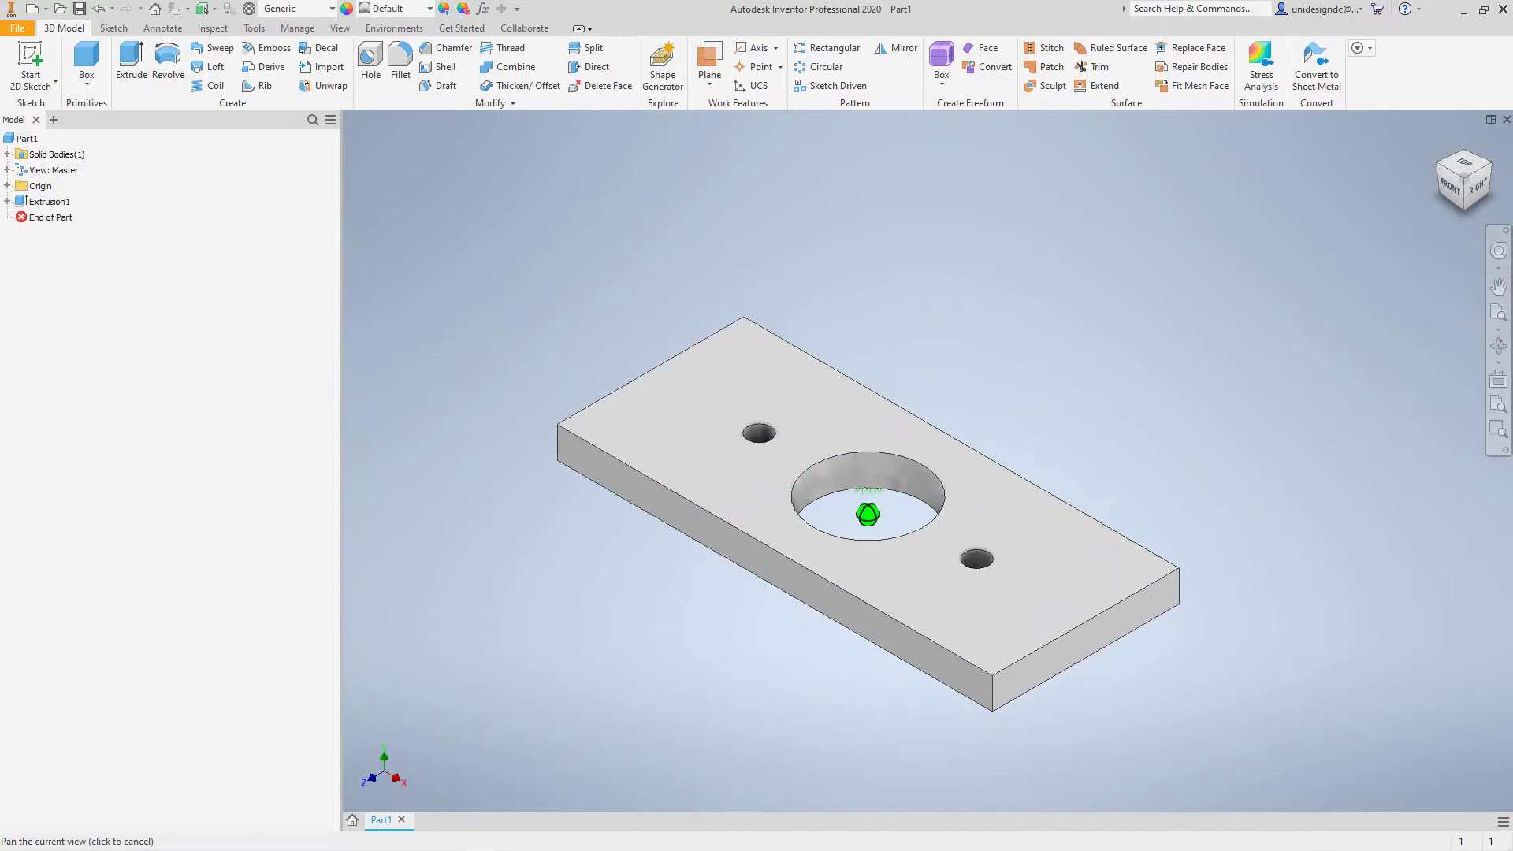
key(Escape)
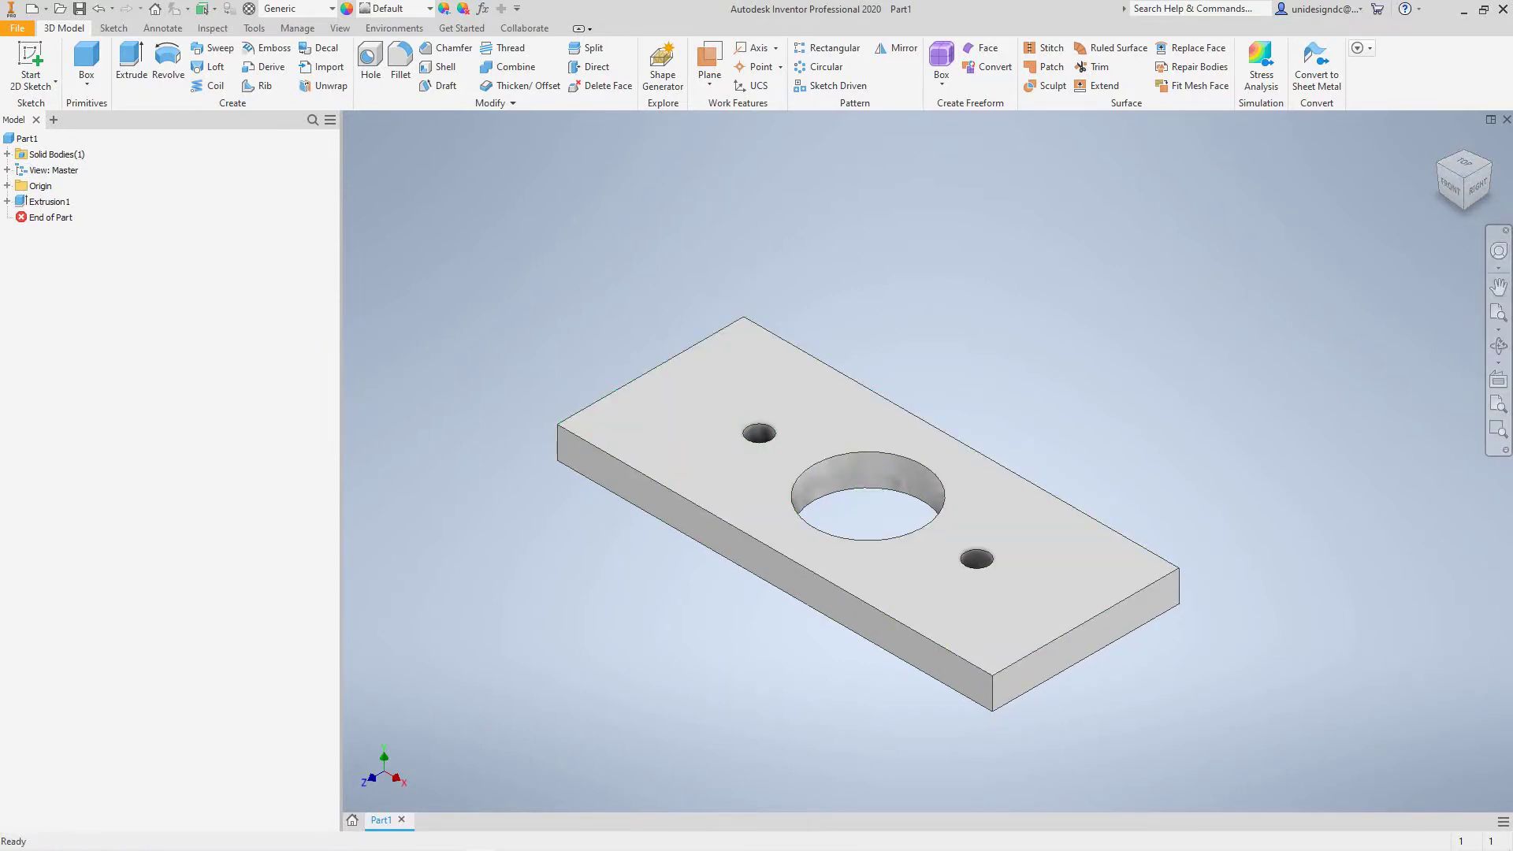
mouse_move(1024, 850)
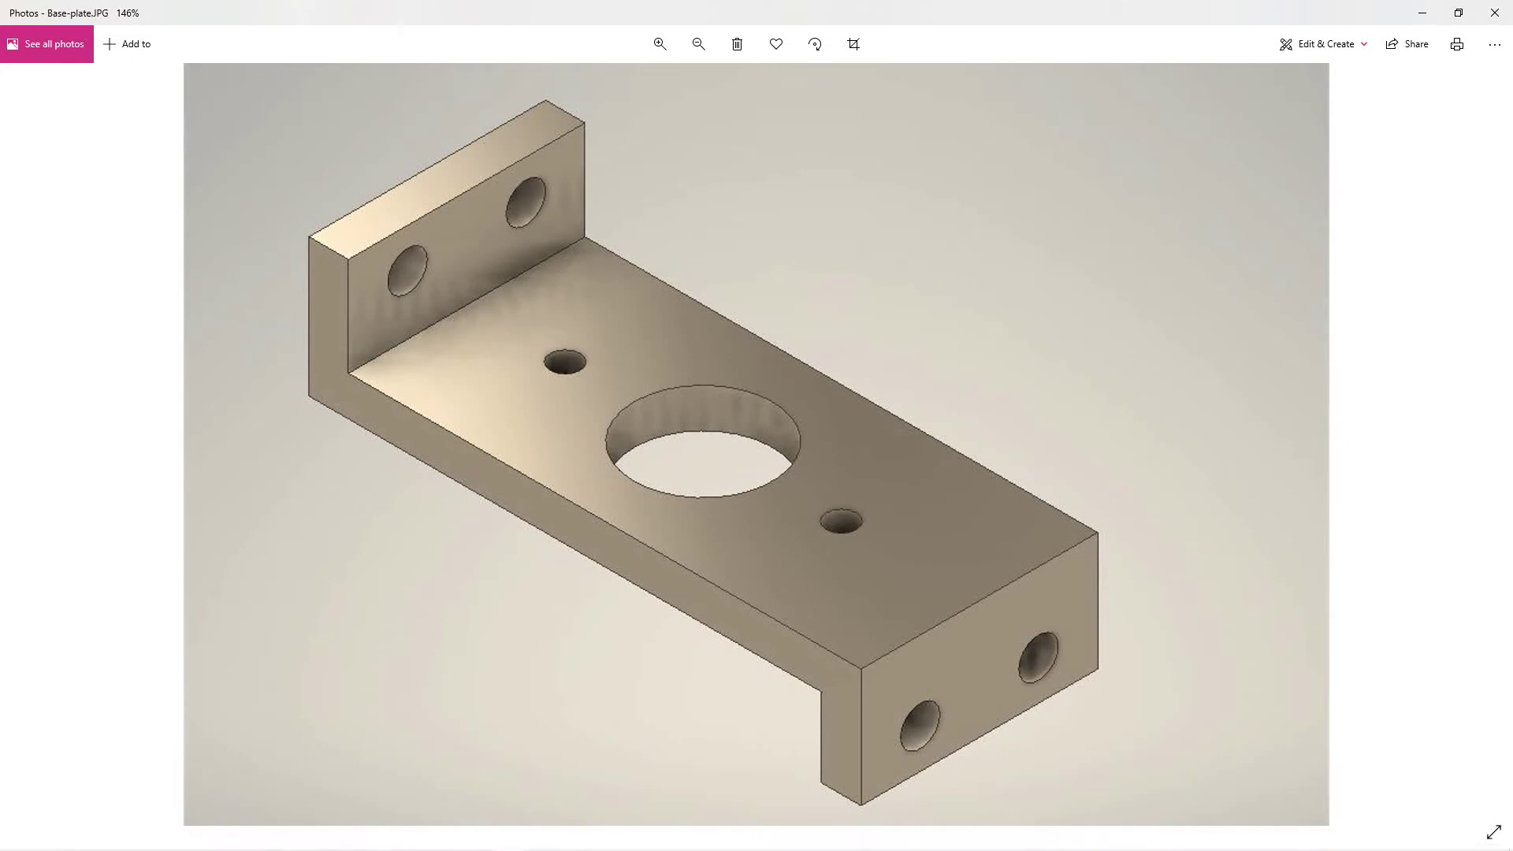
click(1422, 12)
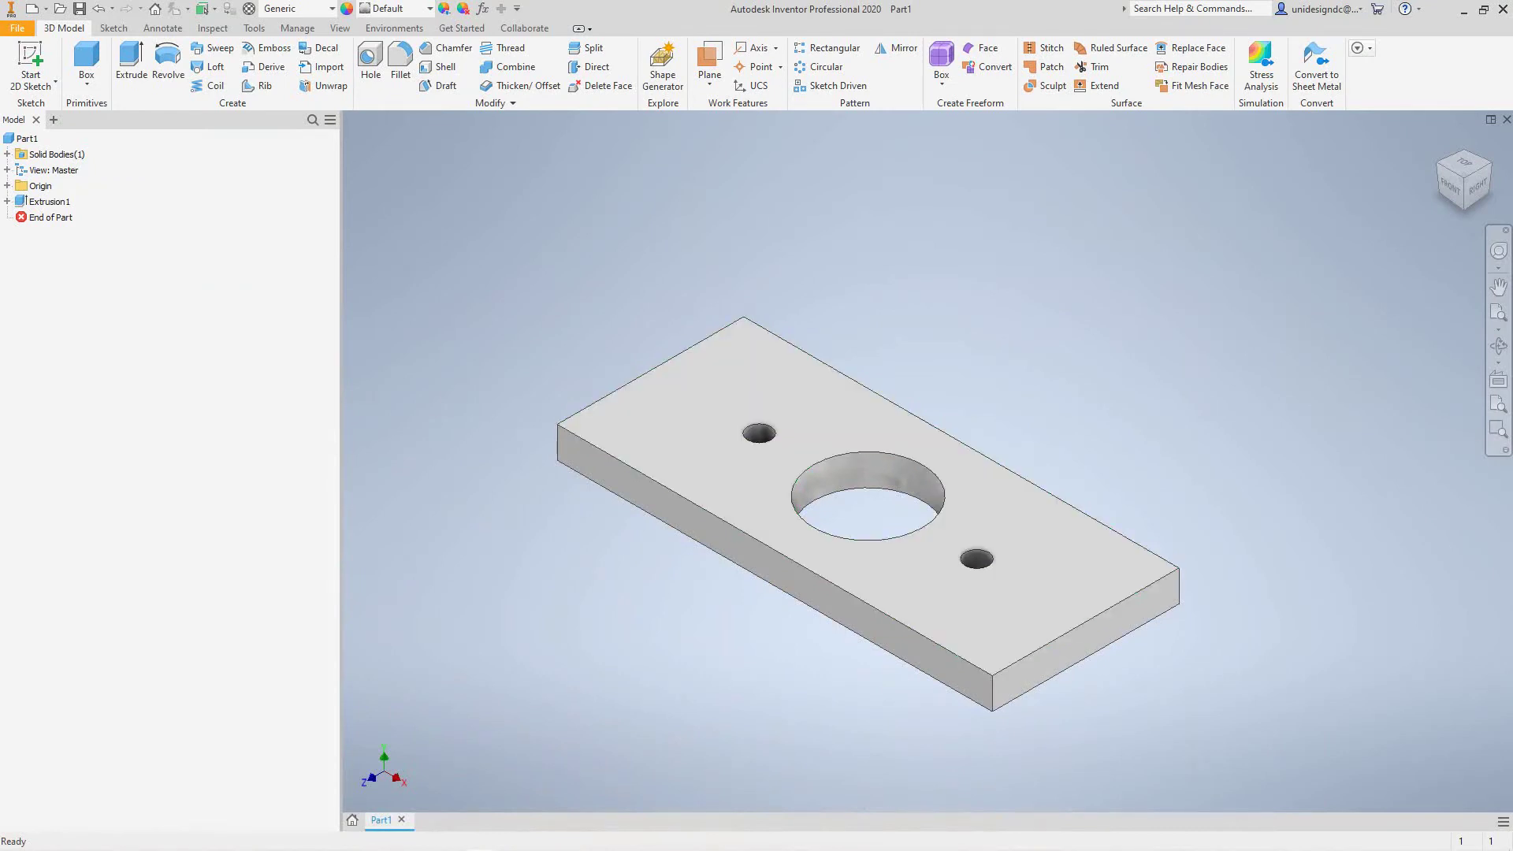
Start a new sketch on the plate's top face.
click(671, 399)
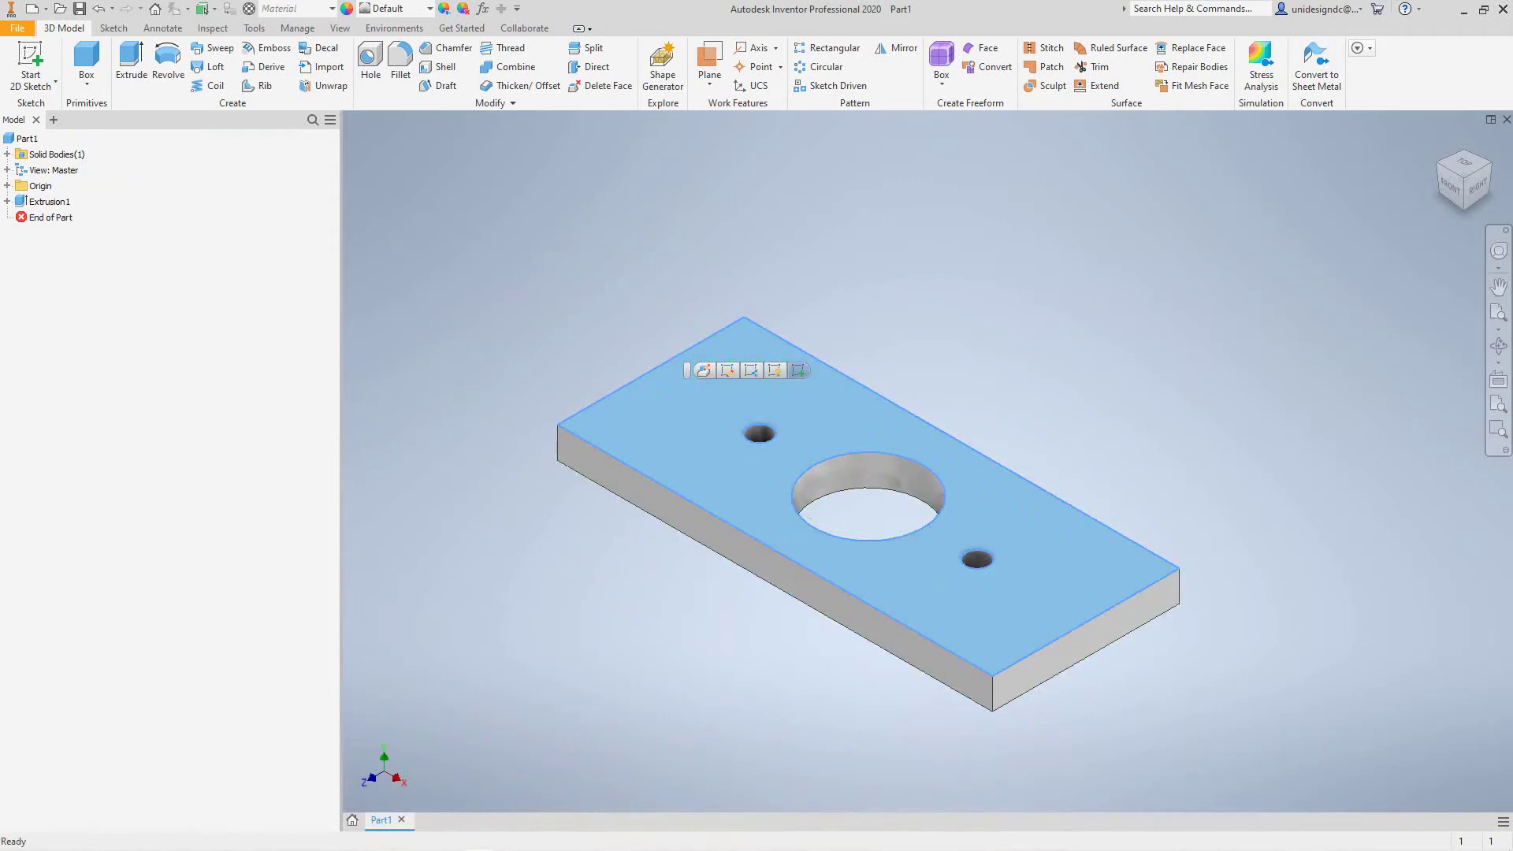
click(798, 370)
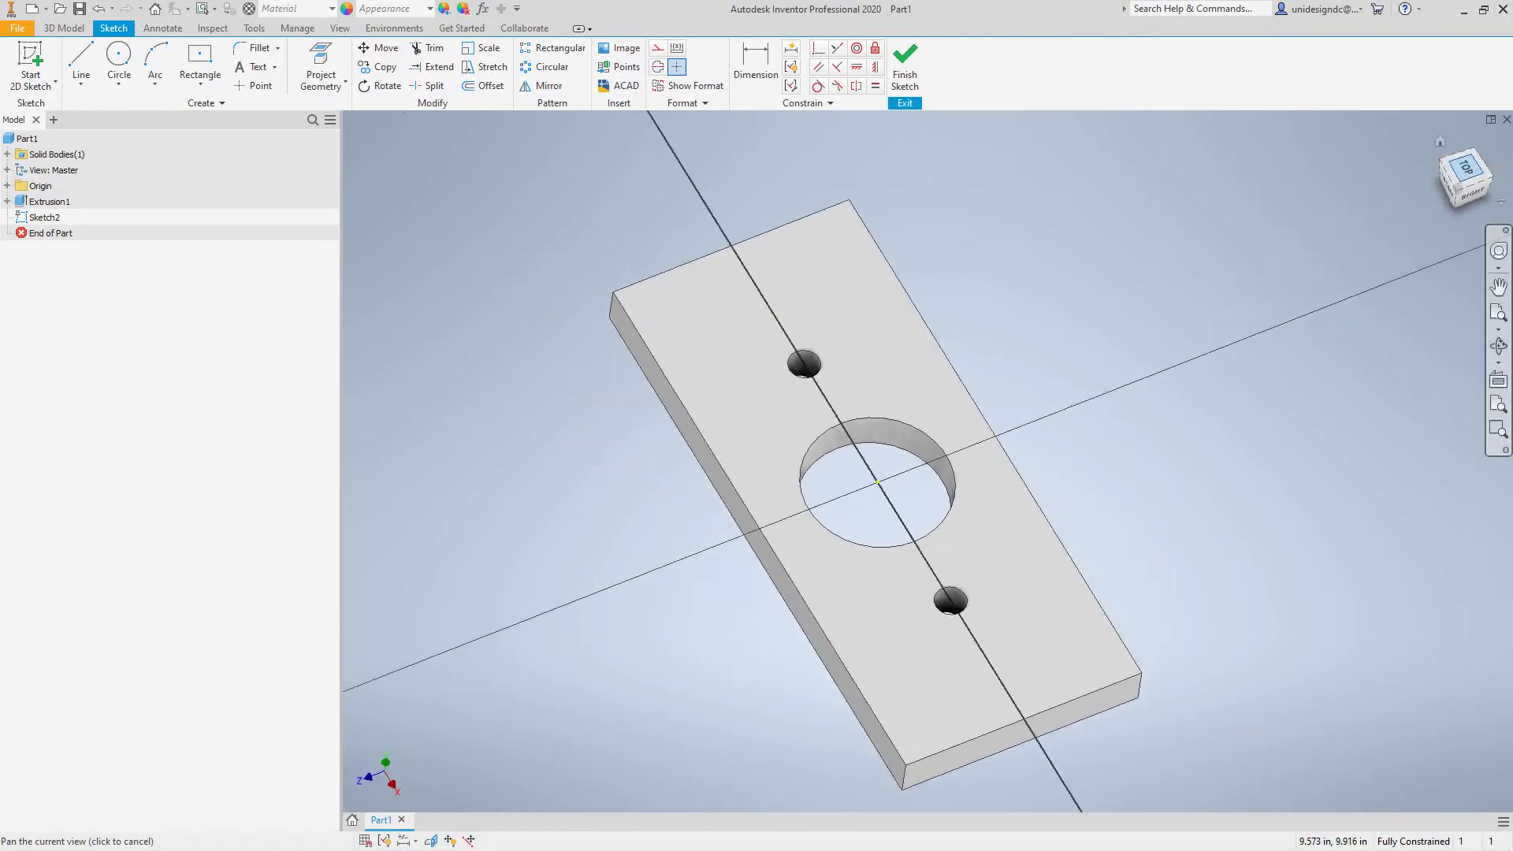
middle_drag(928, 461, 920, 480)
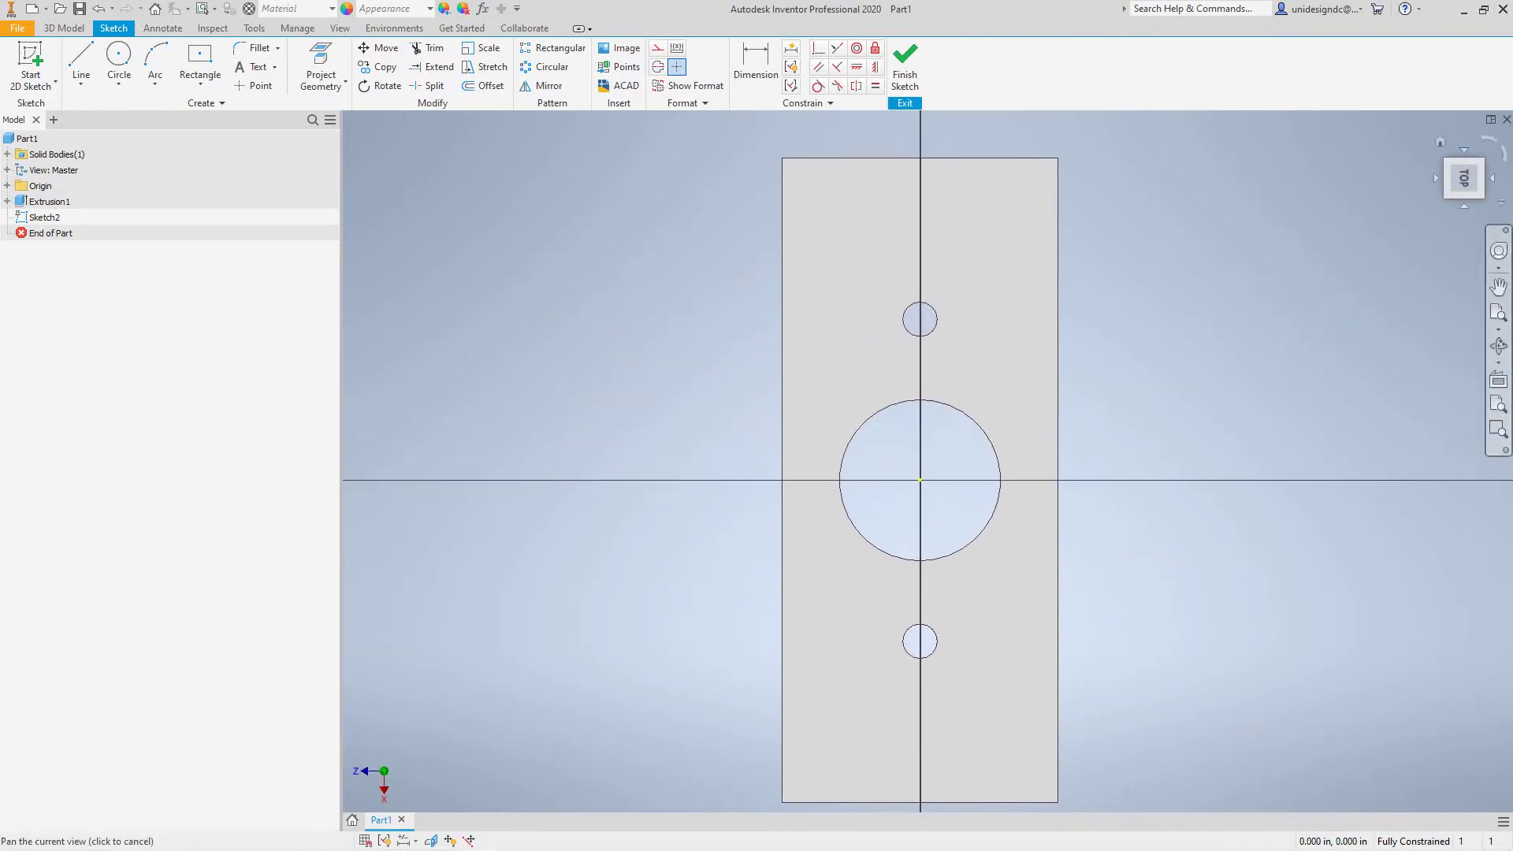
click(1434, 175)
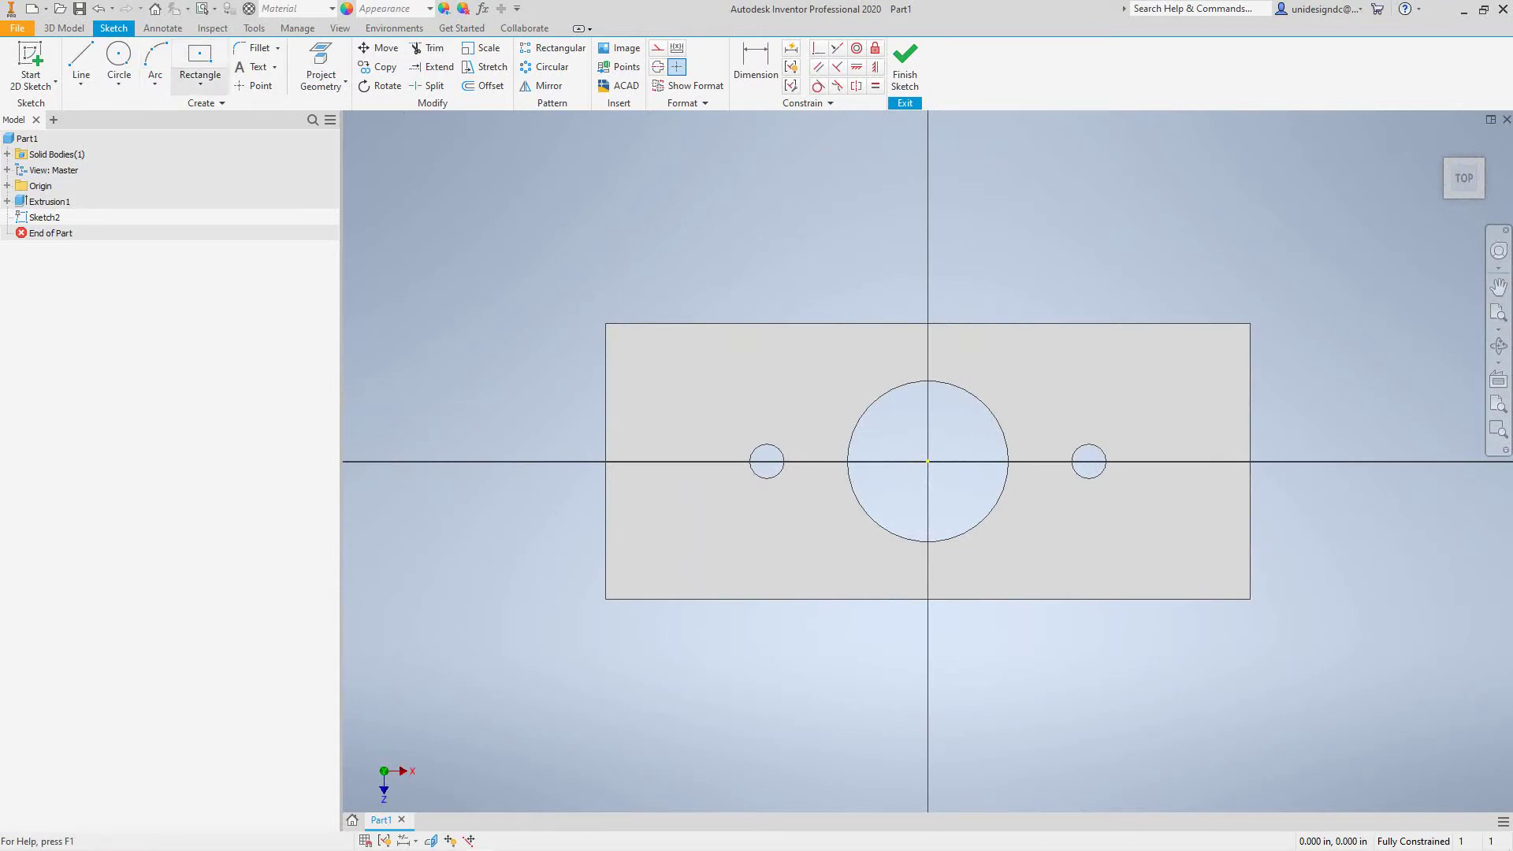
Draw a two-point rectangle 0.5 in wide along the plate's left short edge, spanning both long edges, and finish the sketch.
click(200, 79)
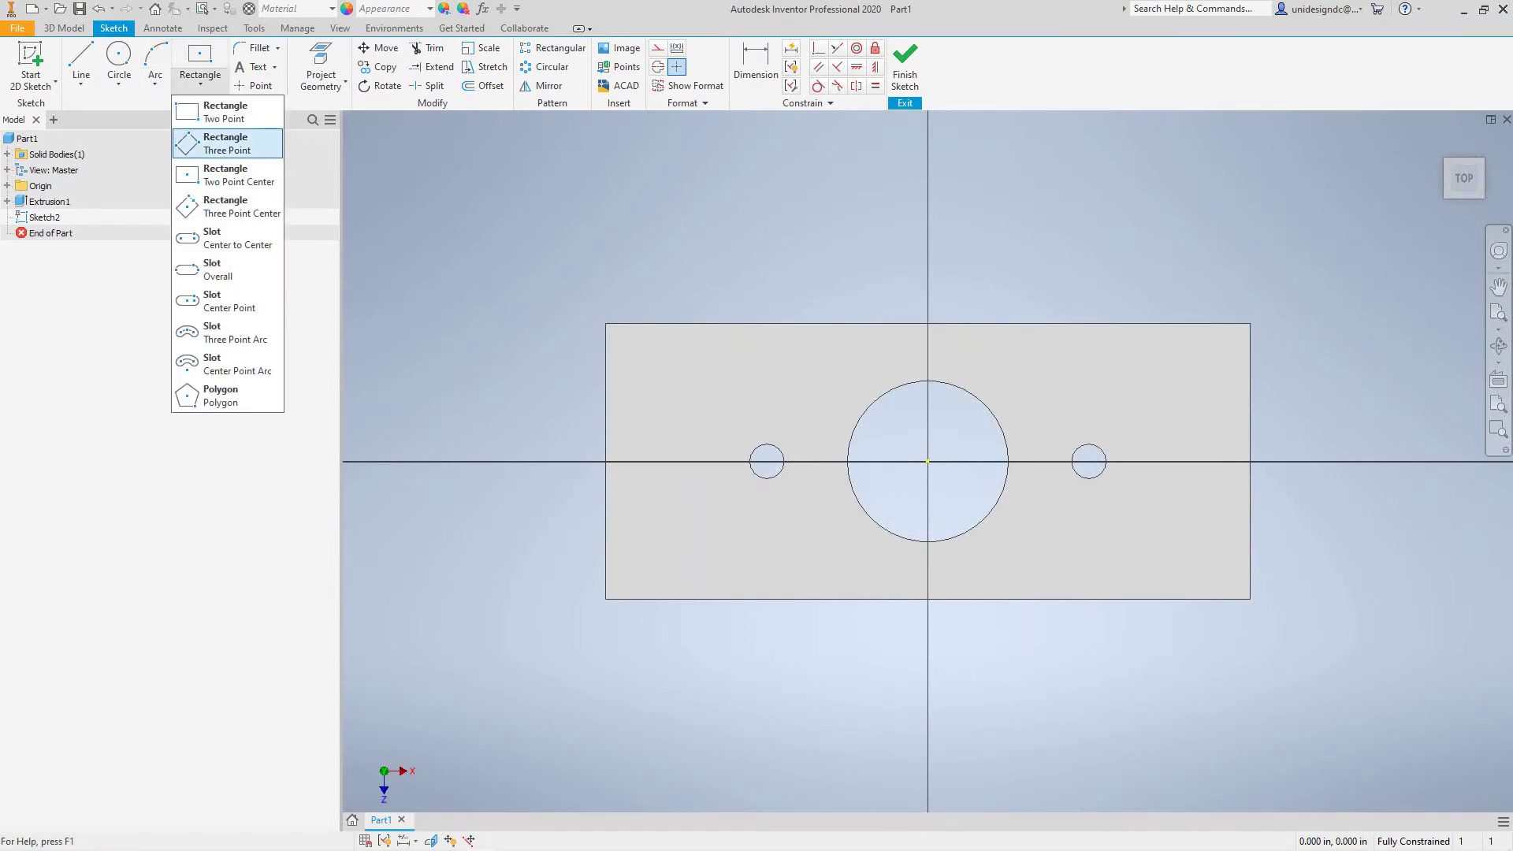
click(226, 112)
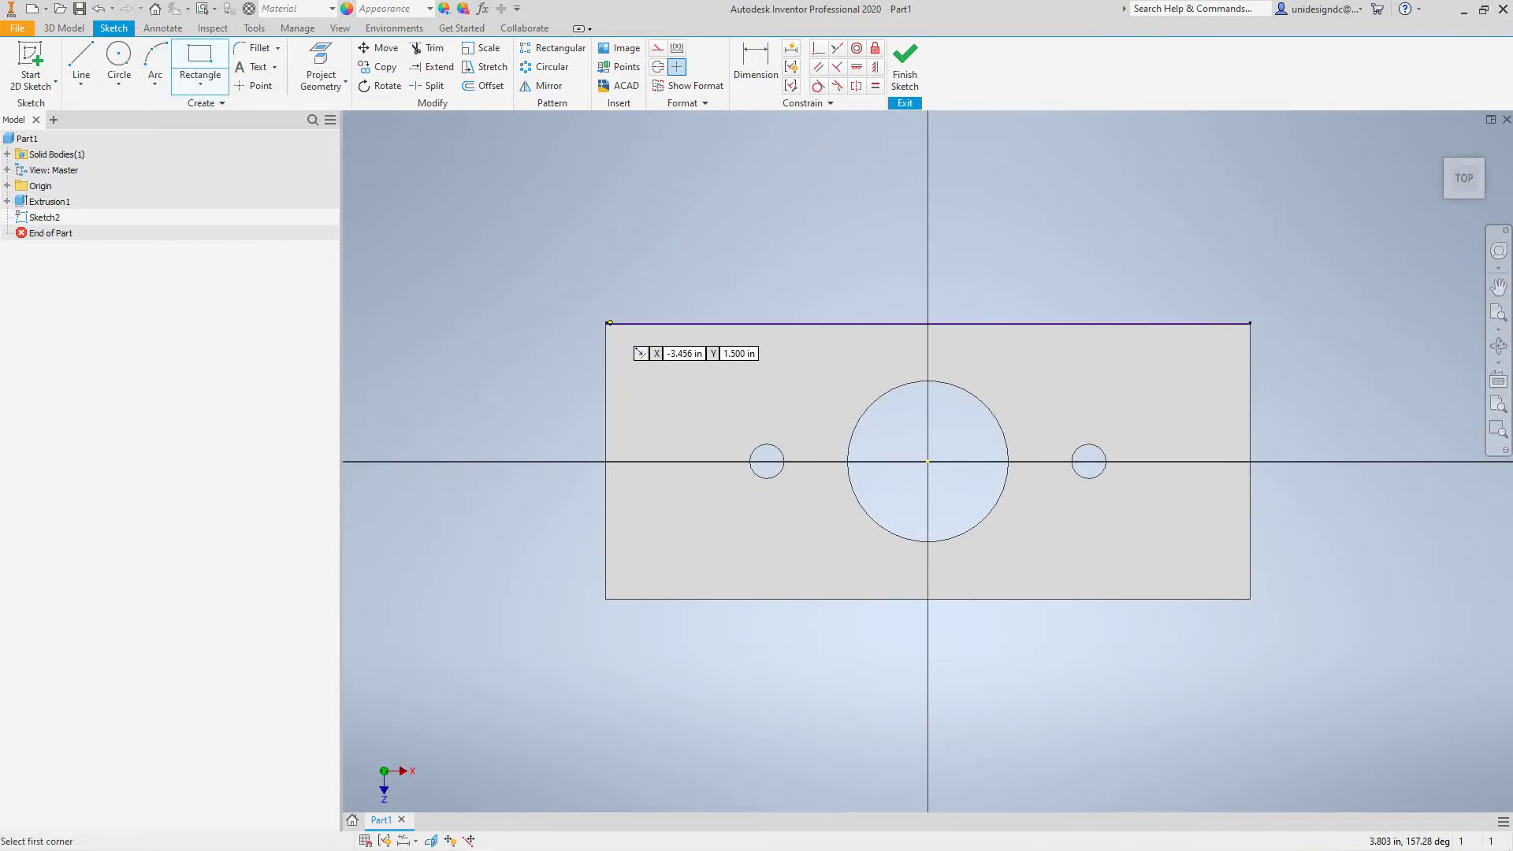
click(605, 323)
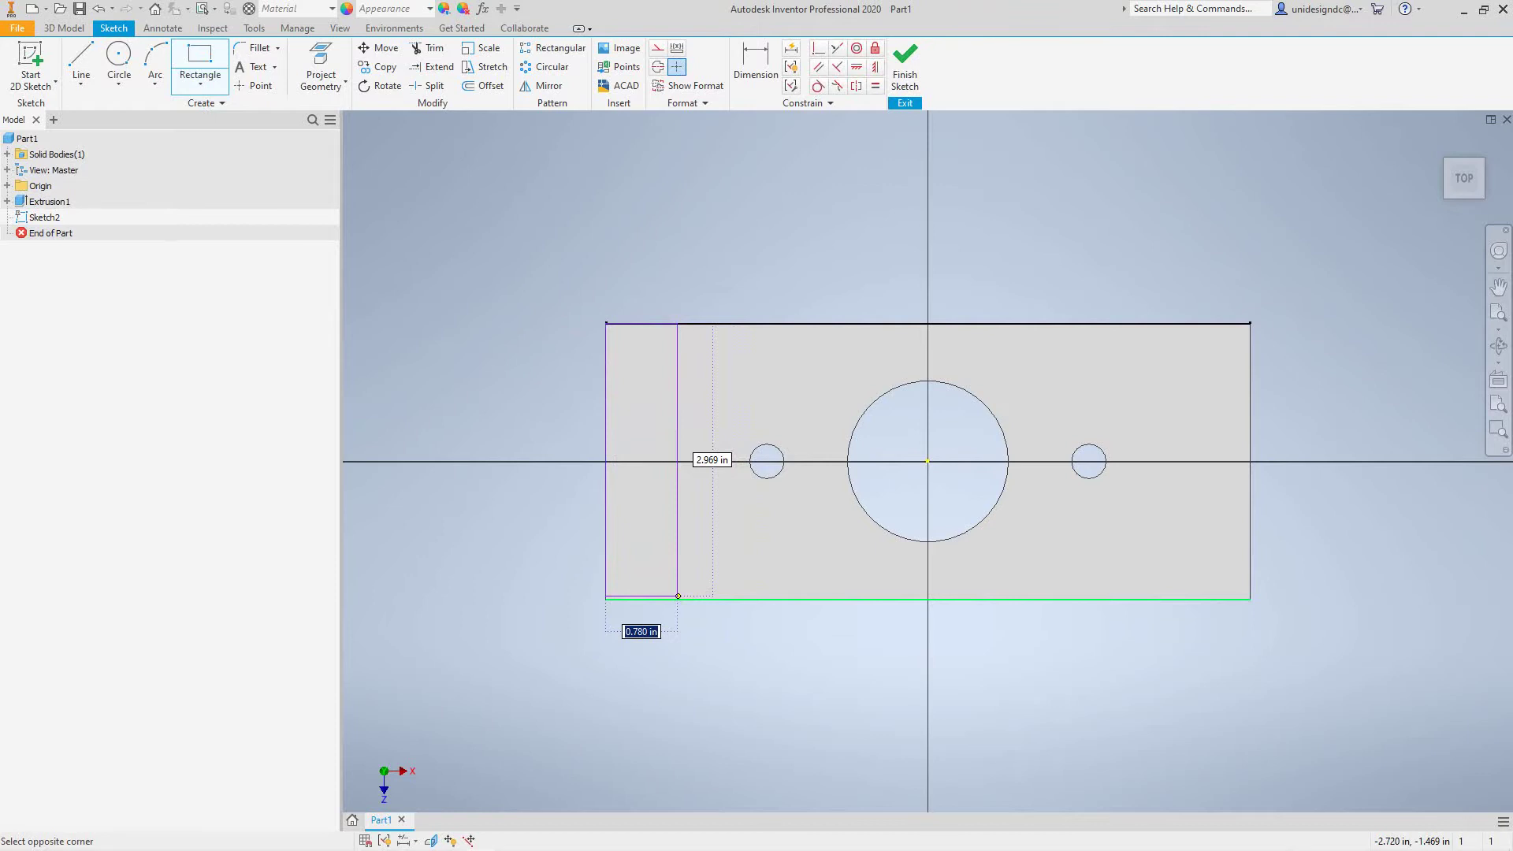
text(.5)
key(Return)
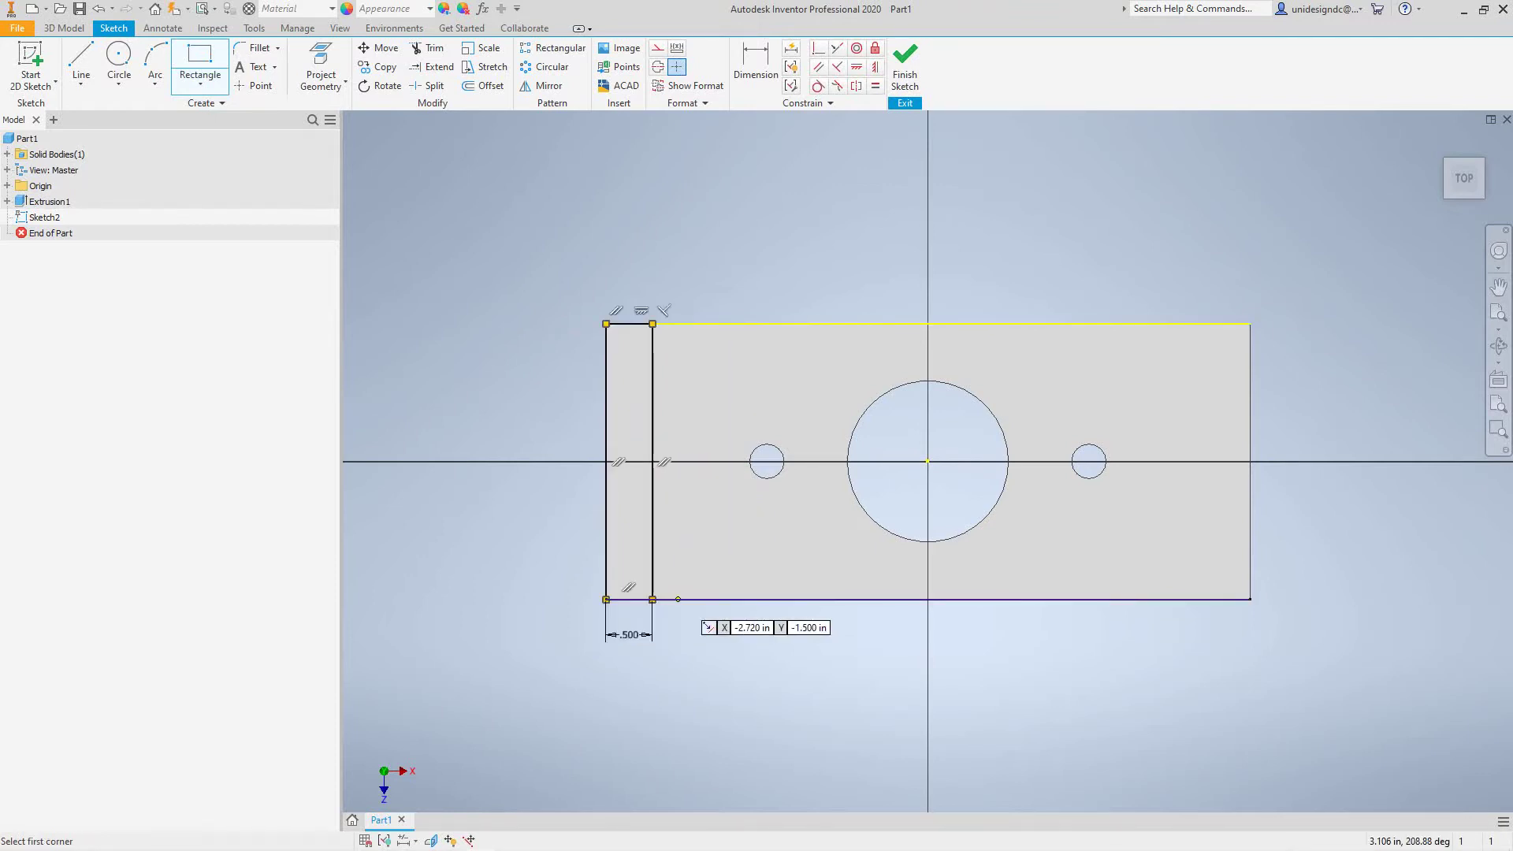
scroll(668, 557, down, 3)
scroll(658, 591, up, 4)
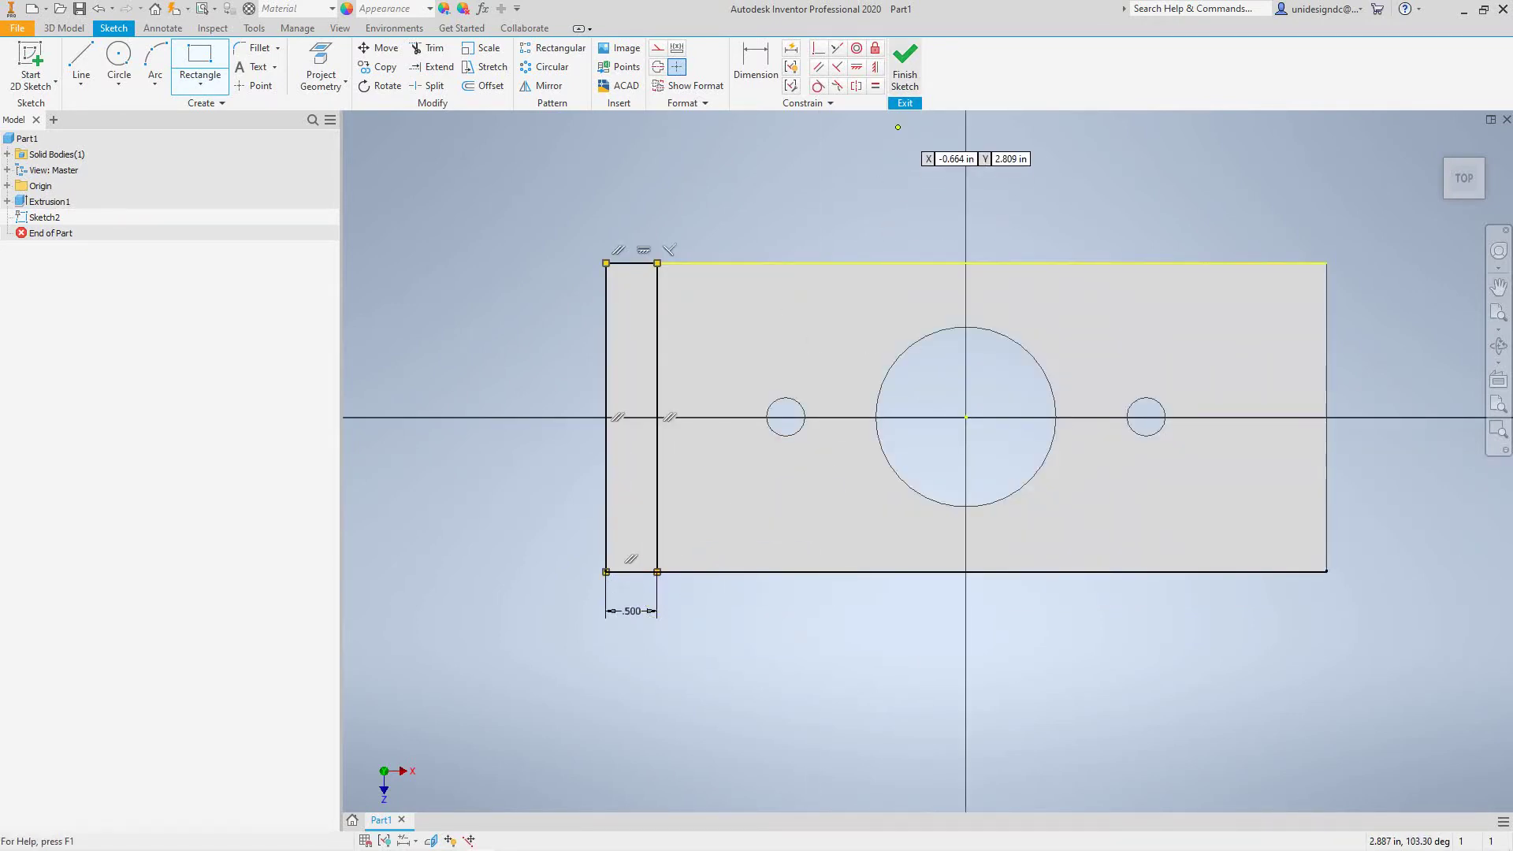
click(1439, 146)
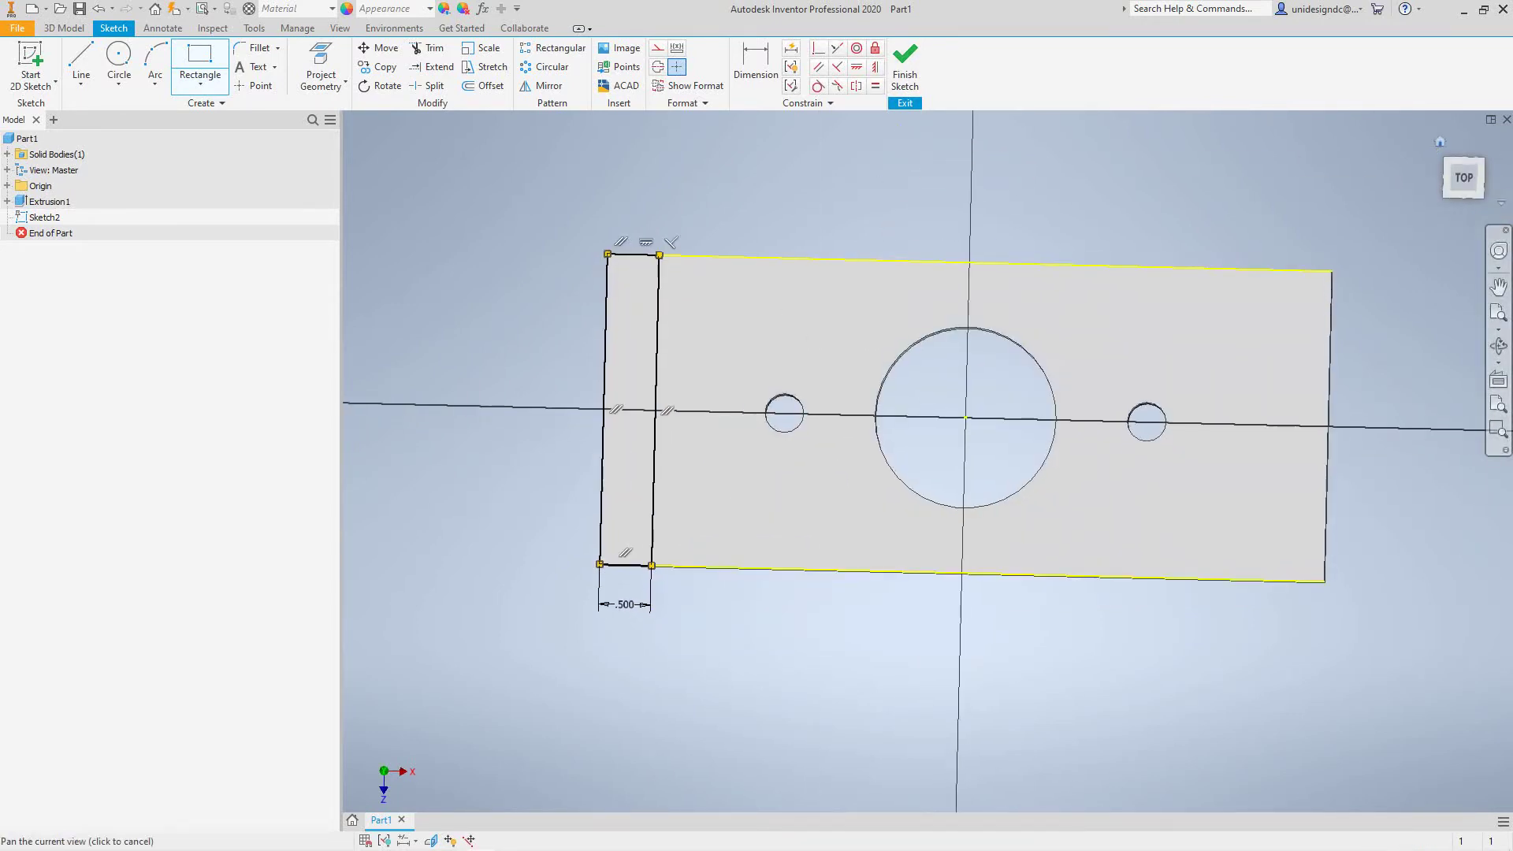
click(904, 67)
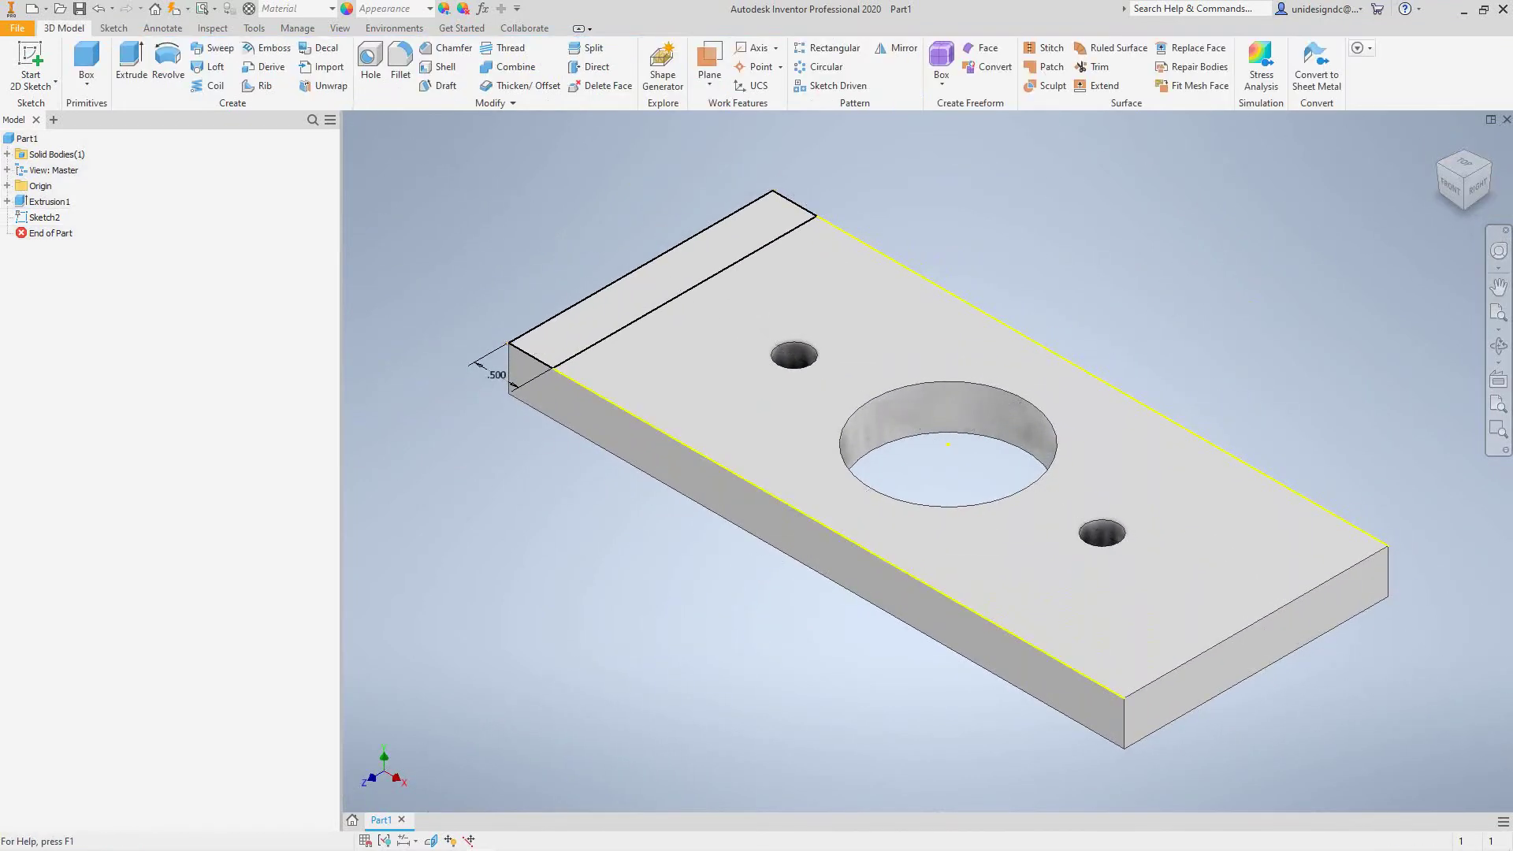
Extrude the 0.5 in wide strip profile at the plate's end upward by 1 in, joined to the plate.
click(131, 65)
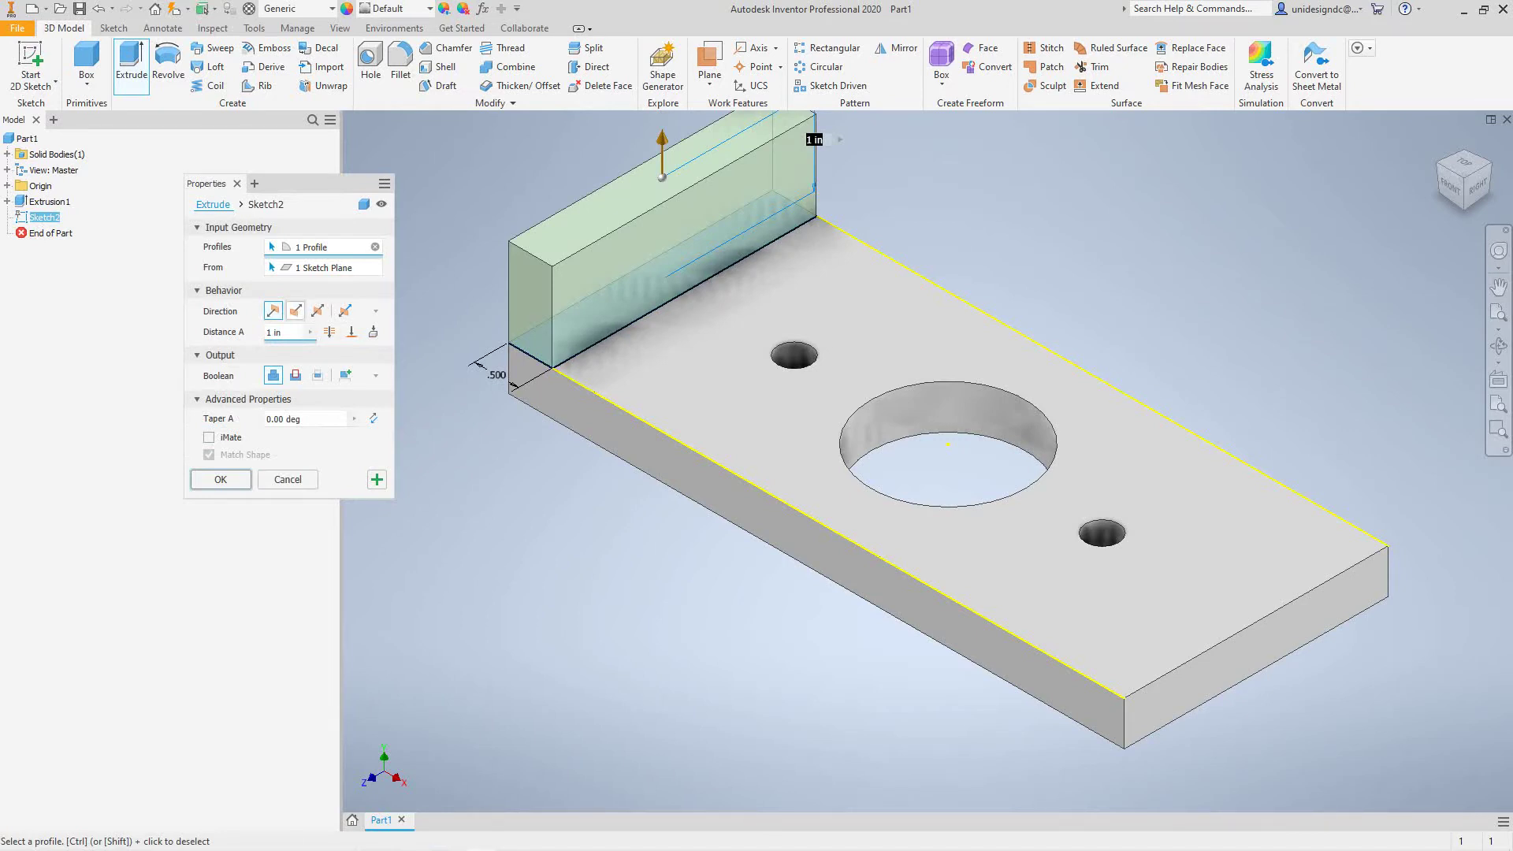
click(296, 311)
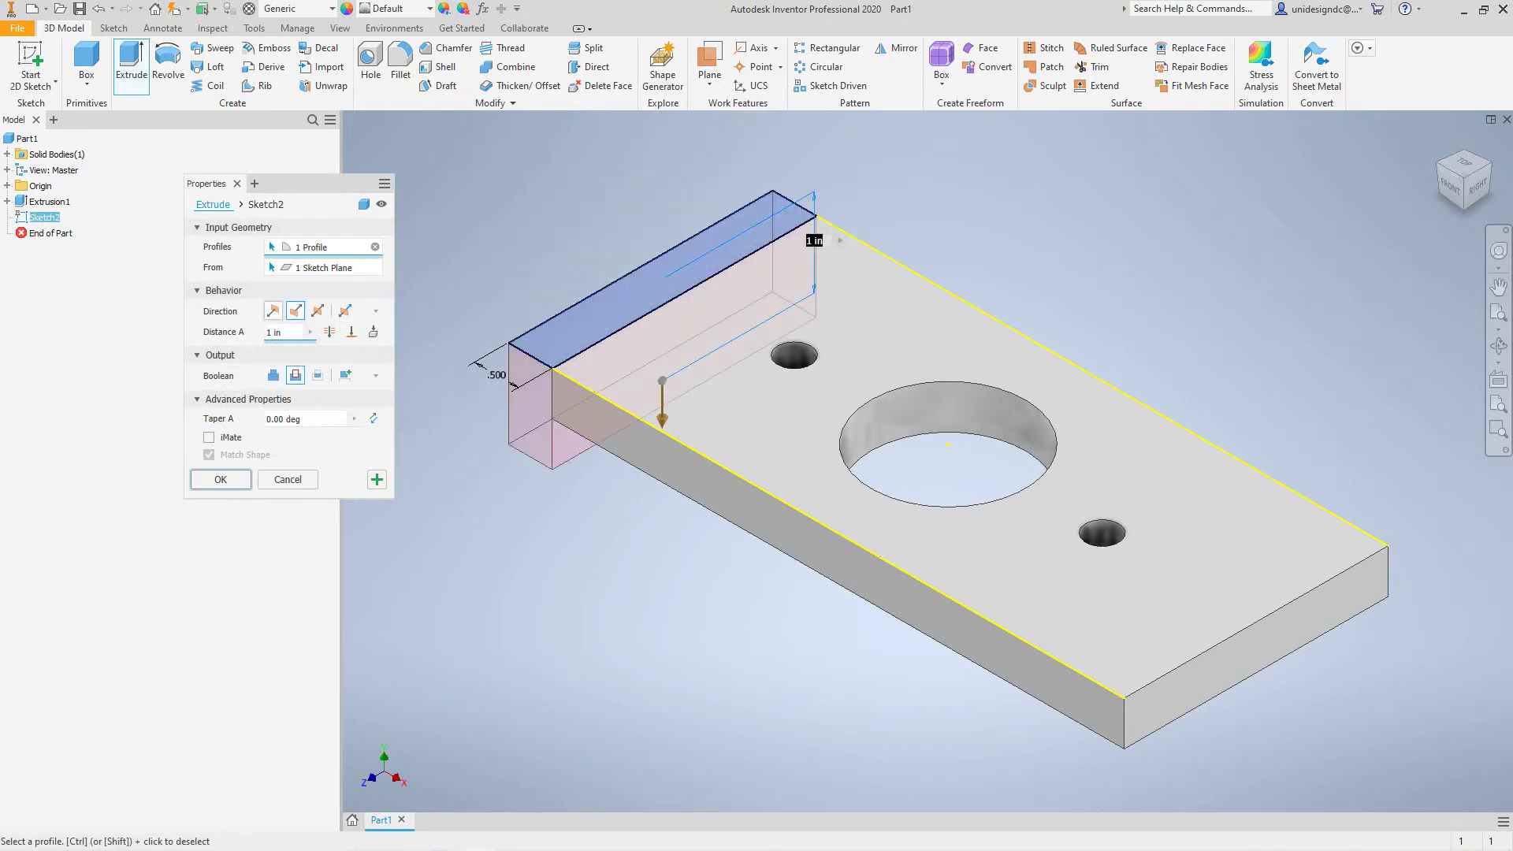
click(272, 310)
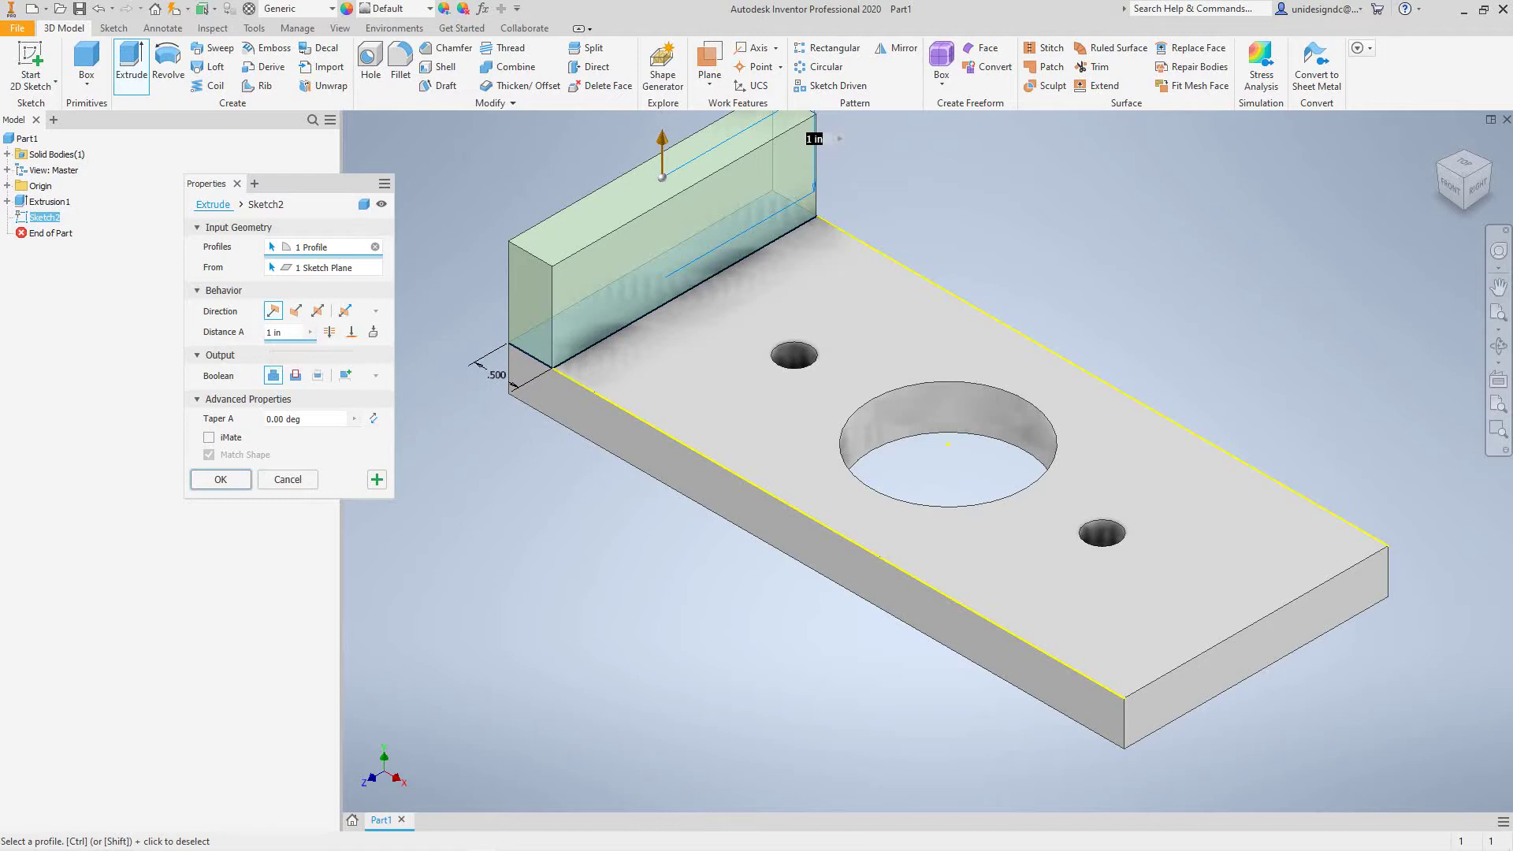
click(220, 479)
Start a new sketch on the plate's bottom face.
scroll(524, 635, up, 3)
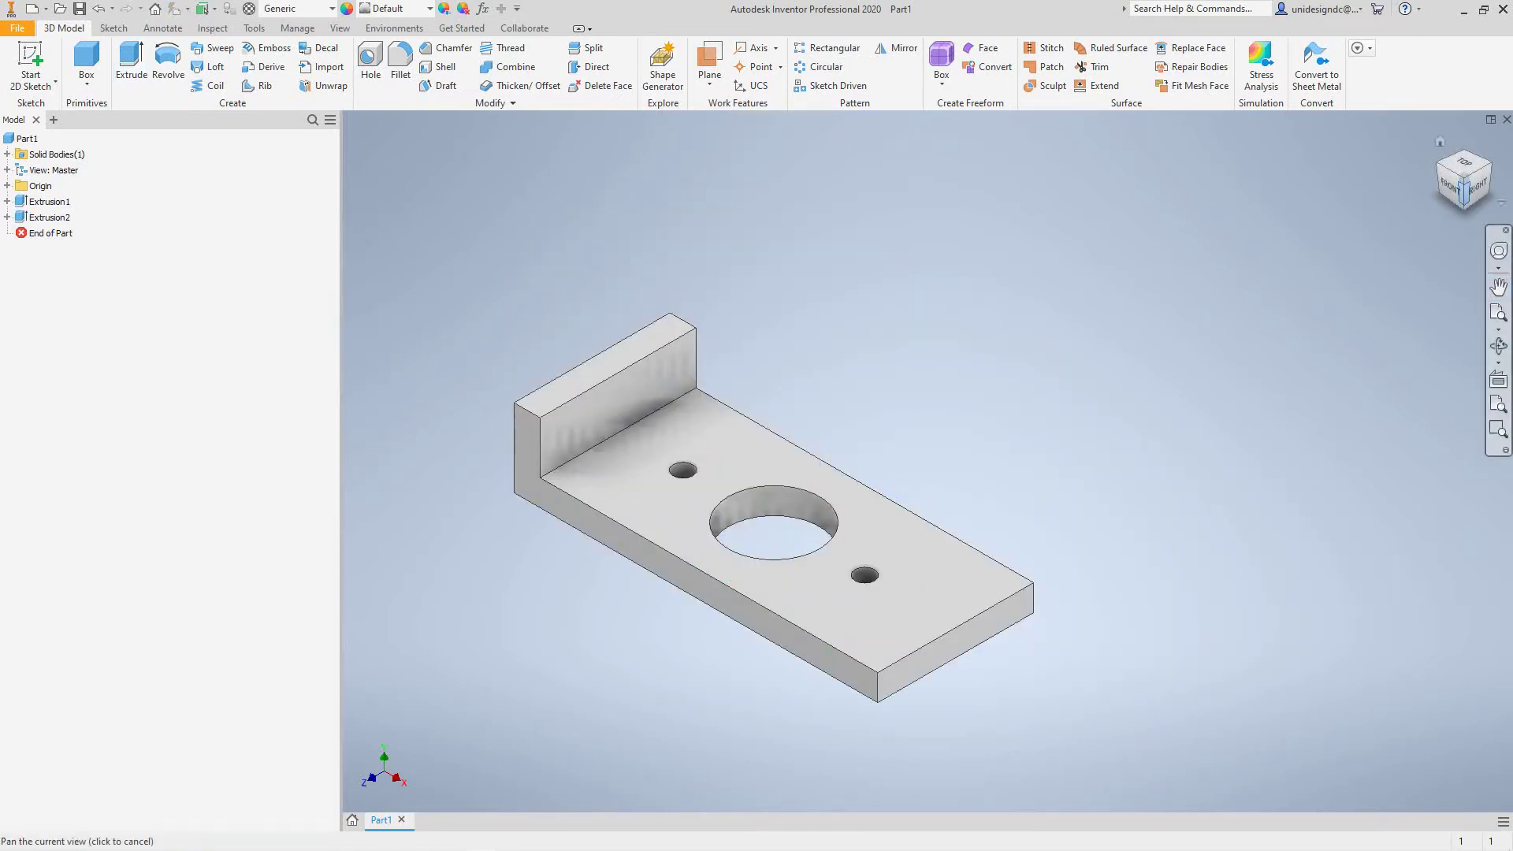
shift+middle_drag(774, 552, 847, 315)
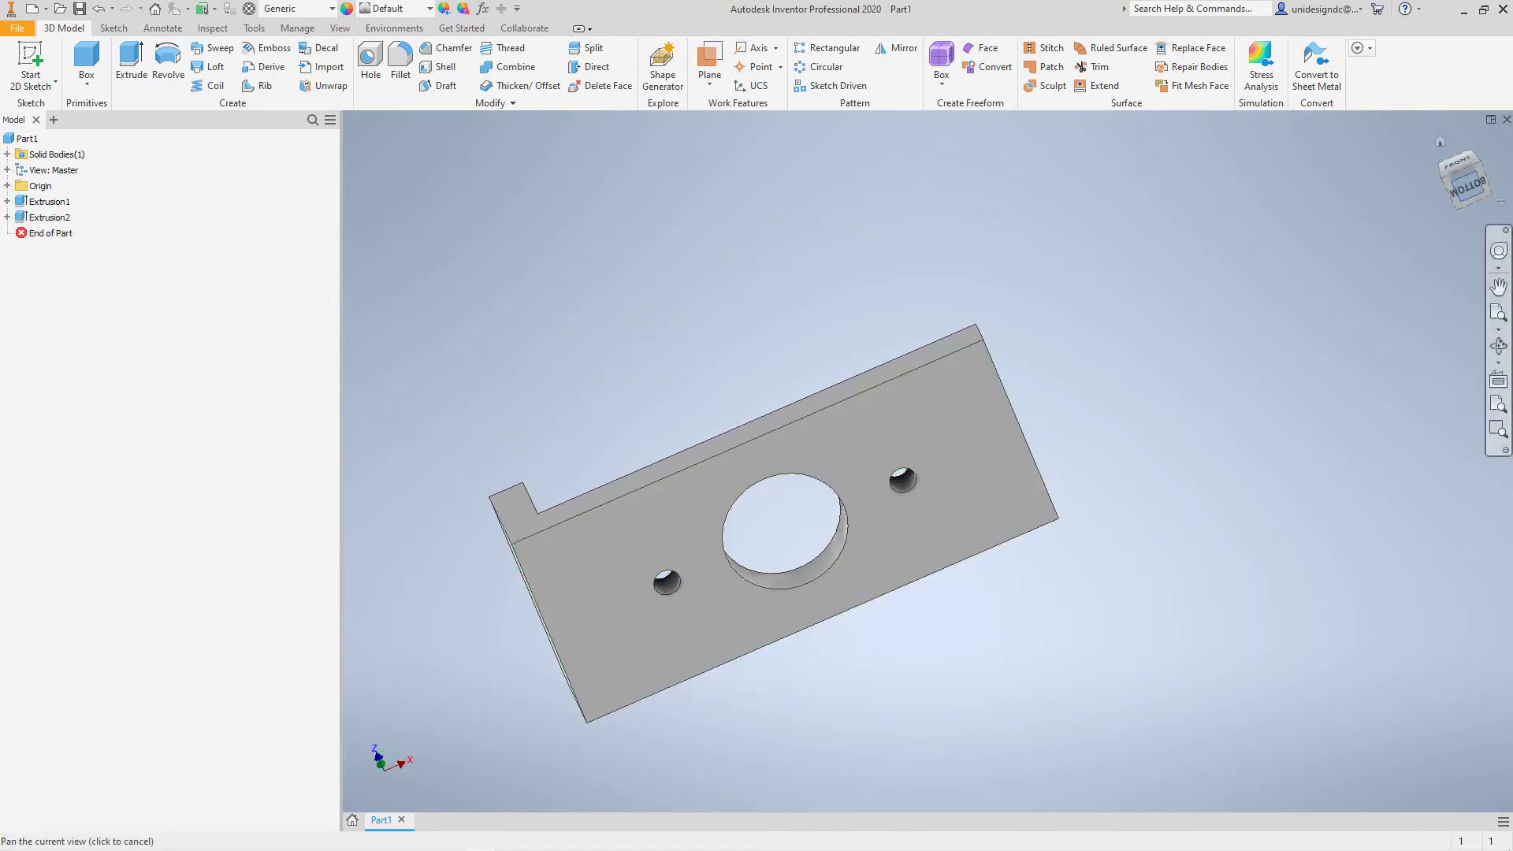
click(1467, 187)
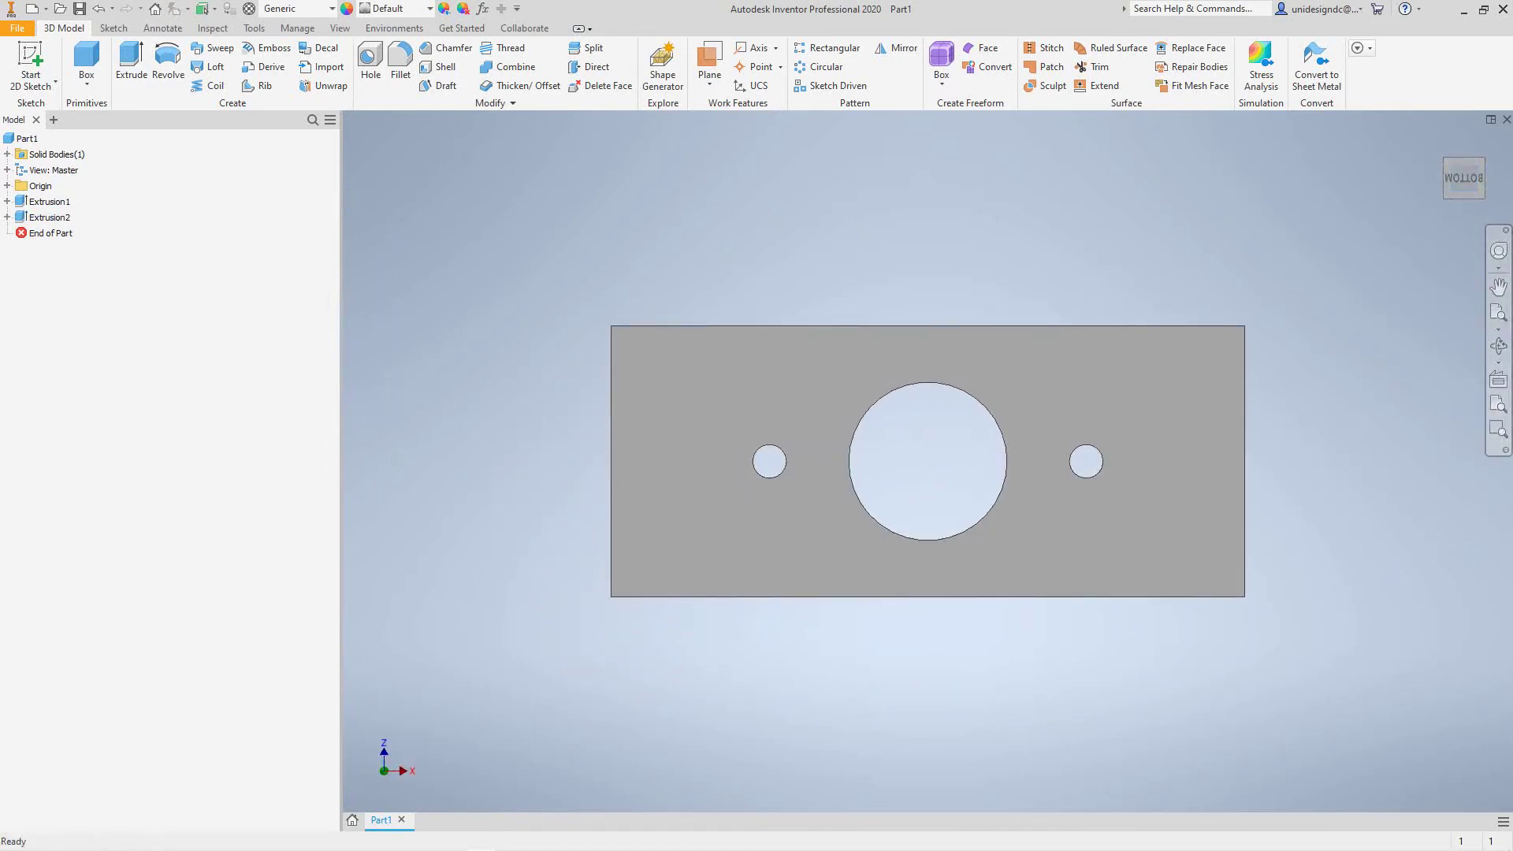
middle_drag(984, 410, 843, 403)
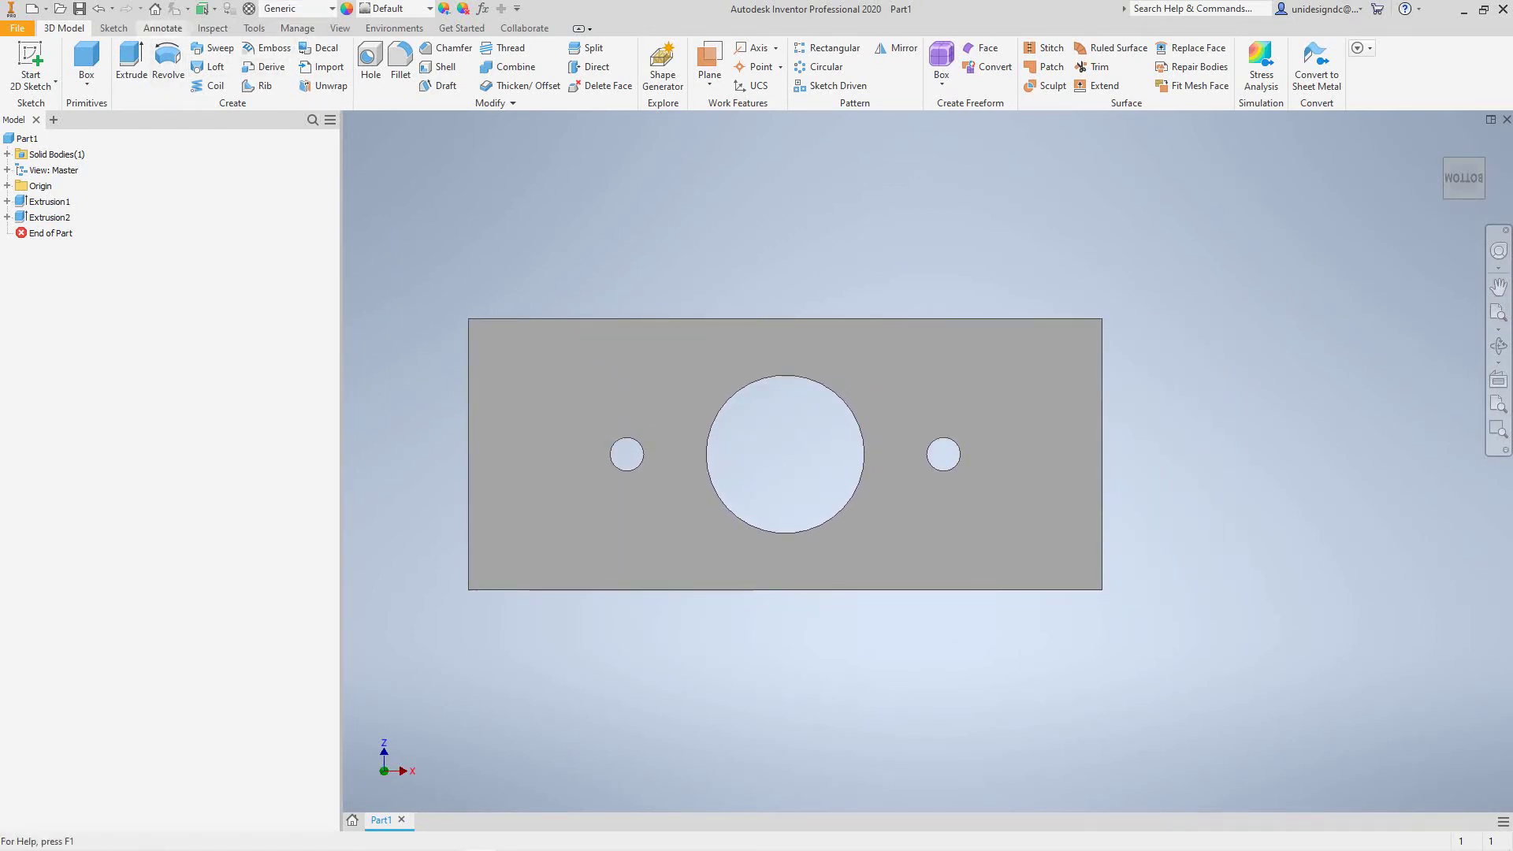
click(31, 59)
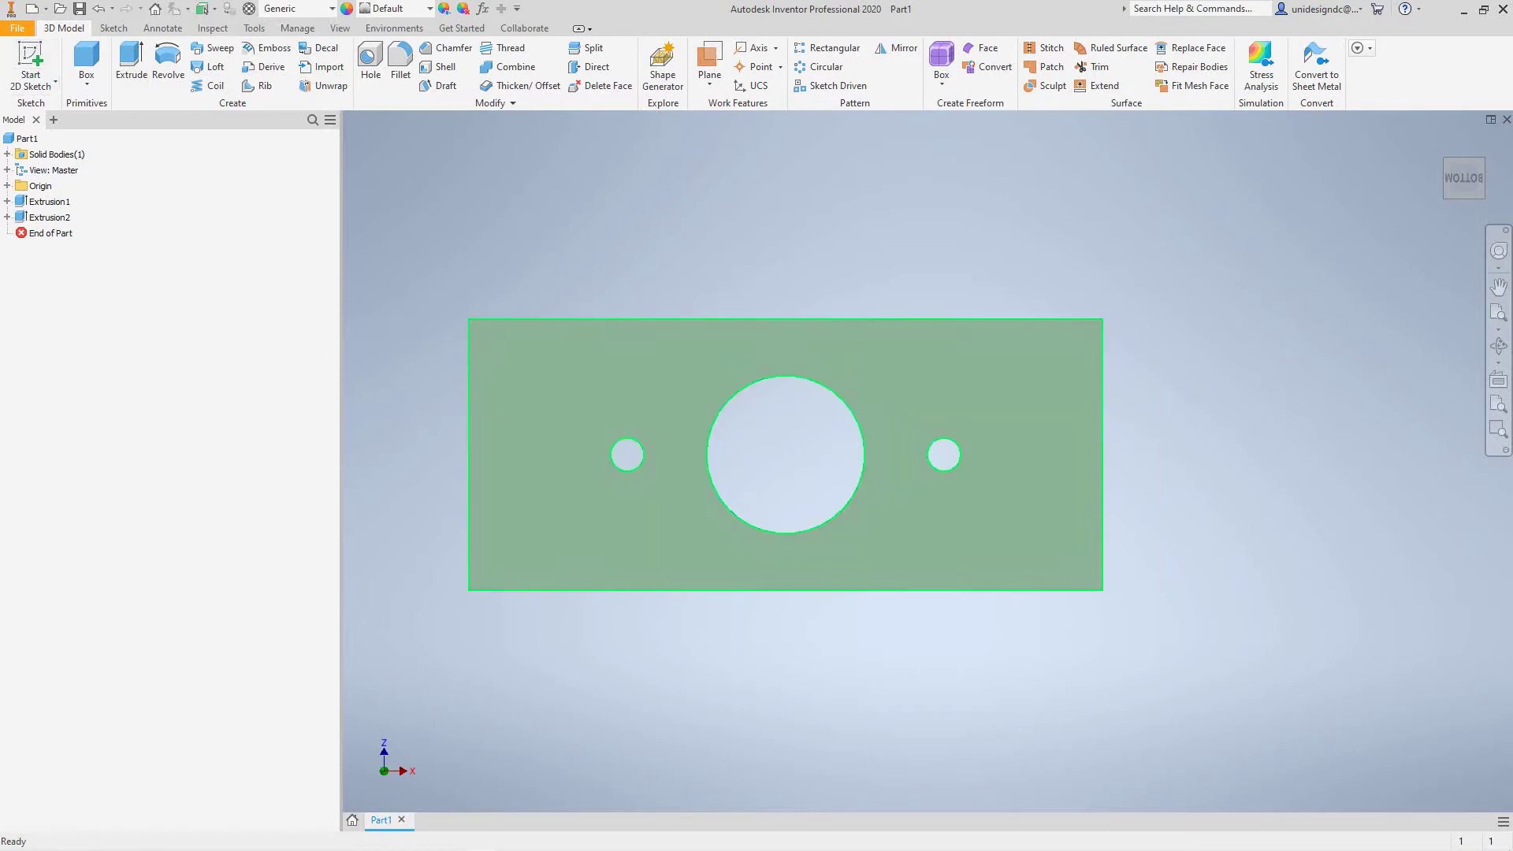
click(668, 386)
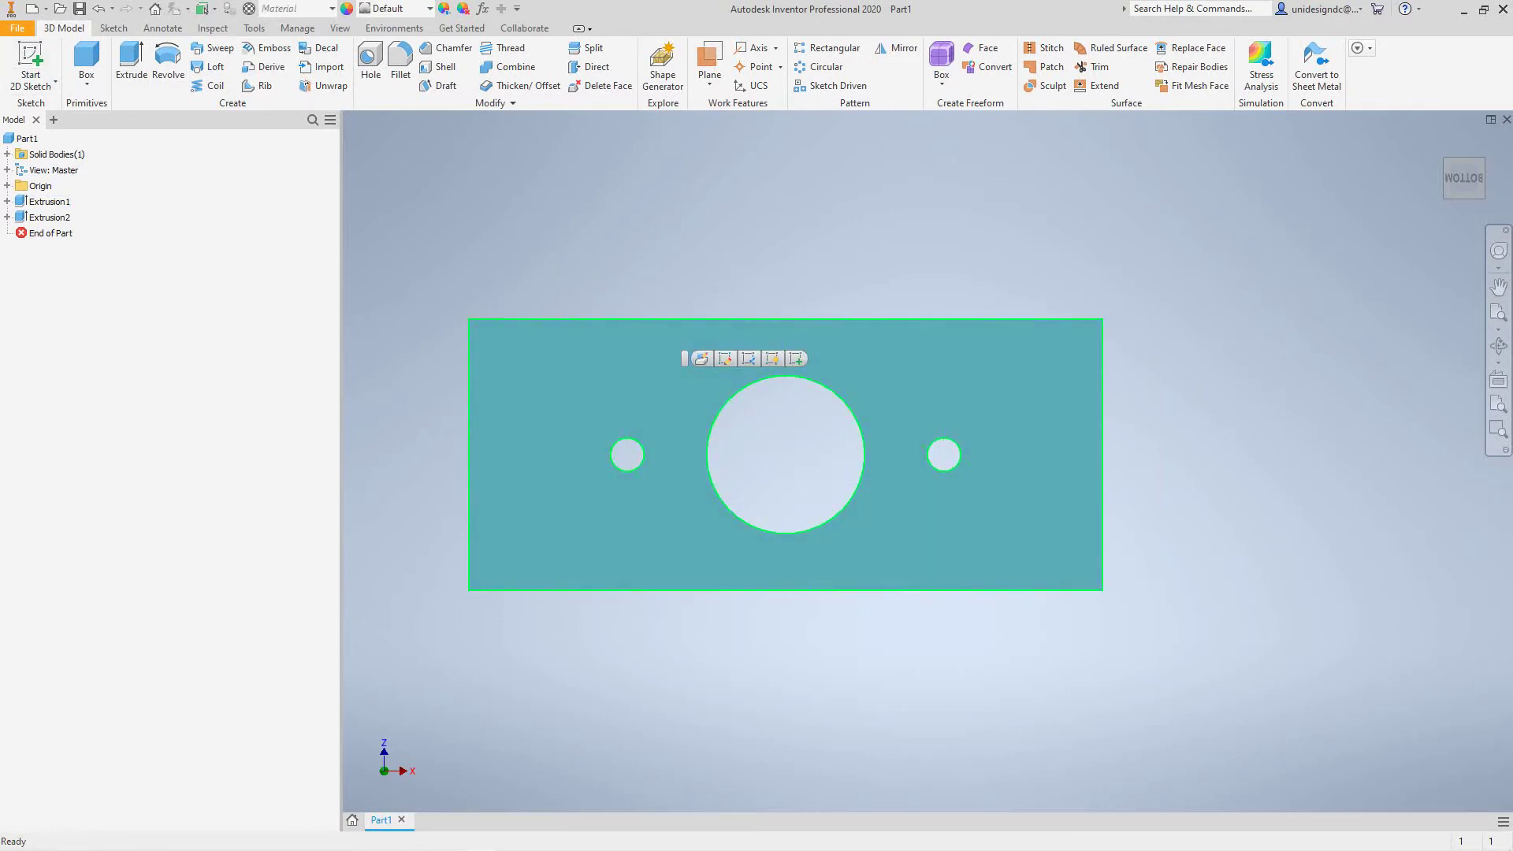
click(796, 359)
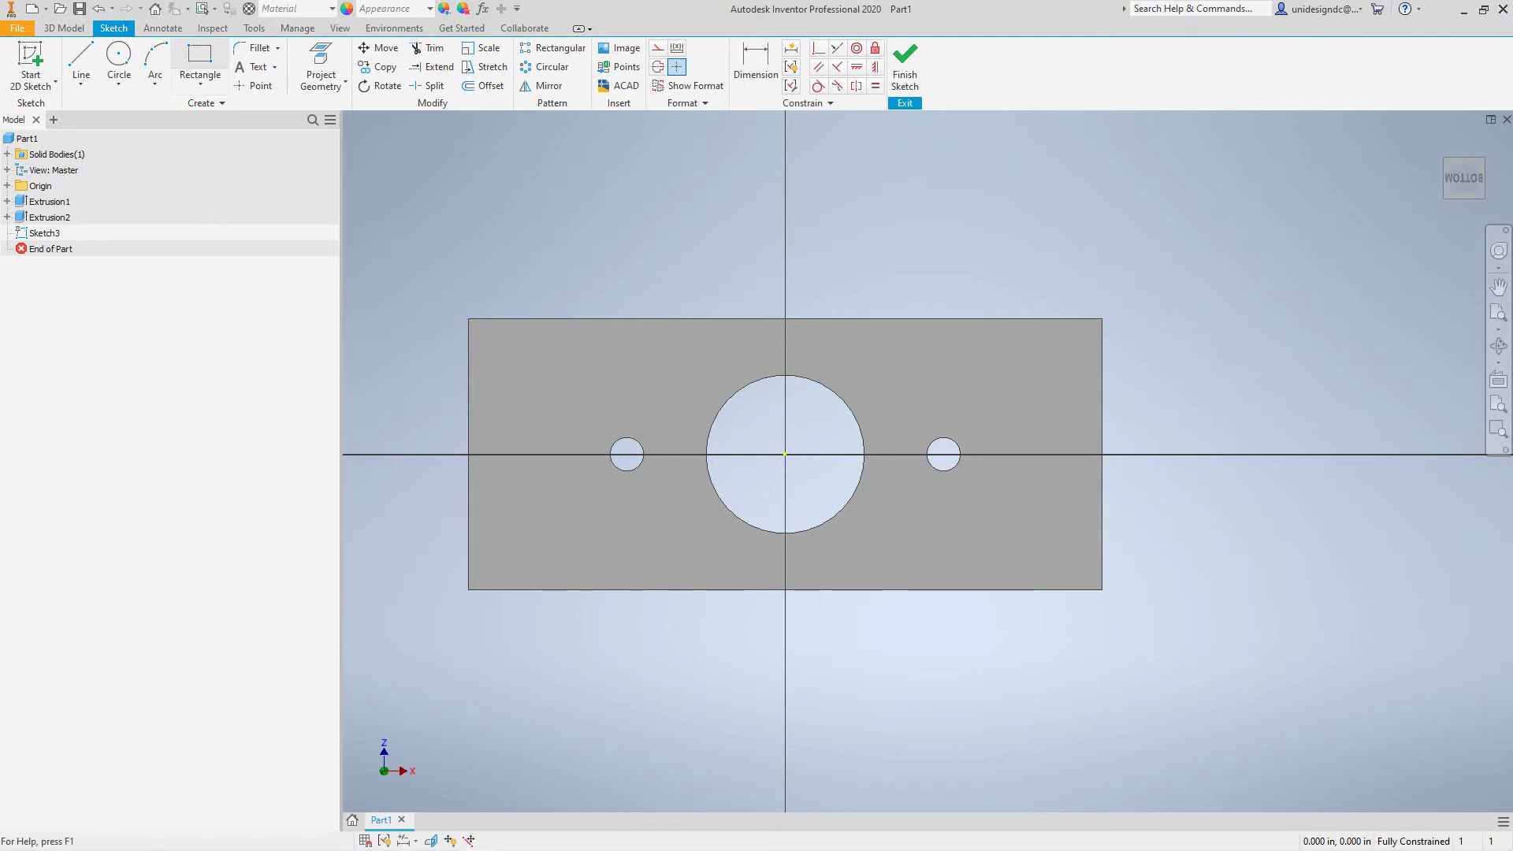
click(199, 59)
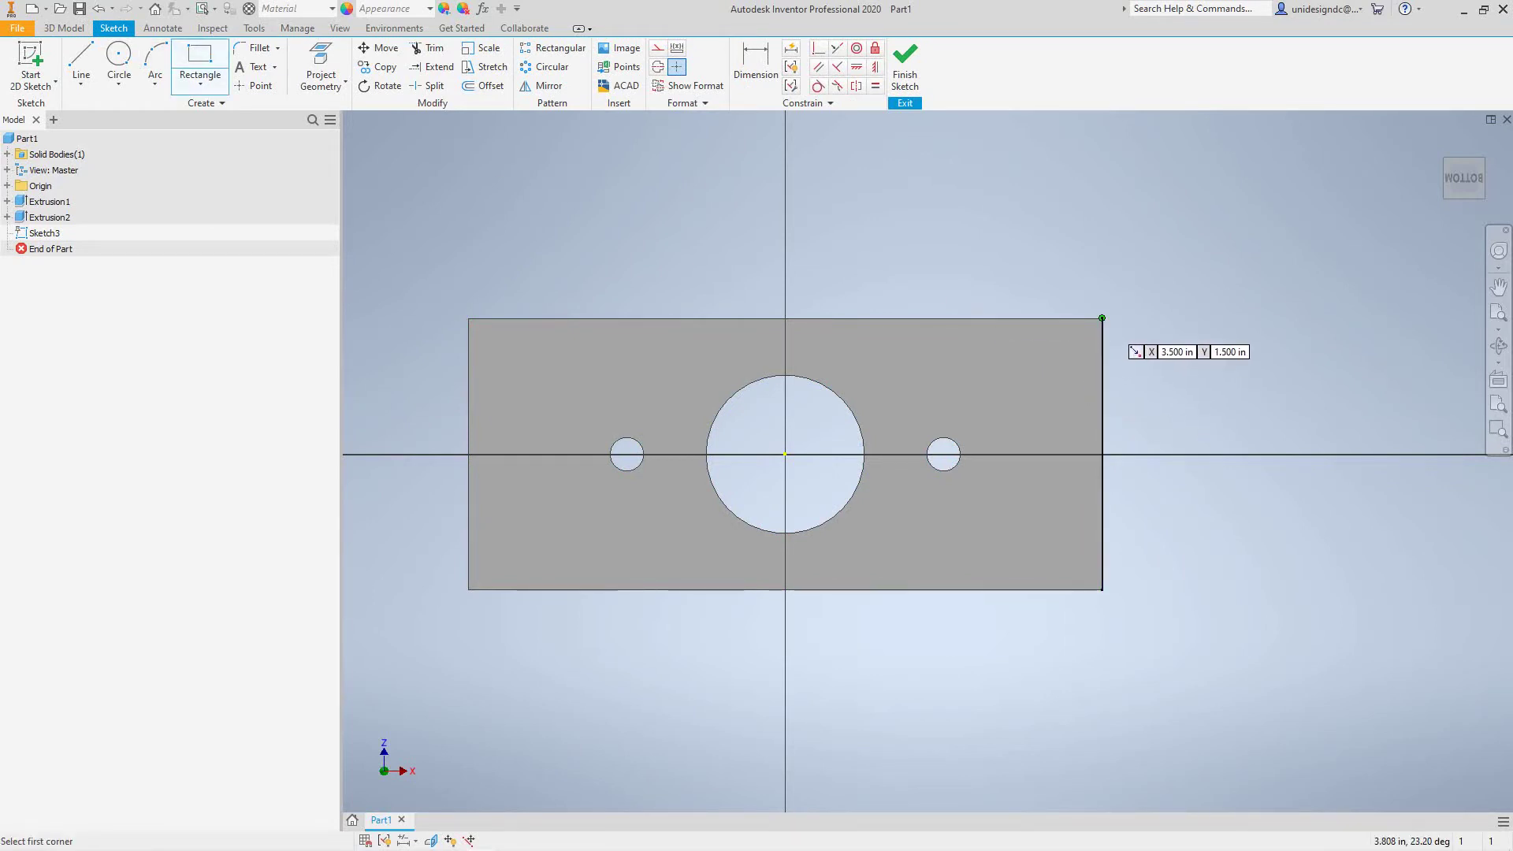
click(1101, 318)
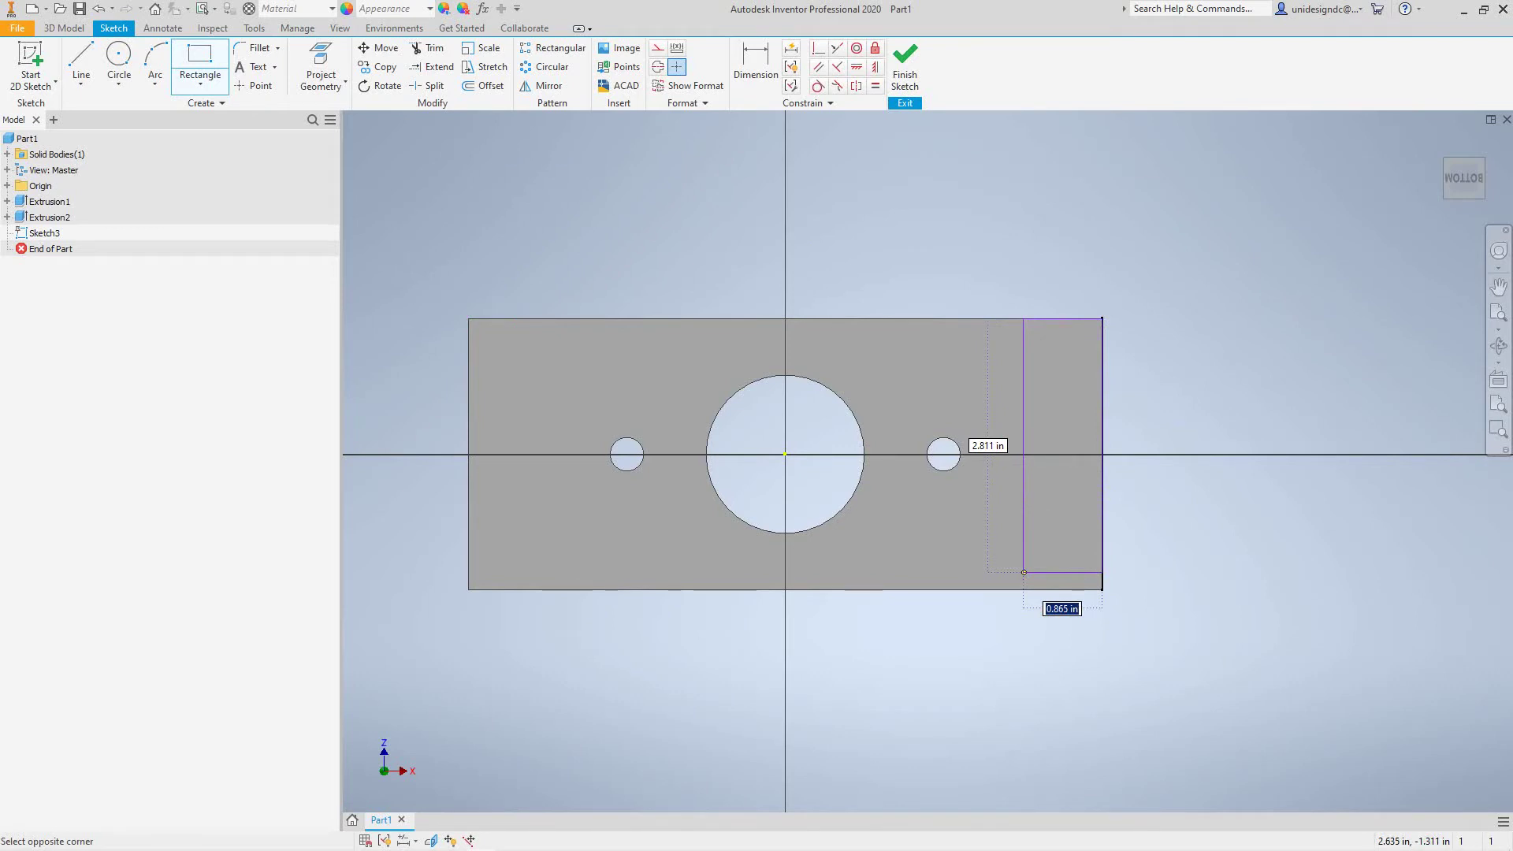
text(.5)
key(Return)
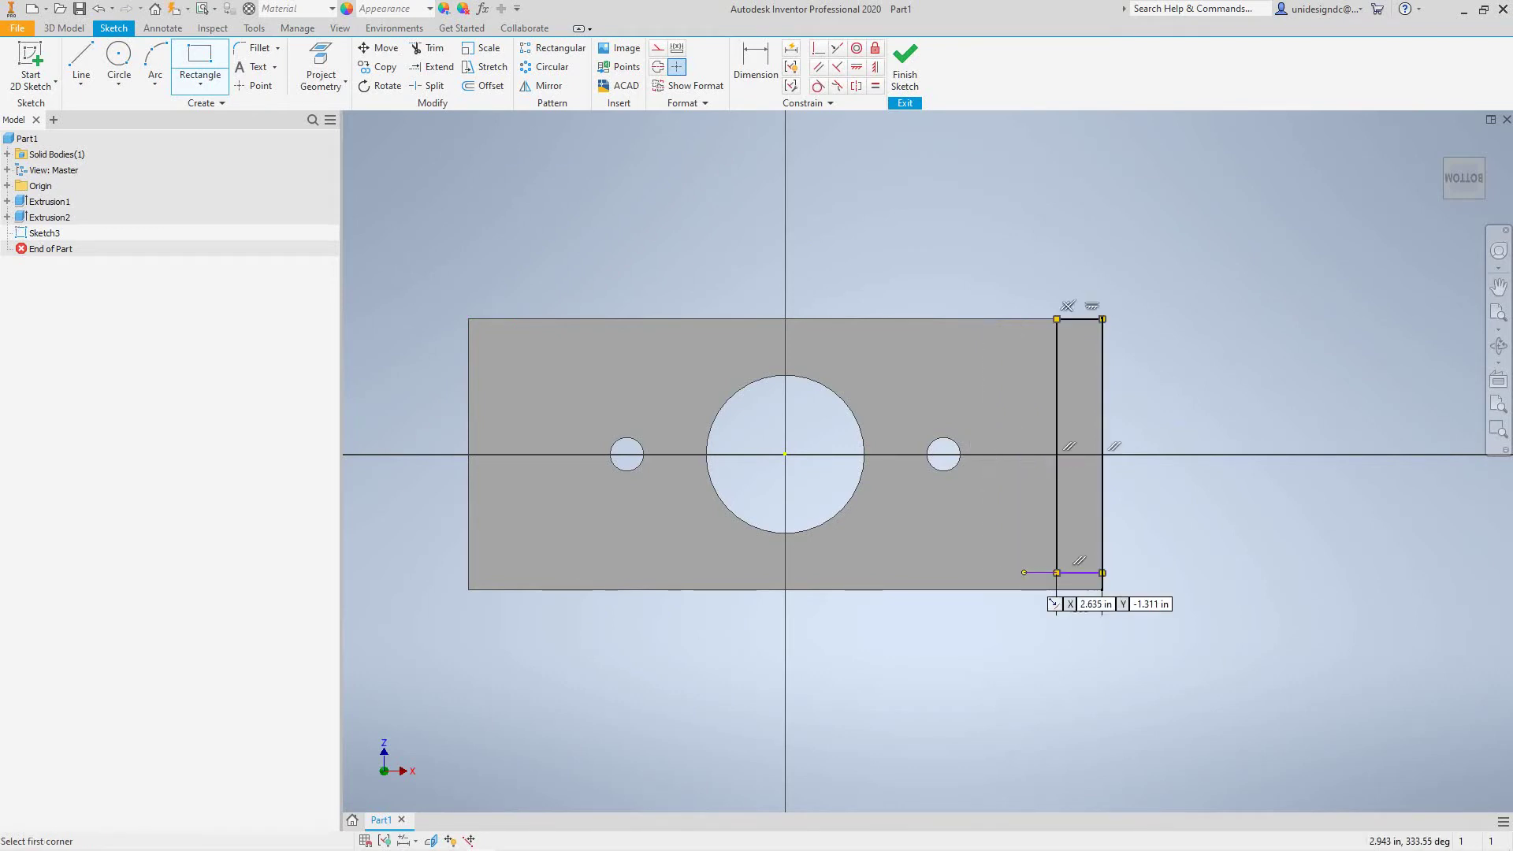
key(Escape)
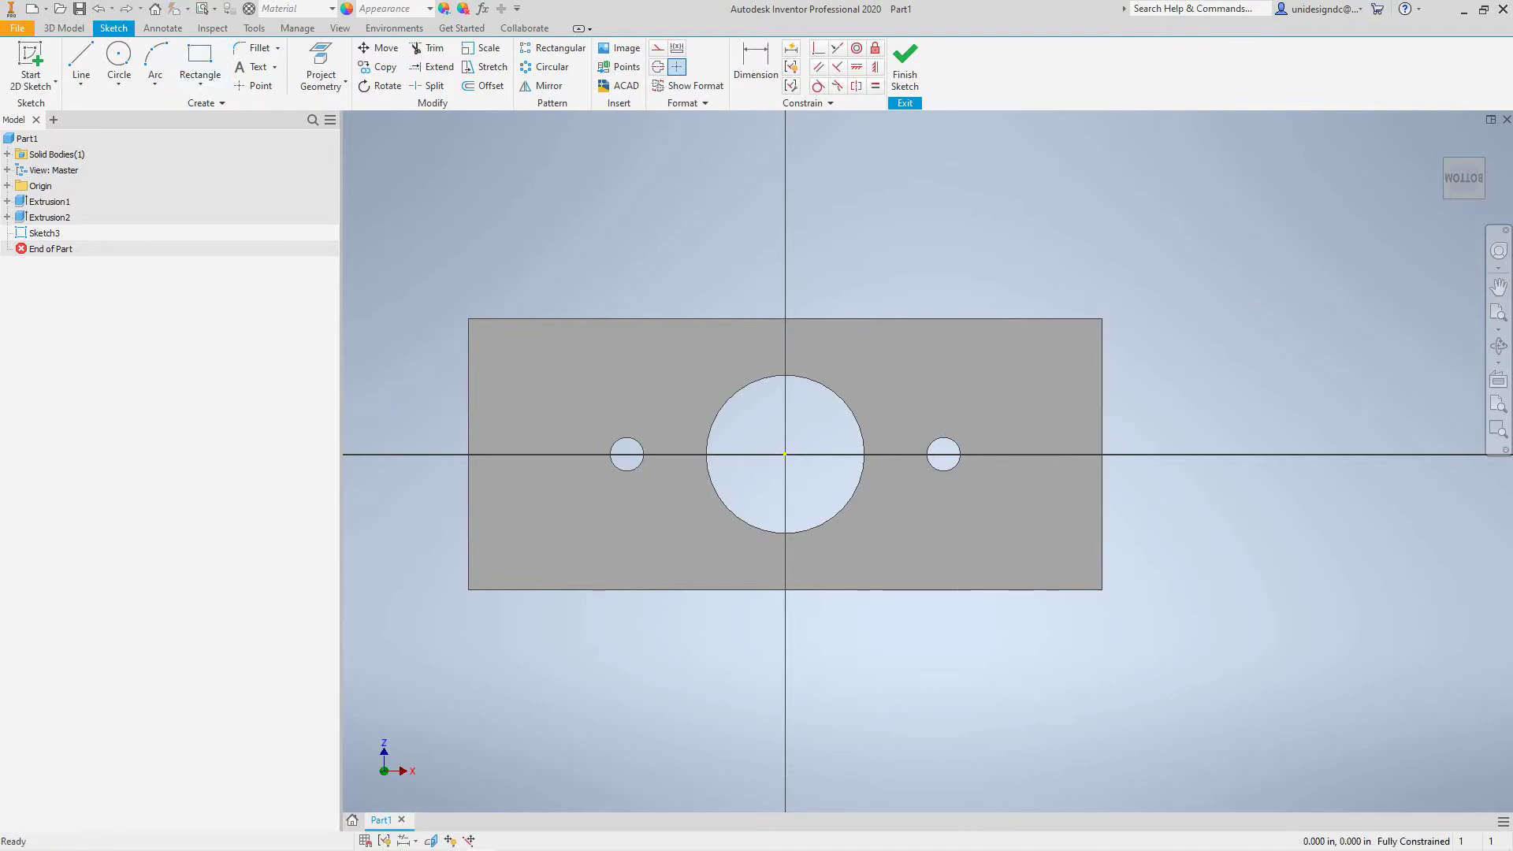
Draw a two-point rectangle 0.5 in wide along the short edge opposite the raised flange, spanning both long edges, and finish the sketch.
click(199, 59)
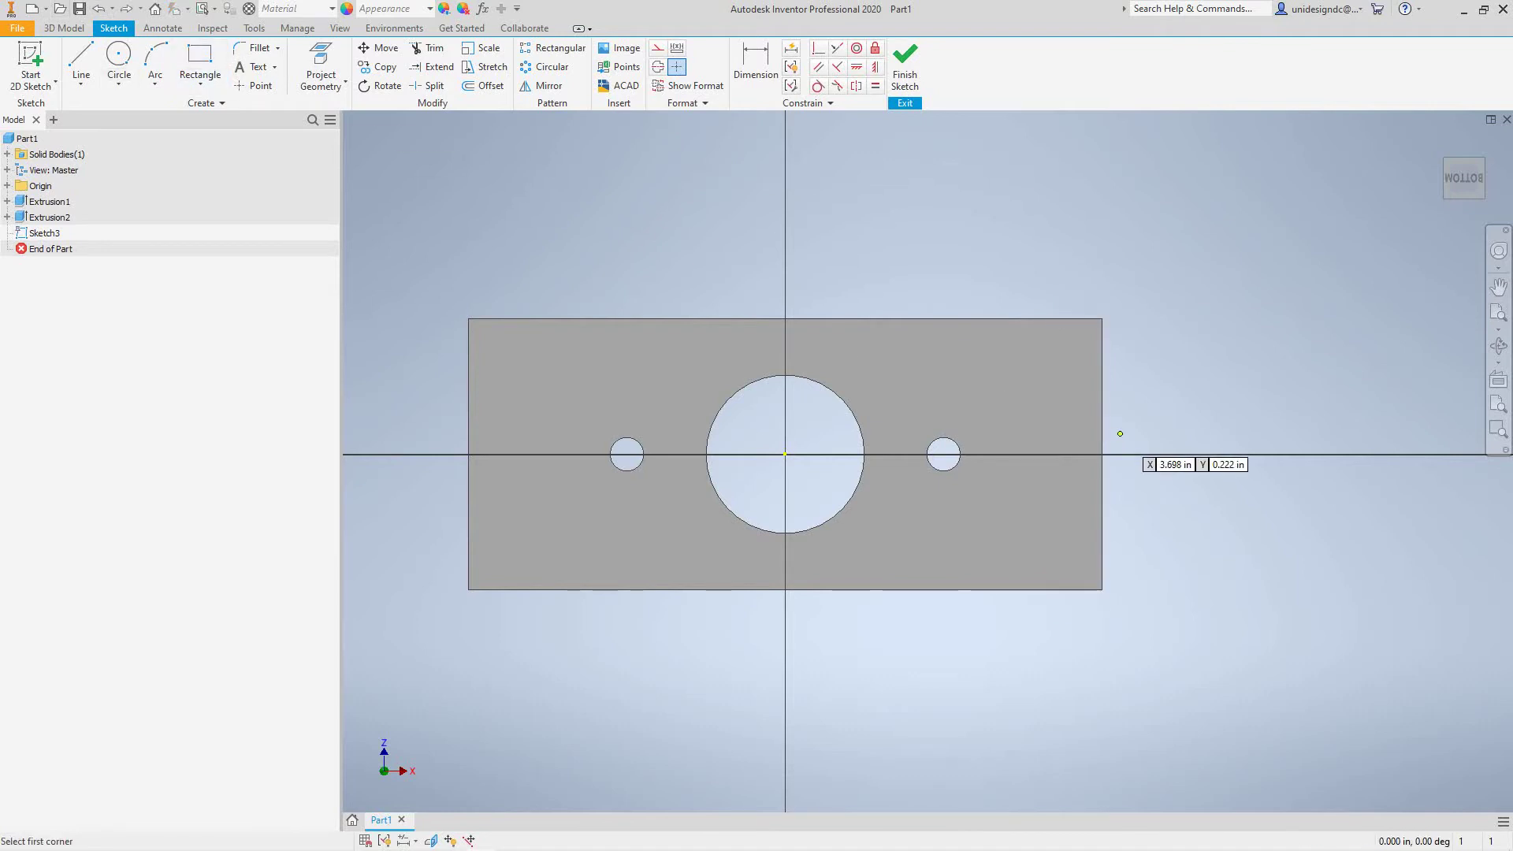
click(1102, 318)
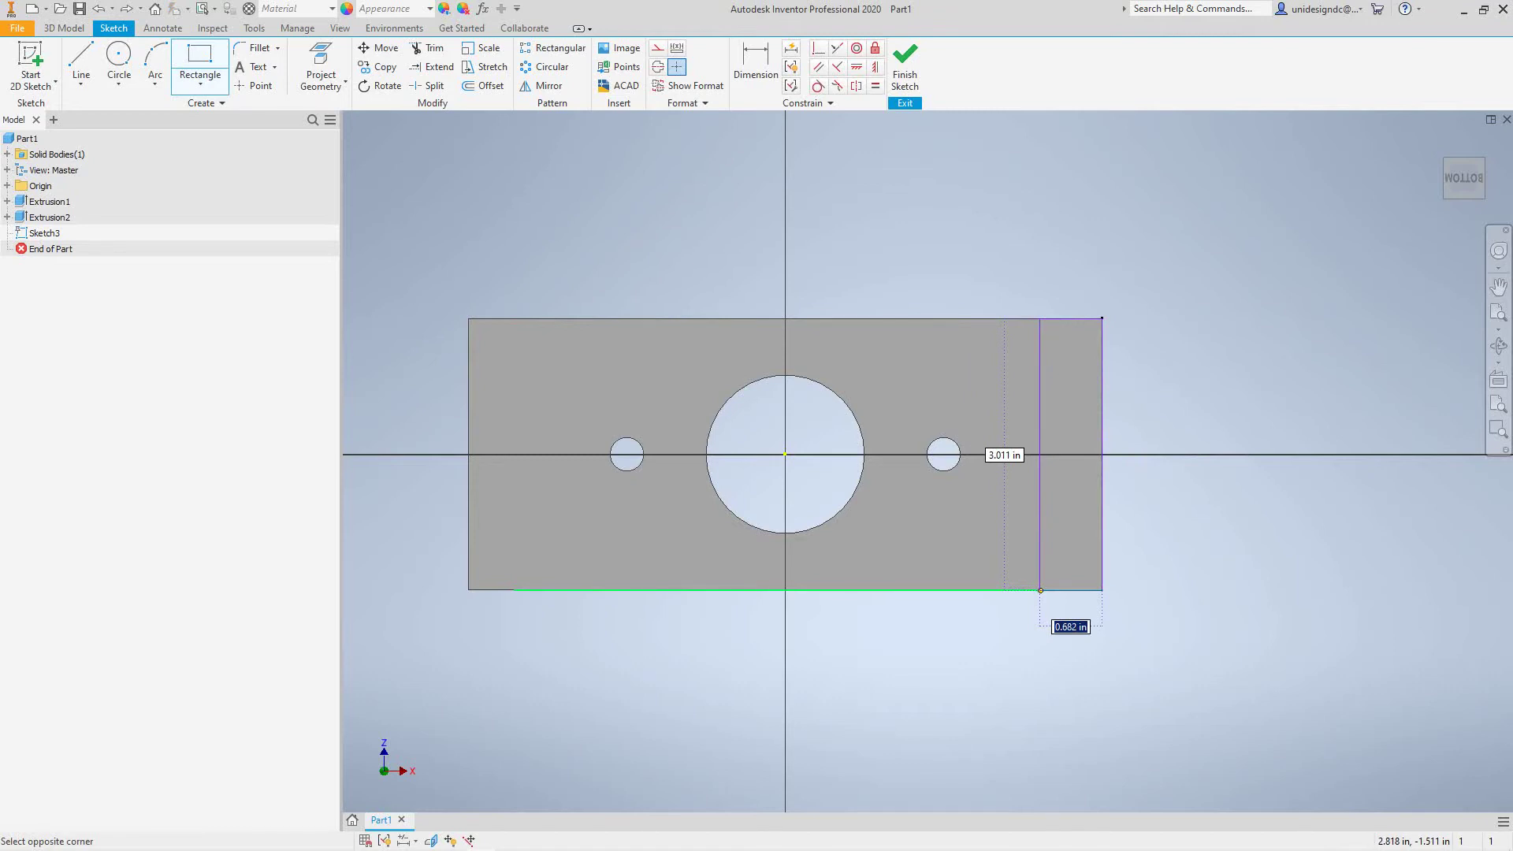
text(0.5)
key(Return)
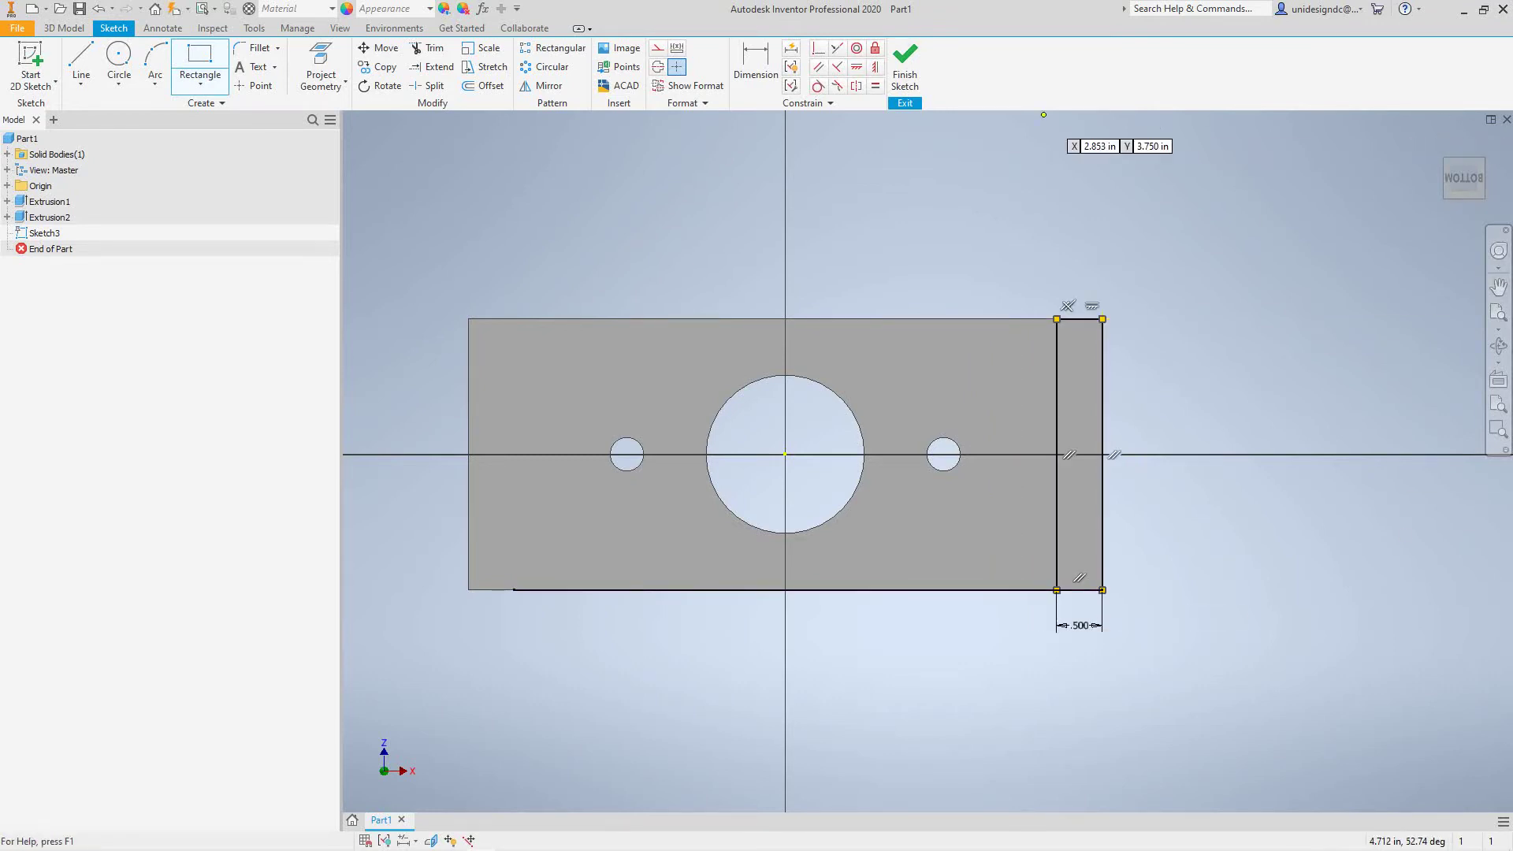
click(905, 72)
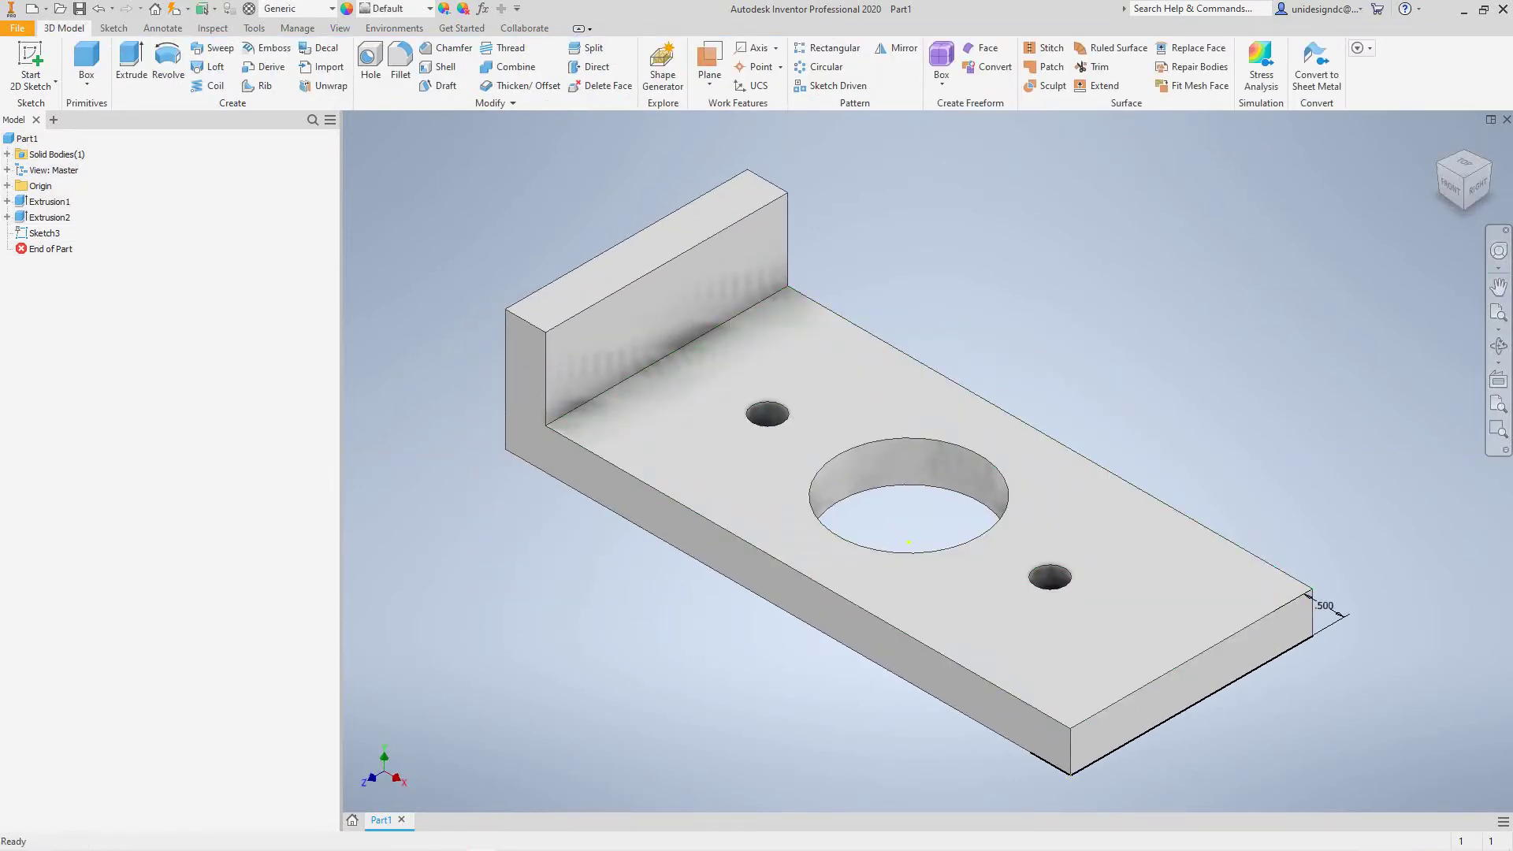
Extrude the new strip profile 1 in downward from the plate's bottom face, joined to the plate.
shift+middle_drag(927, 563, 917, 392)
click(130, 63)
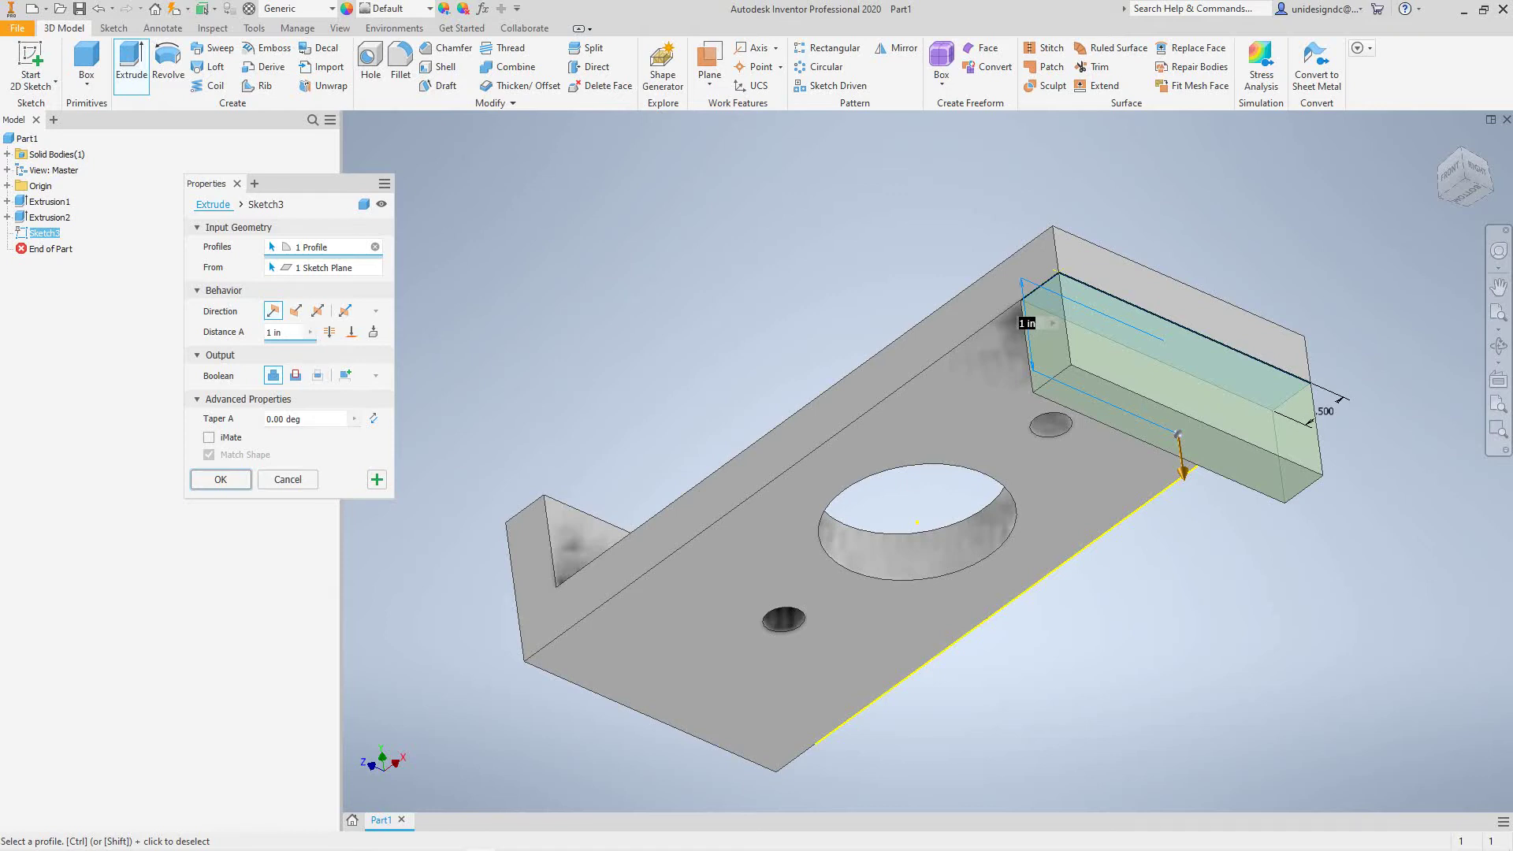
click(221, 479)
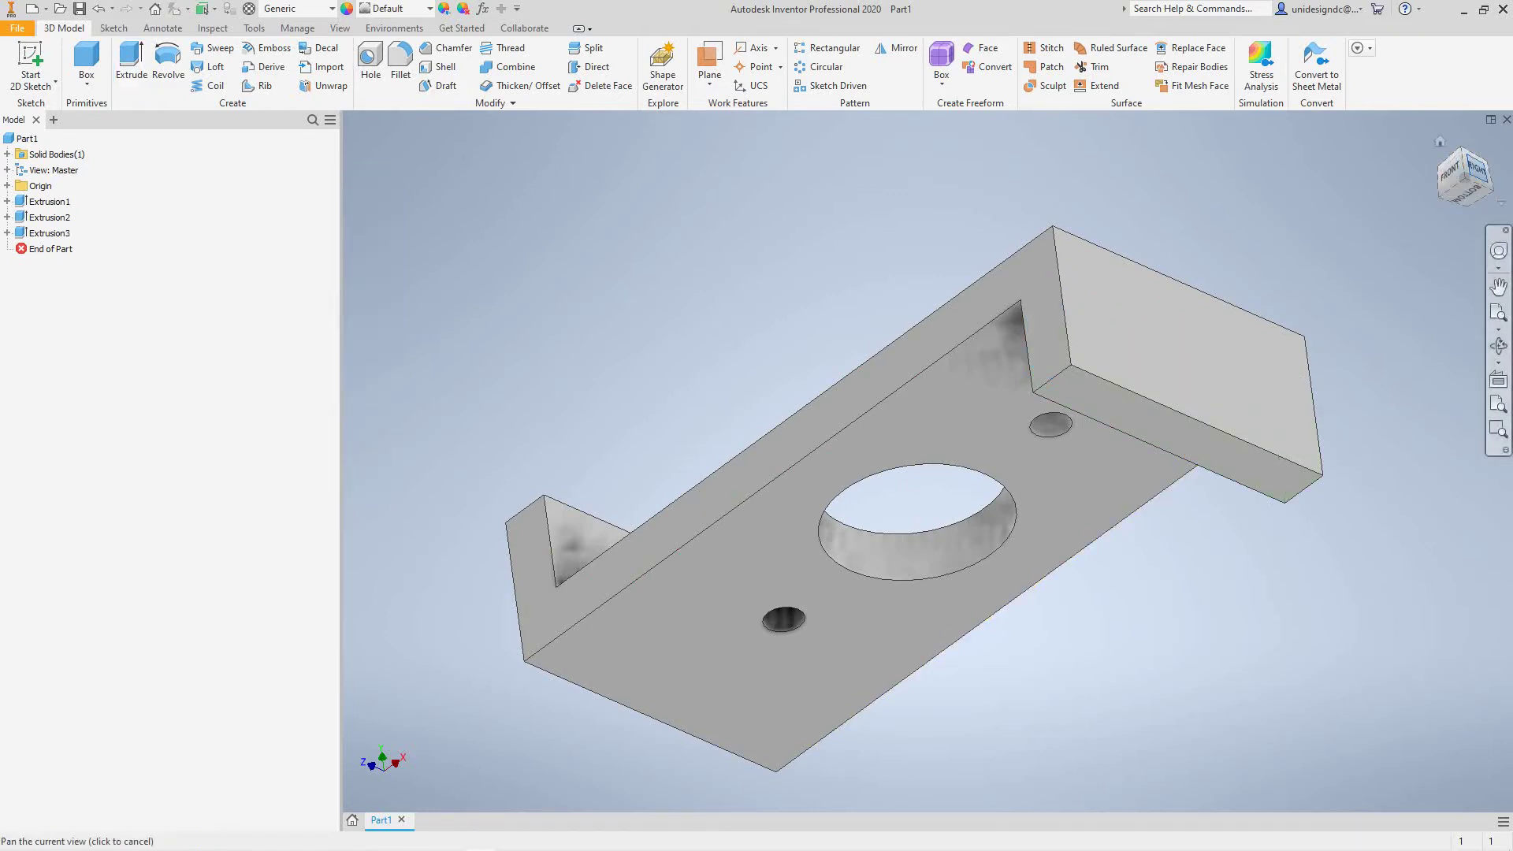
Start a new sketch on the outer end face of the downward flange.
drag(1476, 130, 1476, 203)
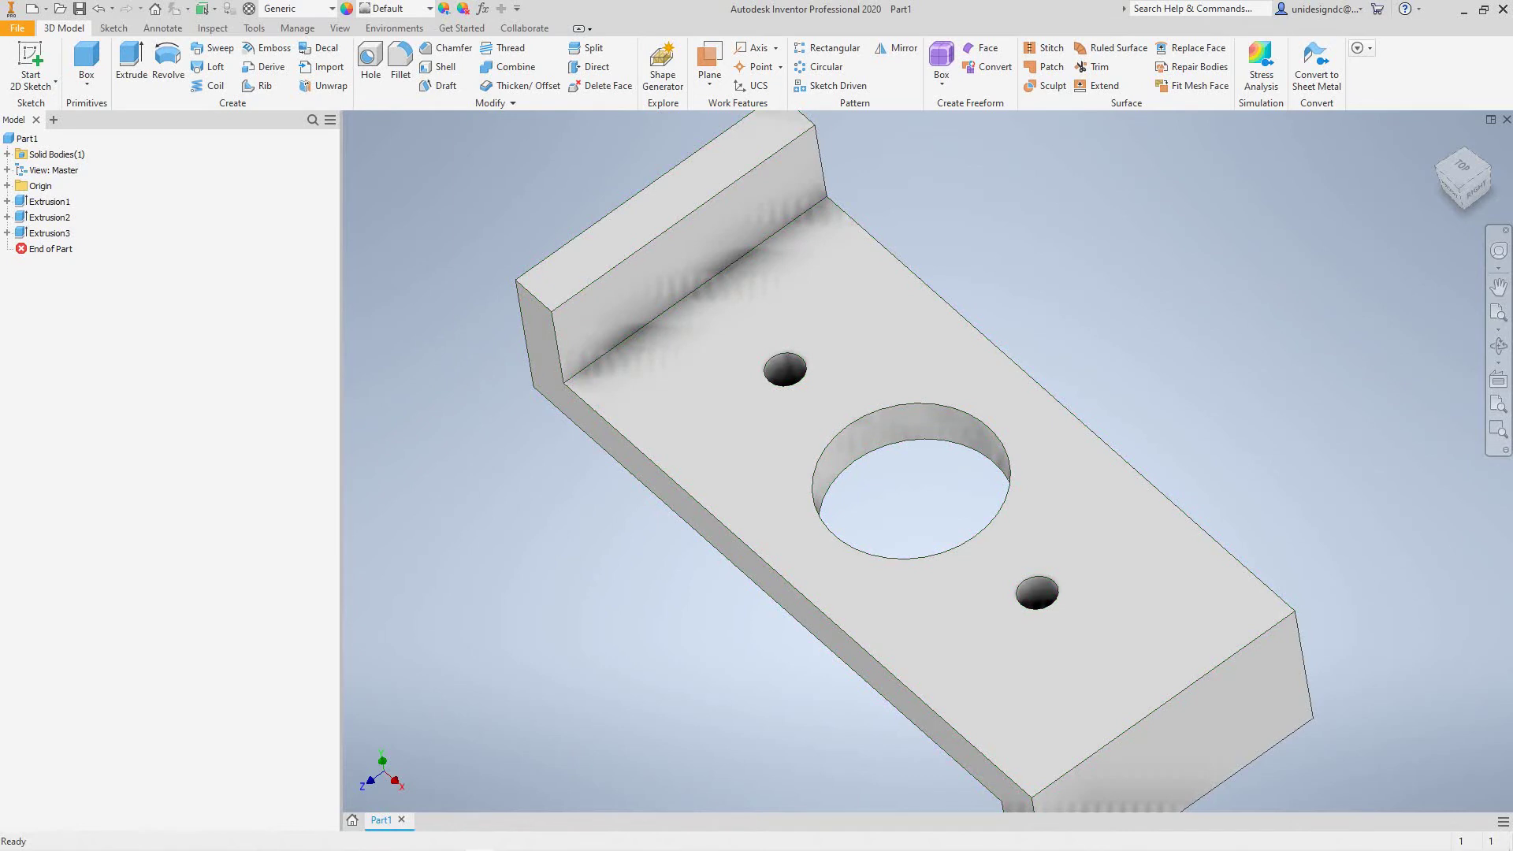
middle_drag(1143, 709, 915, 527)
click(861, 638)
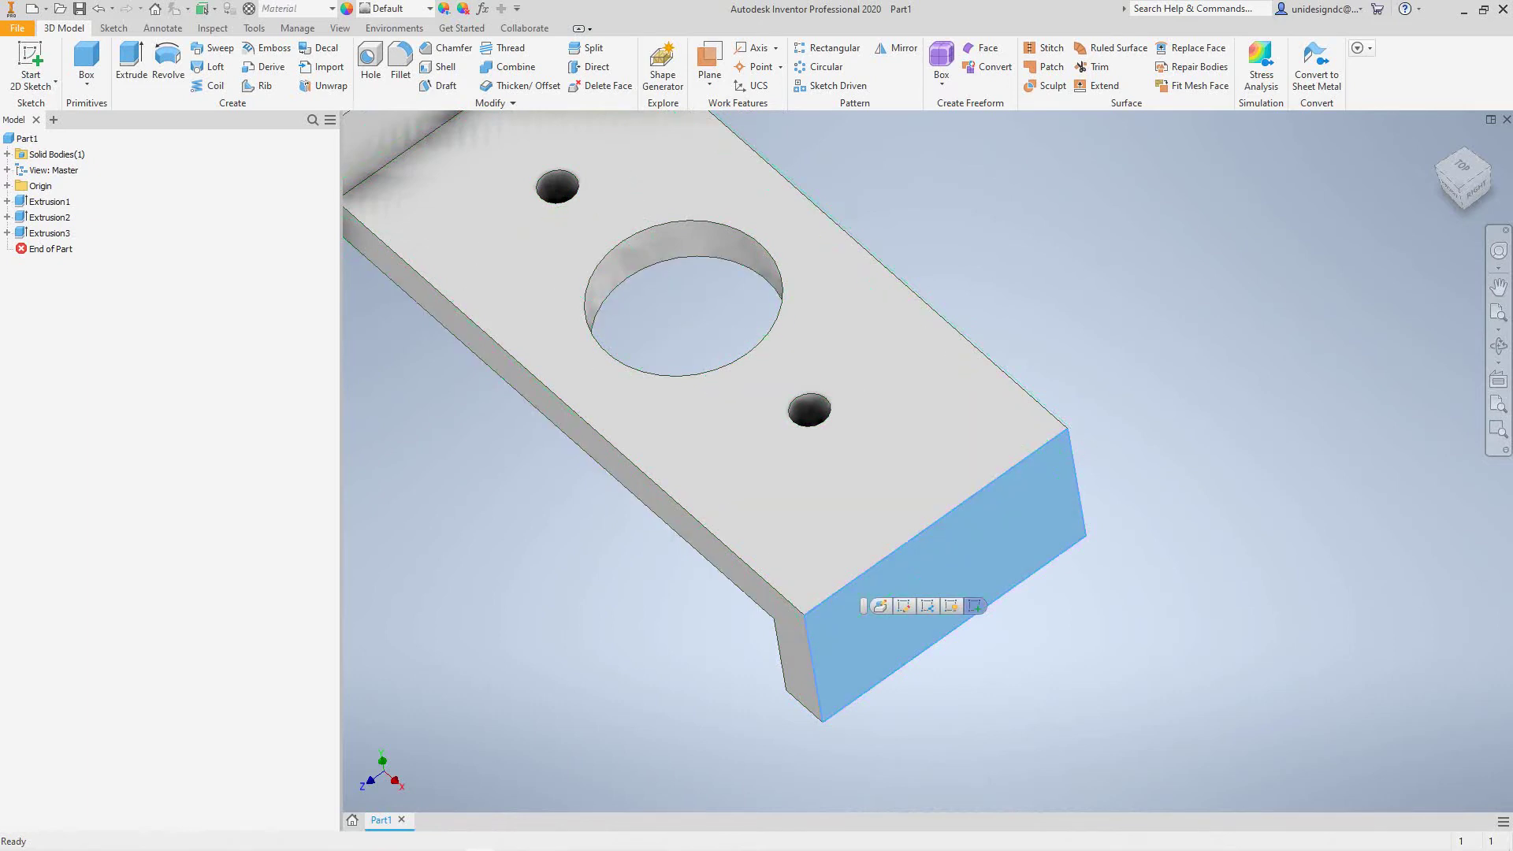
click(975, 606)
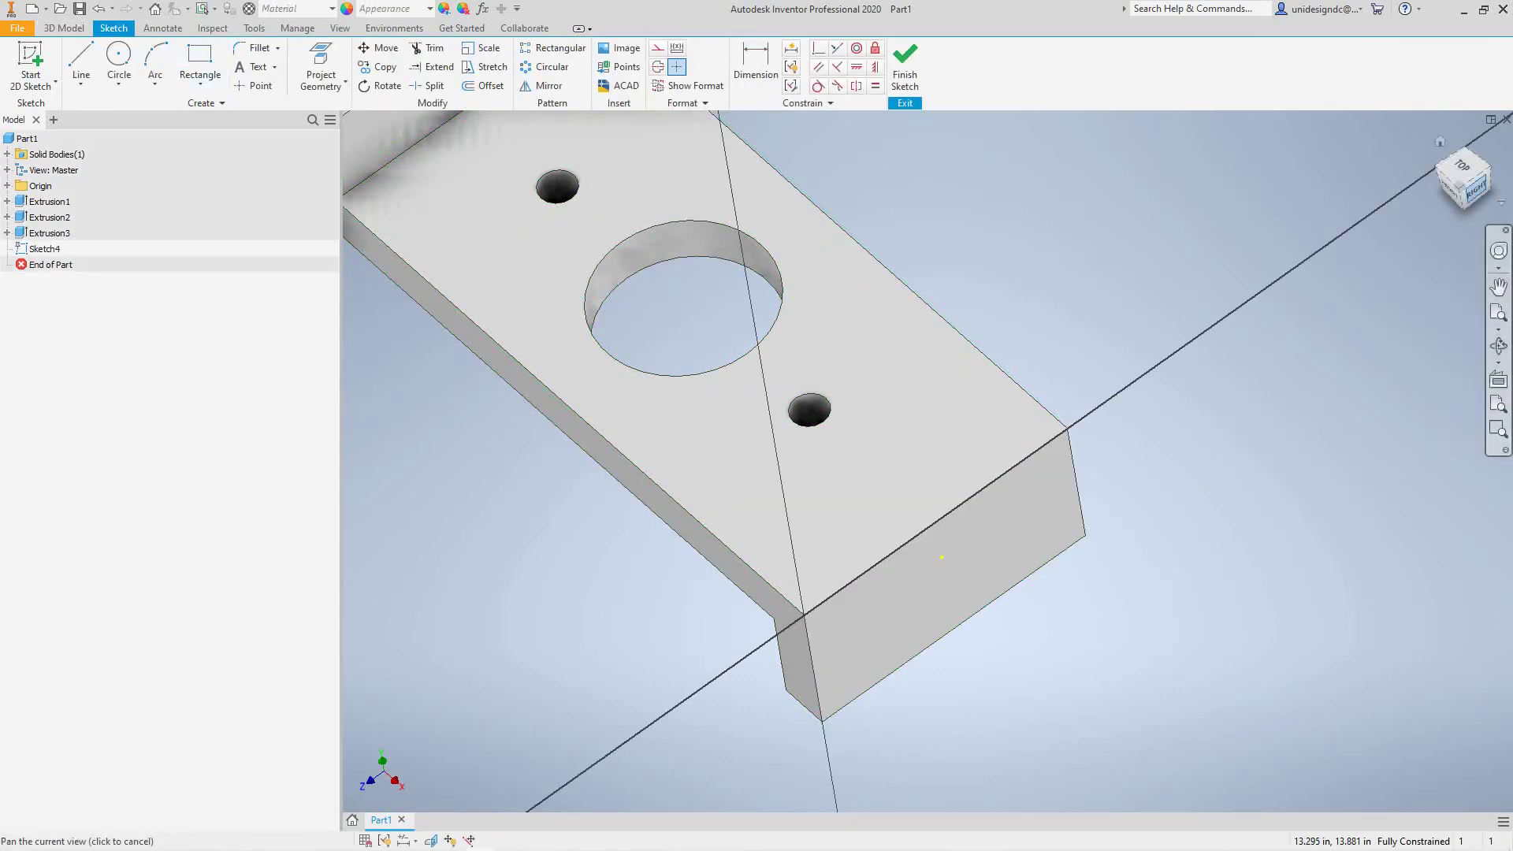
Draw a circle of 0.5 in diameter in the lower left area of the flange's end face.
click(1476, 190)
scroll(929, 464, down, 3)
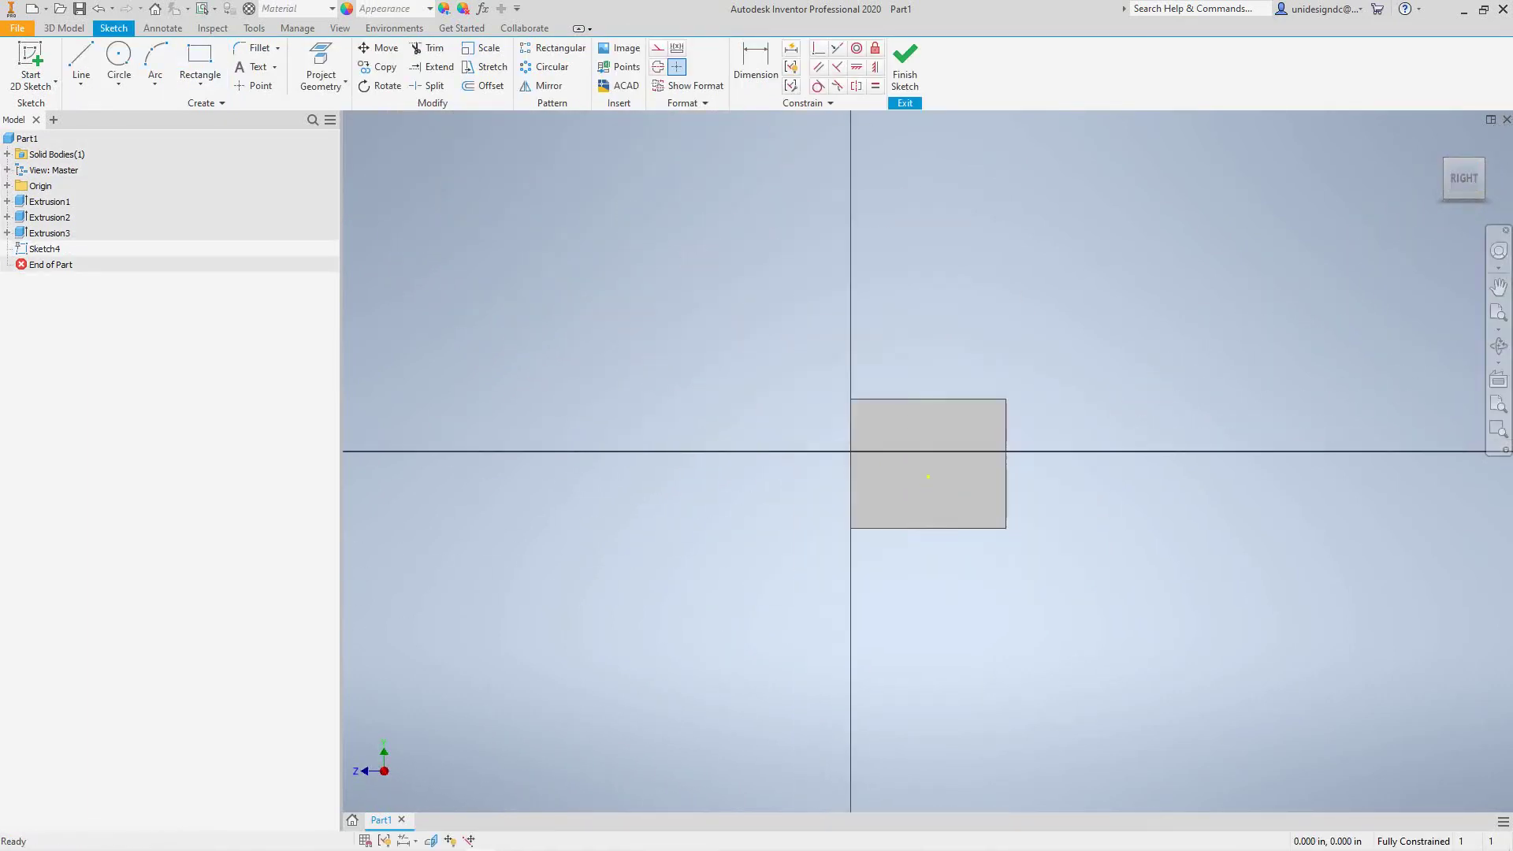
scroll(929, 468, up, 10)
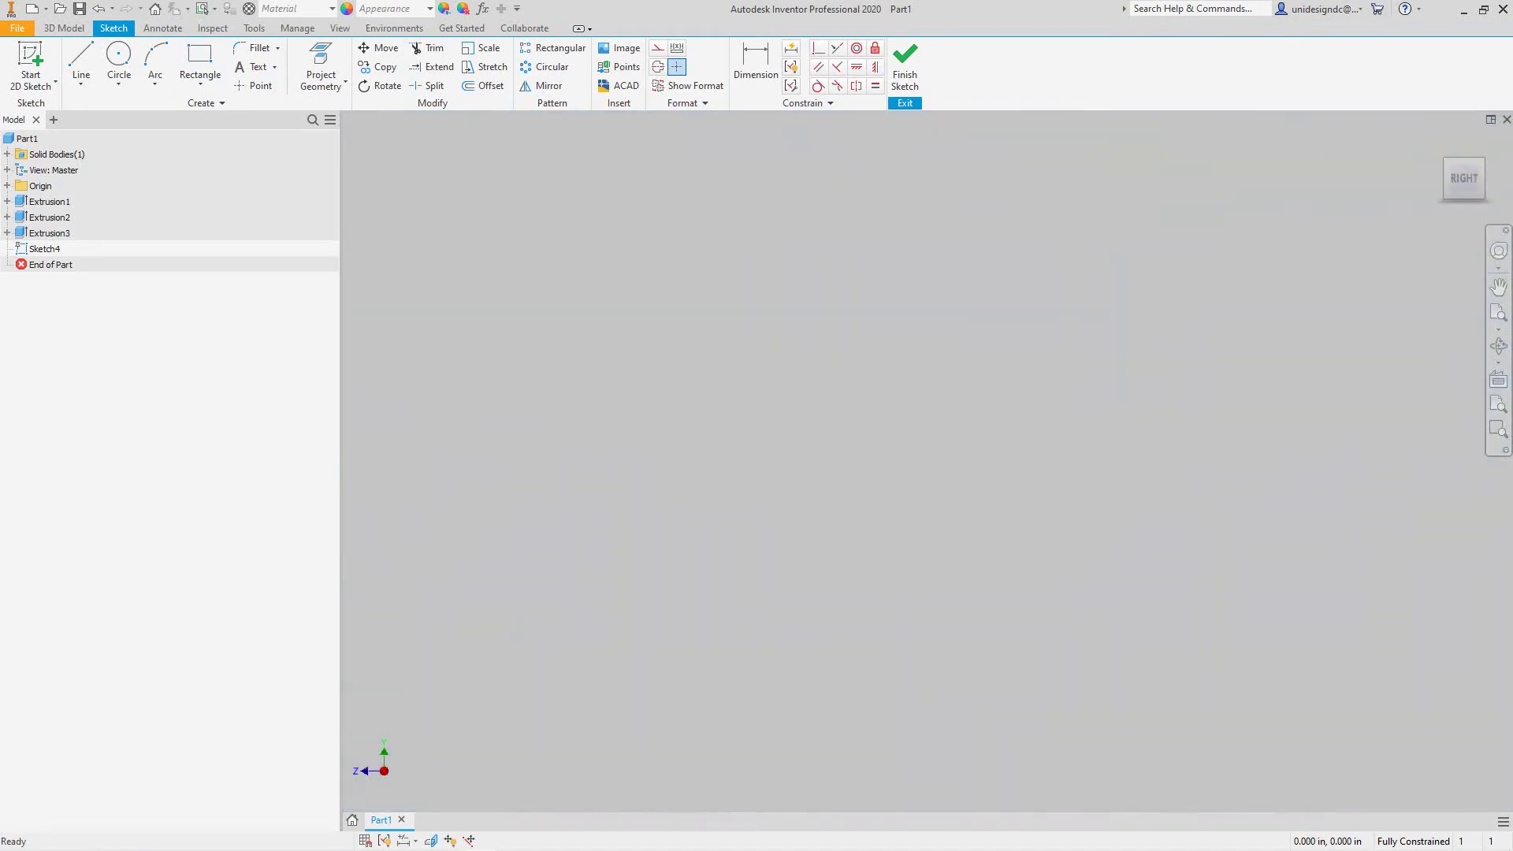
scroll(795, 424, down, 10)
scroll(795, 424, up, 5)
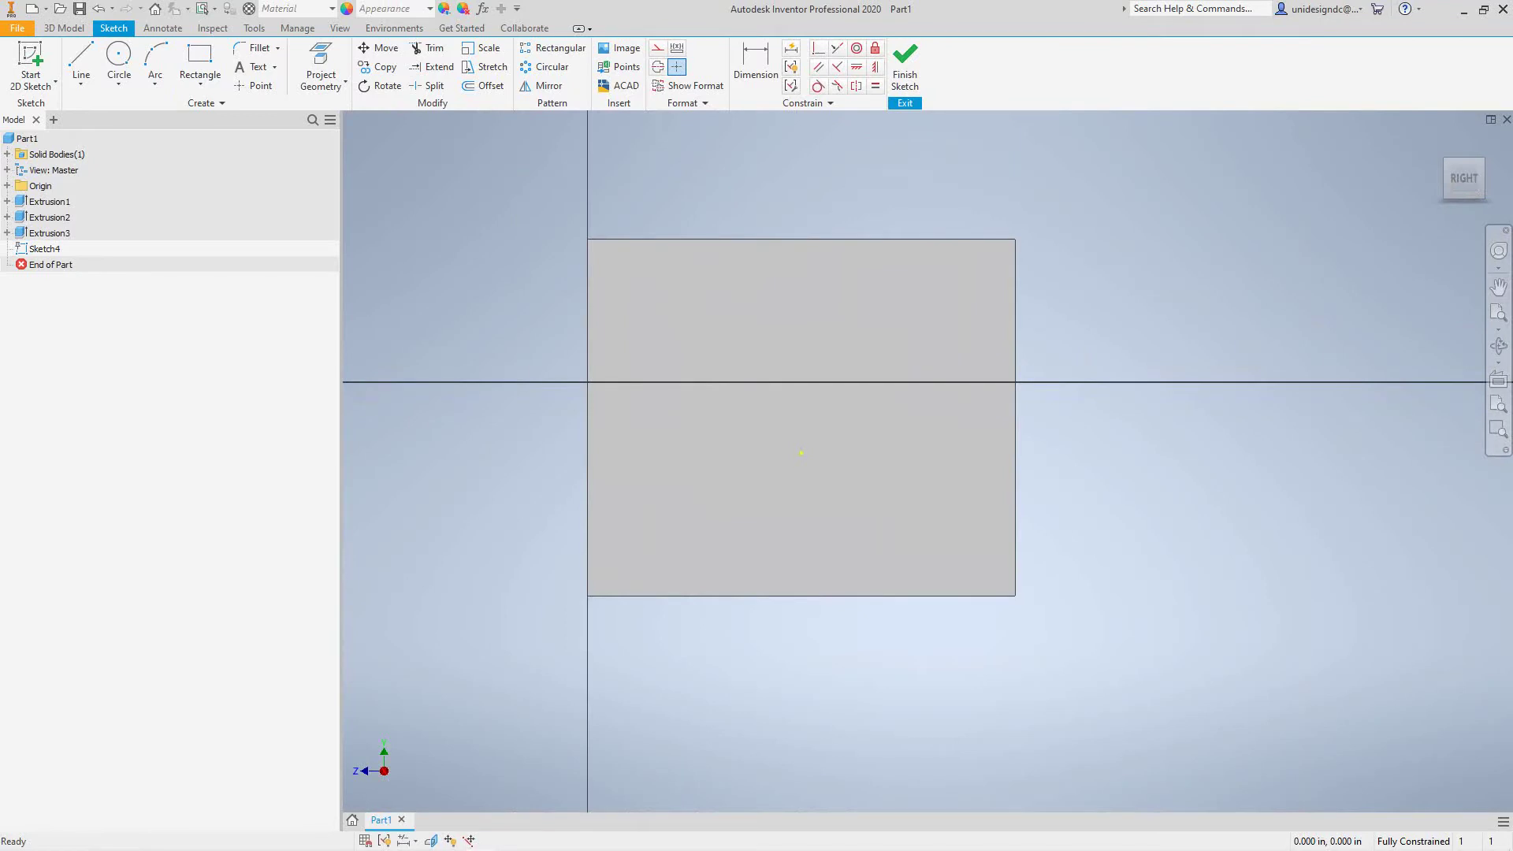
click(119, 57)
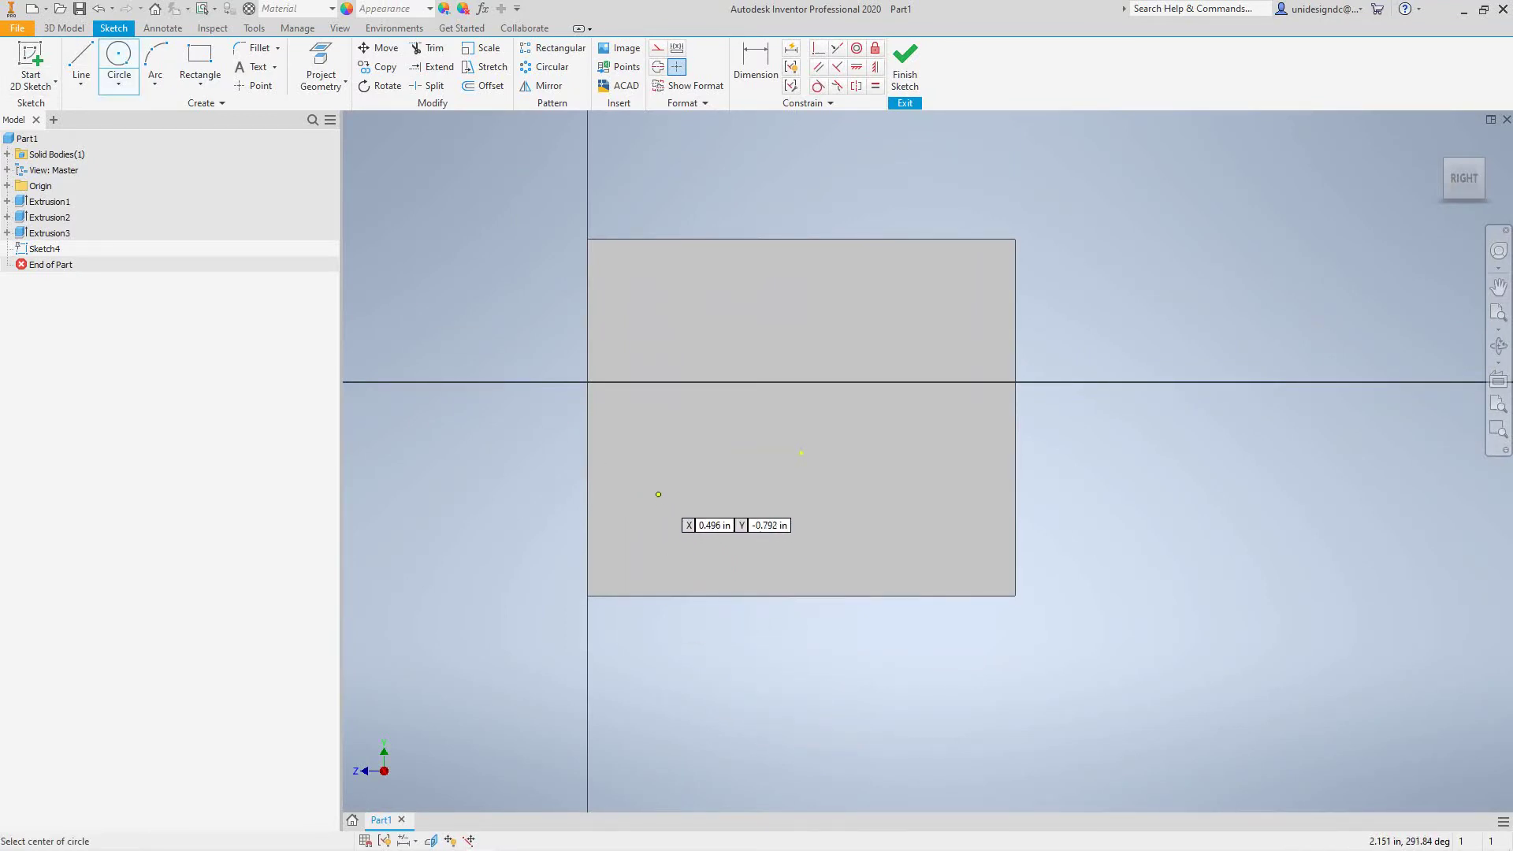
click(676, 519)
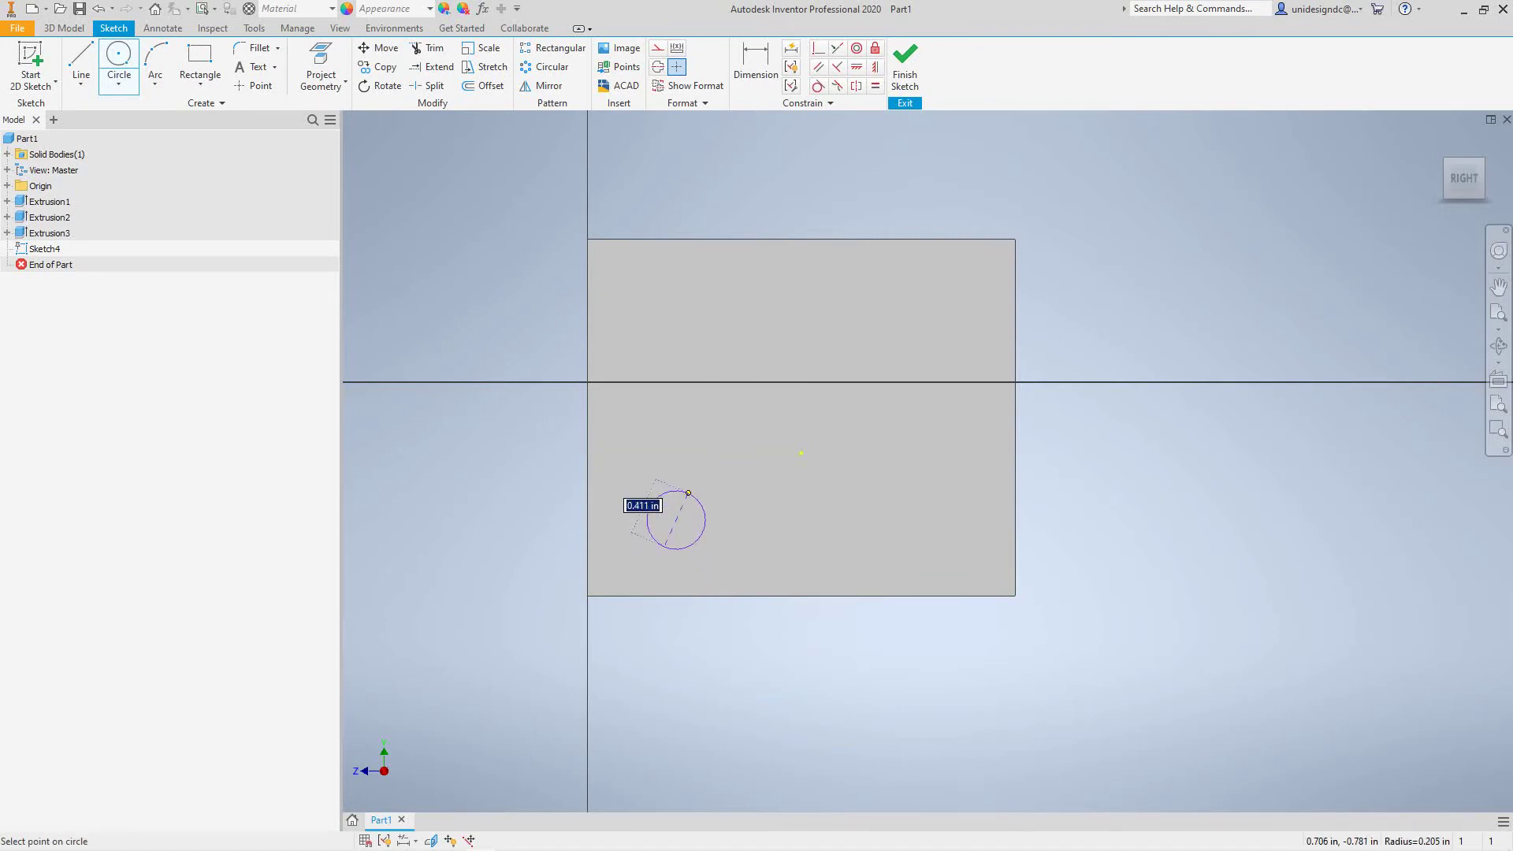
text(.5)
key(Return)
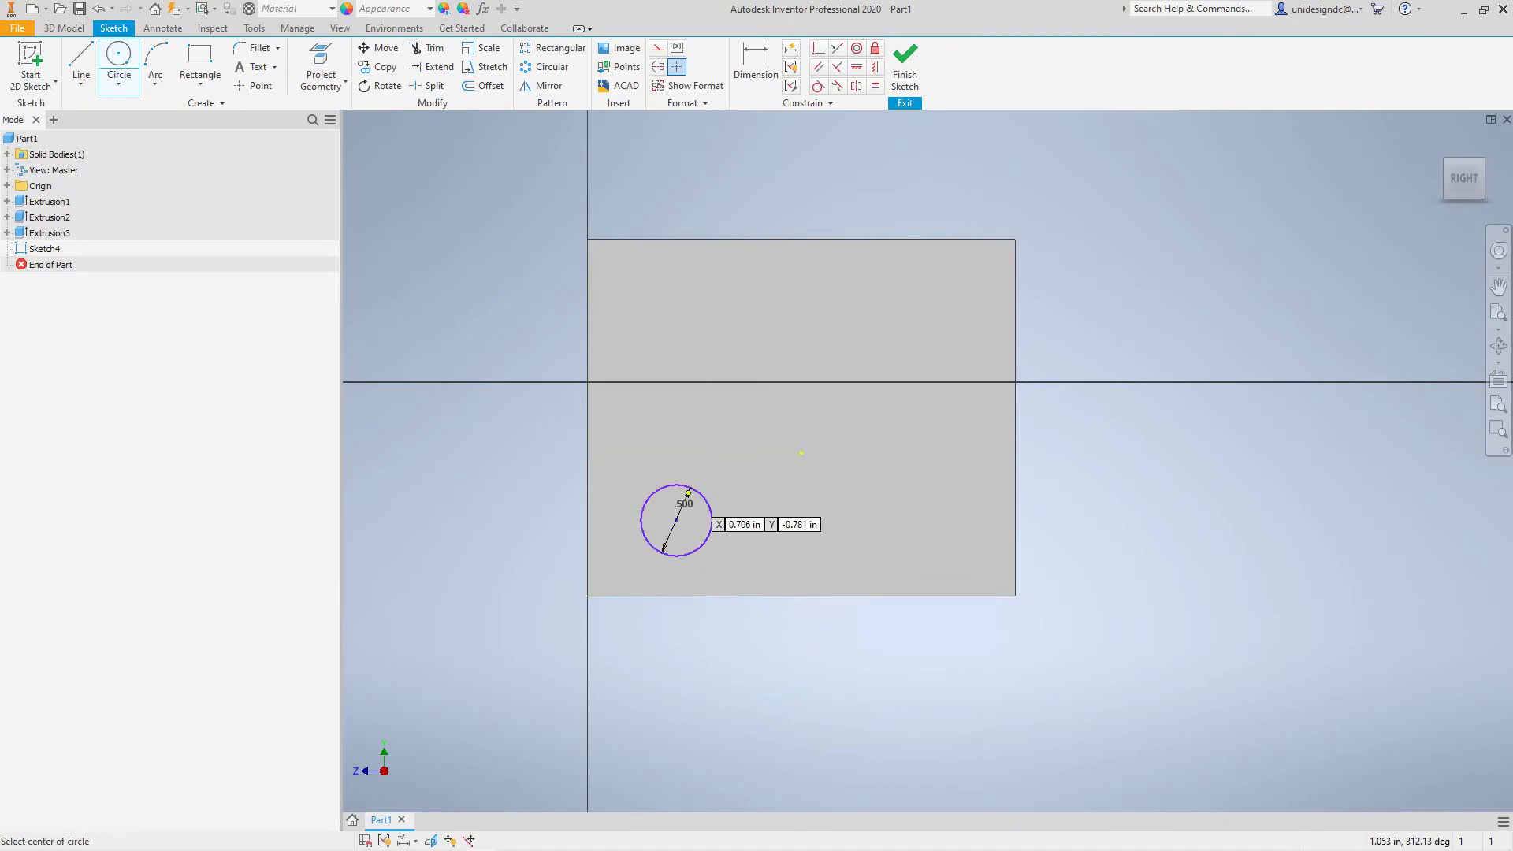
key(Escape)
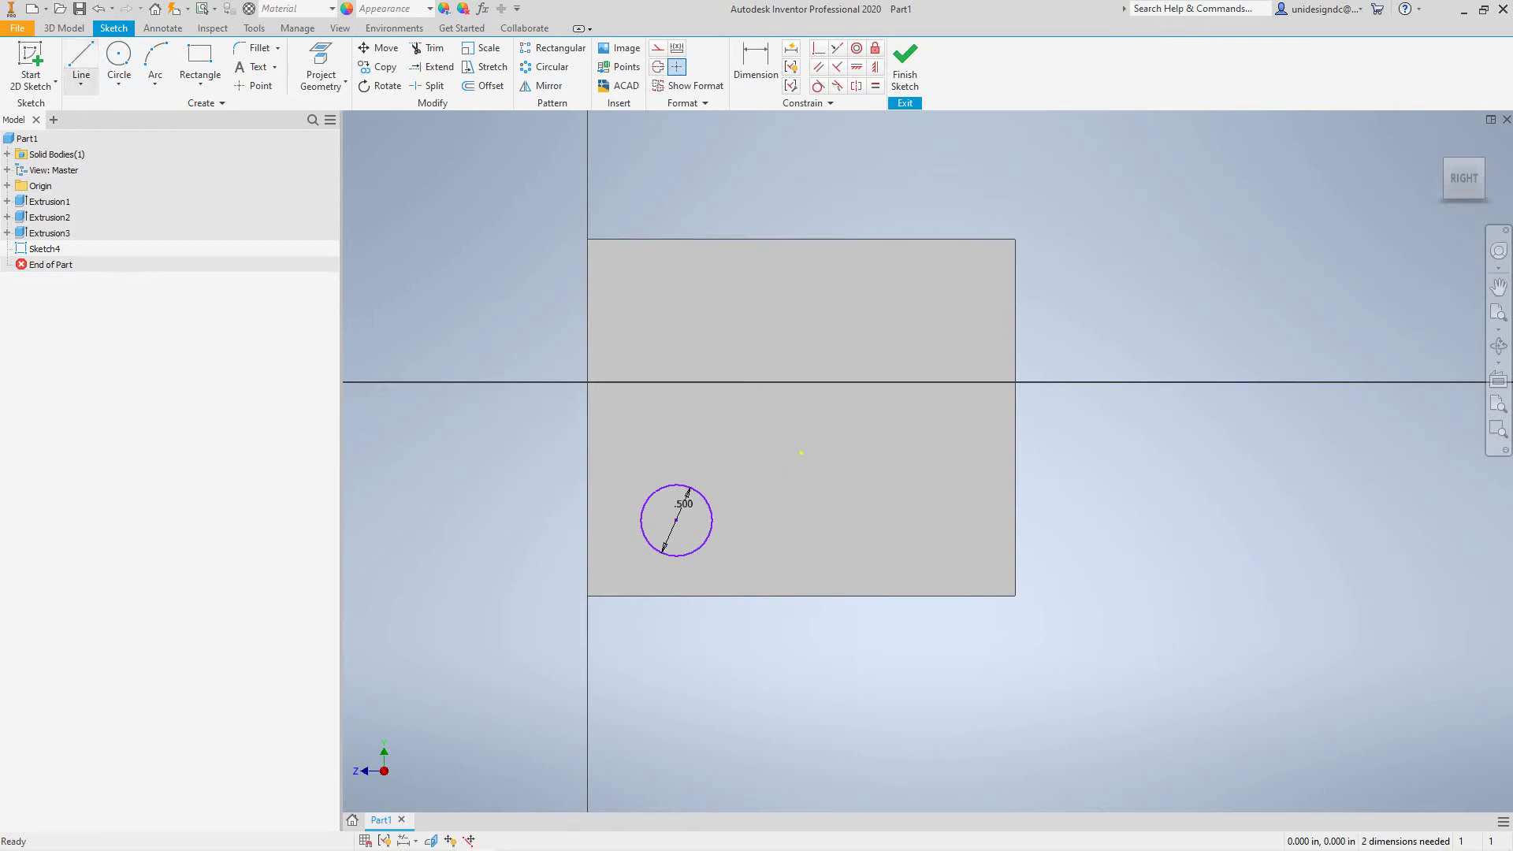
Dimension the circle's center 0.75 in horizontally from the left edge of the flange face.
click(755, 67)
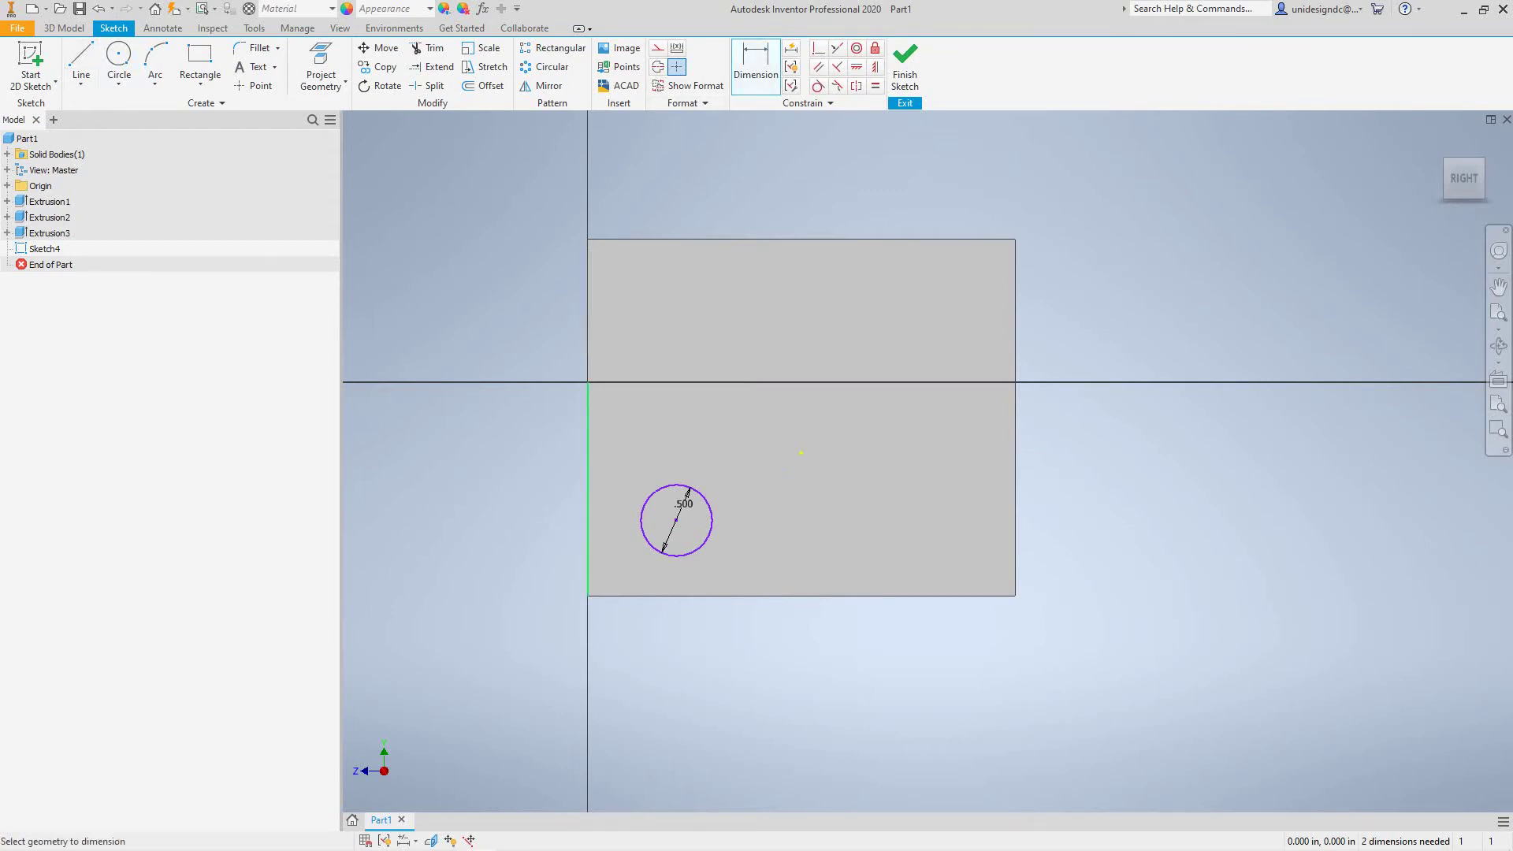
click(588, 534)
click(676, 520)
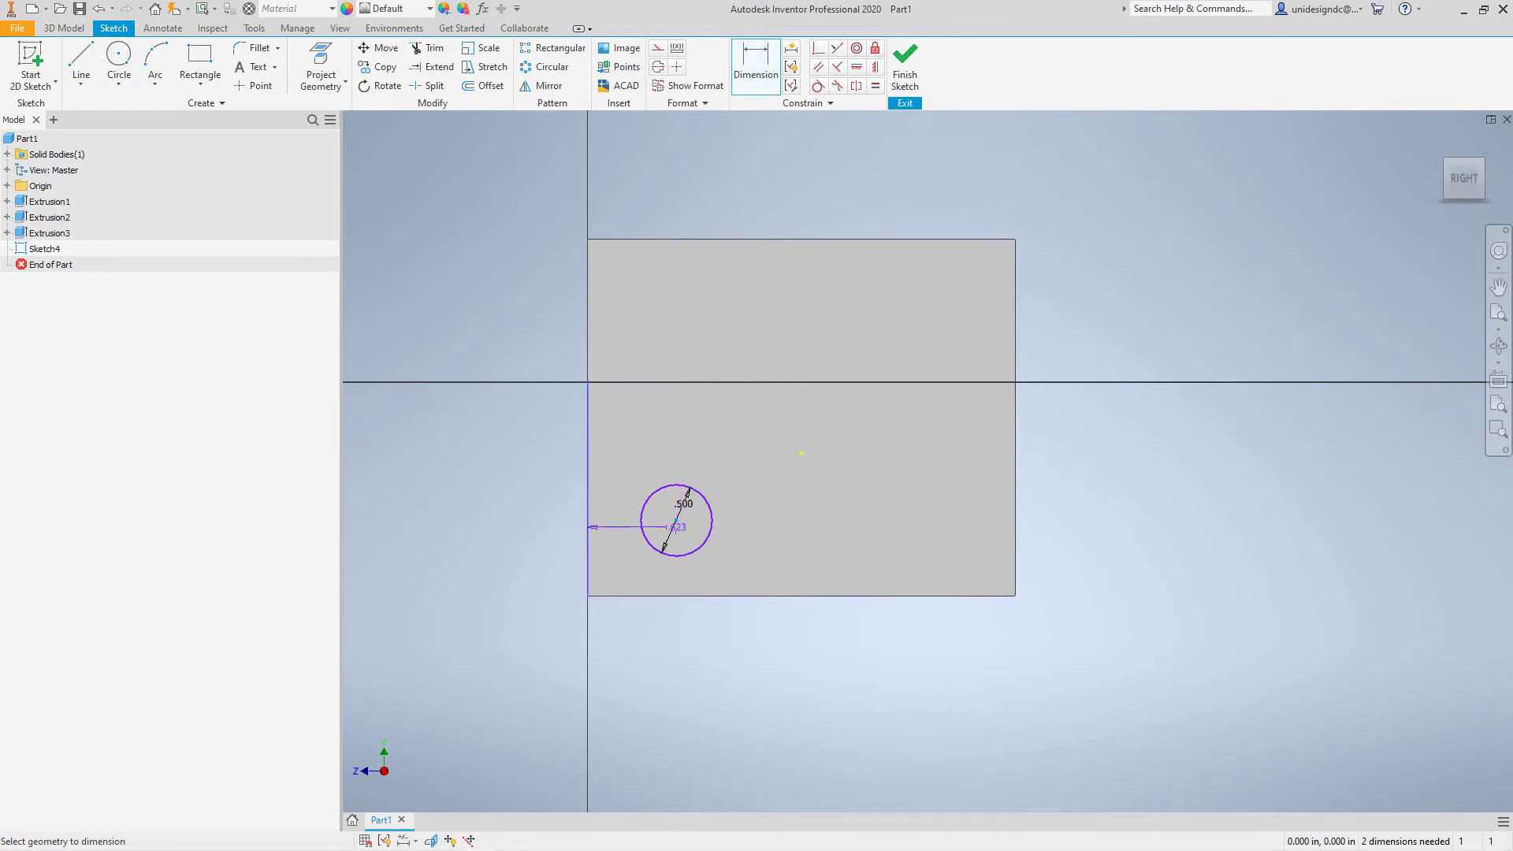
click(630, 693)
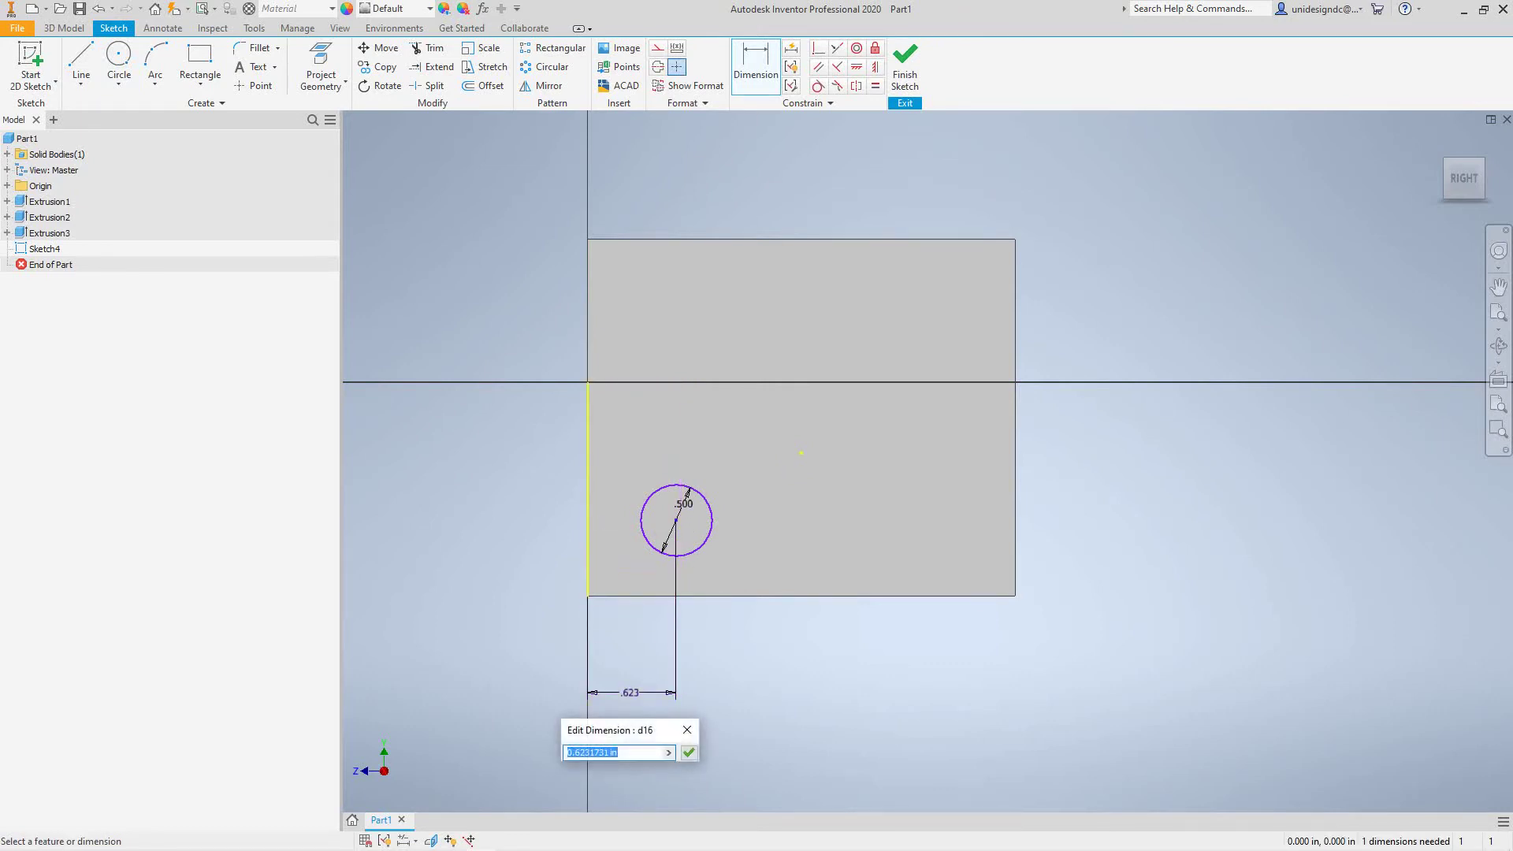
text(.75)
key(Return)
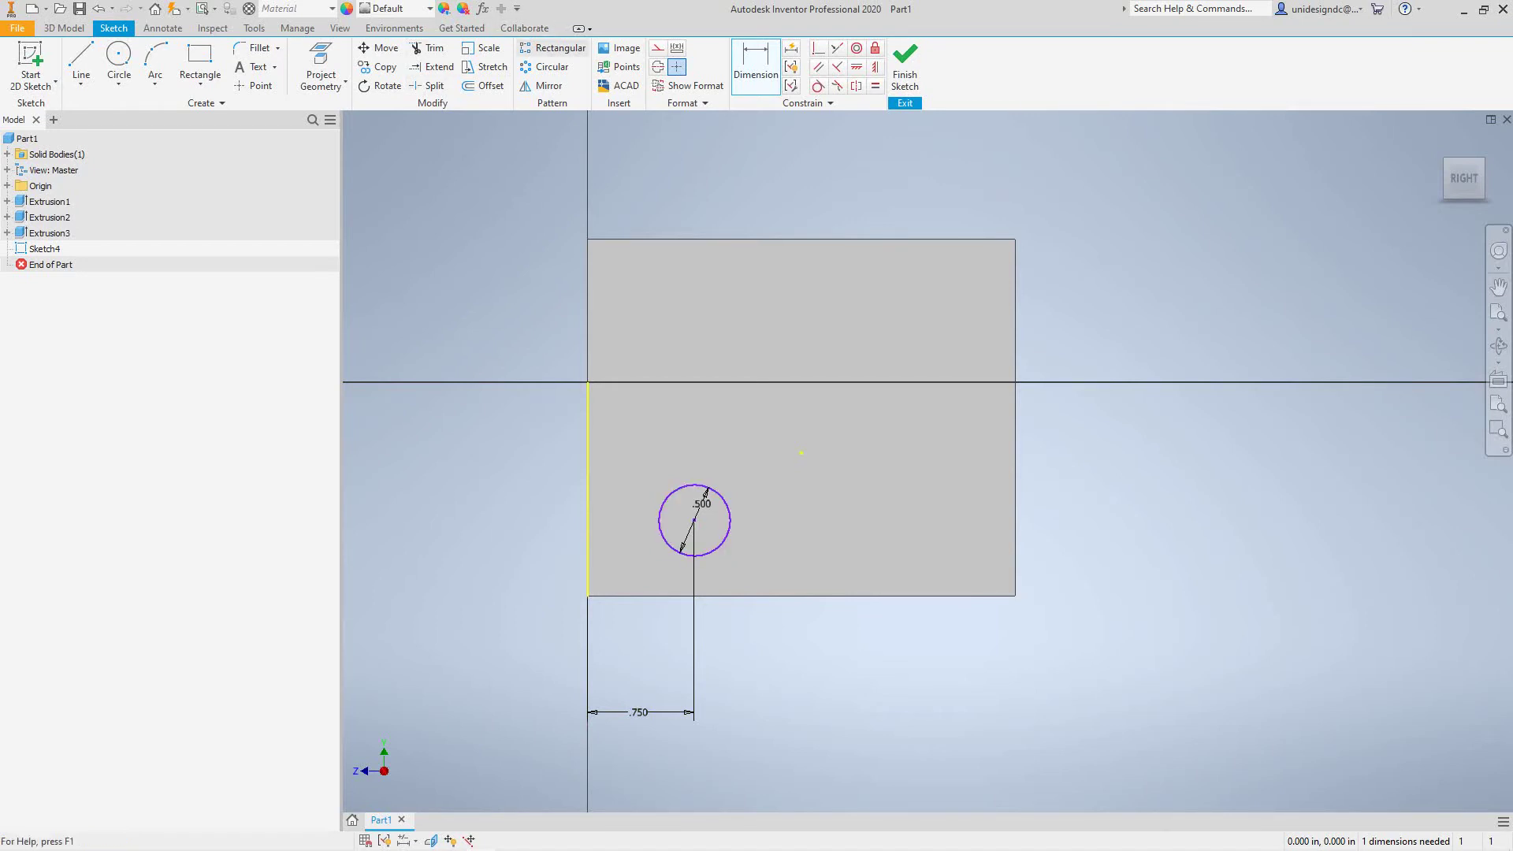
Dimension the circle's center 0.5 in vertically from the bottom edge of the flange face.
click(755, 67)
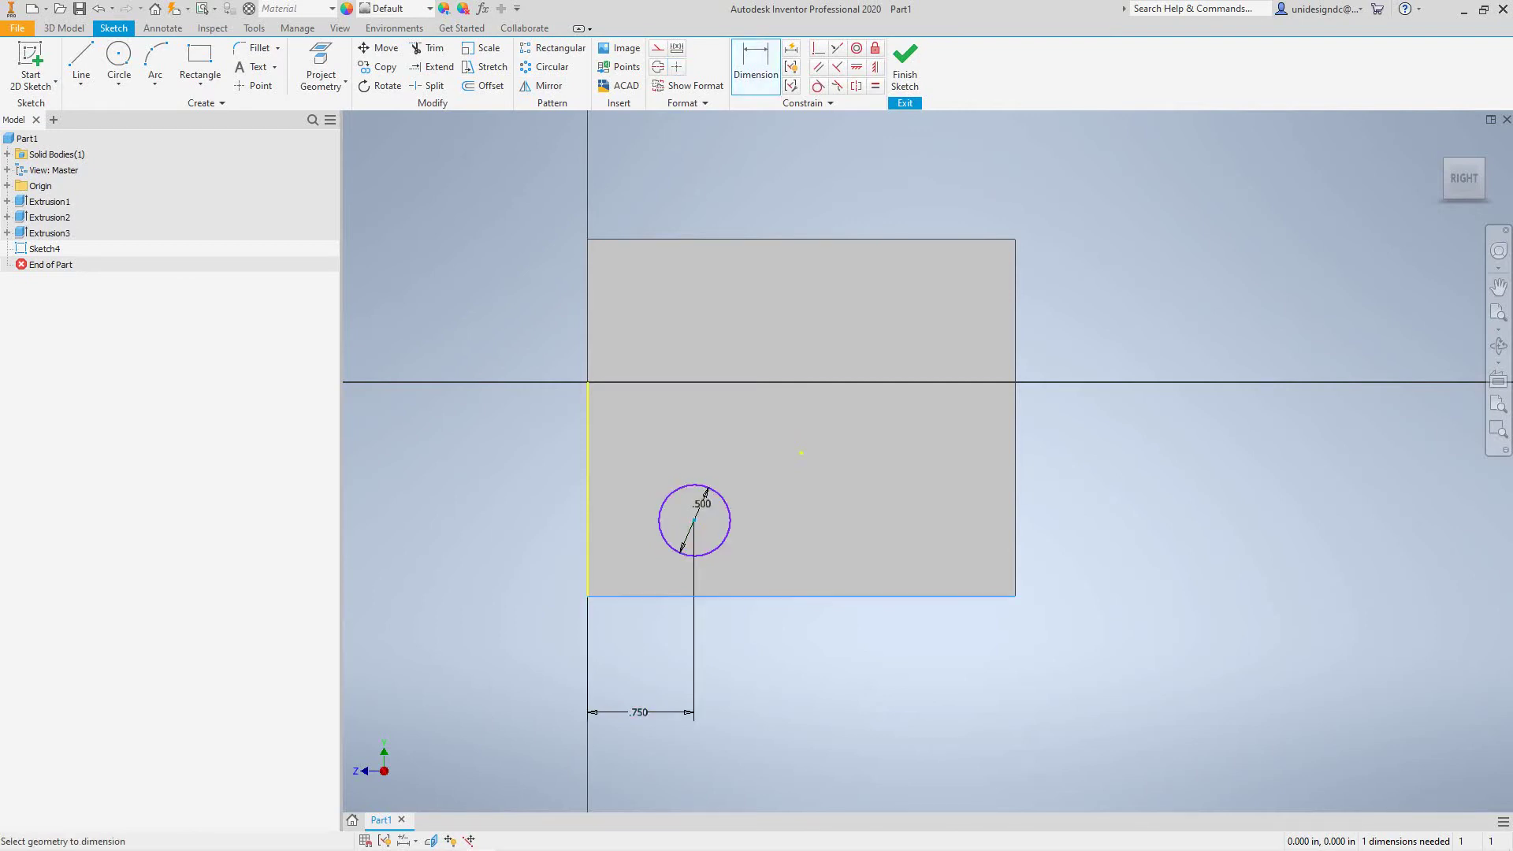
click(694, 520)
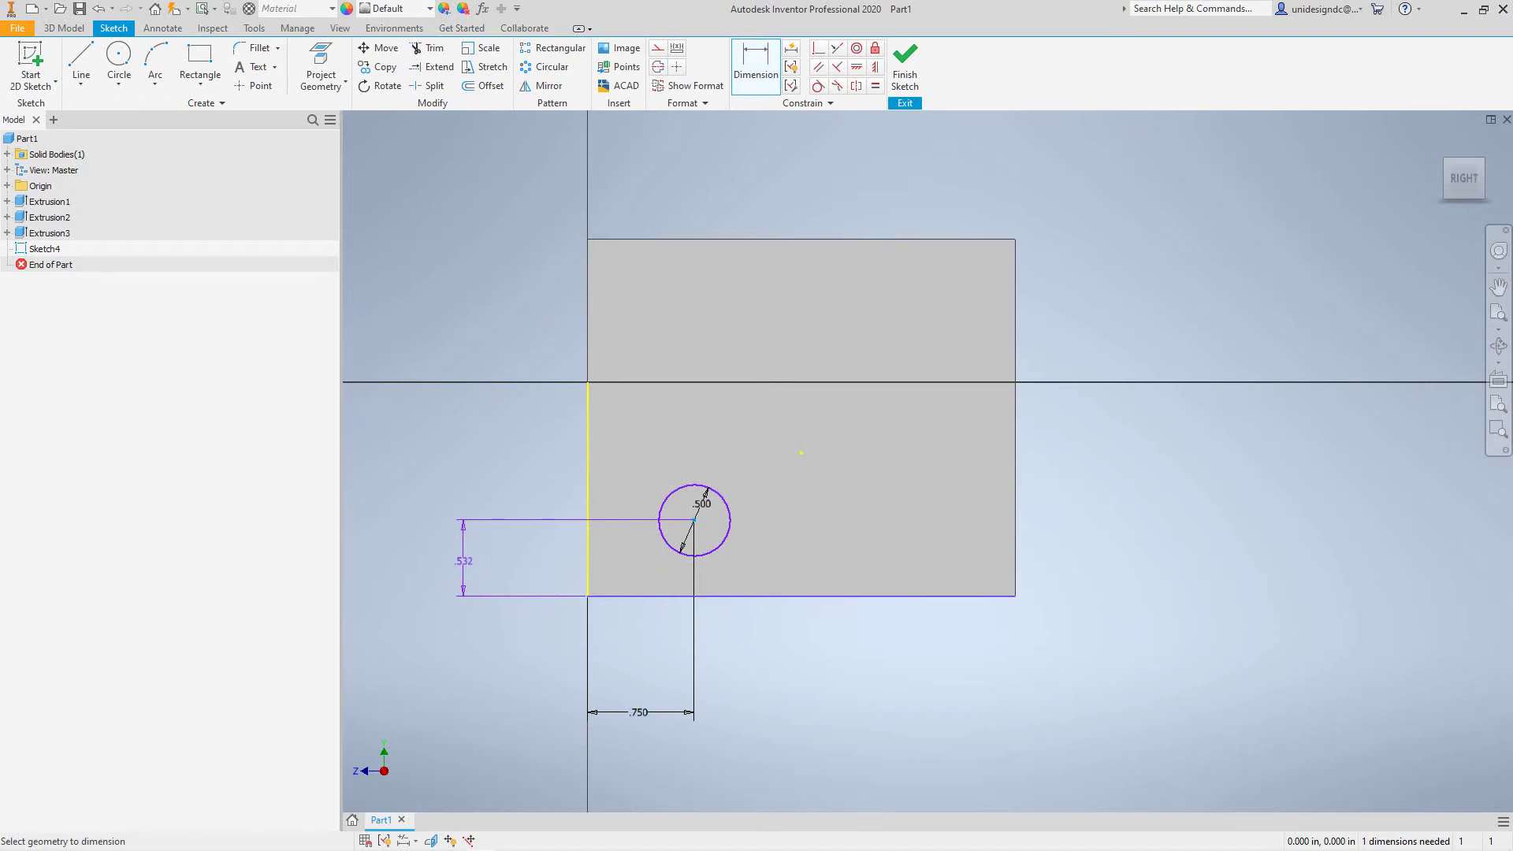
click(471, 563)
text(.5)
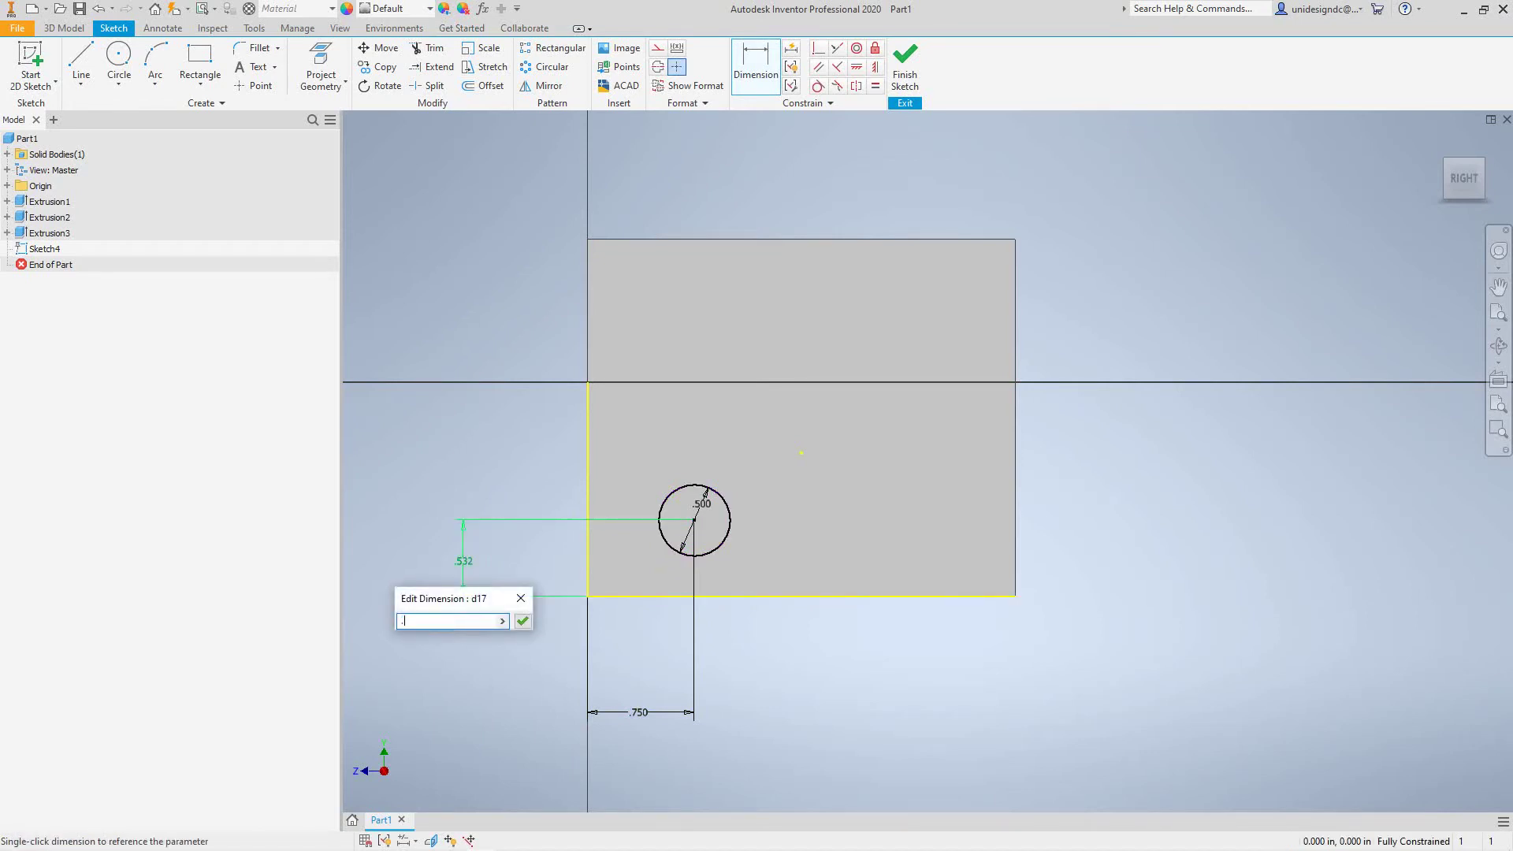
key(Return)
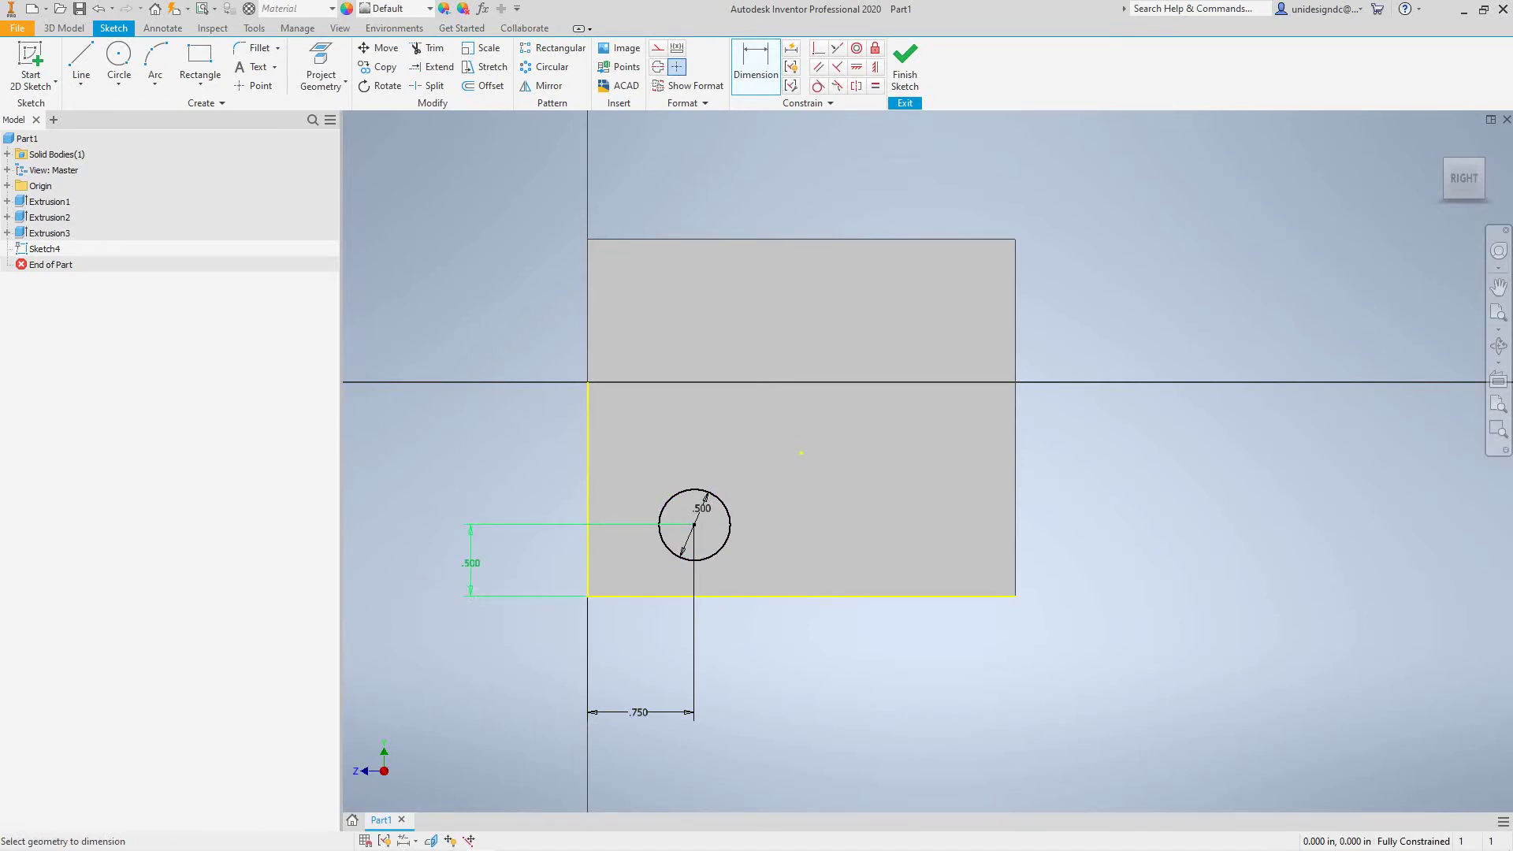
key(Escape)
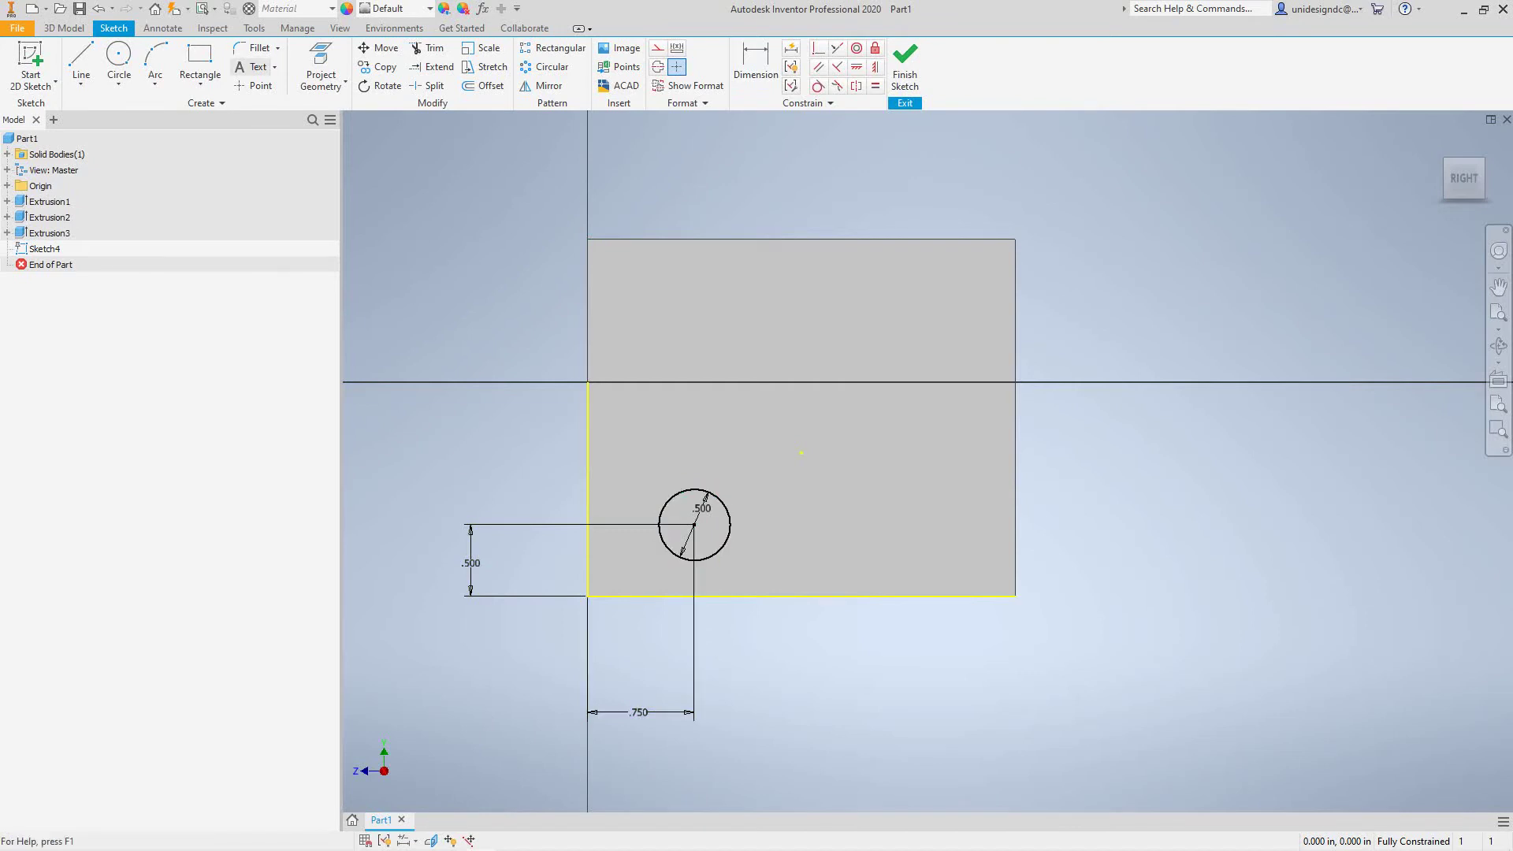
Draw a second circle of 0.5 in diameter near the flange face's right edge, level with the first circle's center.
click(119, 63)
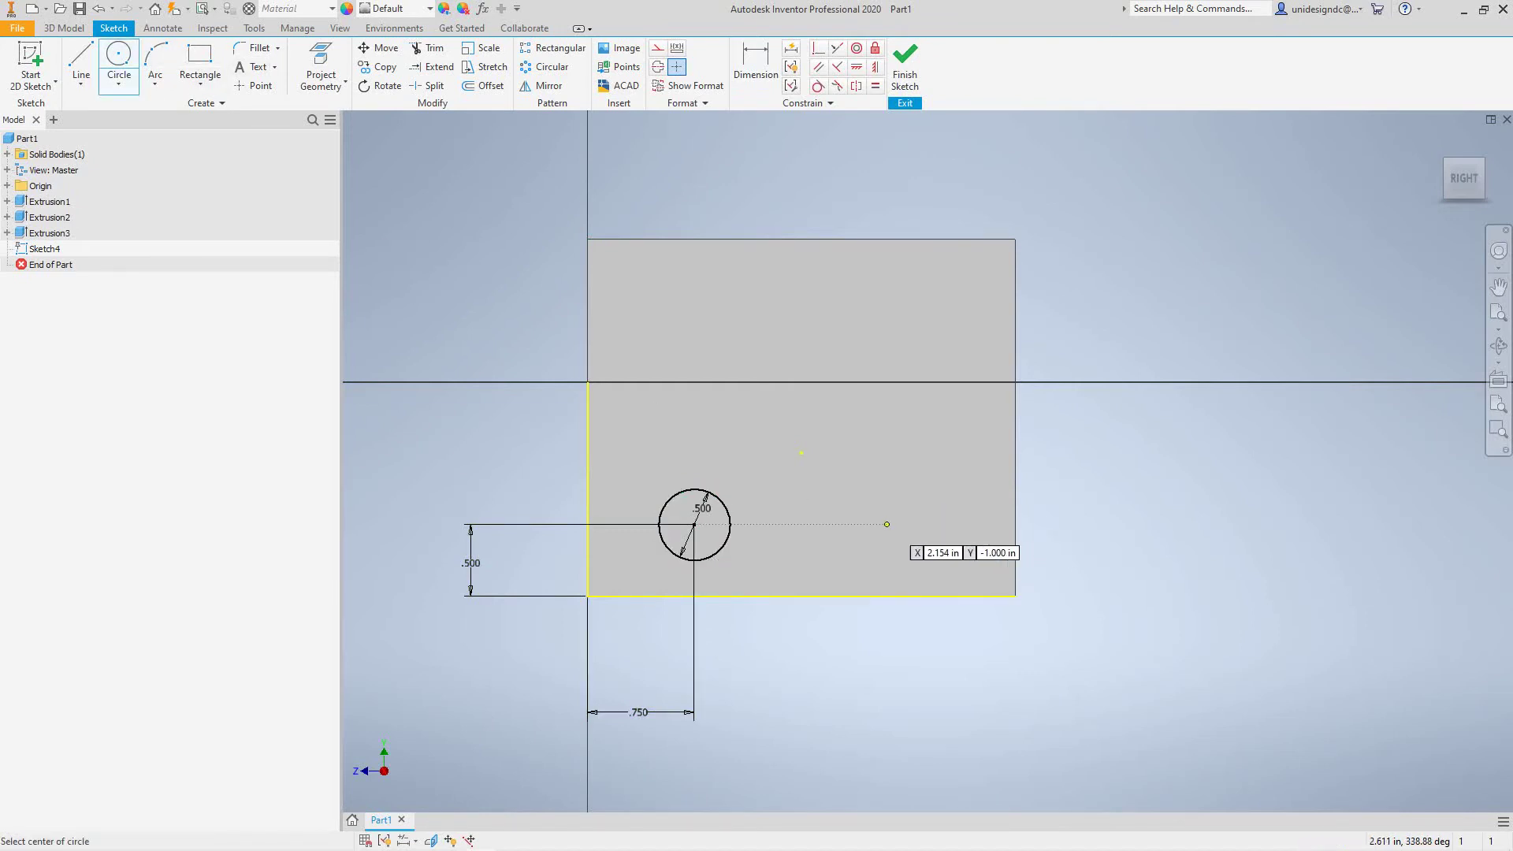
click(949, 524)
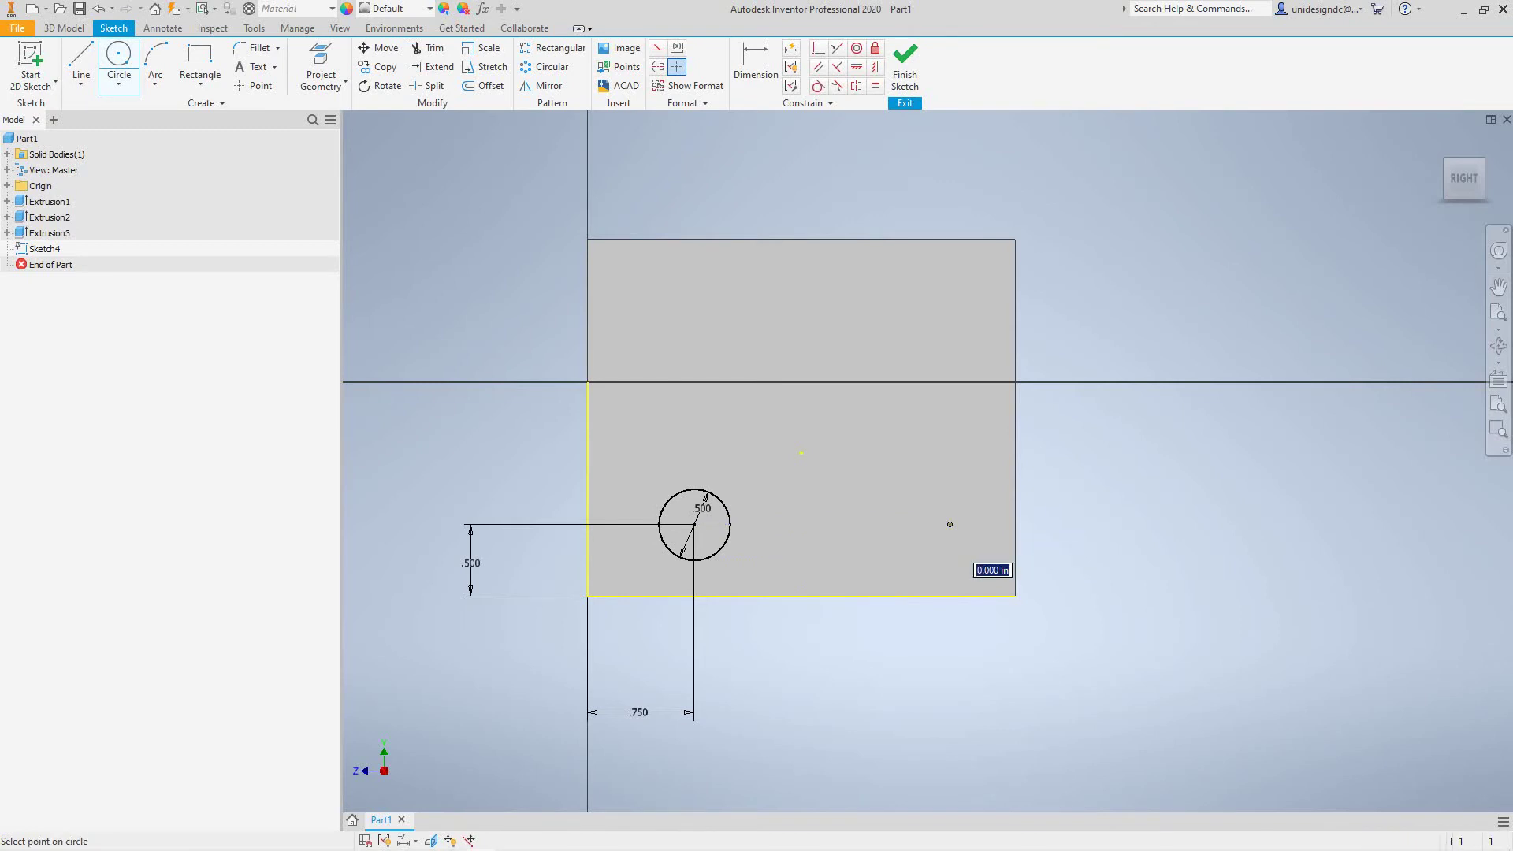
text(.5)
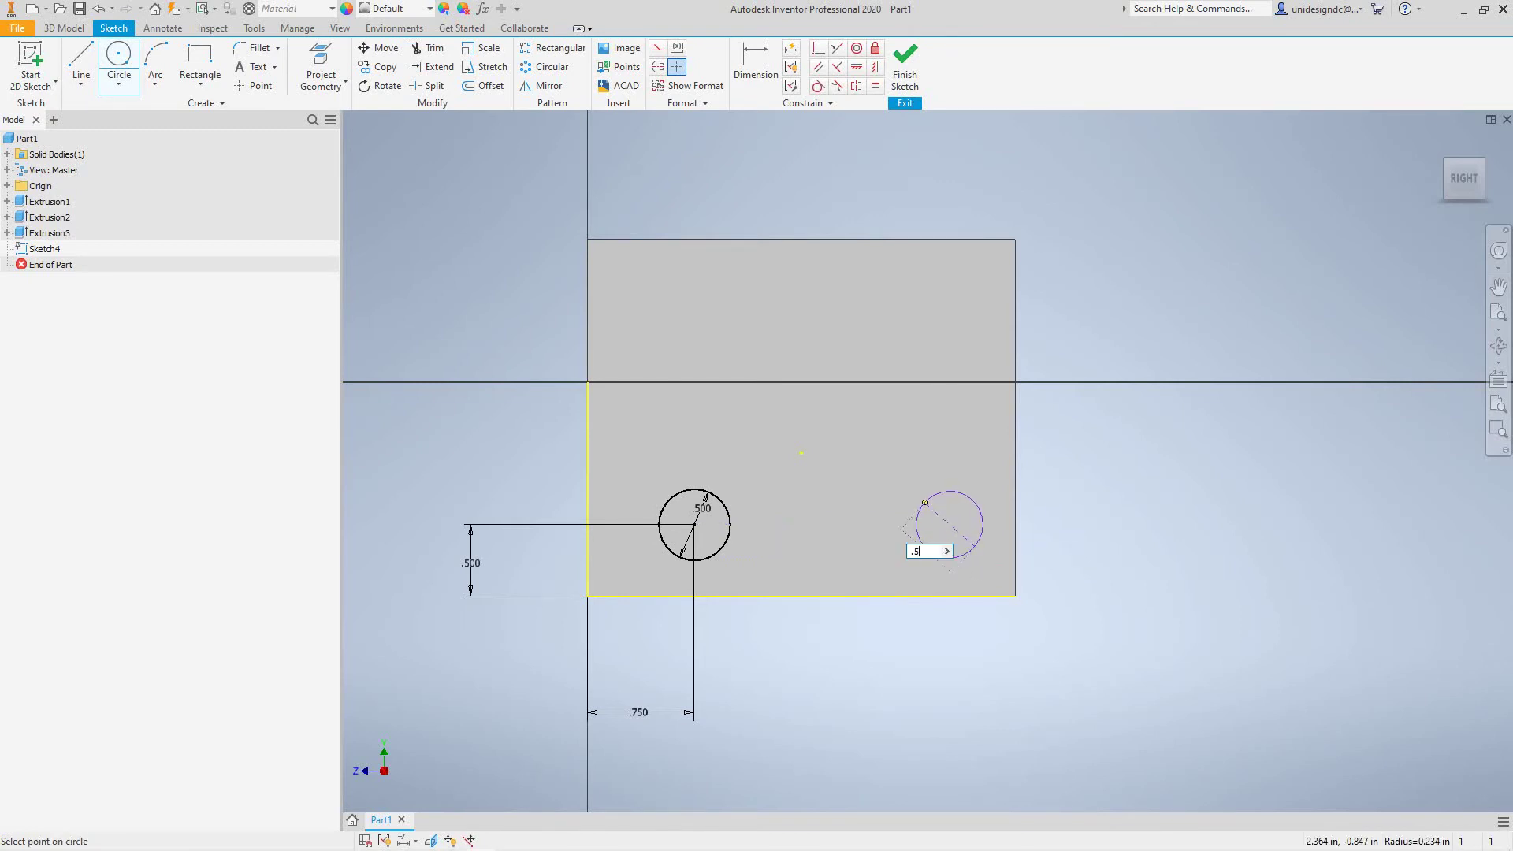
key(Return)
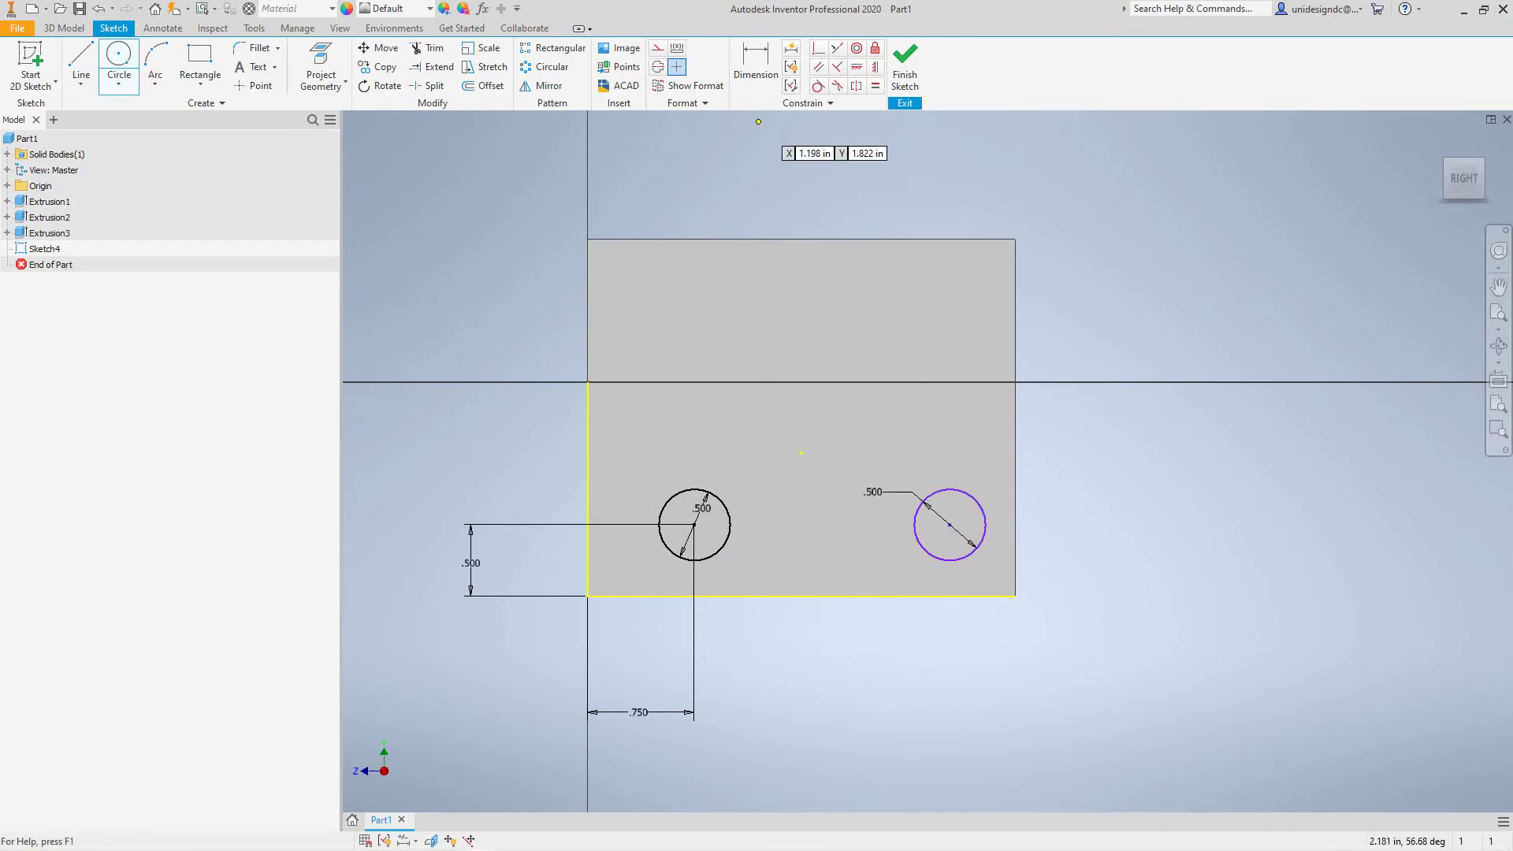
Dimension the second circle's center 0.5 in vertically from the bottom edge of the flange face.
click(756, 63)
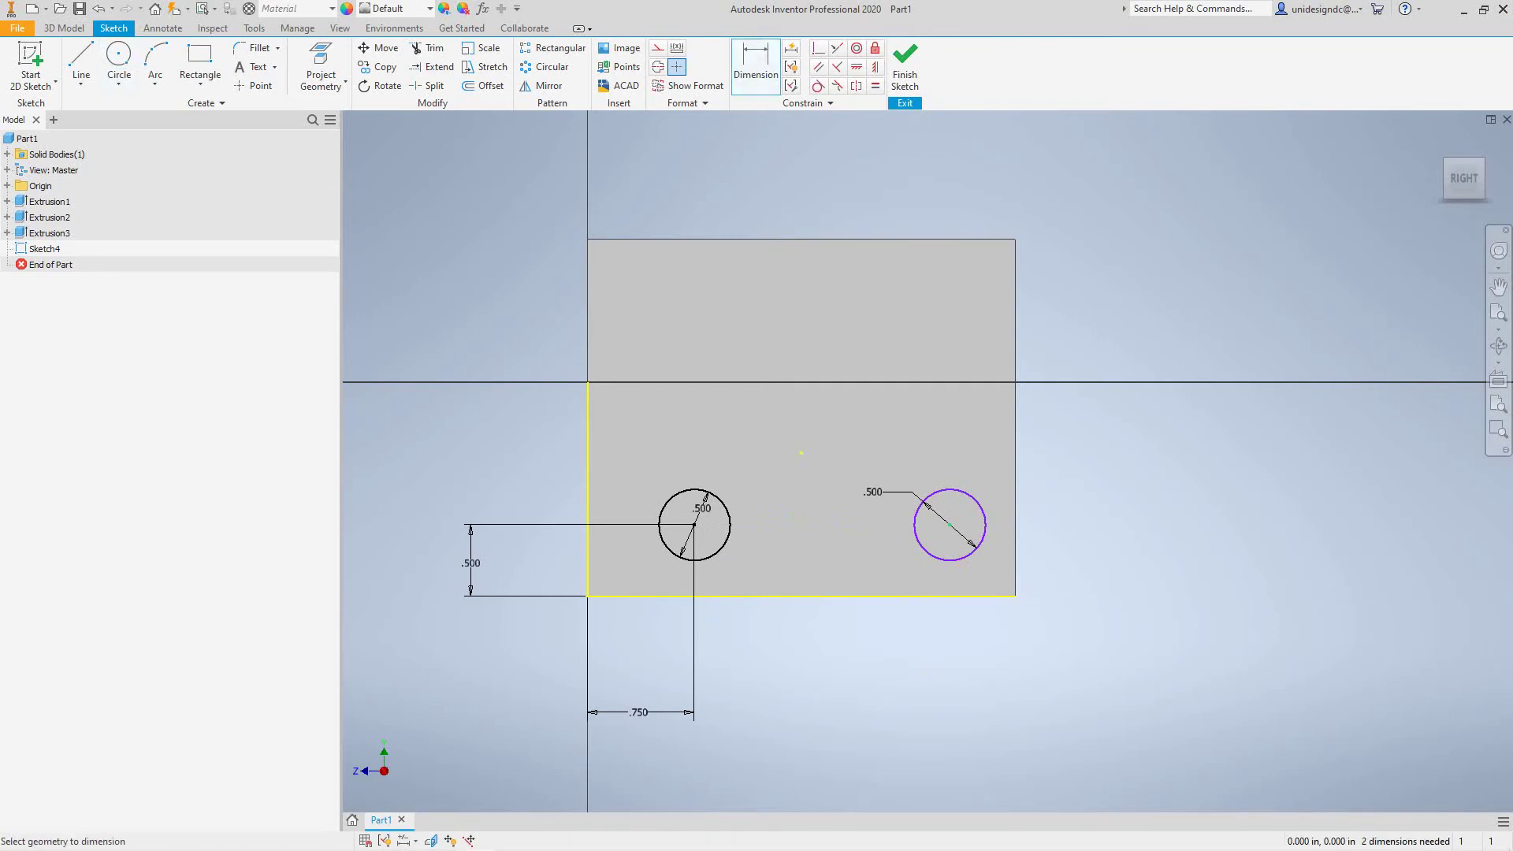
click(950, 524)
click(958, 597)
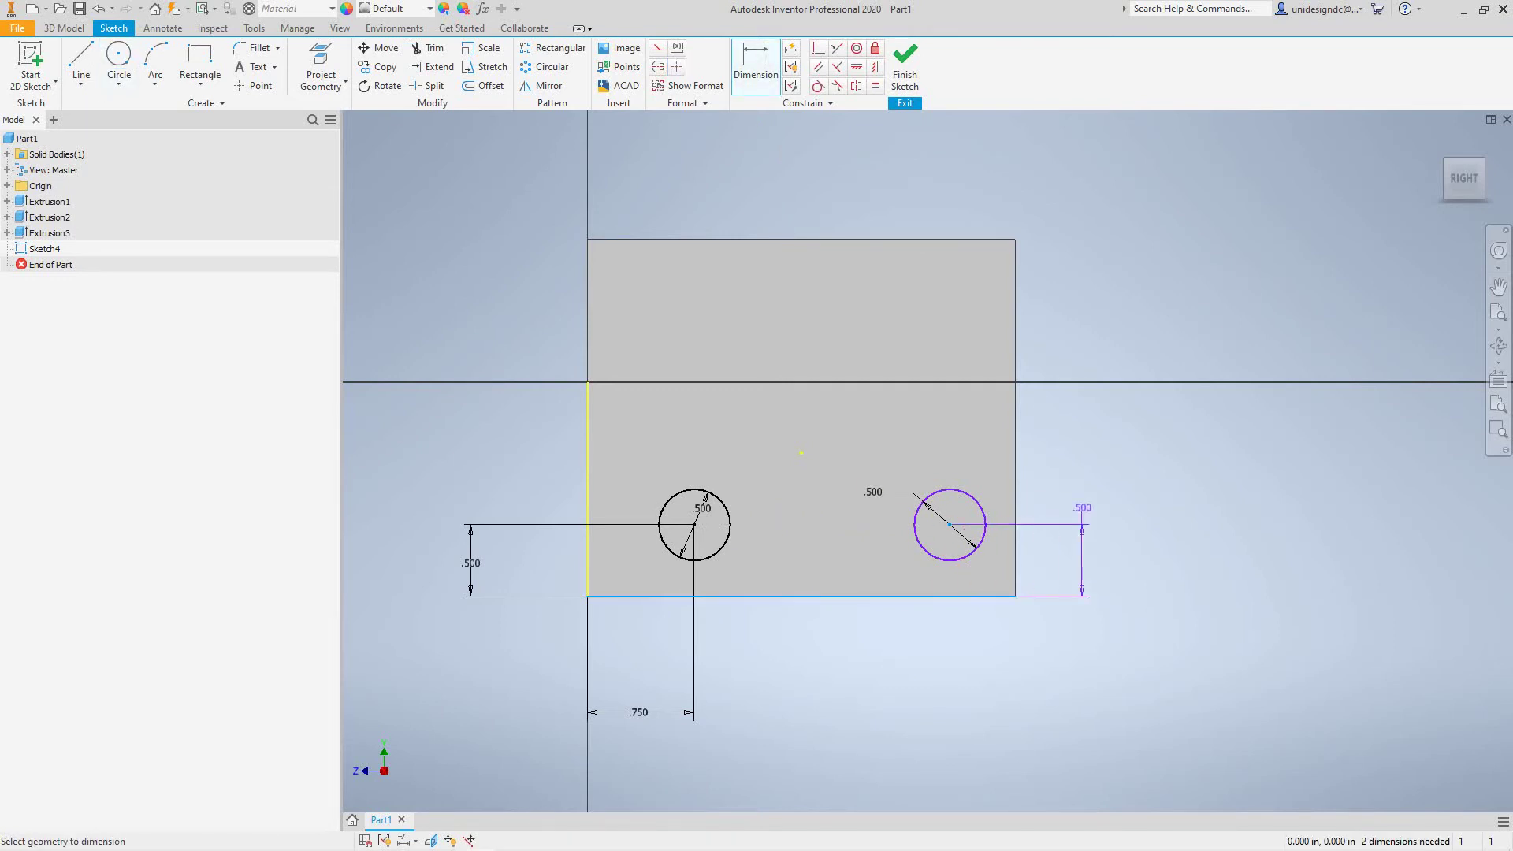
click(1196, 559)
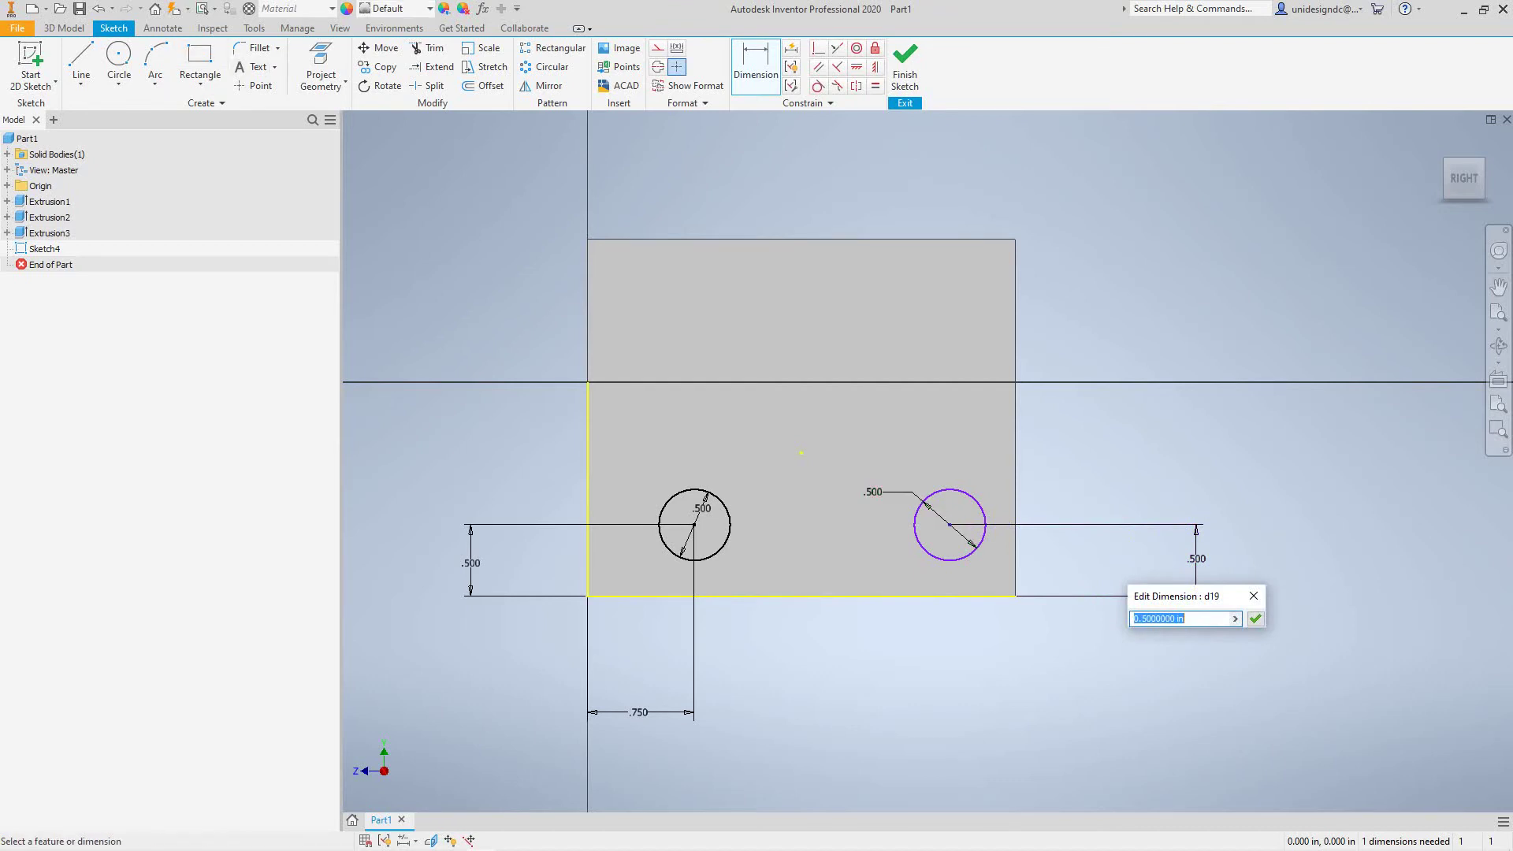
key(Return)
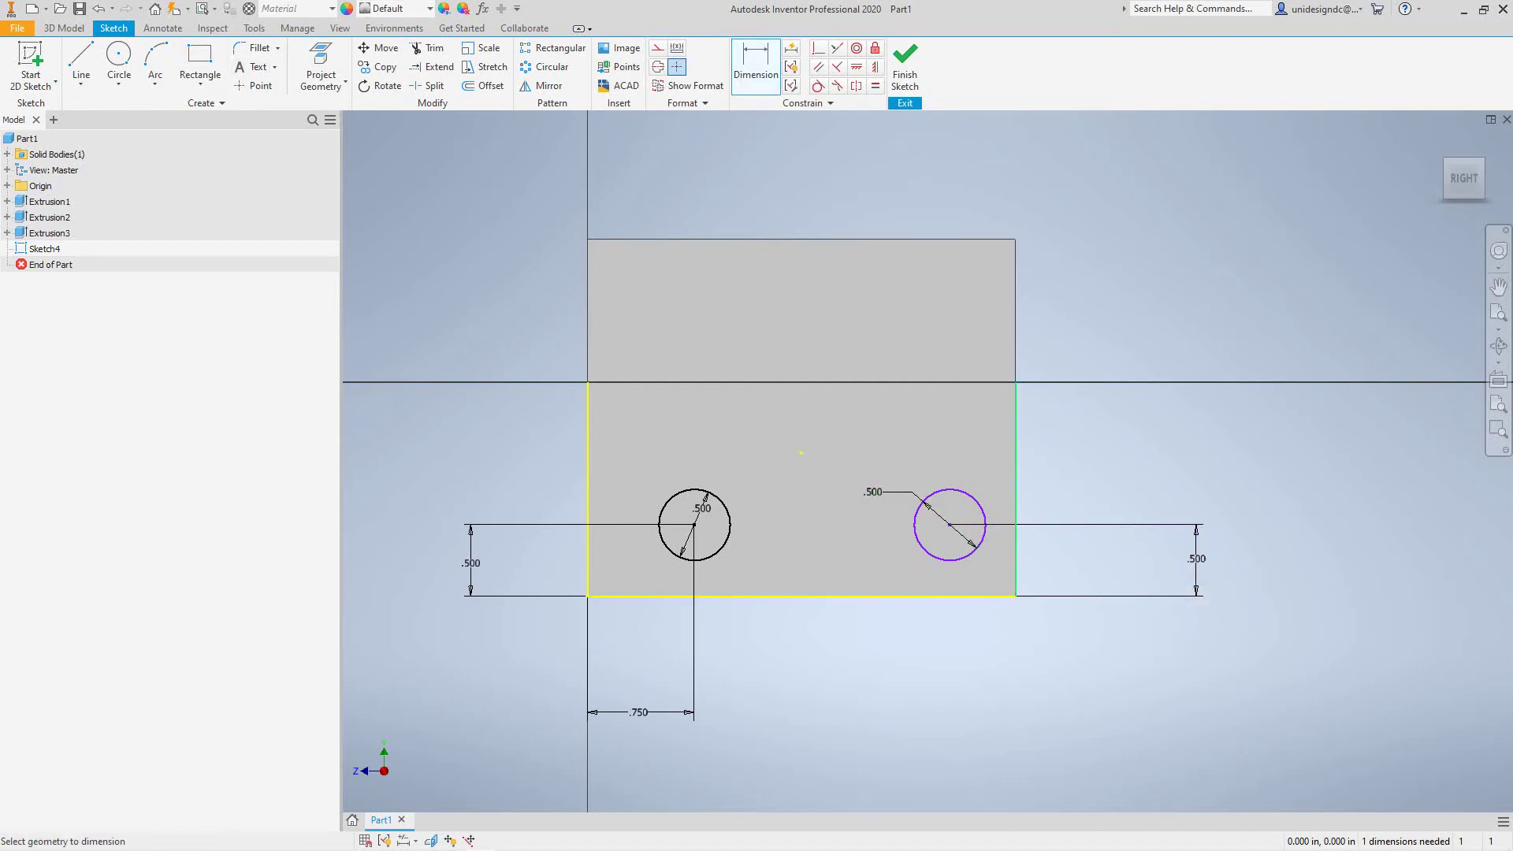
Dimension the second circle's center 0.75 in horizontally from the right edge of the flange face.
click(1016, 514)
click(949, 525)
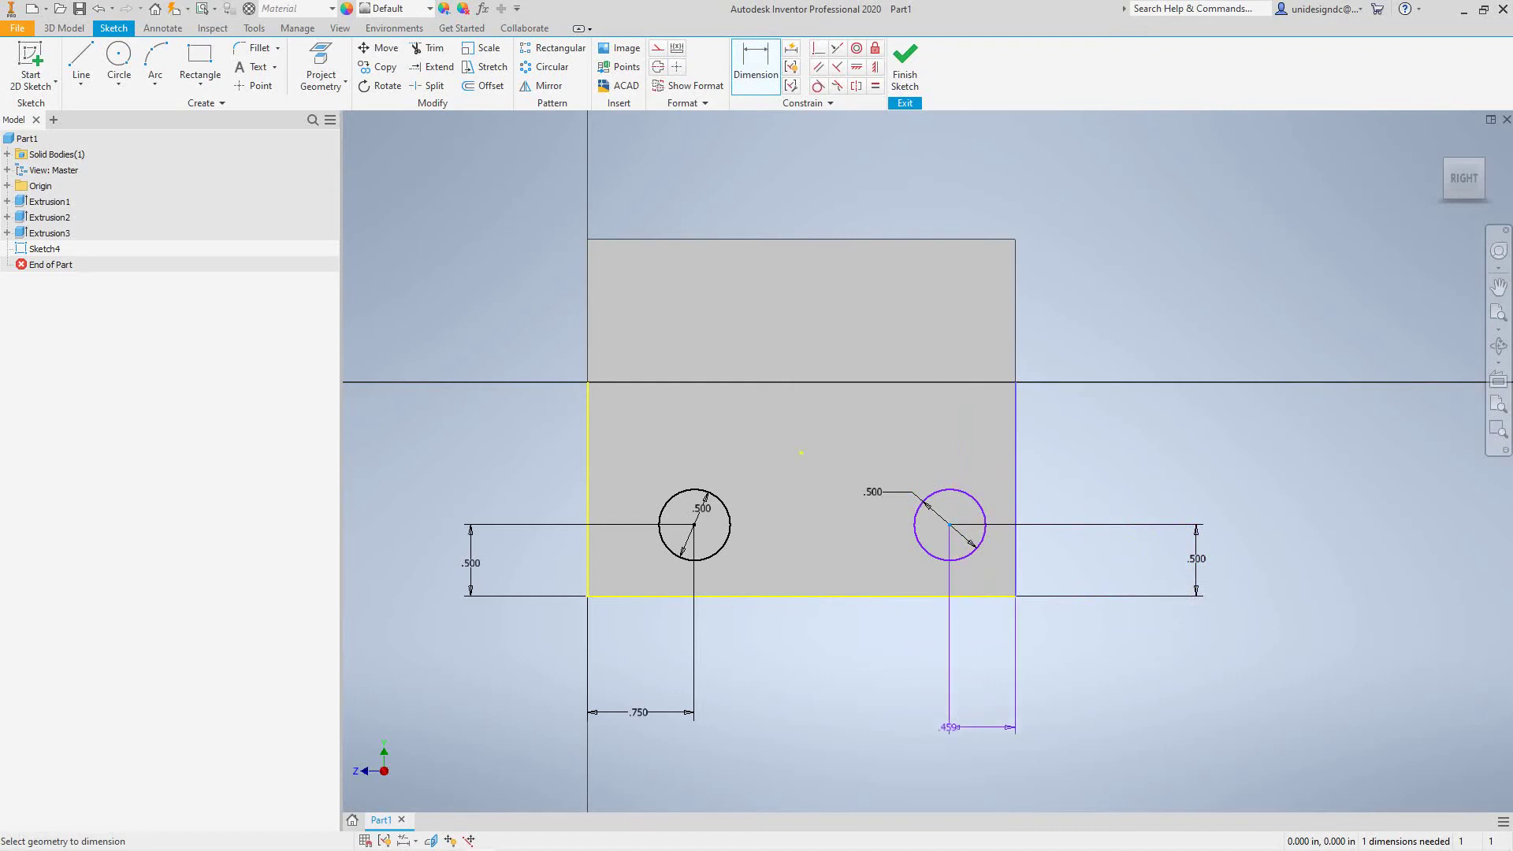
click(985, 718)
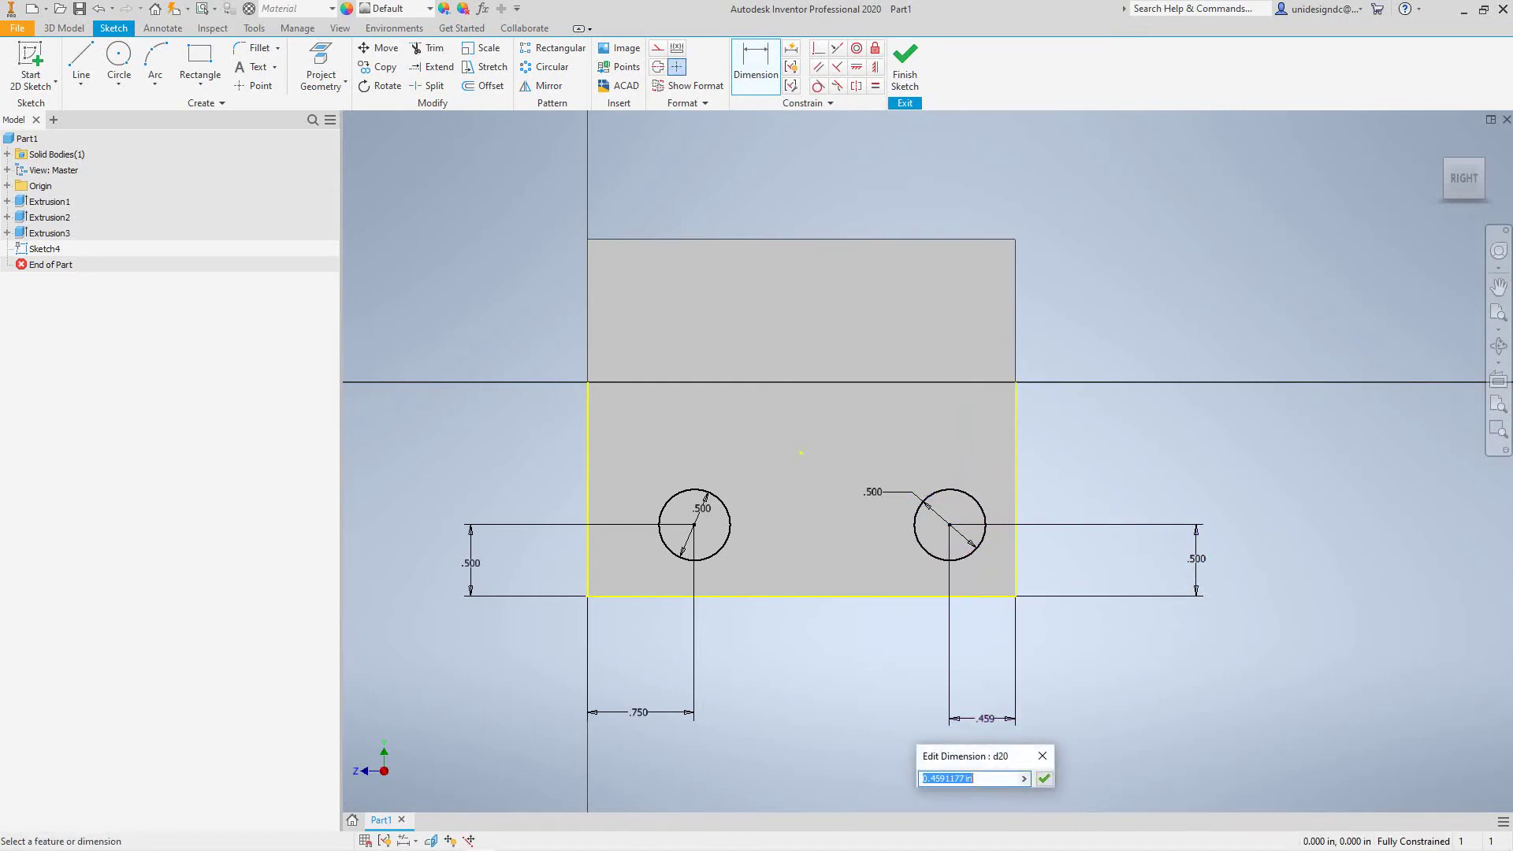
text(.75)
key(Return)
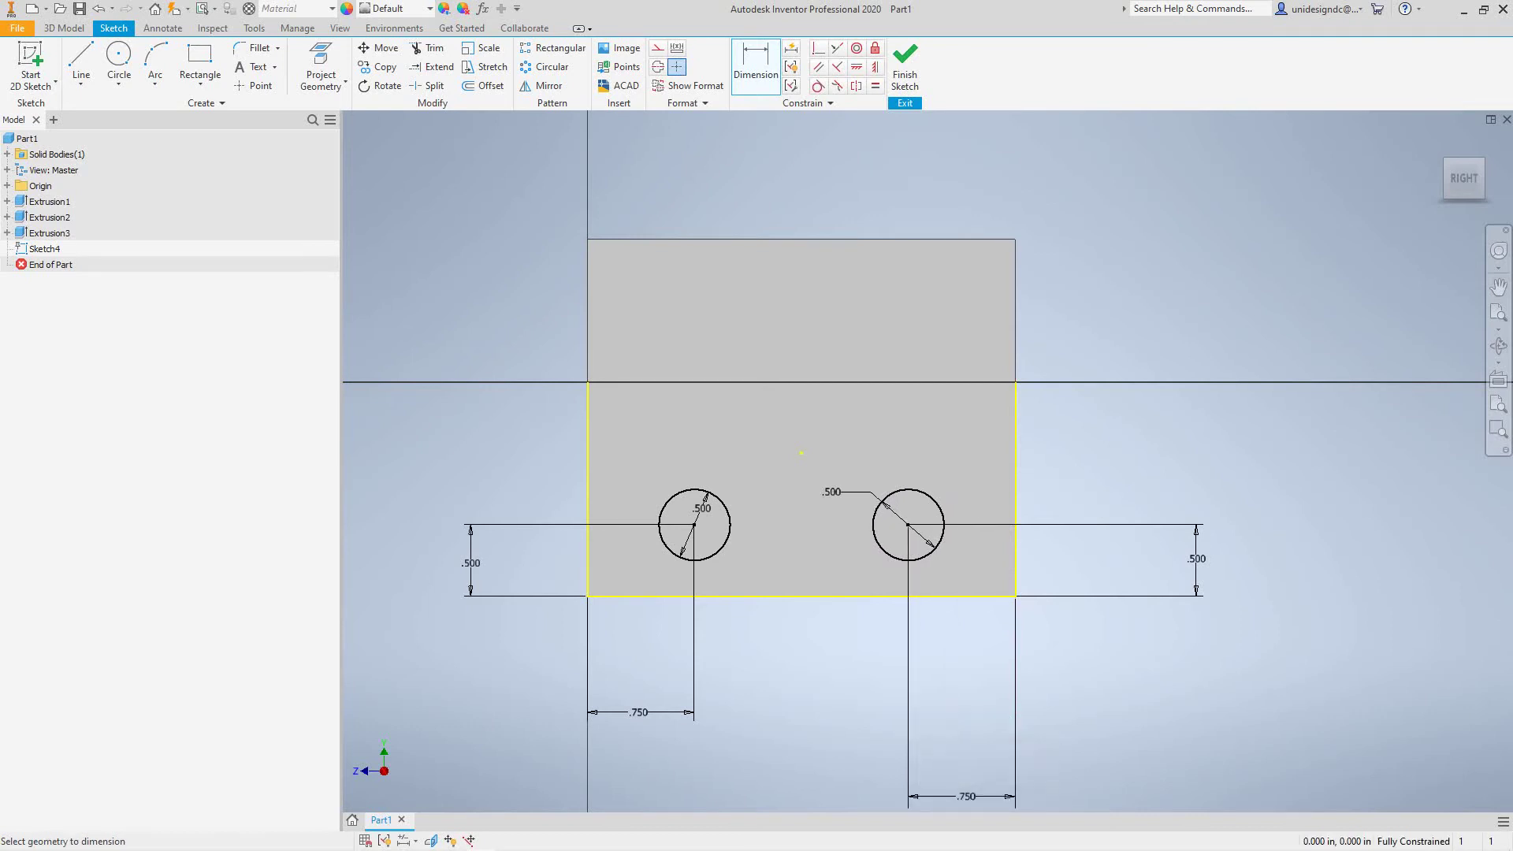
Finish the sketch and extrude both circles 1 in inward as a cut to make the downward flange's two holes.
key(F2)
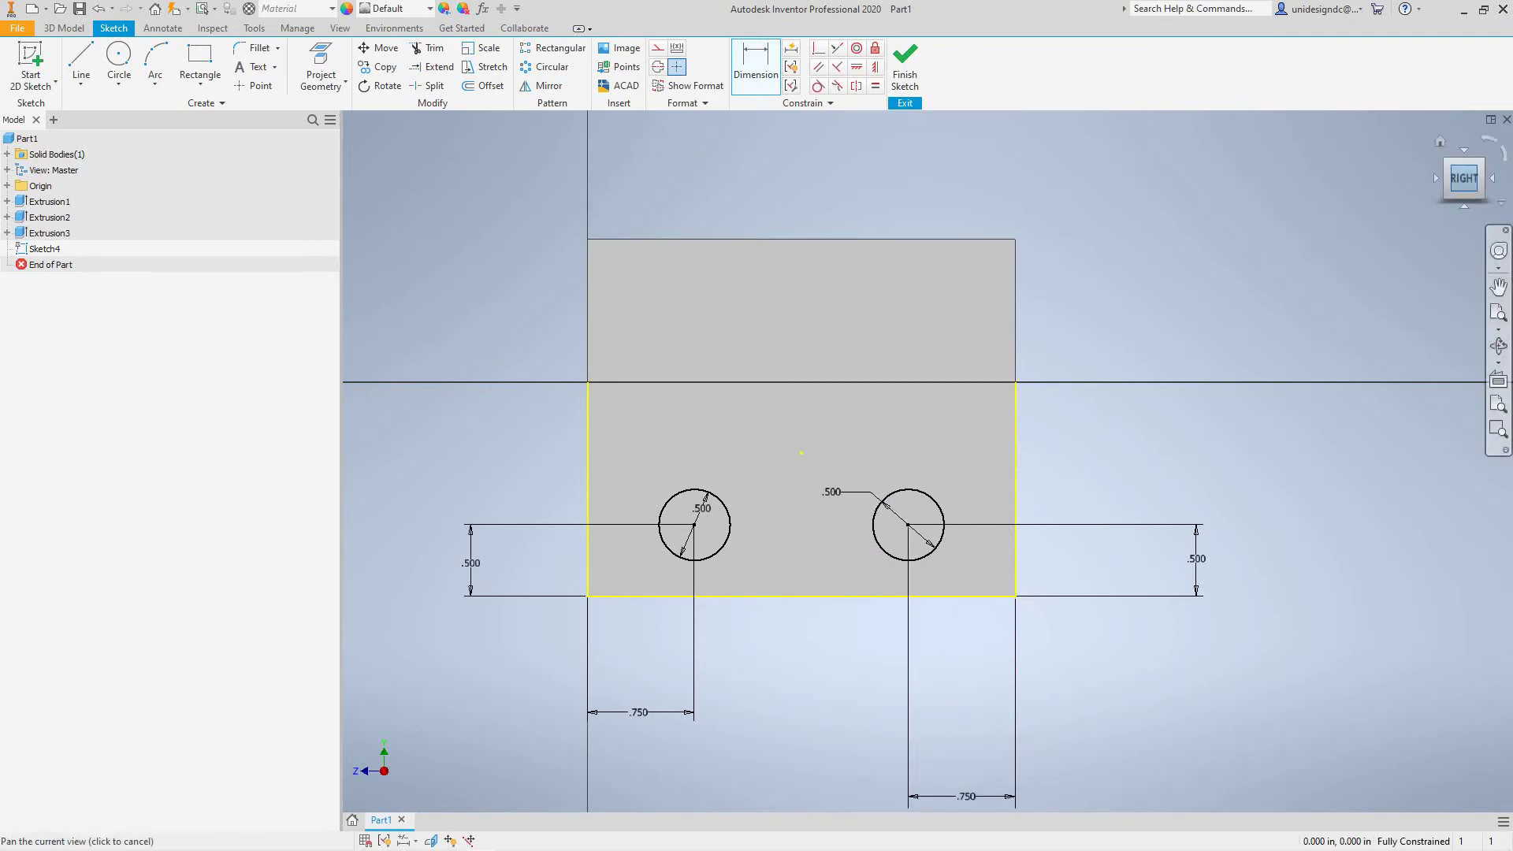
shift+middle_drag(1418, 142, 1349, 264)
scroll(1349, 264, down, 3)
scroll(1348, 264, up, 5)
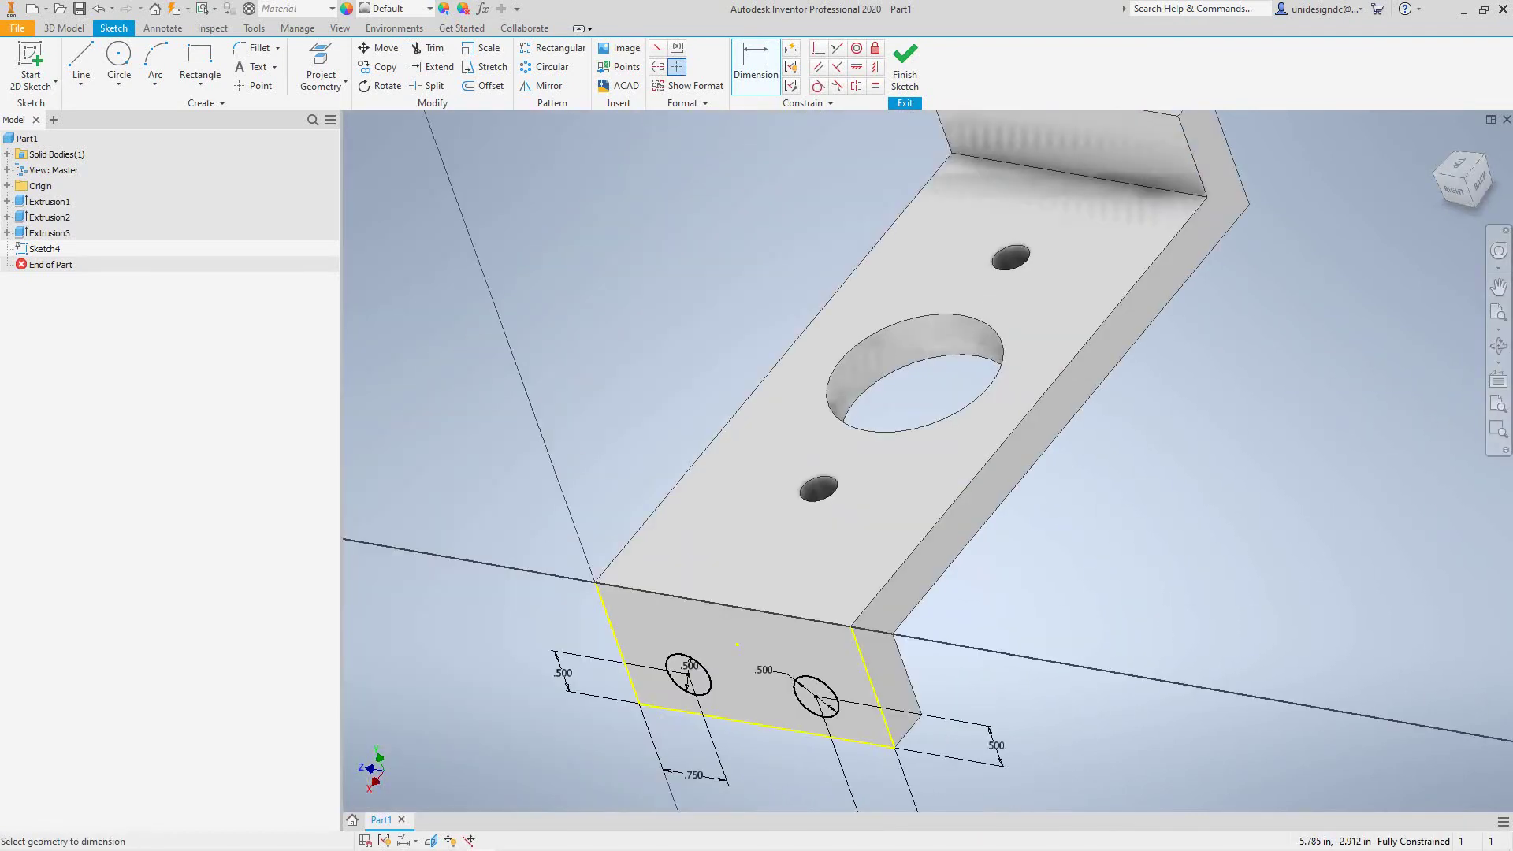
click(905, 67)
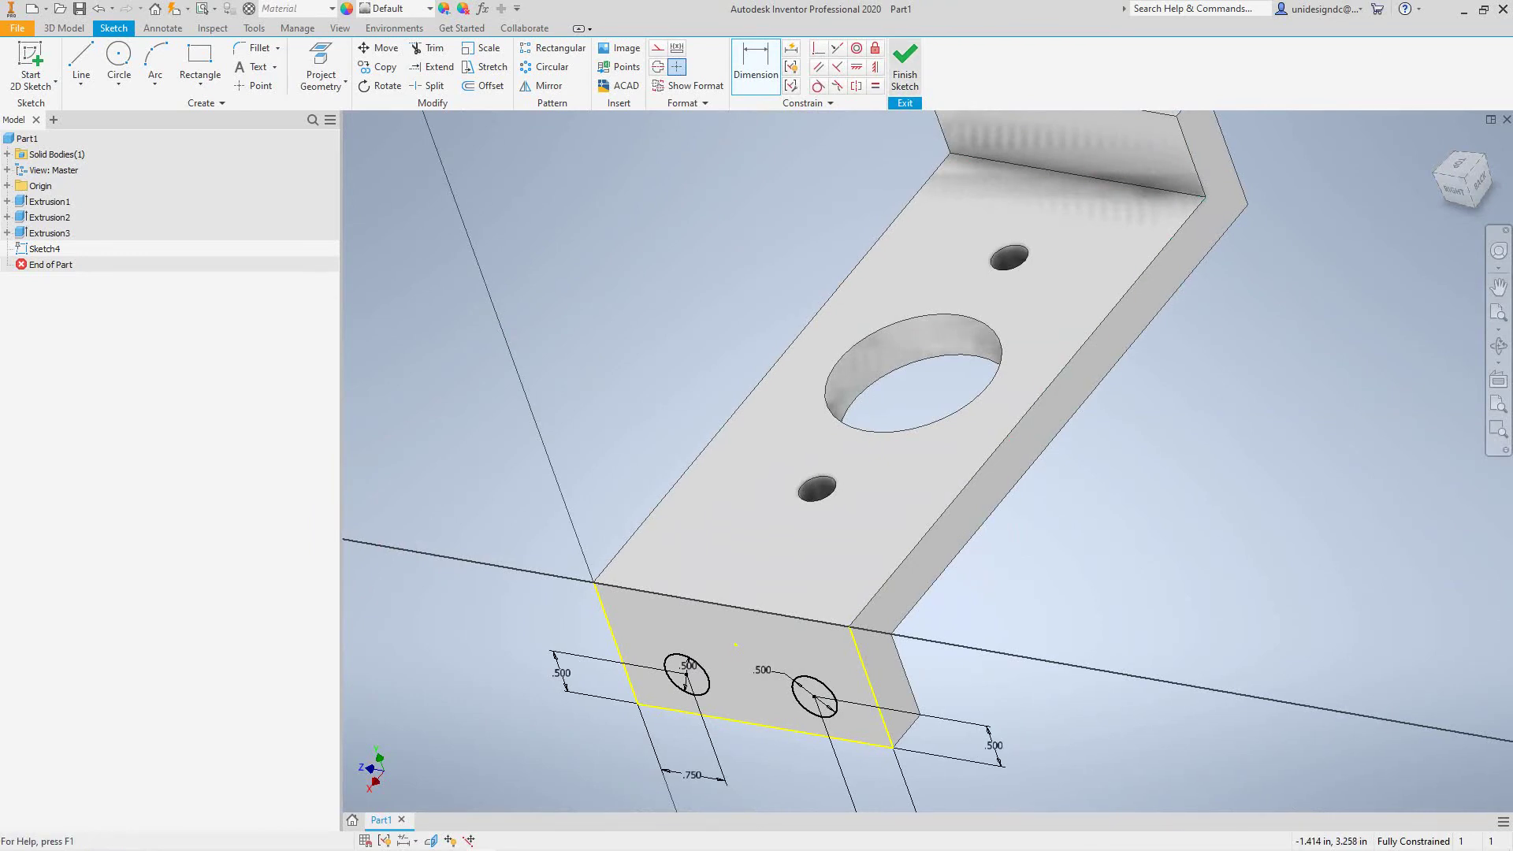
key(e)
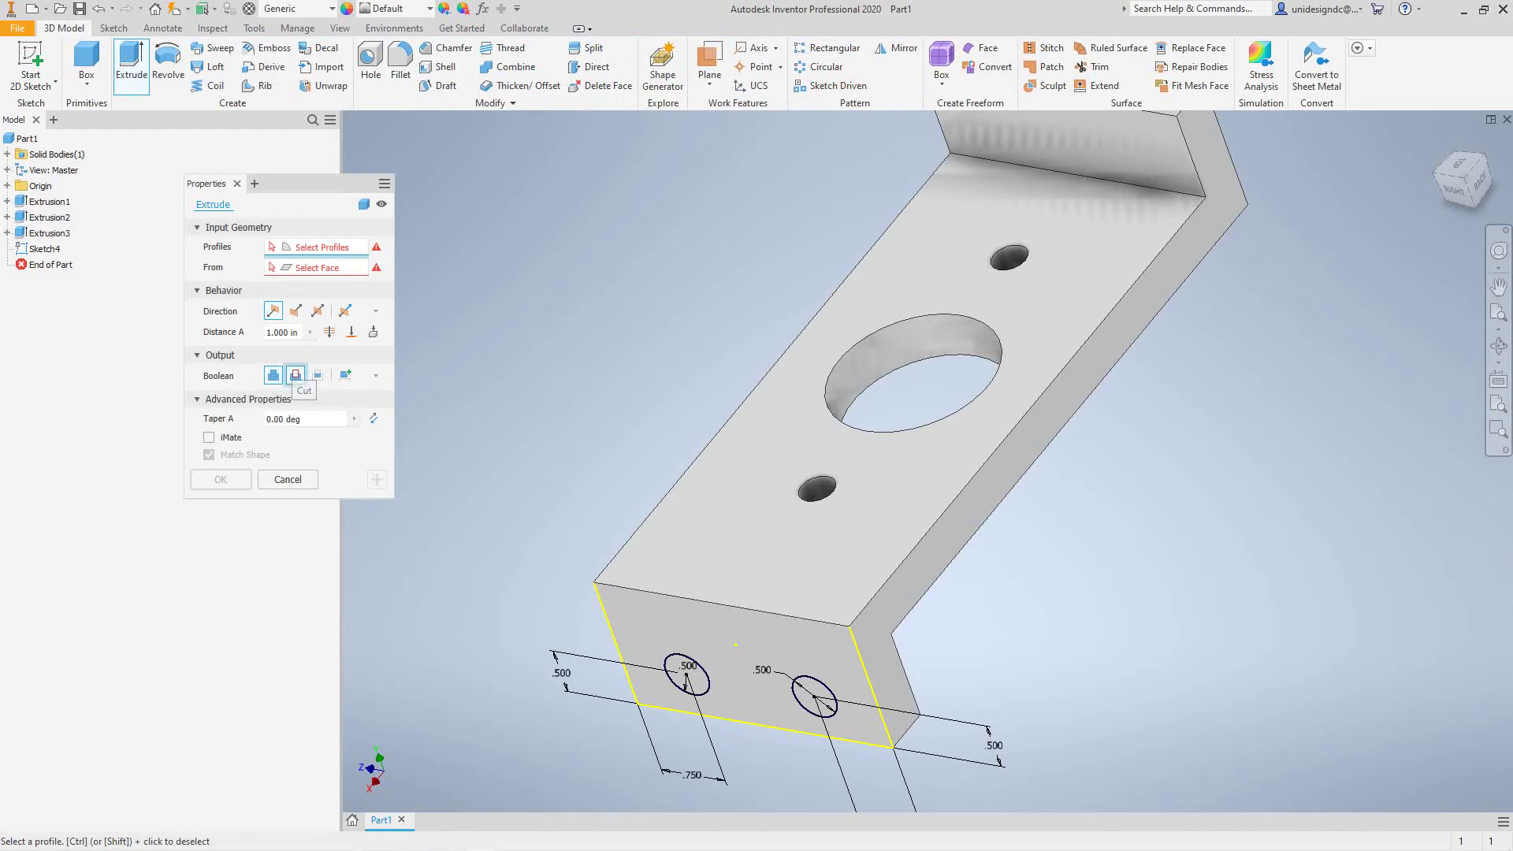
click(295, 375)
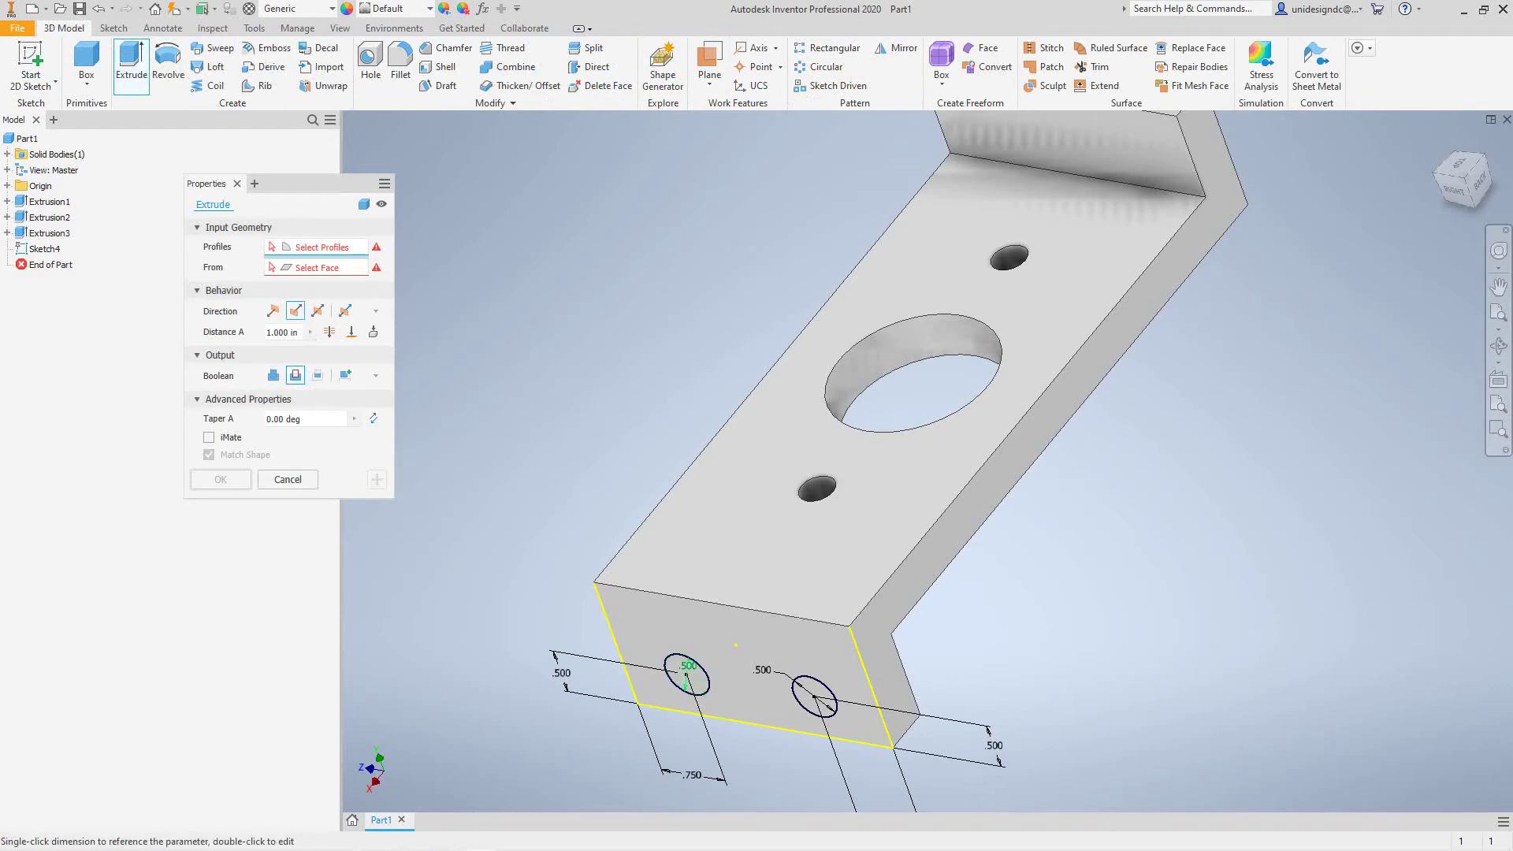
click(686, 679)
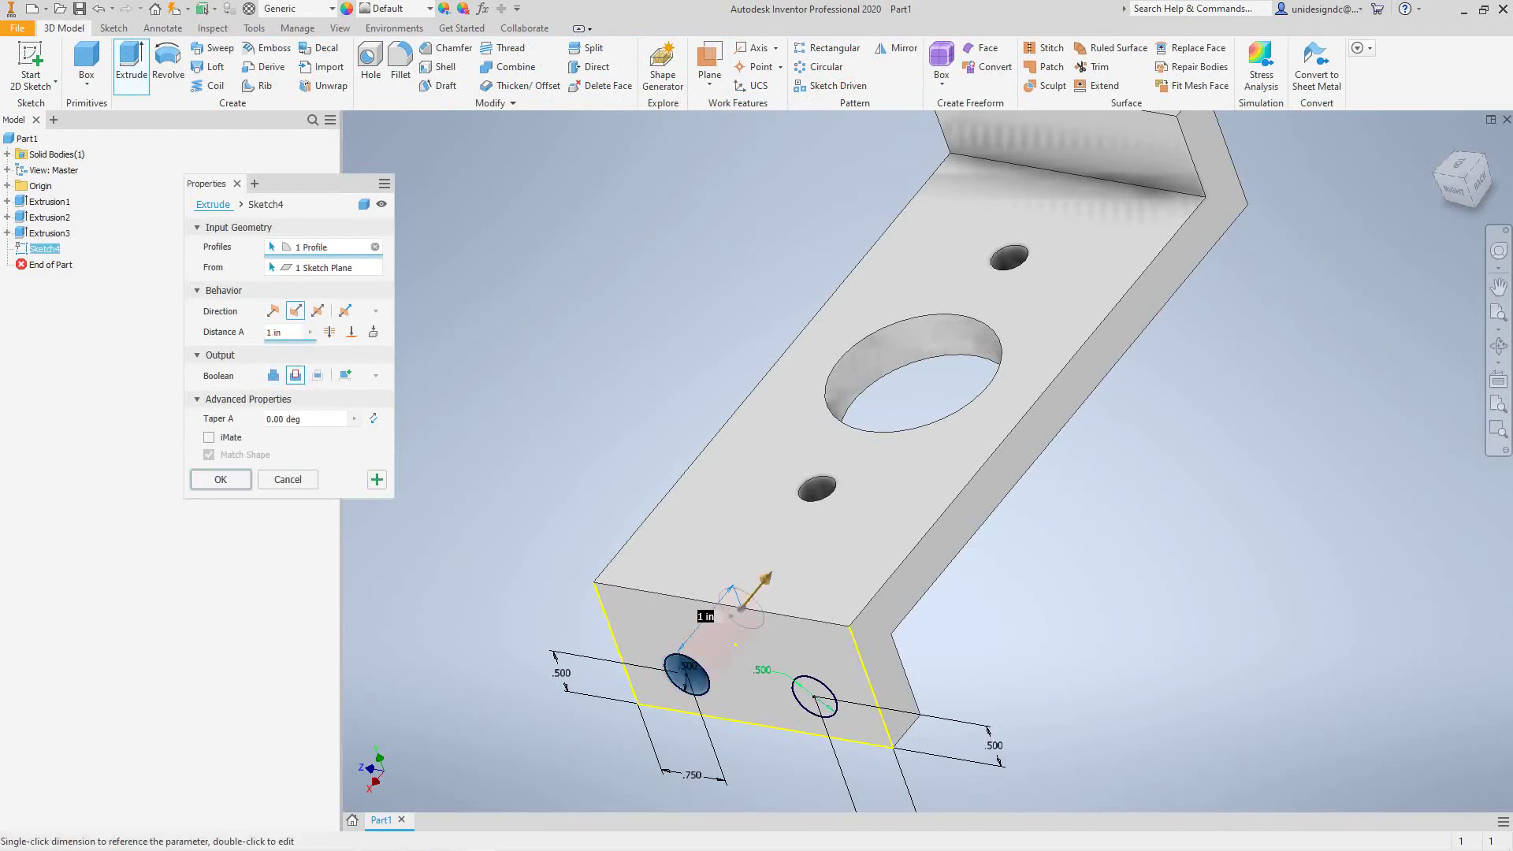
click(814, 696)
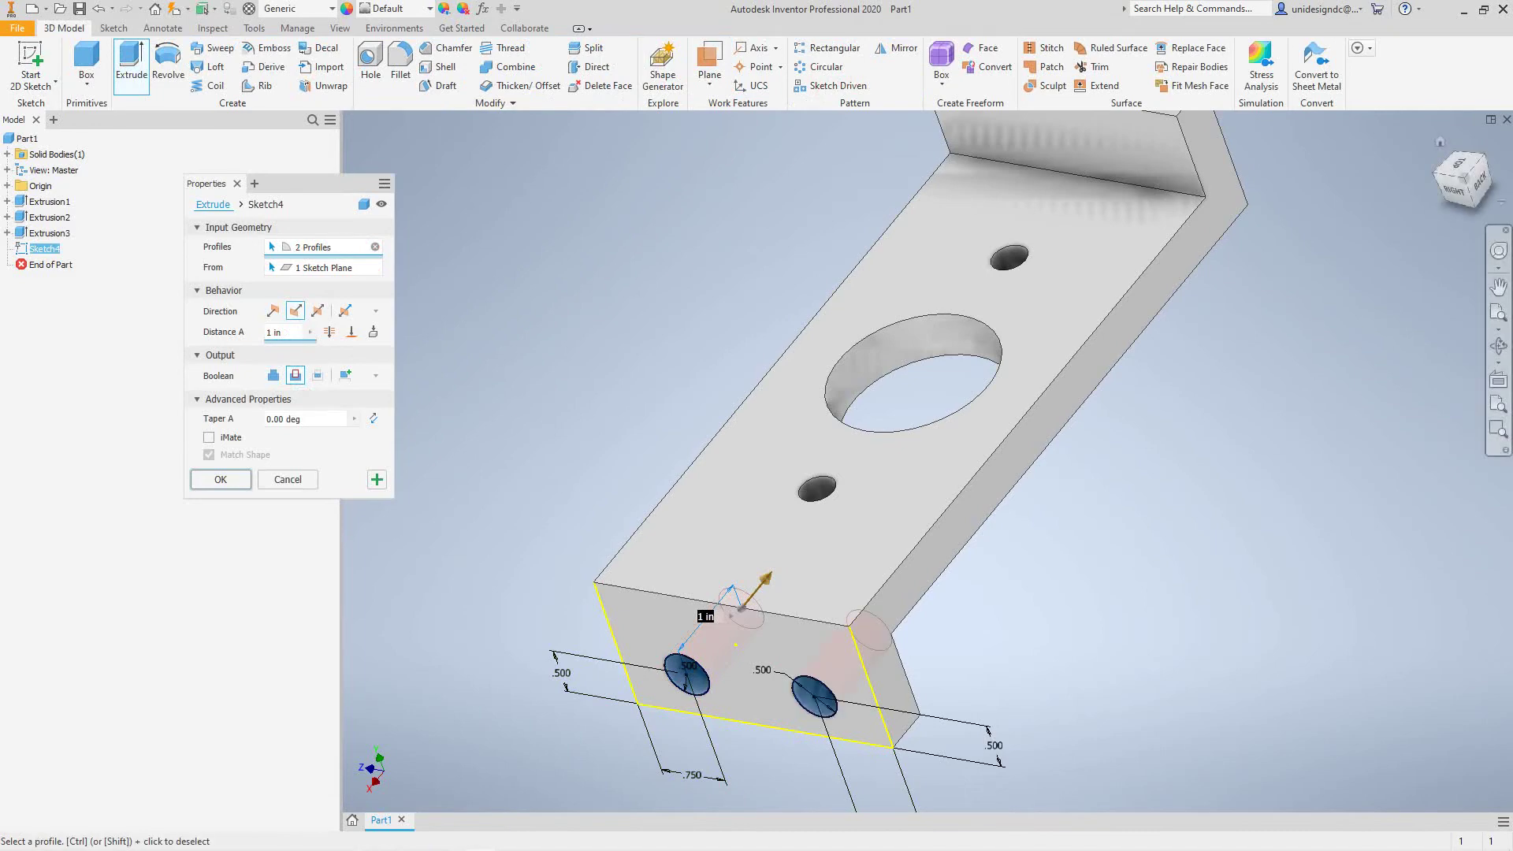
mouse_move(961, 457)
shift+middle_down()
mouse_move(942, 291)
mouse_move(732, 260)
mouse_move(967, 450)
shift+middle_up()
key(F6)
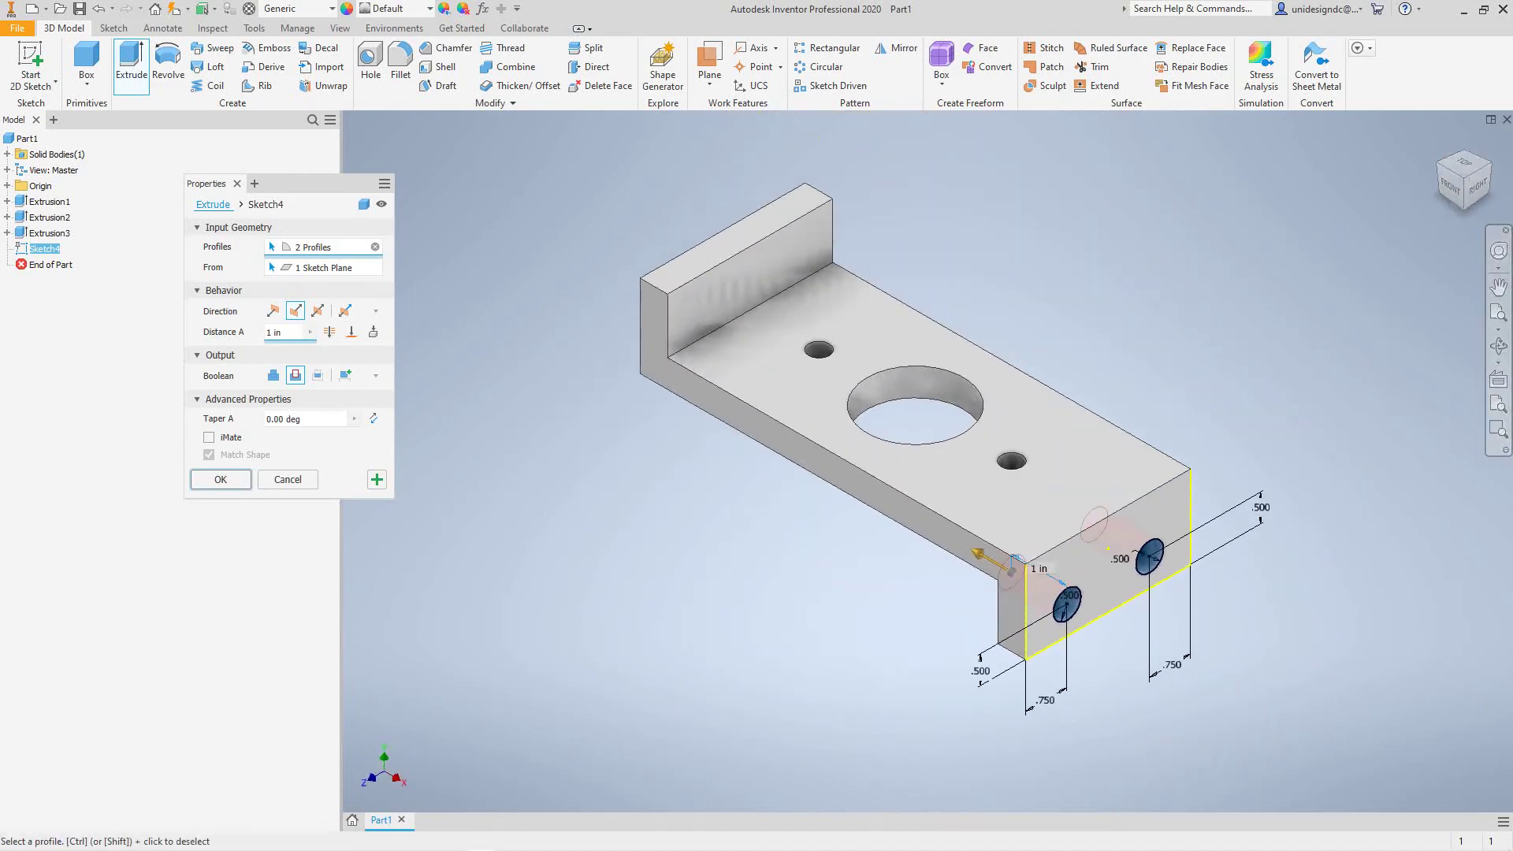
key(Return)
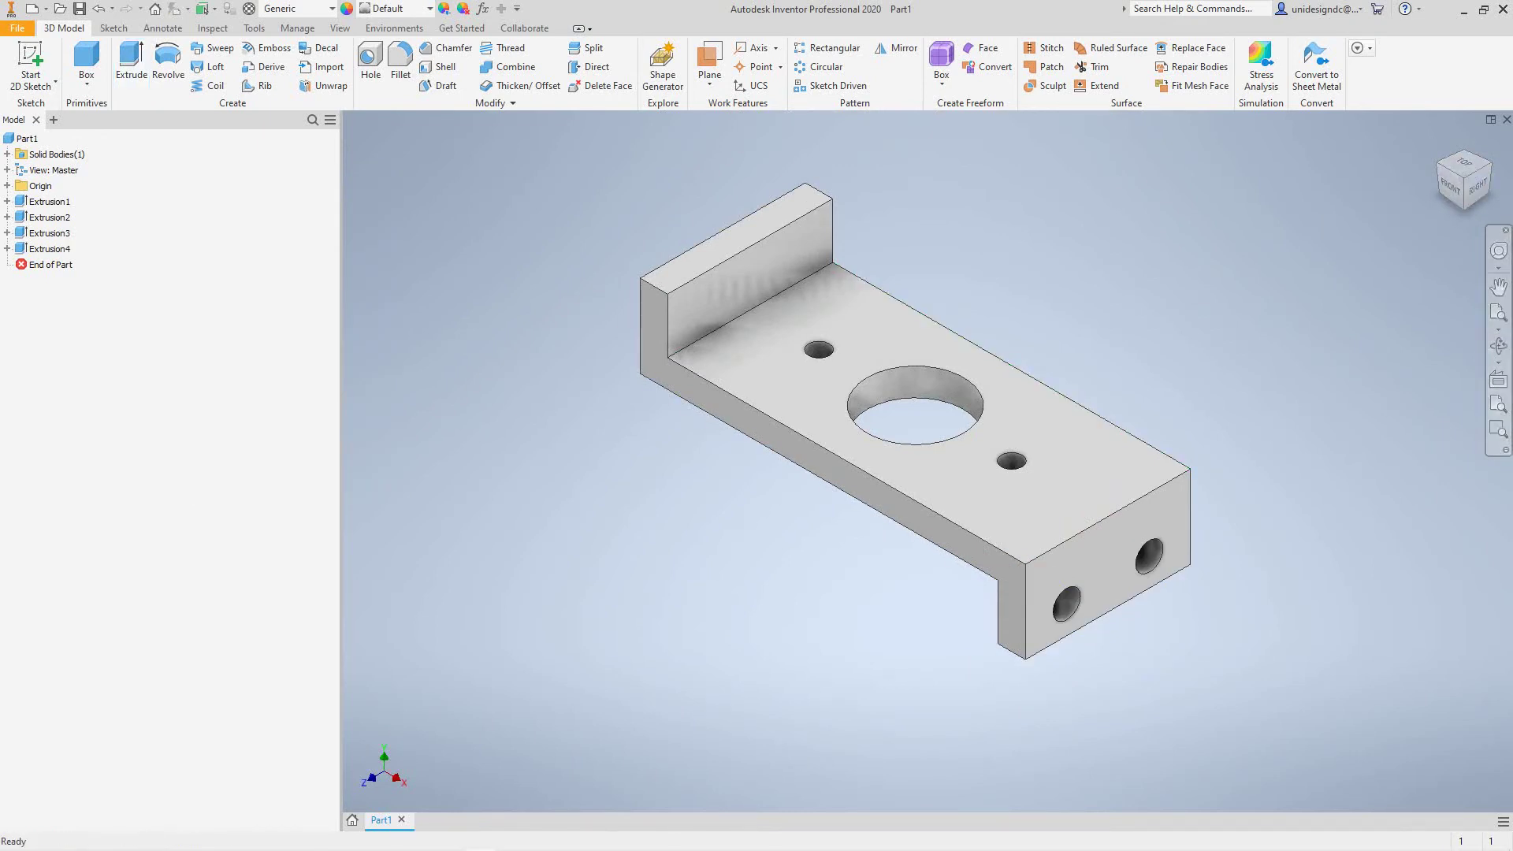
Start a new sketch on the outer end face of the upward flange.
drag(1464, 181, 1462, 182)
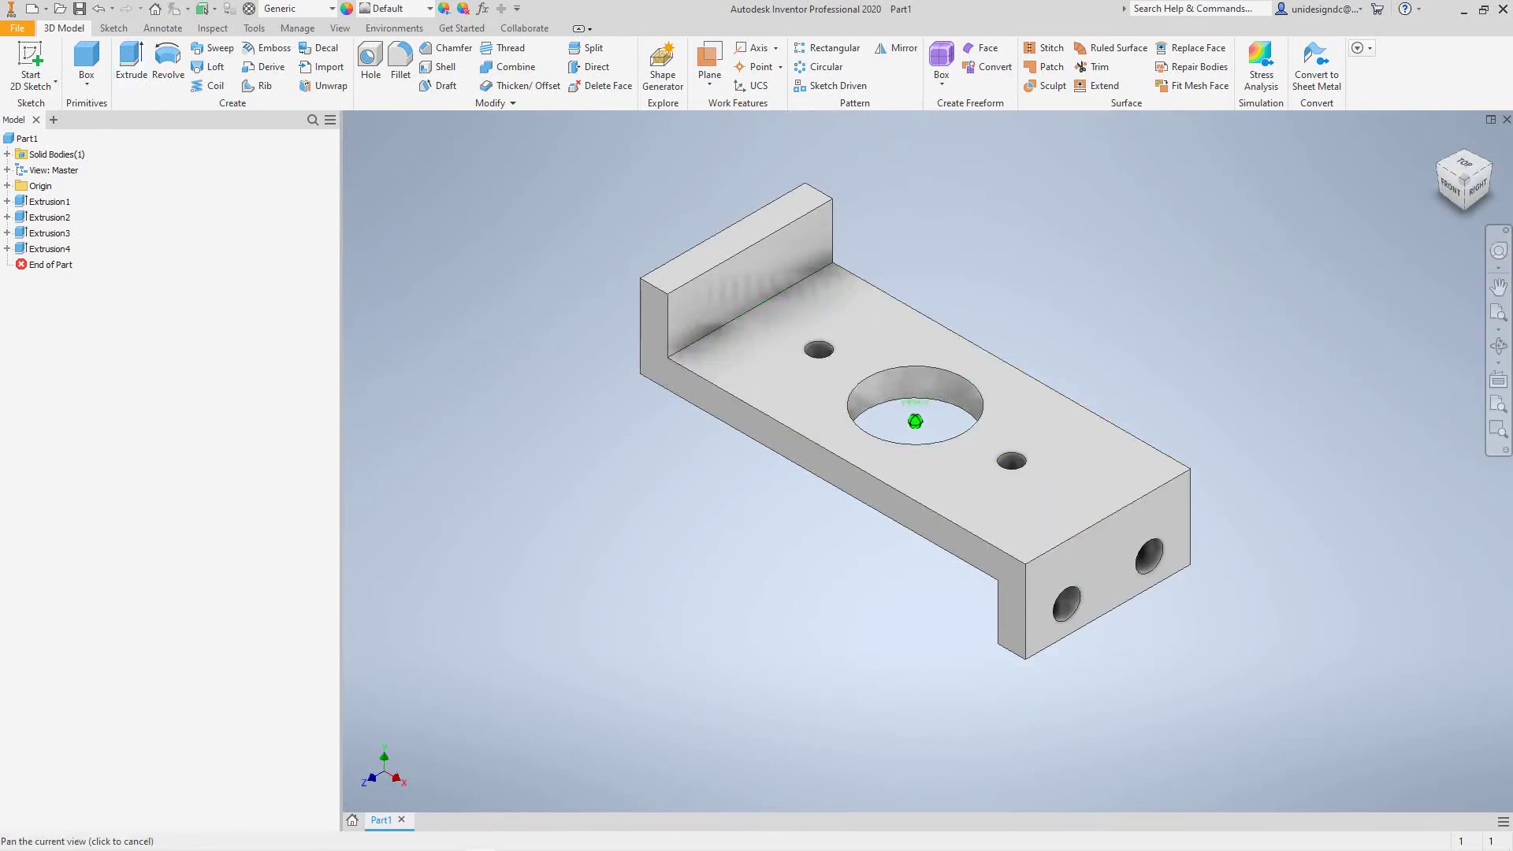
shift+middle_drag(914, 422, 1119, 374)
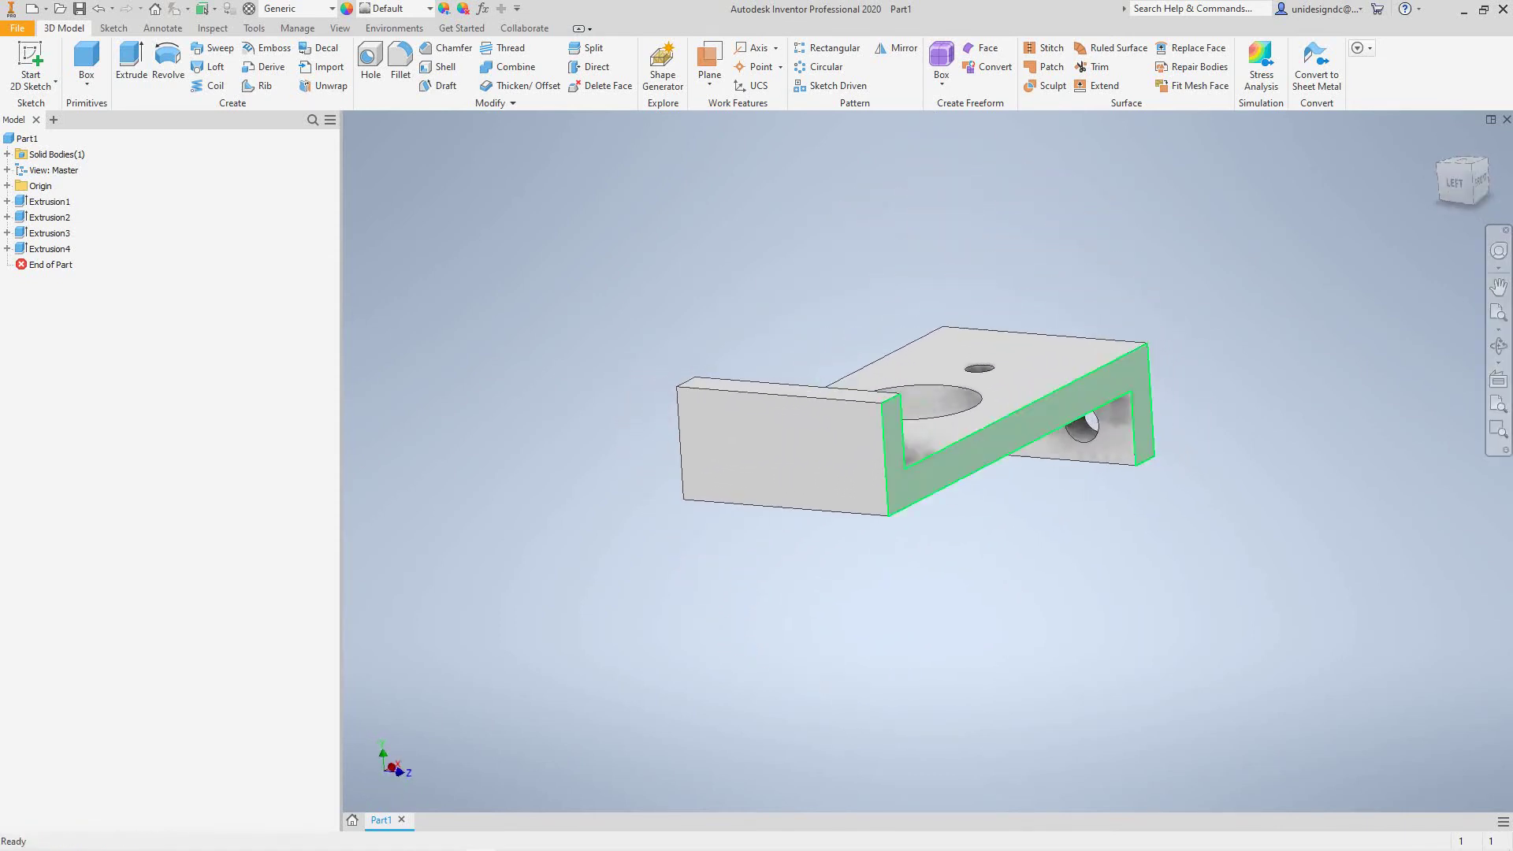
click(759, 473)
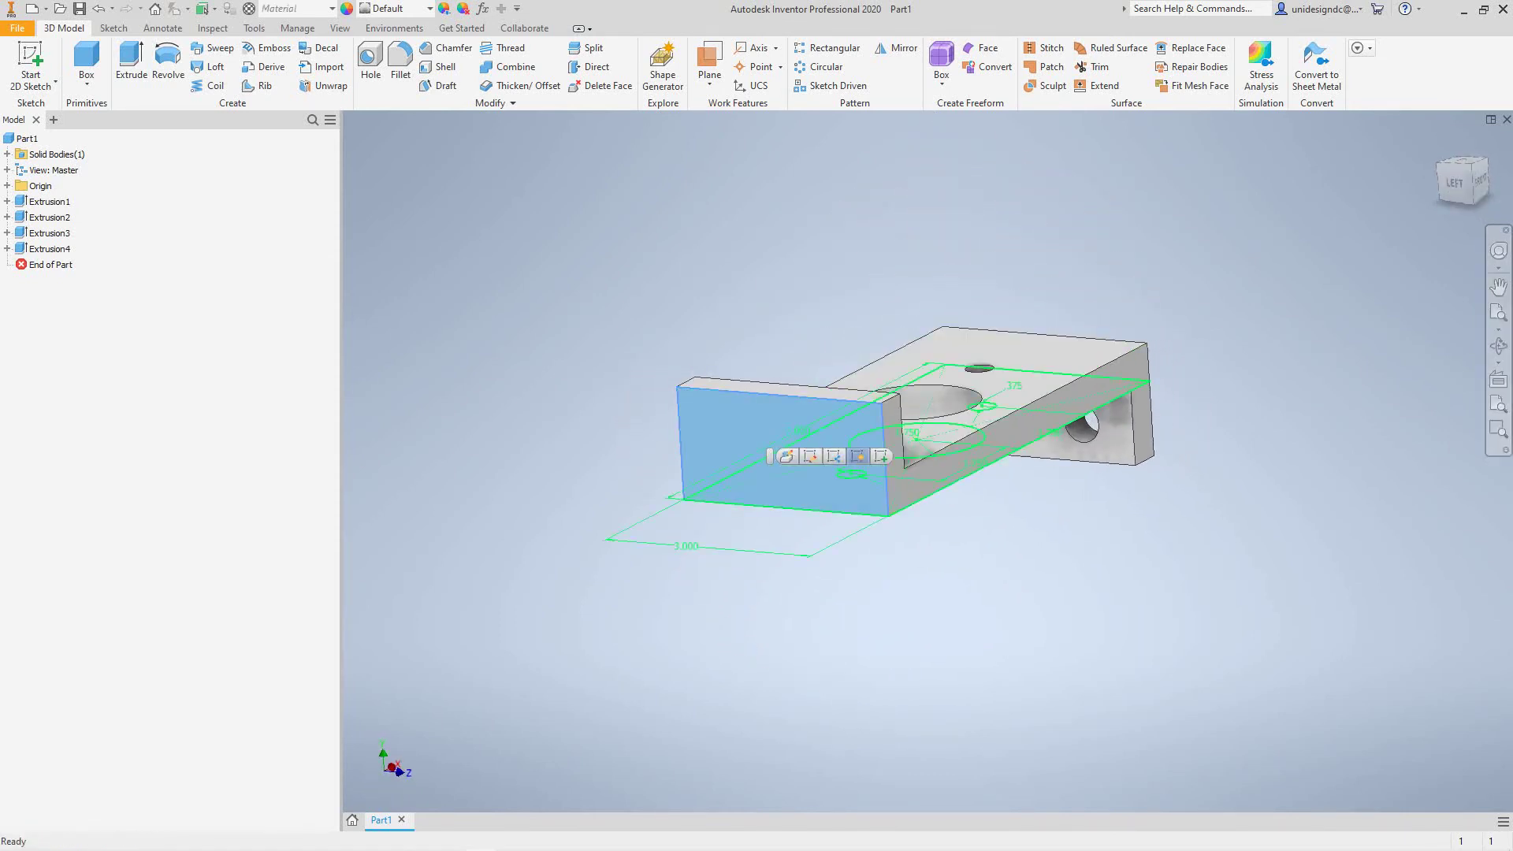
click(881, 456)
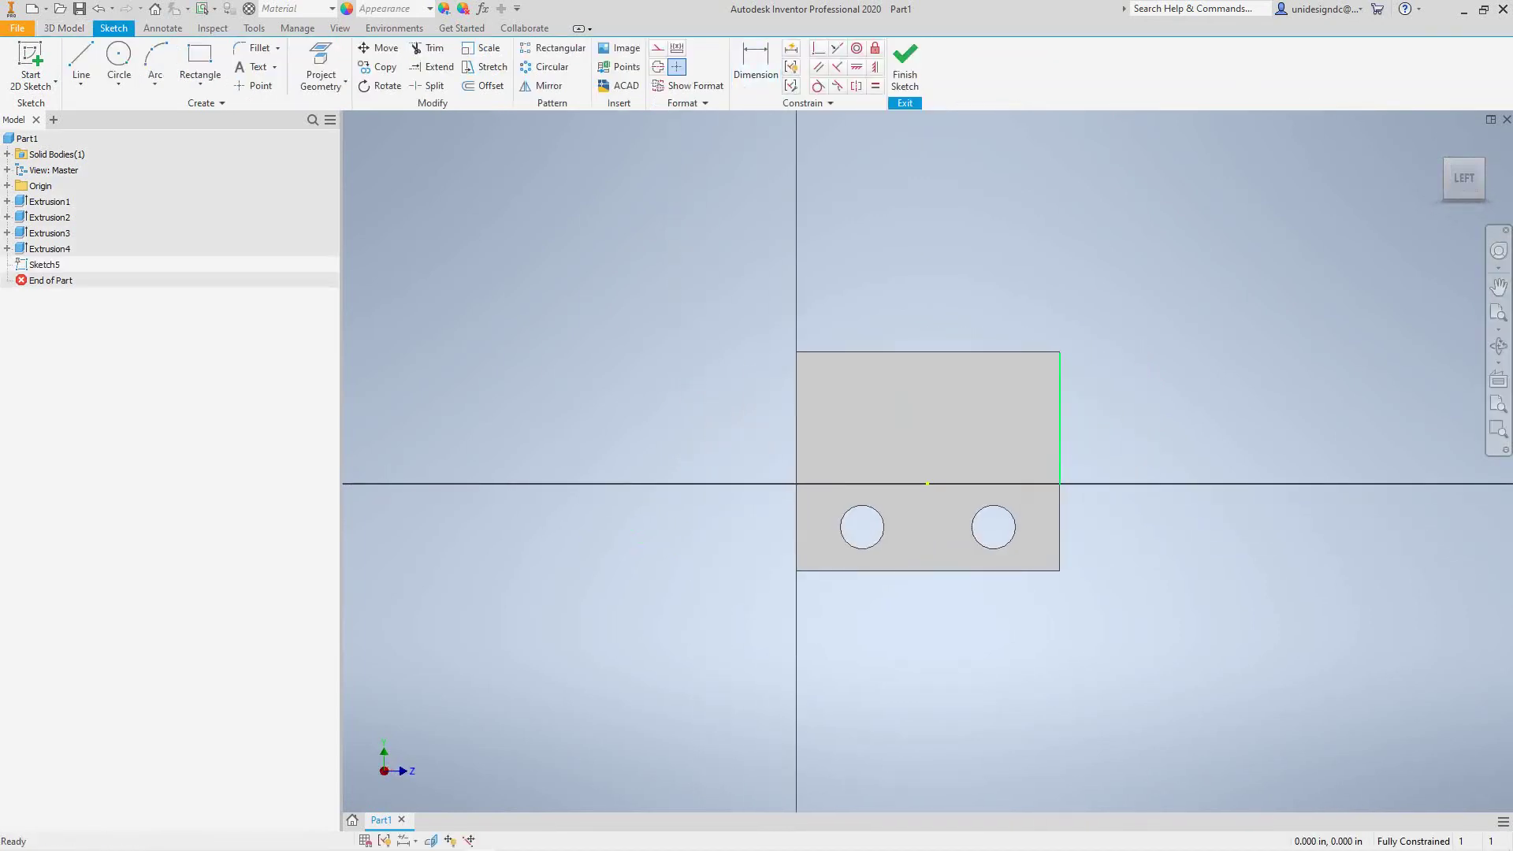
Draw a circle of 0.5 in diameter in the upper left area of the upward flange's end face.
scroll(1055, 381, down, 4)
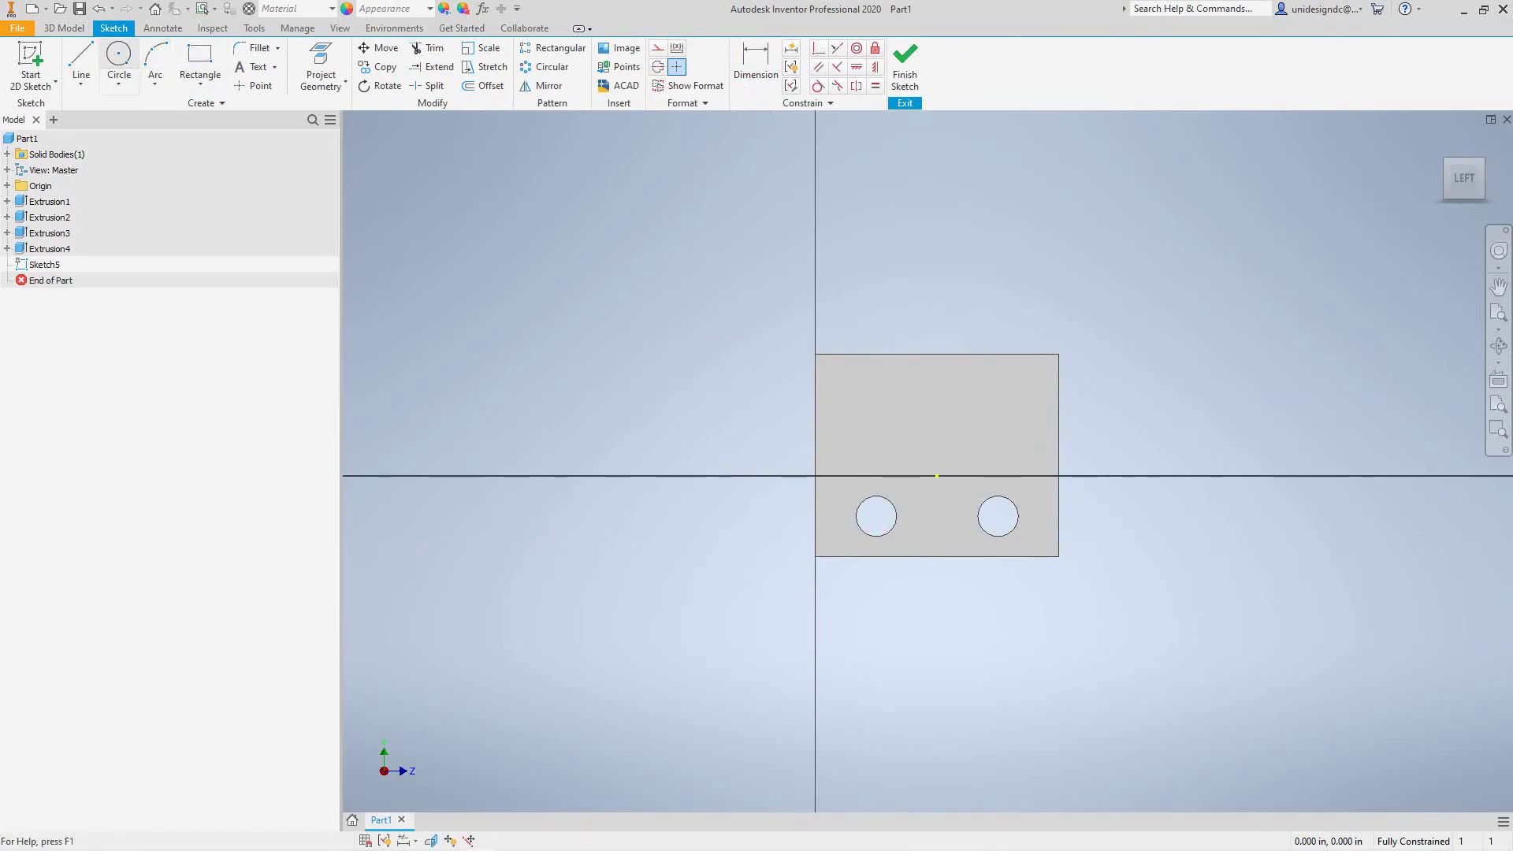
click(119, 62)
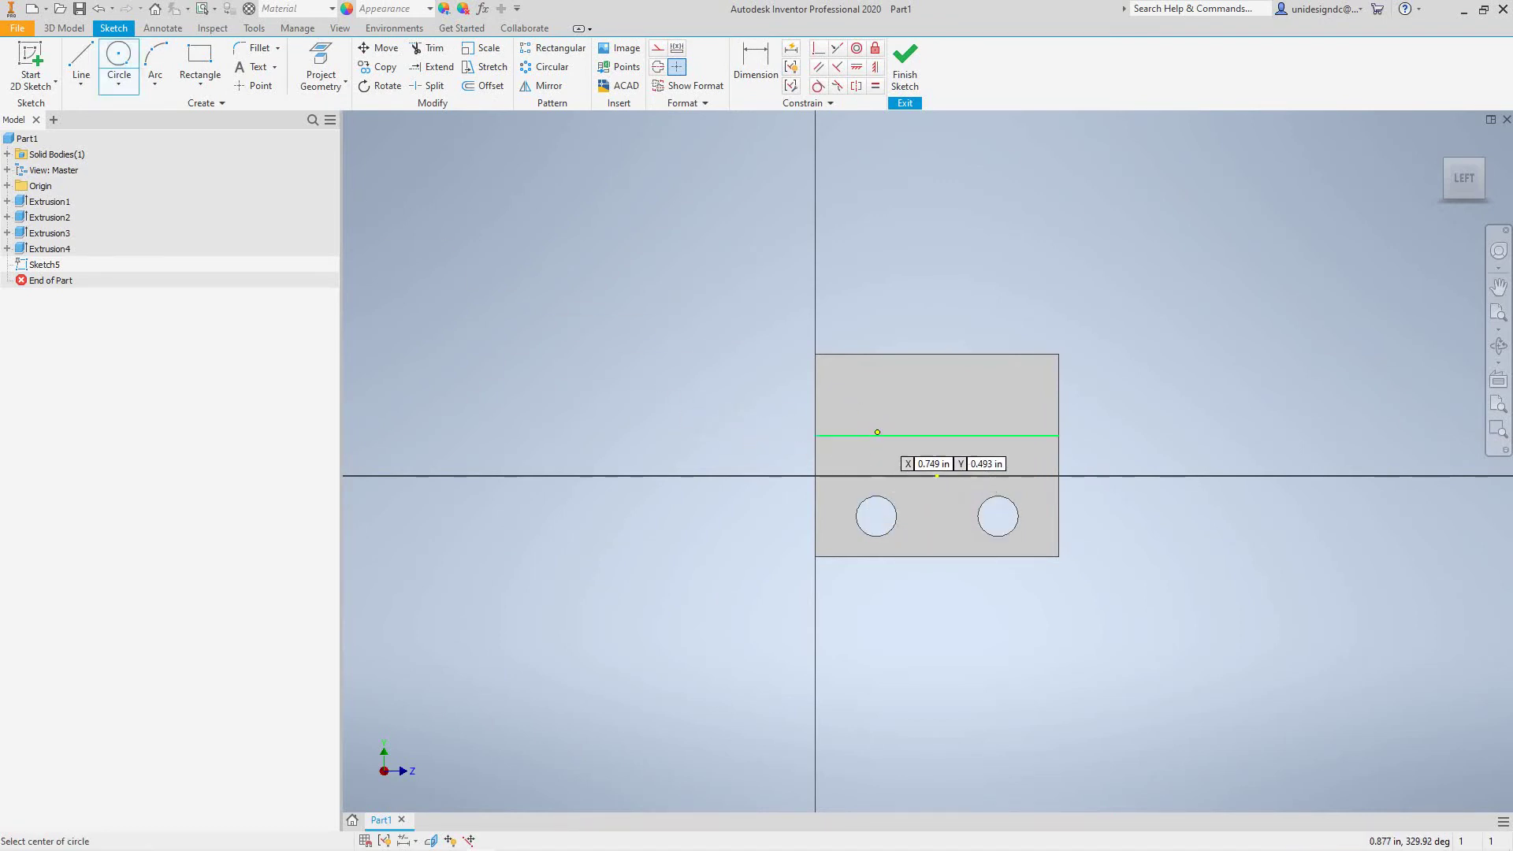
click(874, 411)
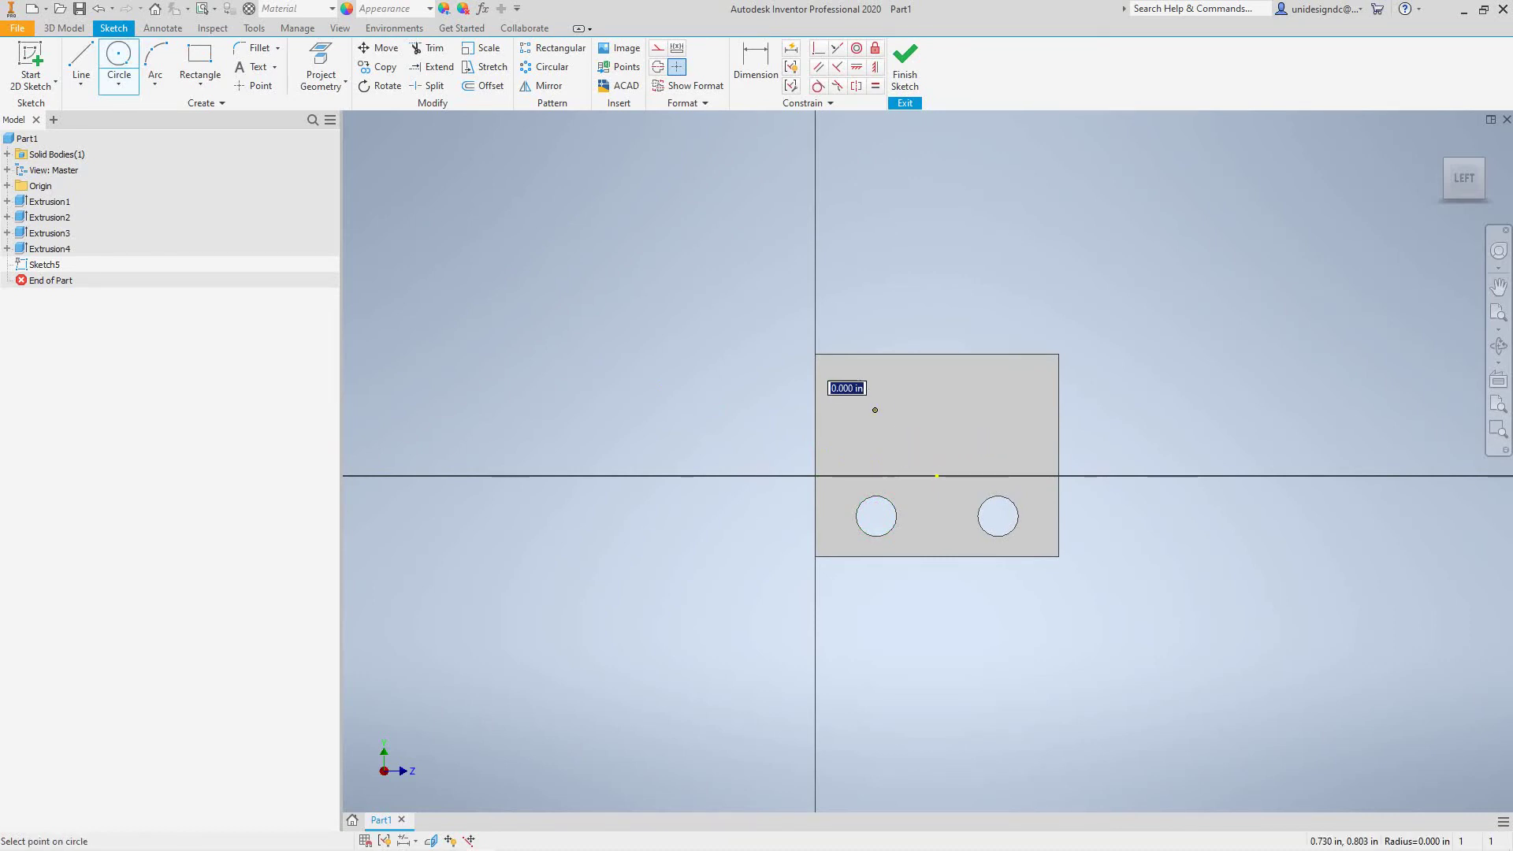
text(.5)
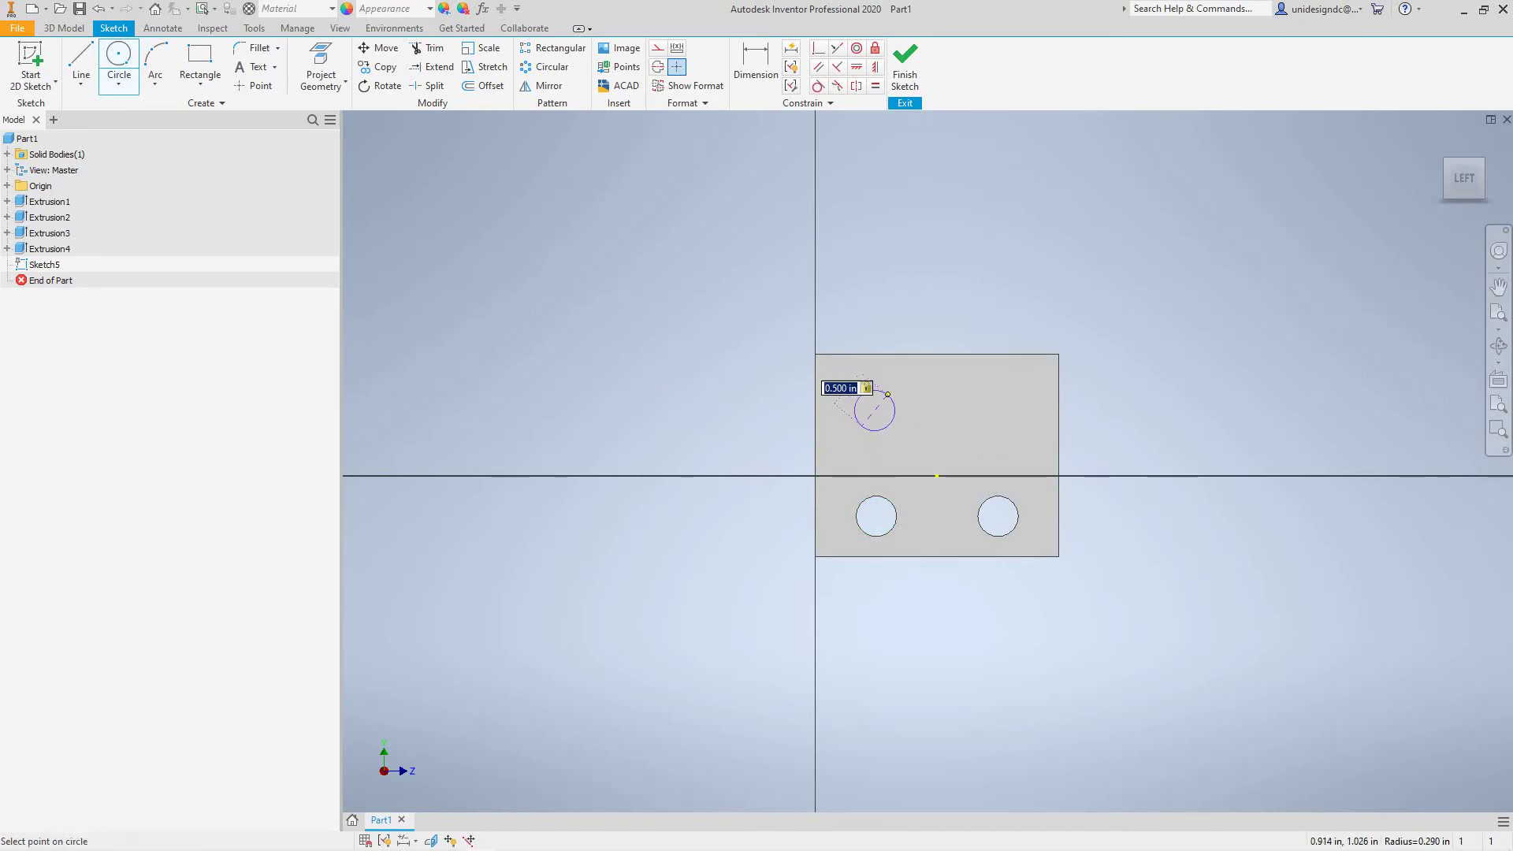
key(Return)
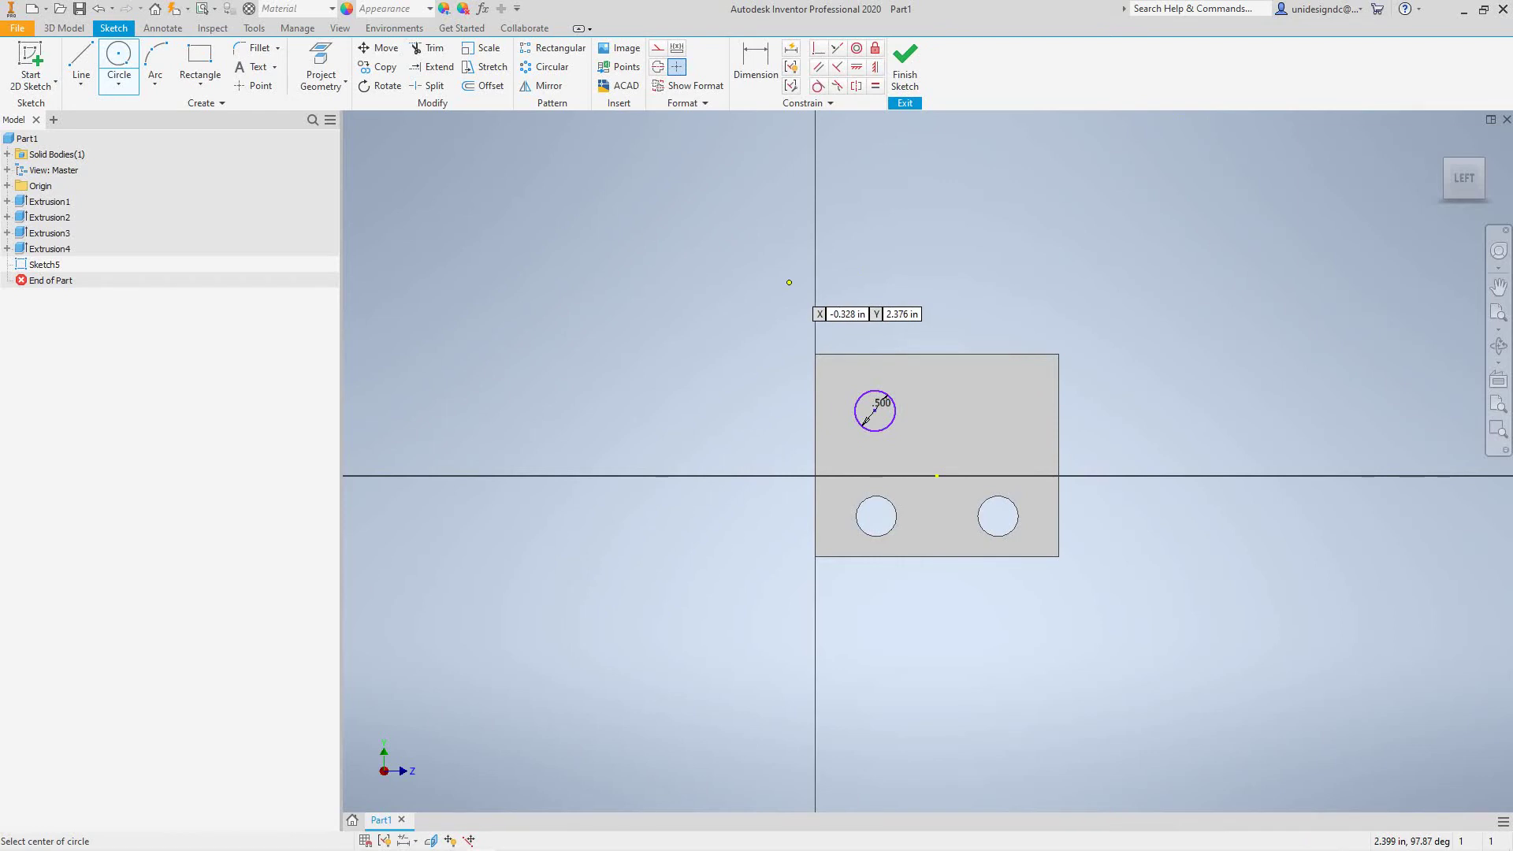
key(Escape)
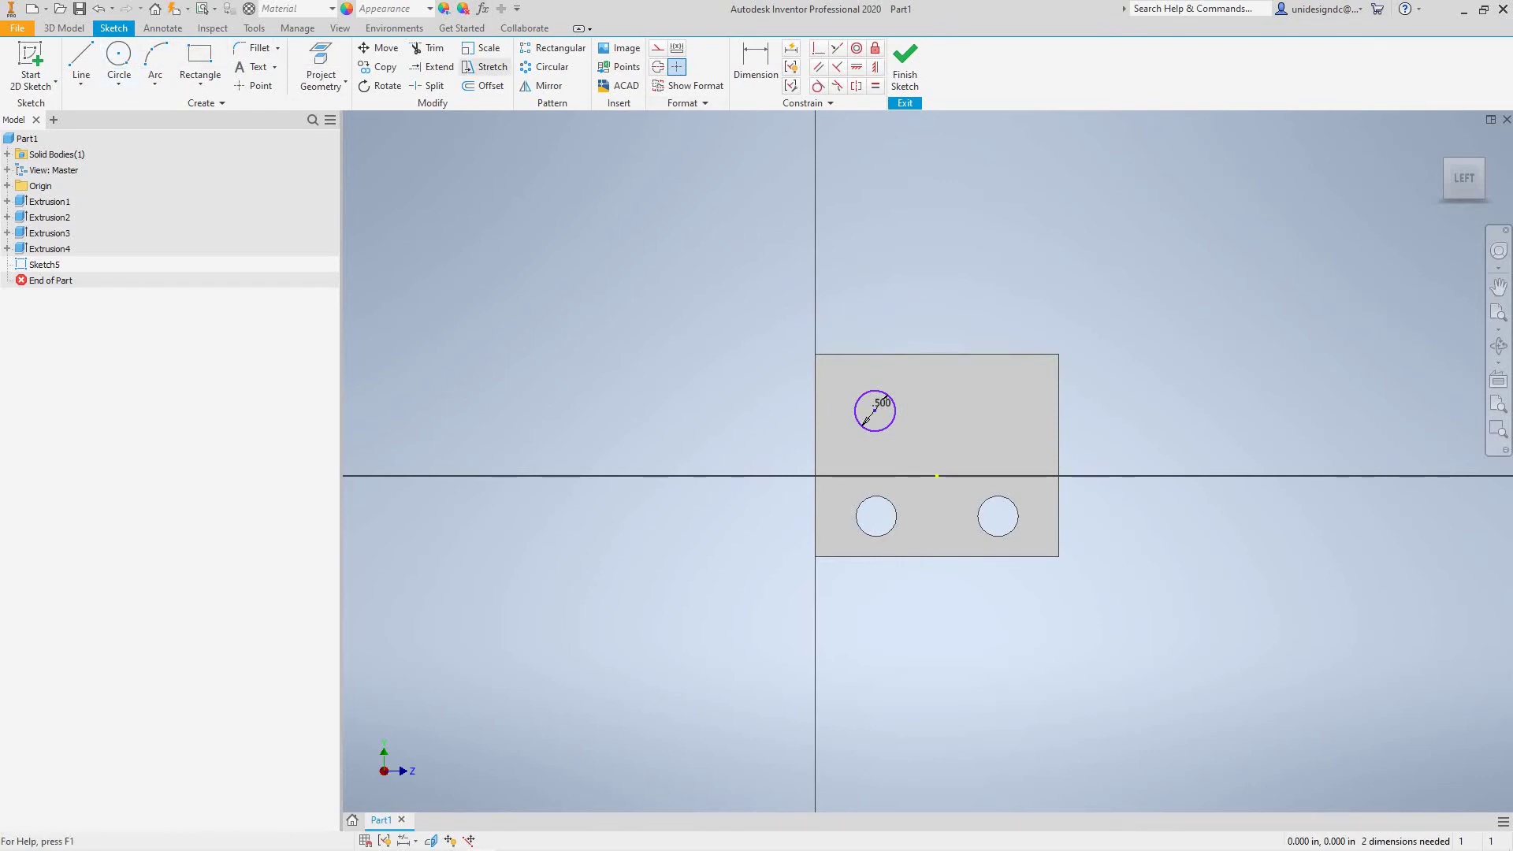
Dimension the circle's center 0.75 in horizontally from the left edge of the upward flange's end face.
click(756, 68)
click(816, 447)
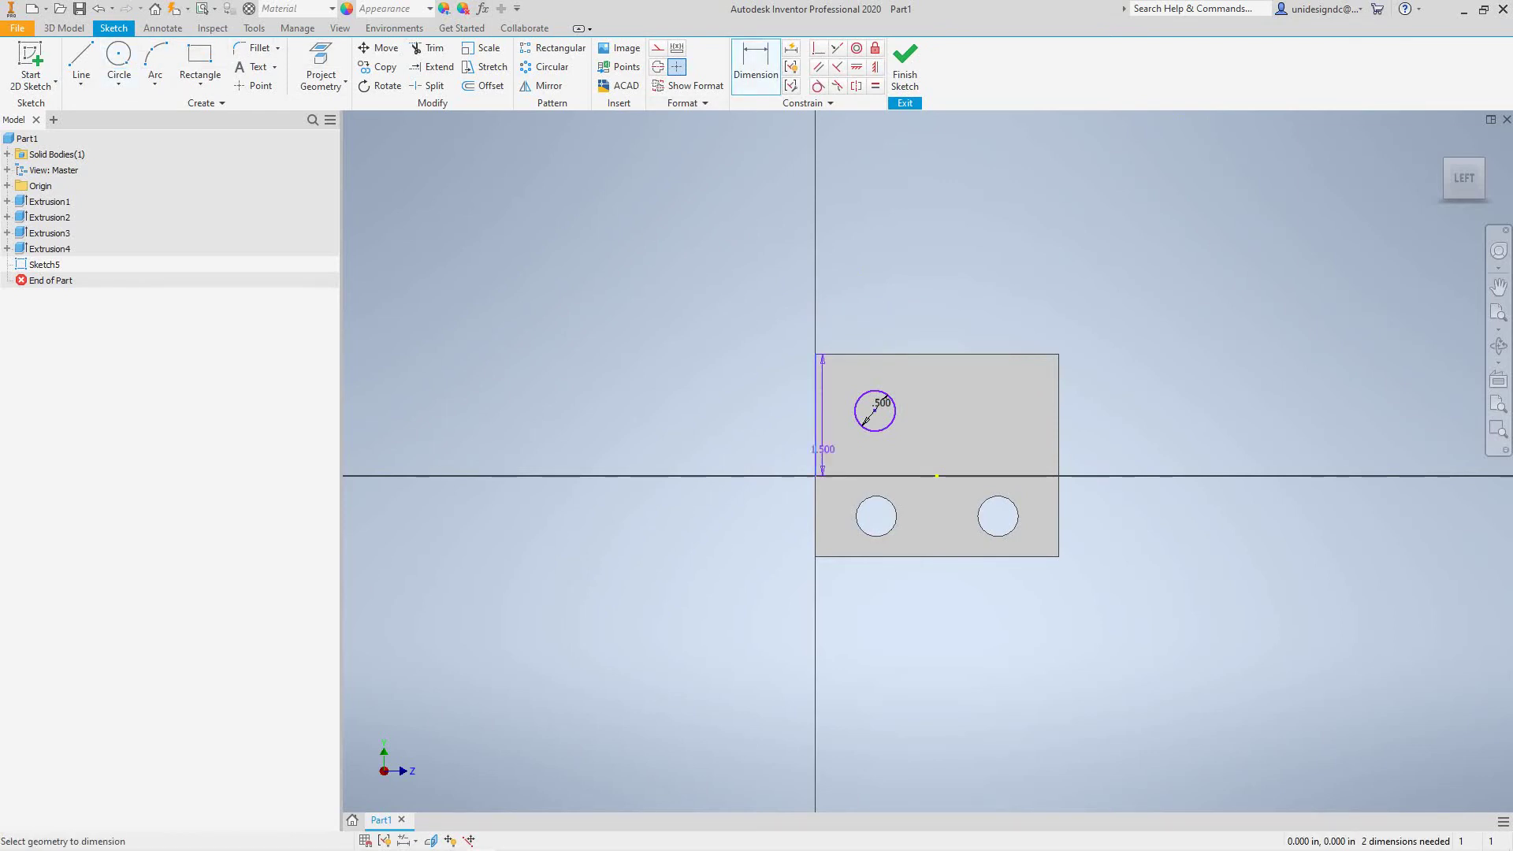
click(875, 410)
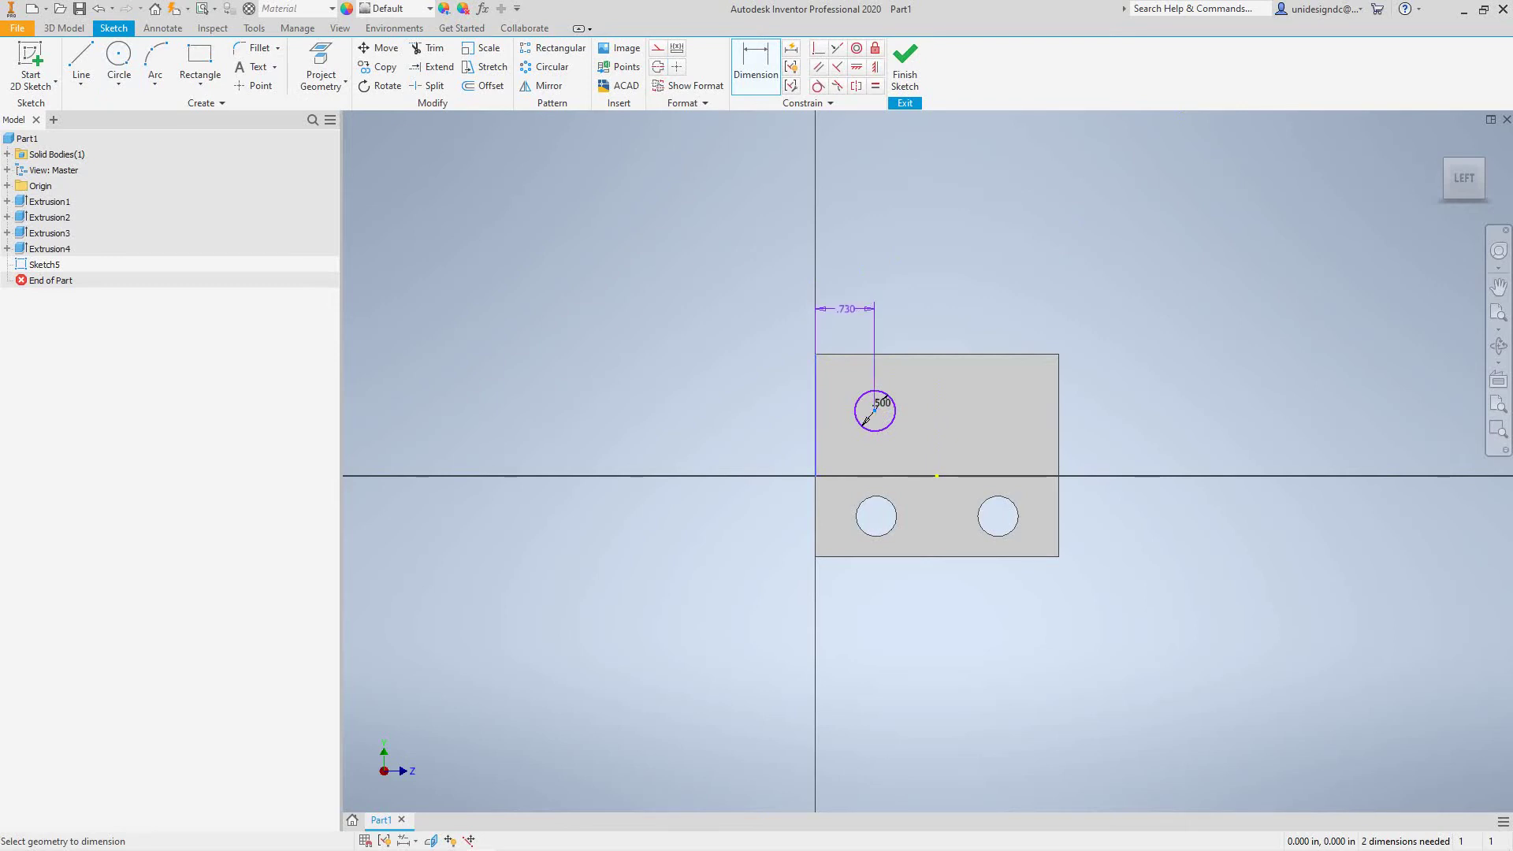
click(844, 309)
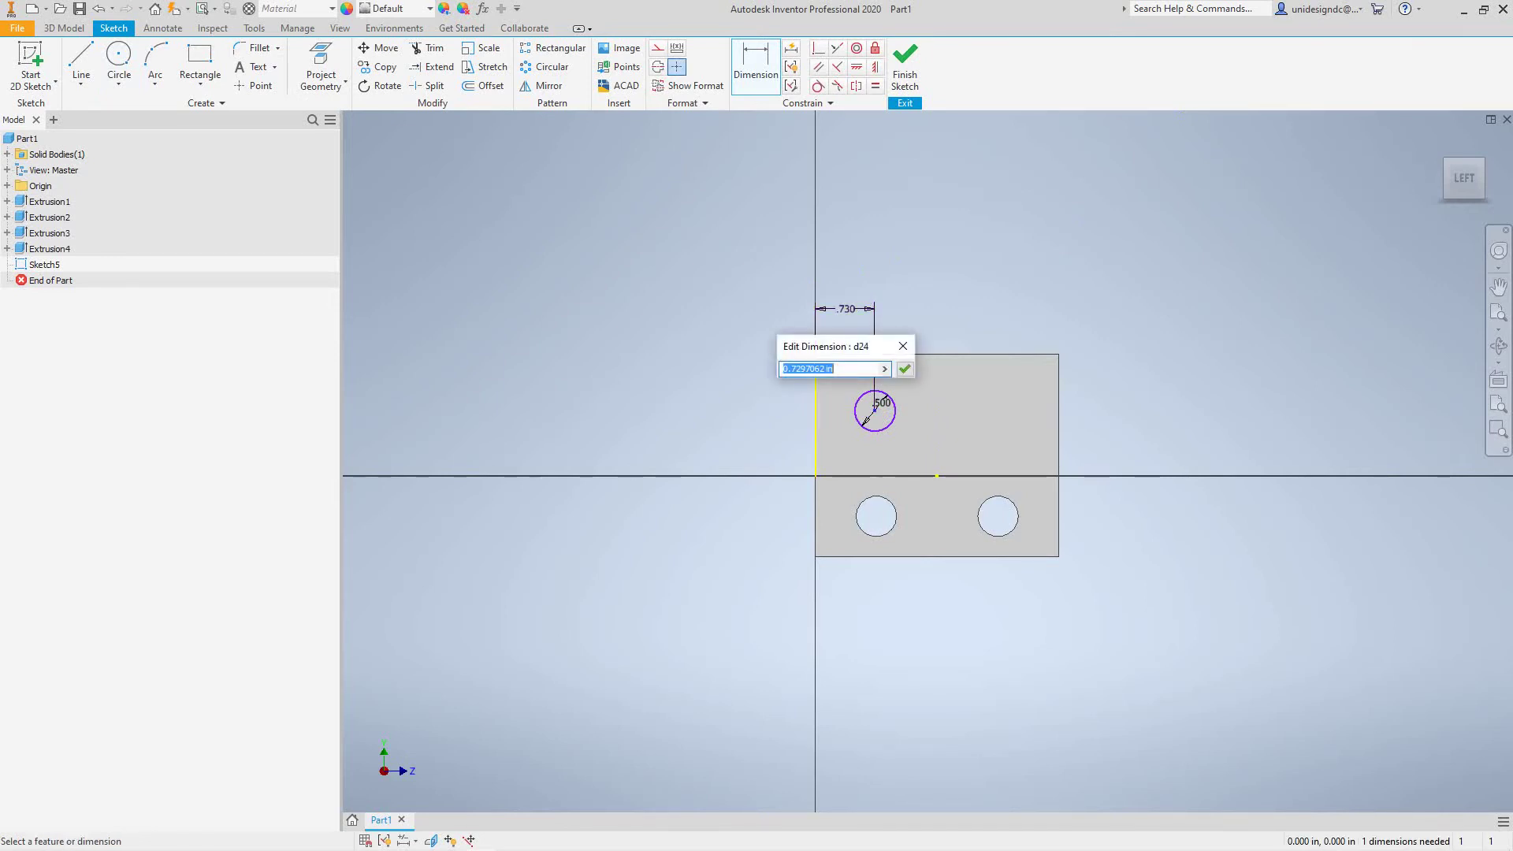
text(.75)
key(Return)
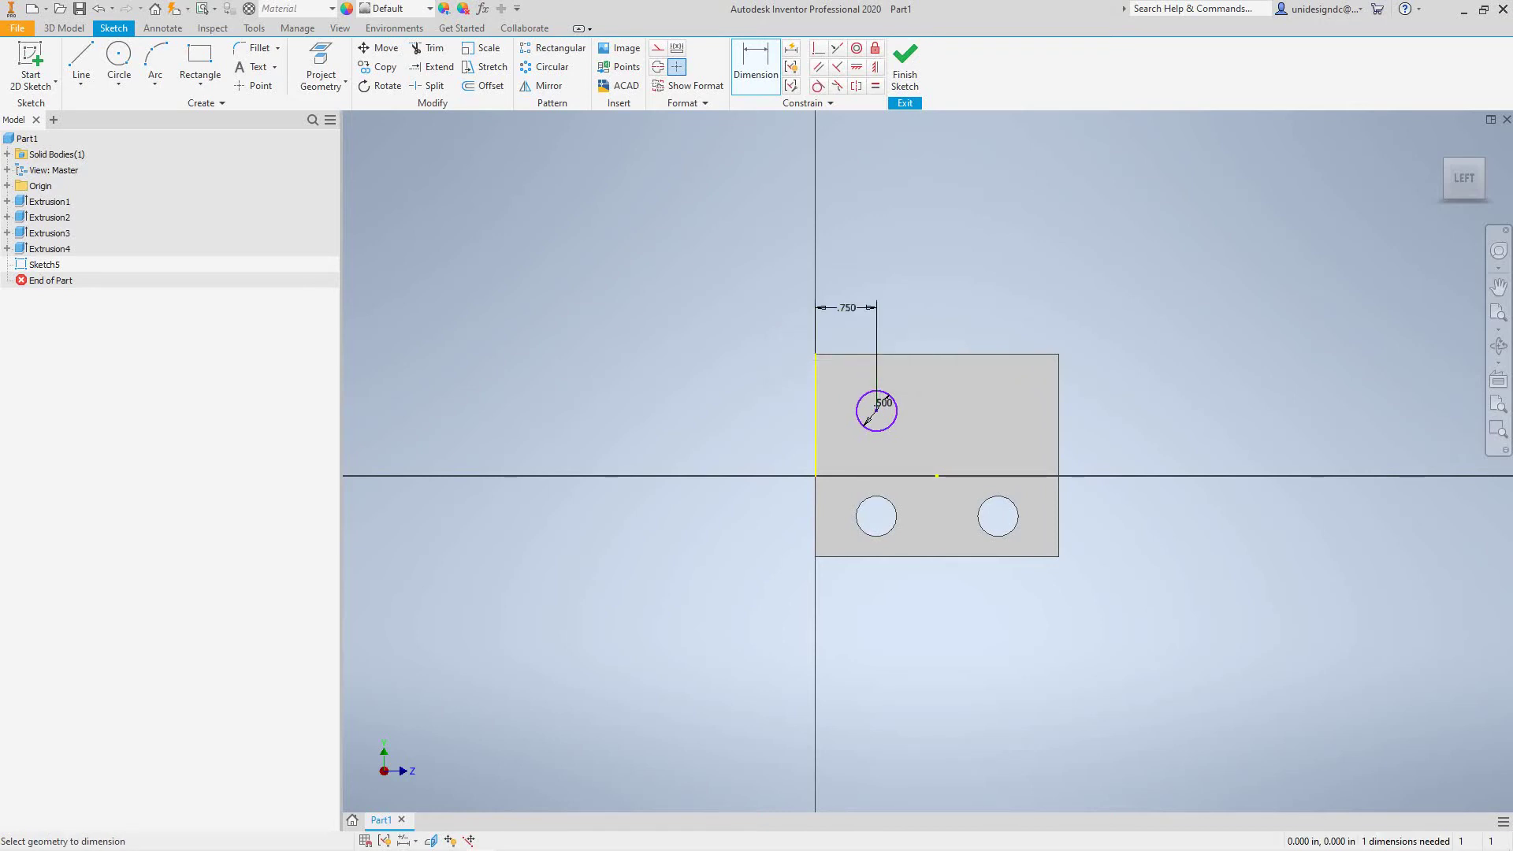
key(Escape)
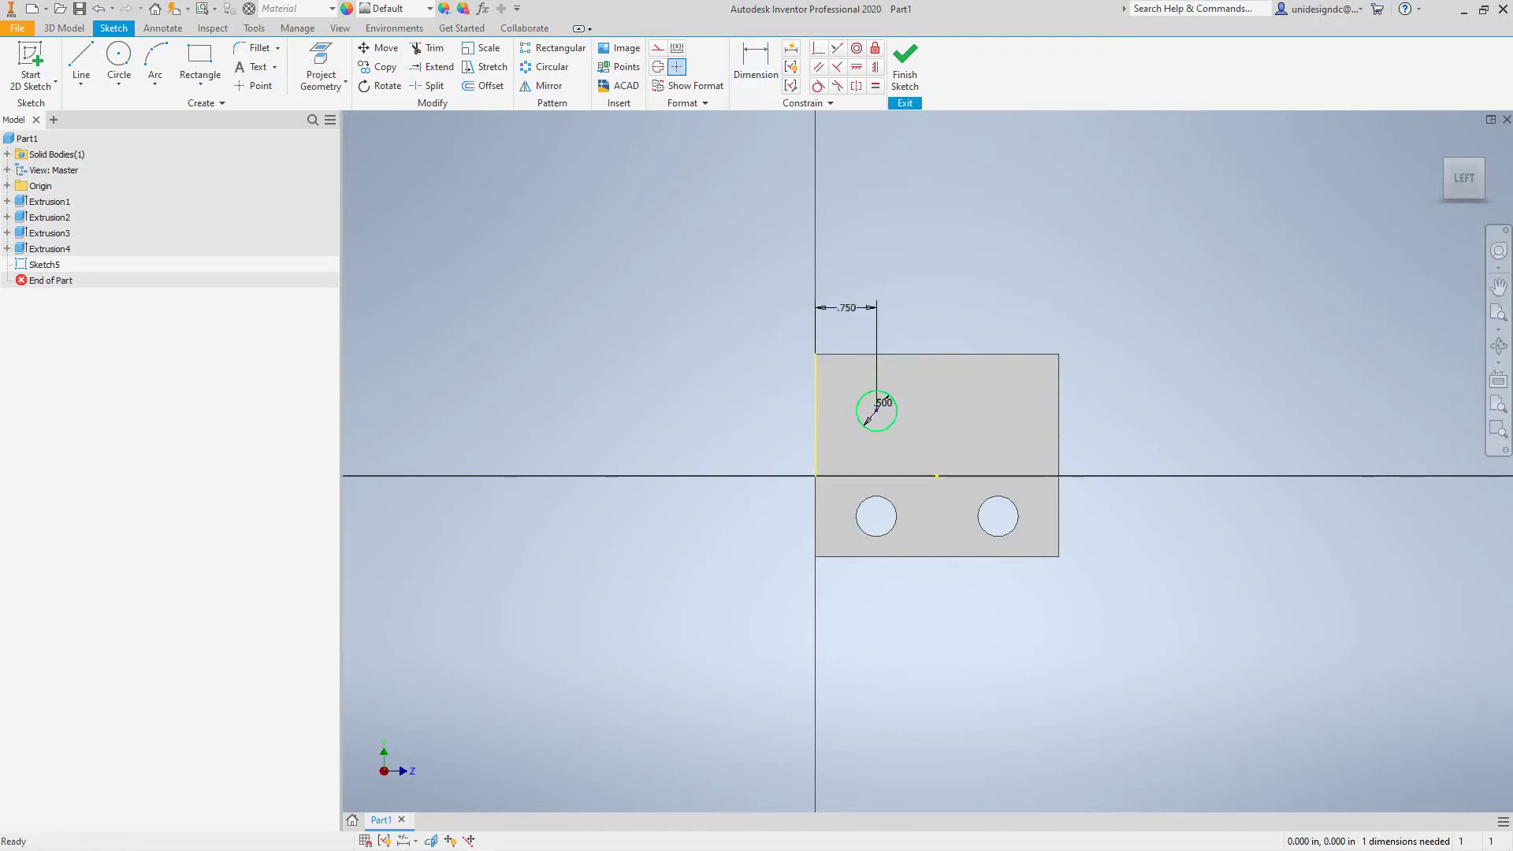
Draw a second circle of 0.5 in diameter in the upper right area of the face, level with the first circle.
click(119, 57)
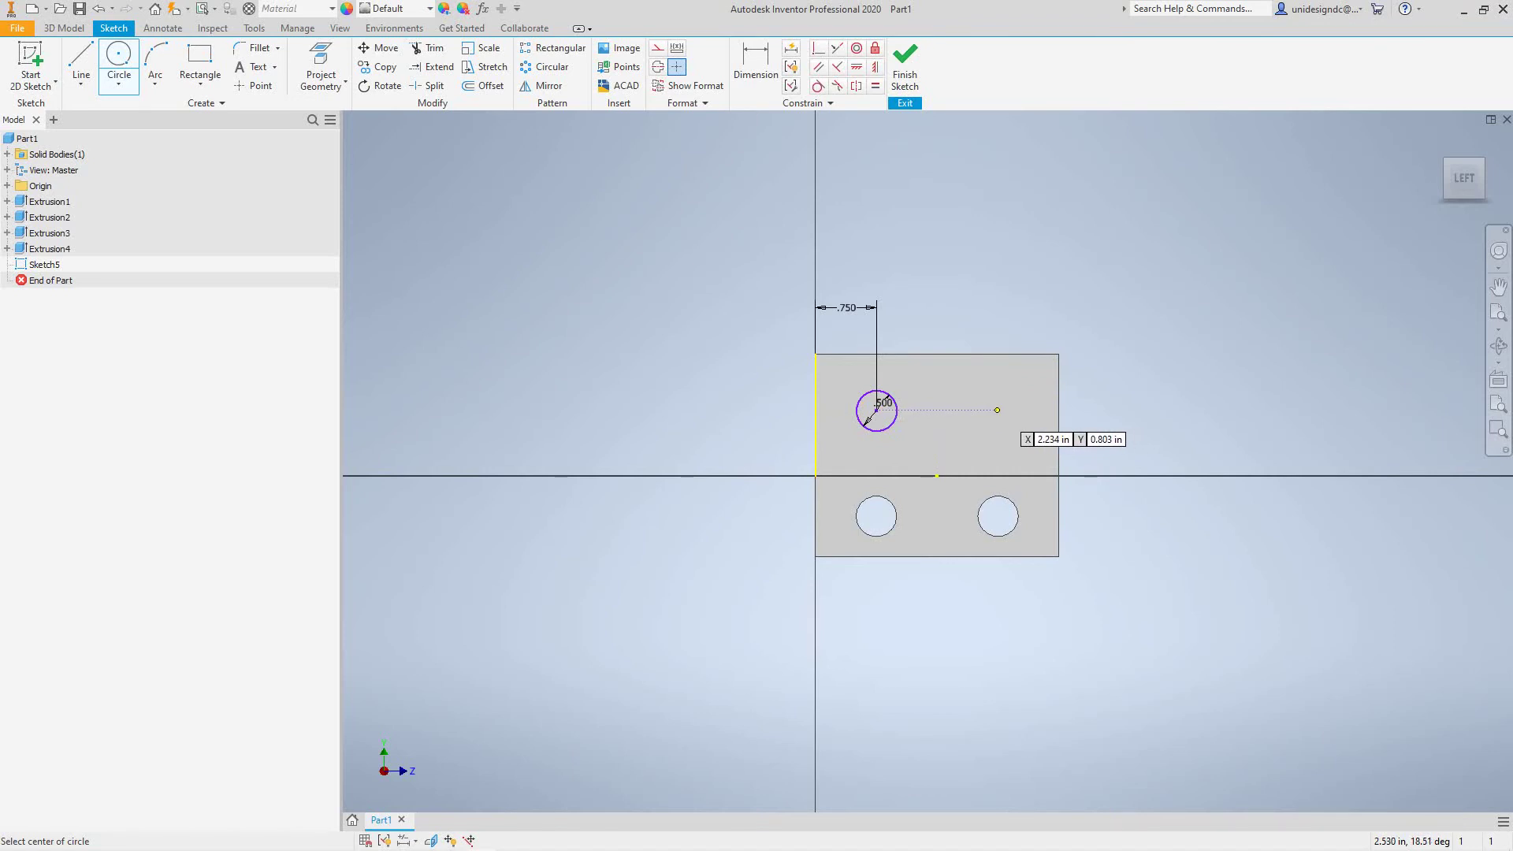
click(997, 410)
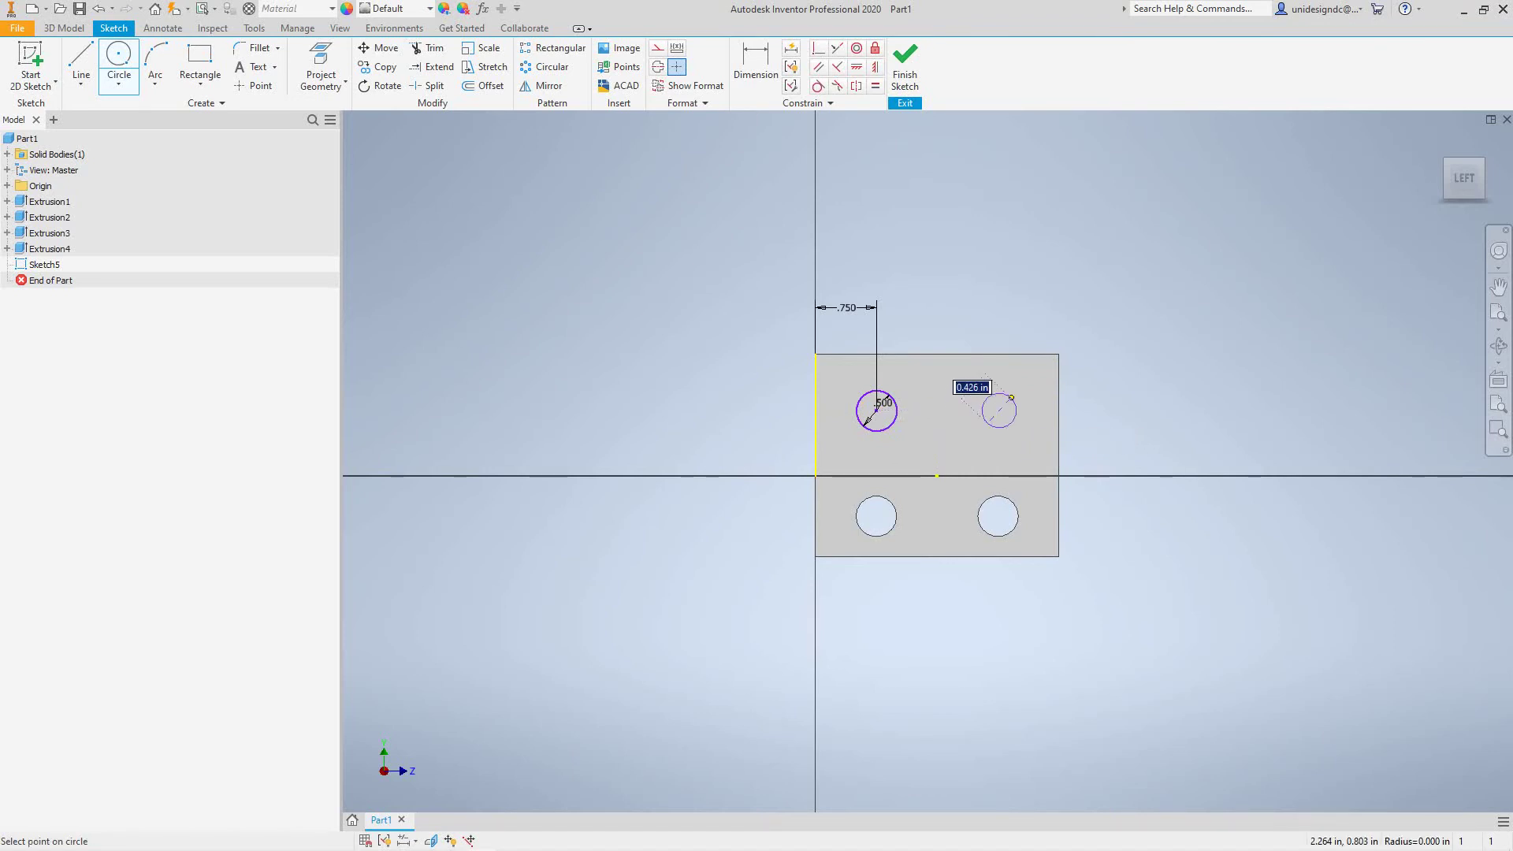
text(.5)
key(Return)
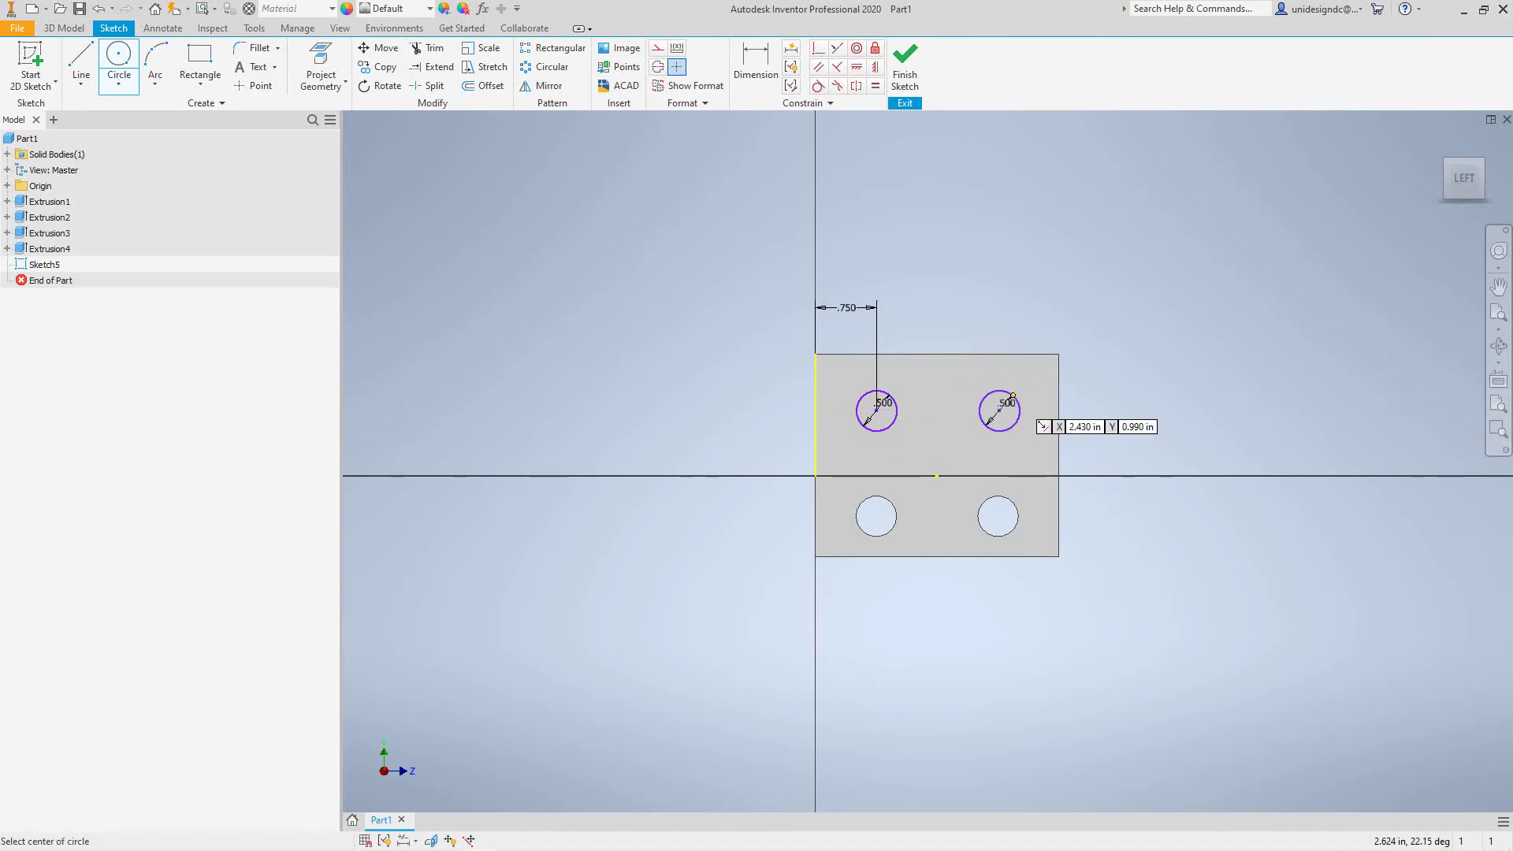
key(Escape)
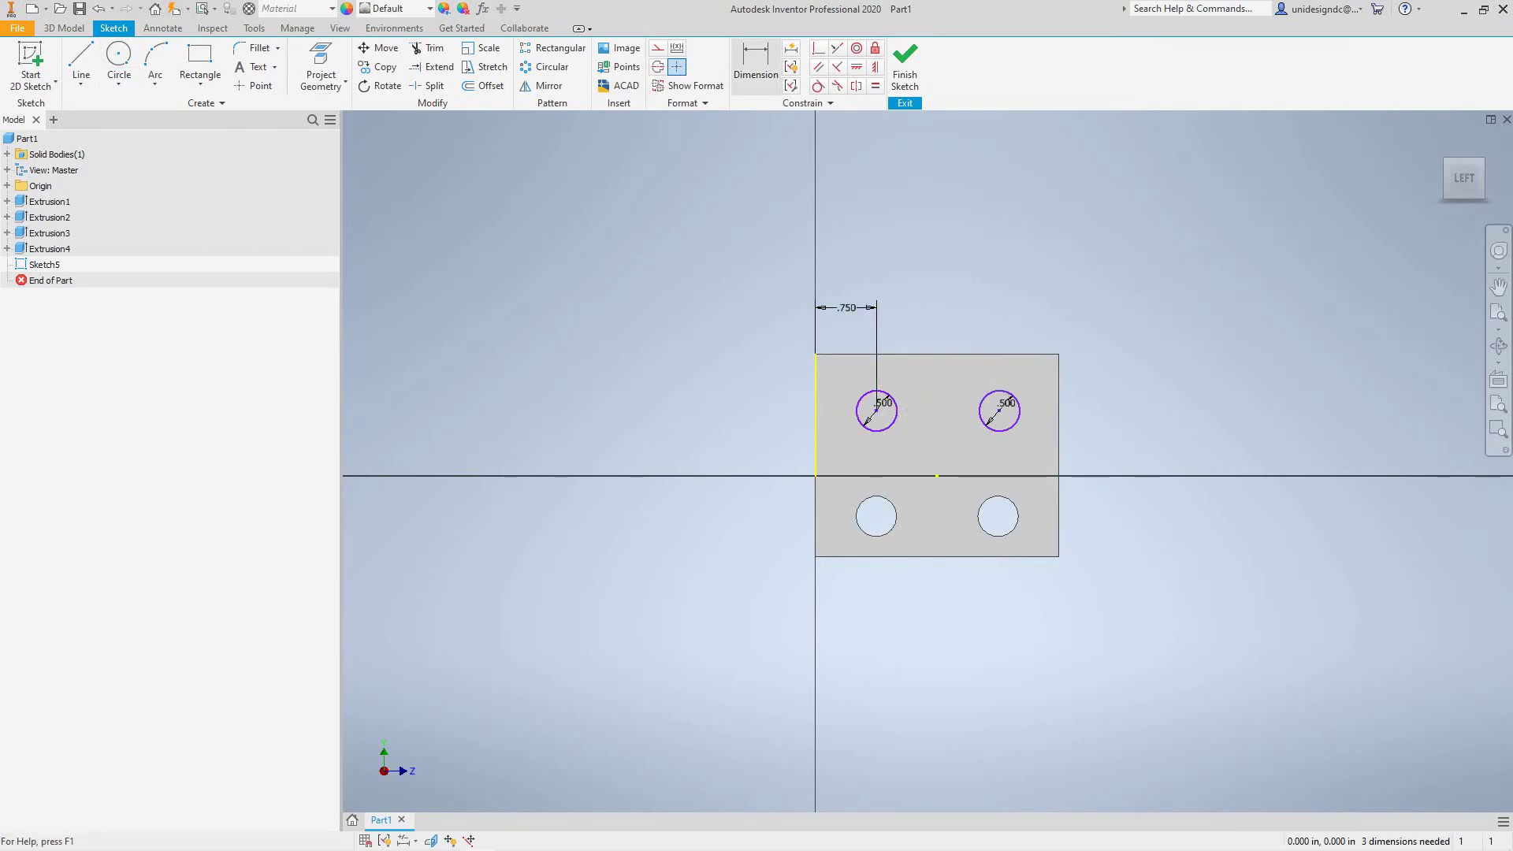
click(755, 66)
click(880, 476)
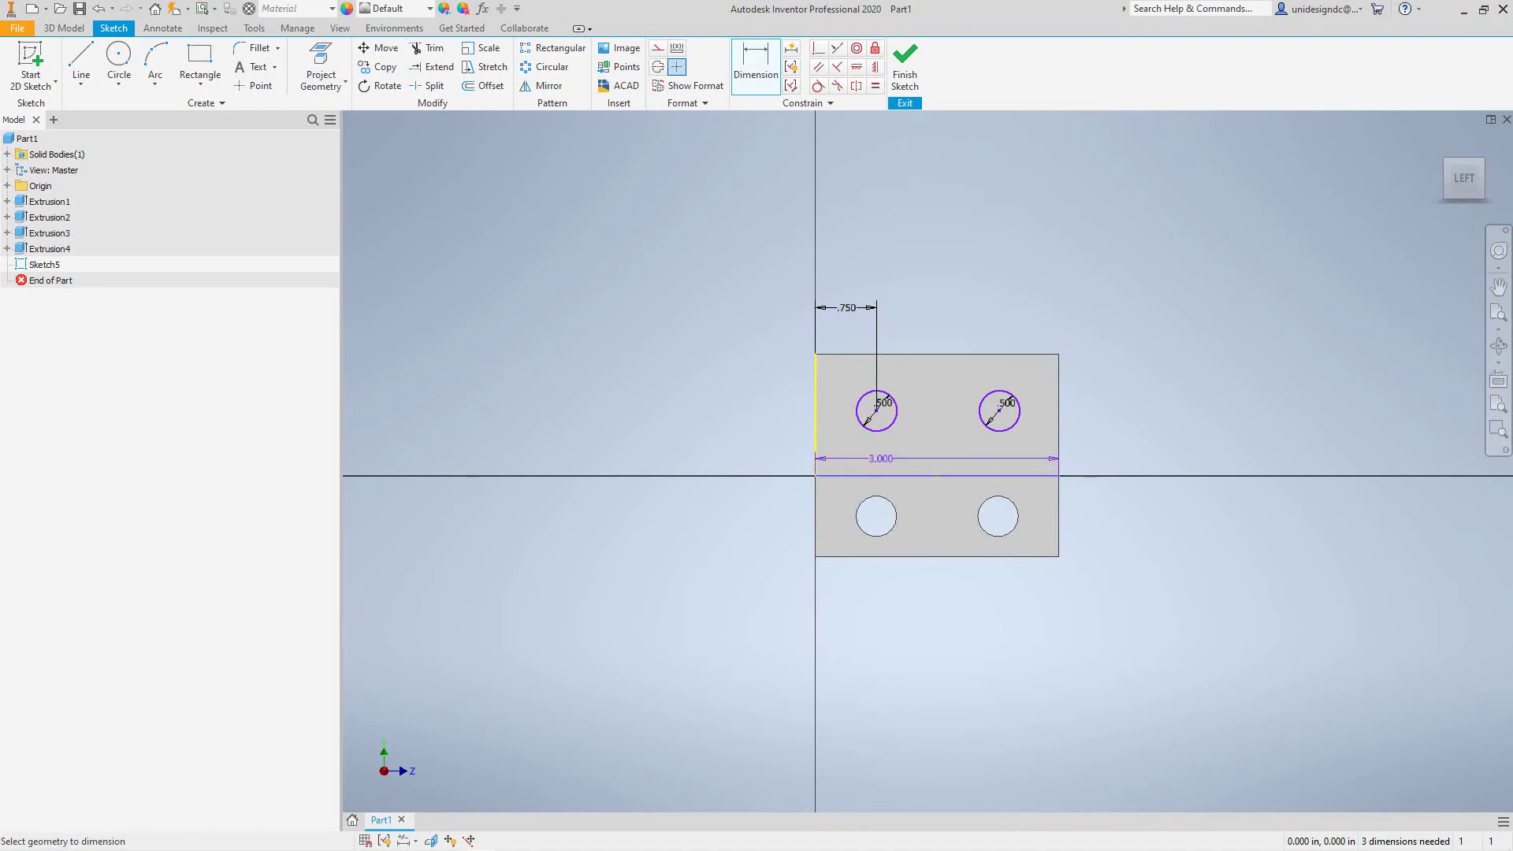
click(876, 410)
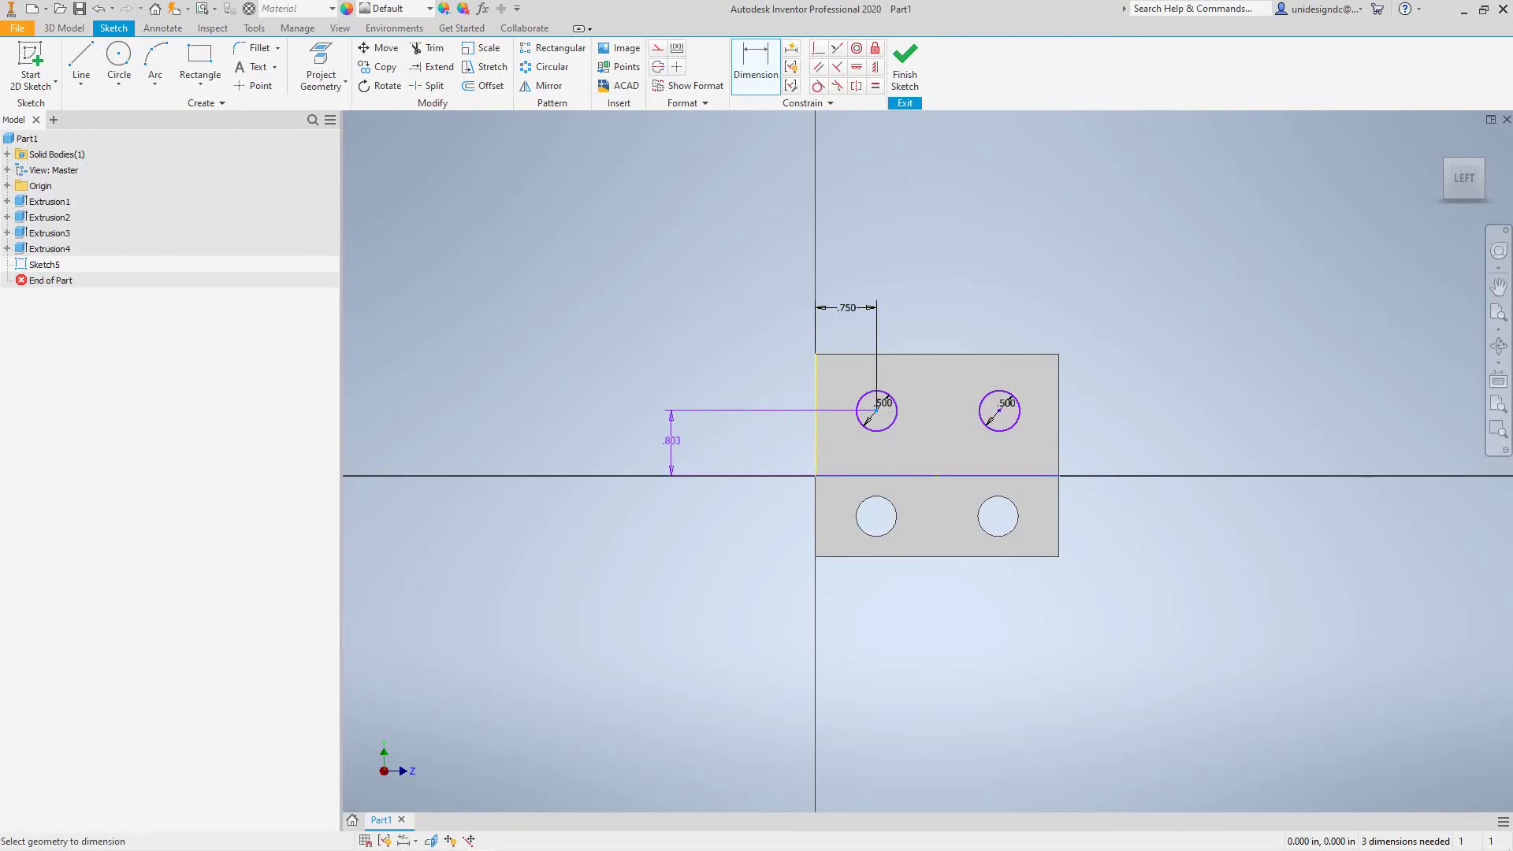
key(Escape)
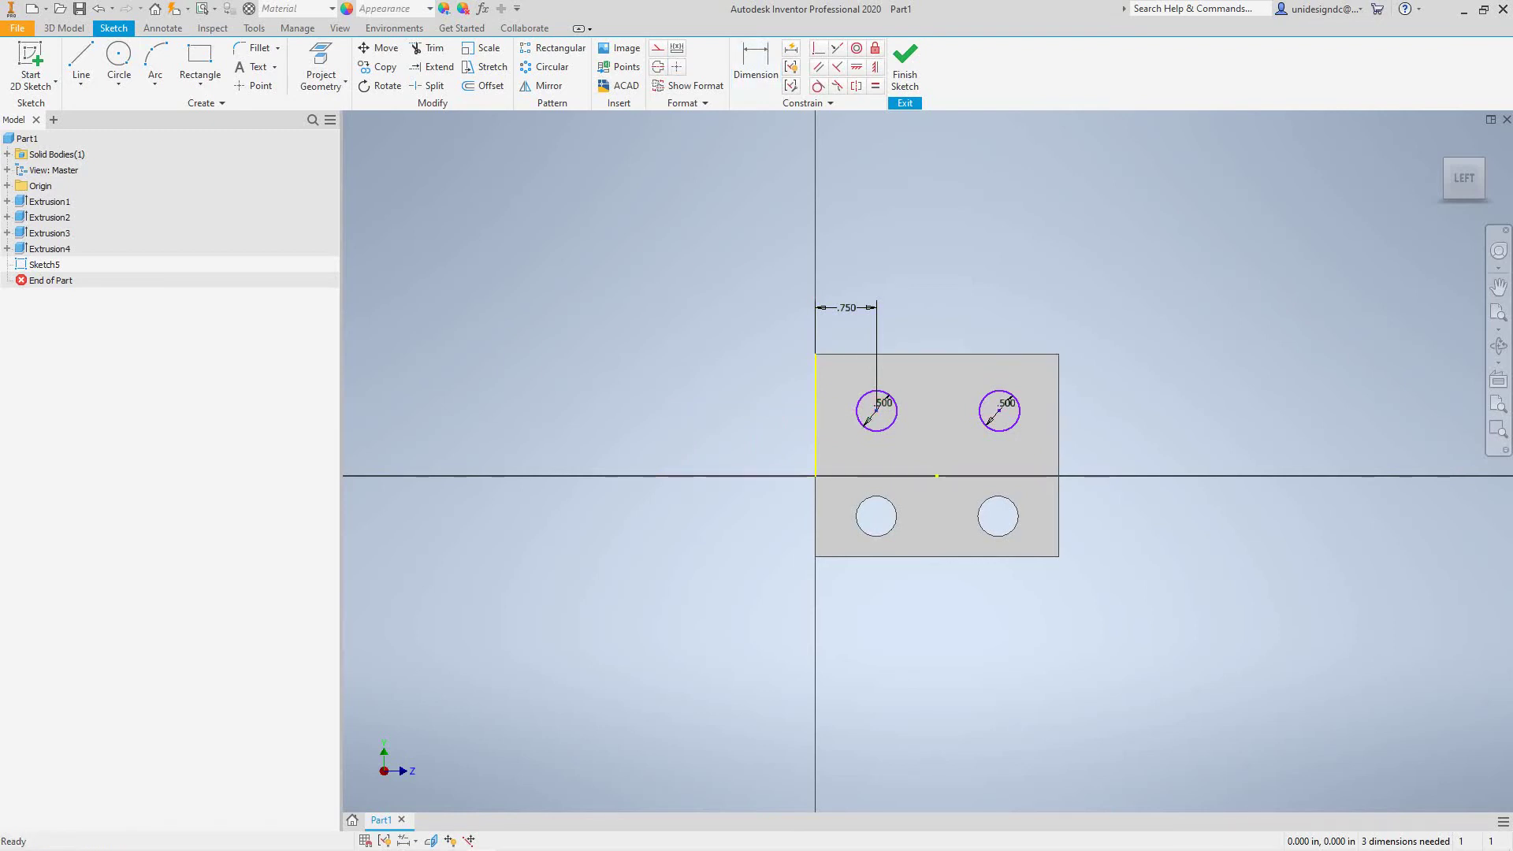
Dimension the first circle's center 0.5 in vertically from the top edge of the flange face.
click(756, 67)
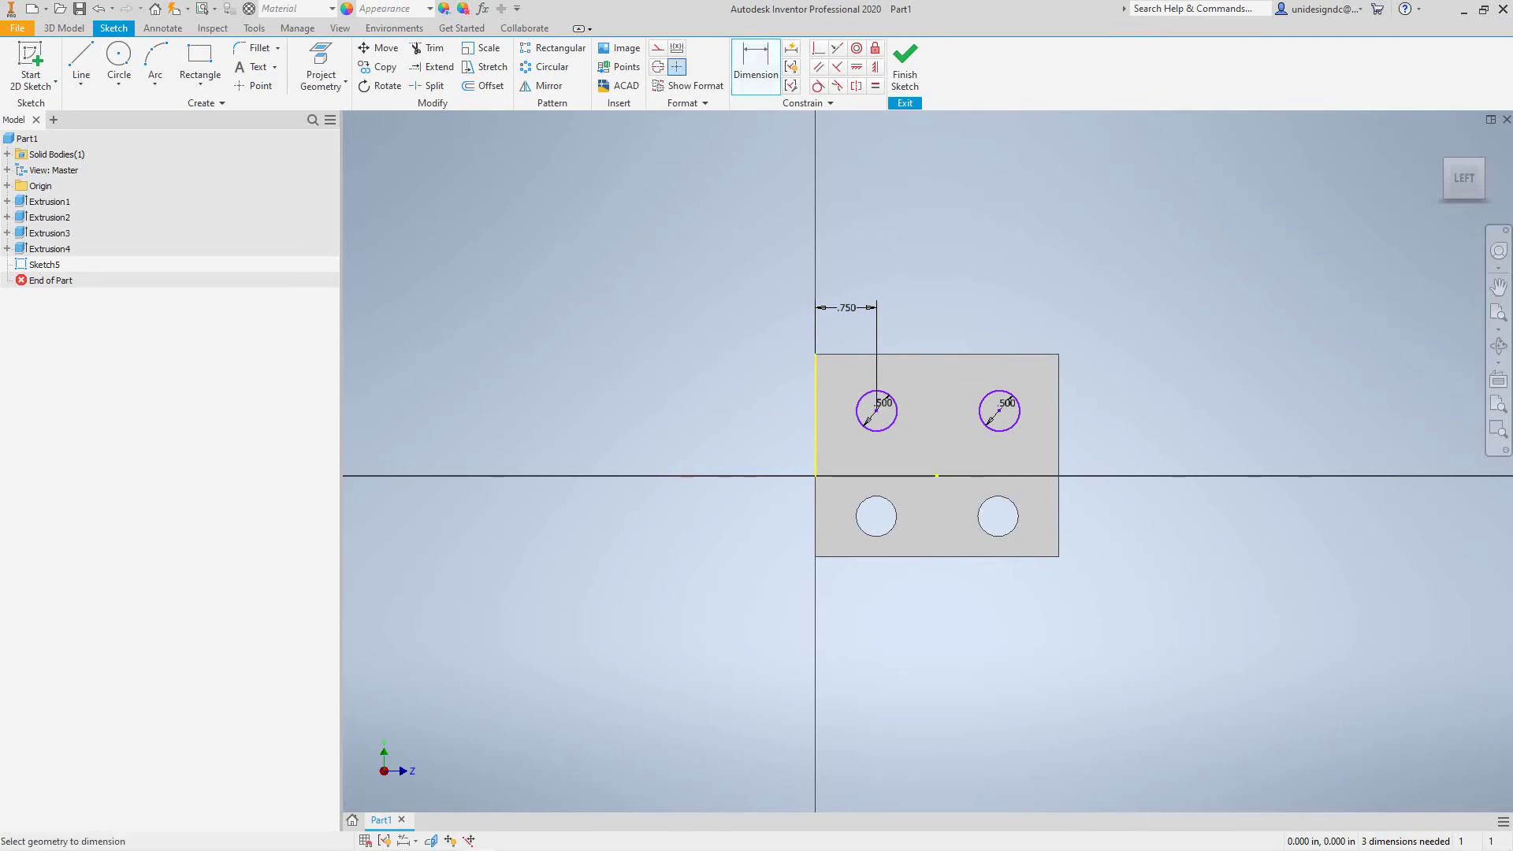
click(865, 354)
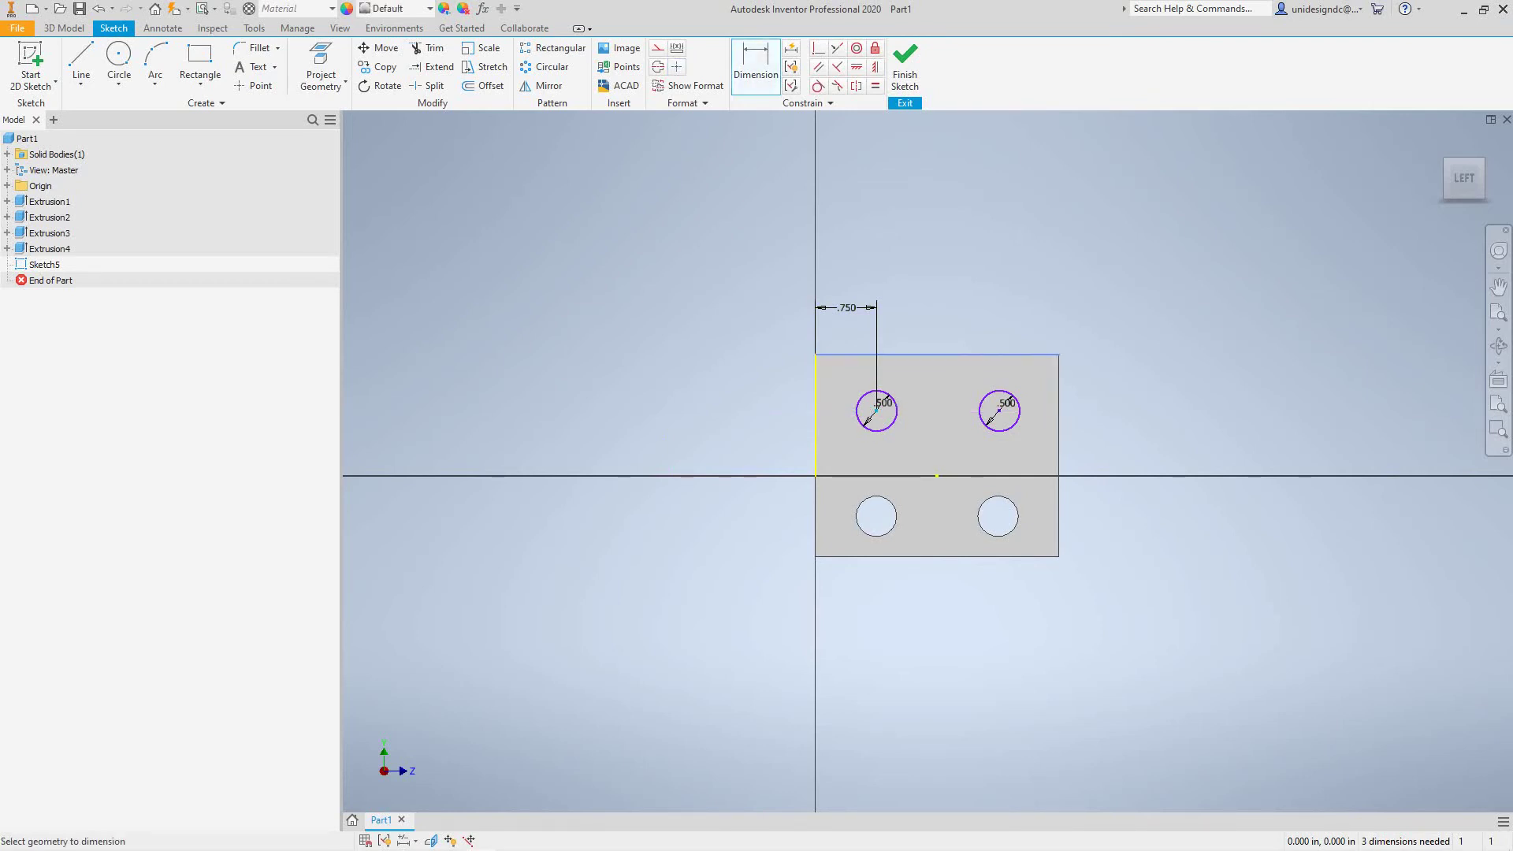
click(876, 410)
click(659, 394)
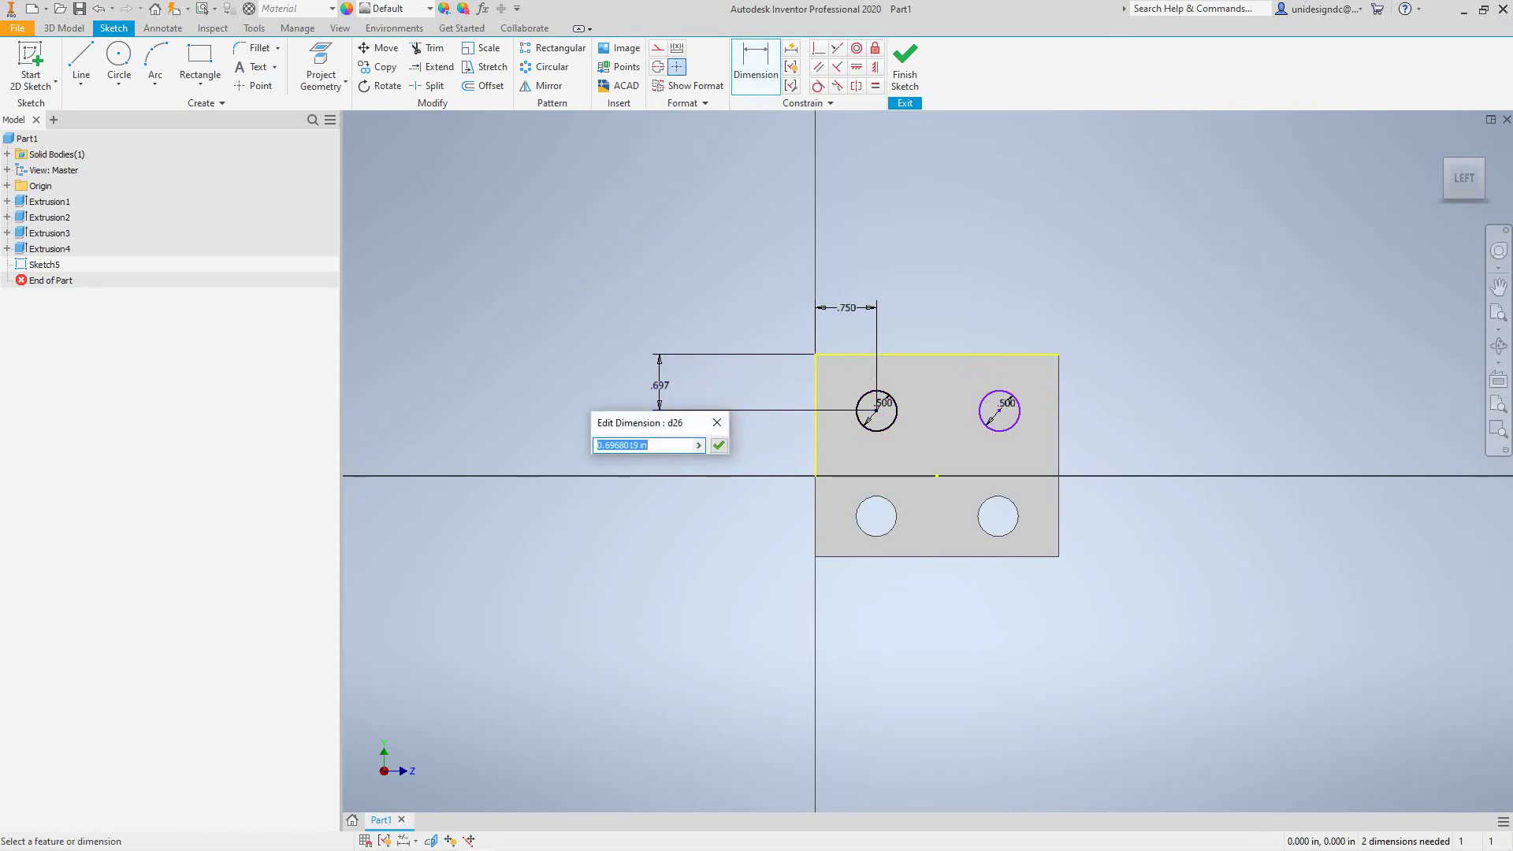
text(.)
key(BackSpace)
key(BackSpace)
key(Return)
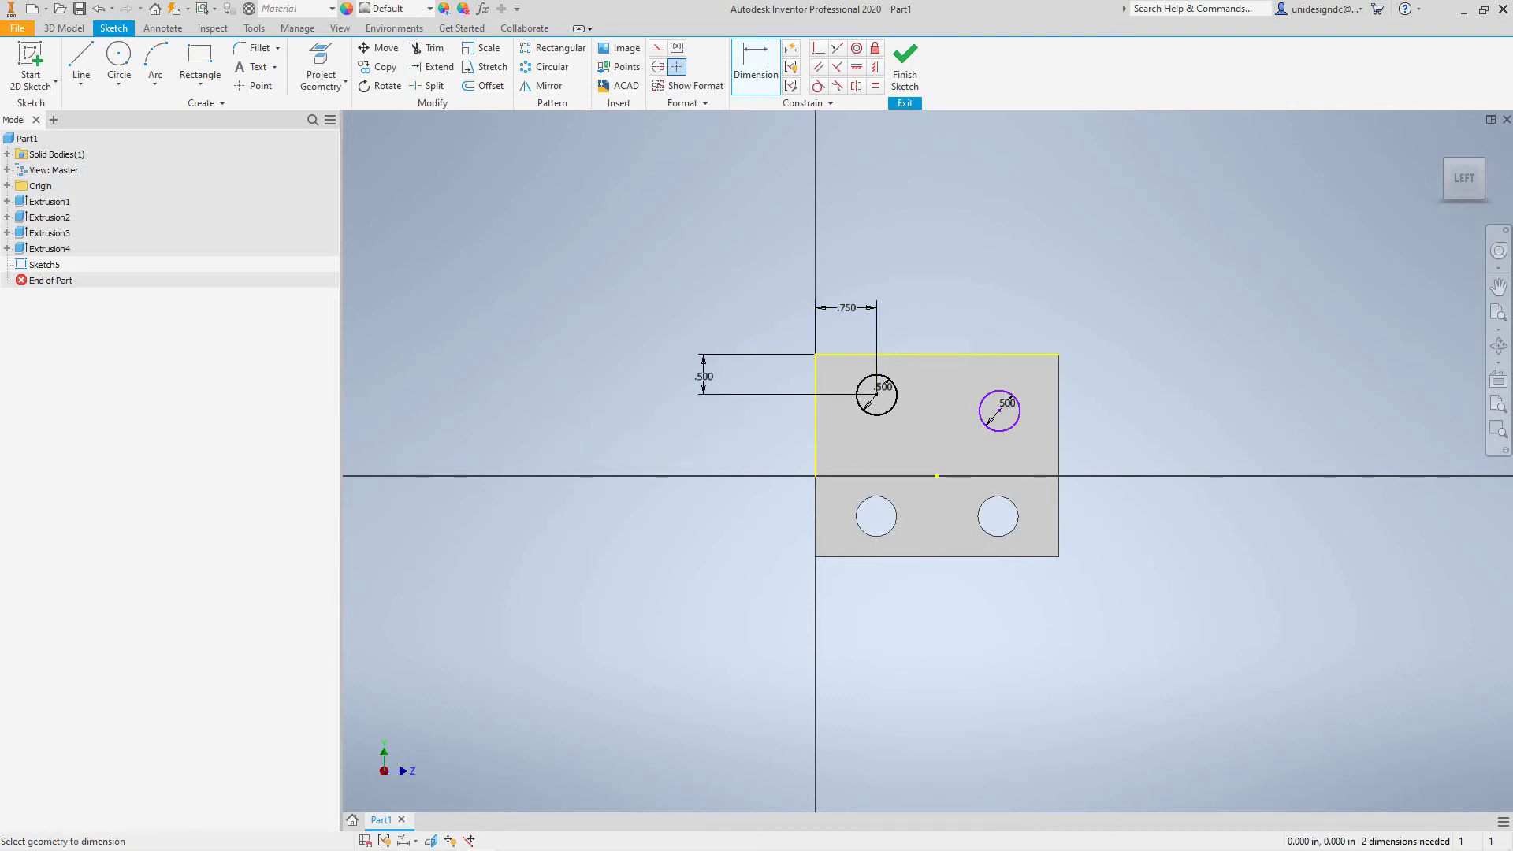
key(Escape)
scroll(1008, 437, up, 2)
scroll(1007, 438, down, 6)
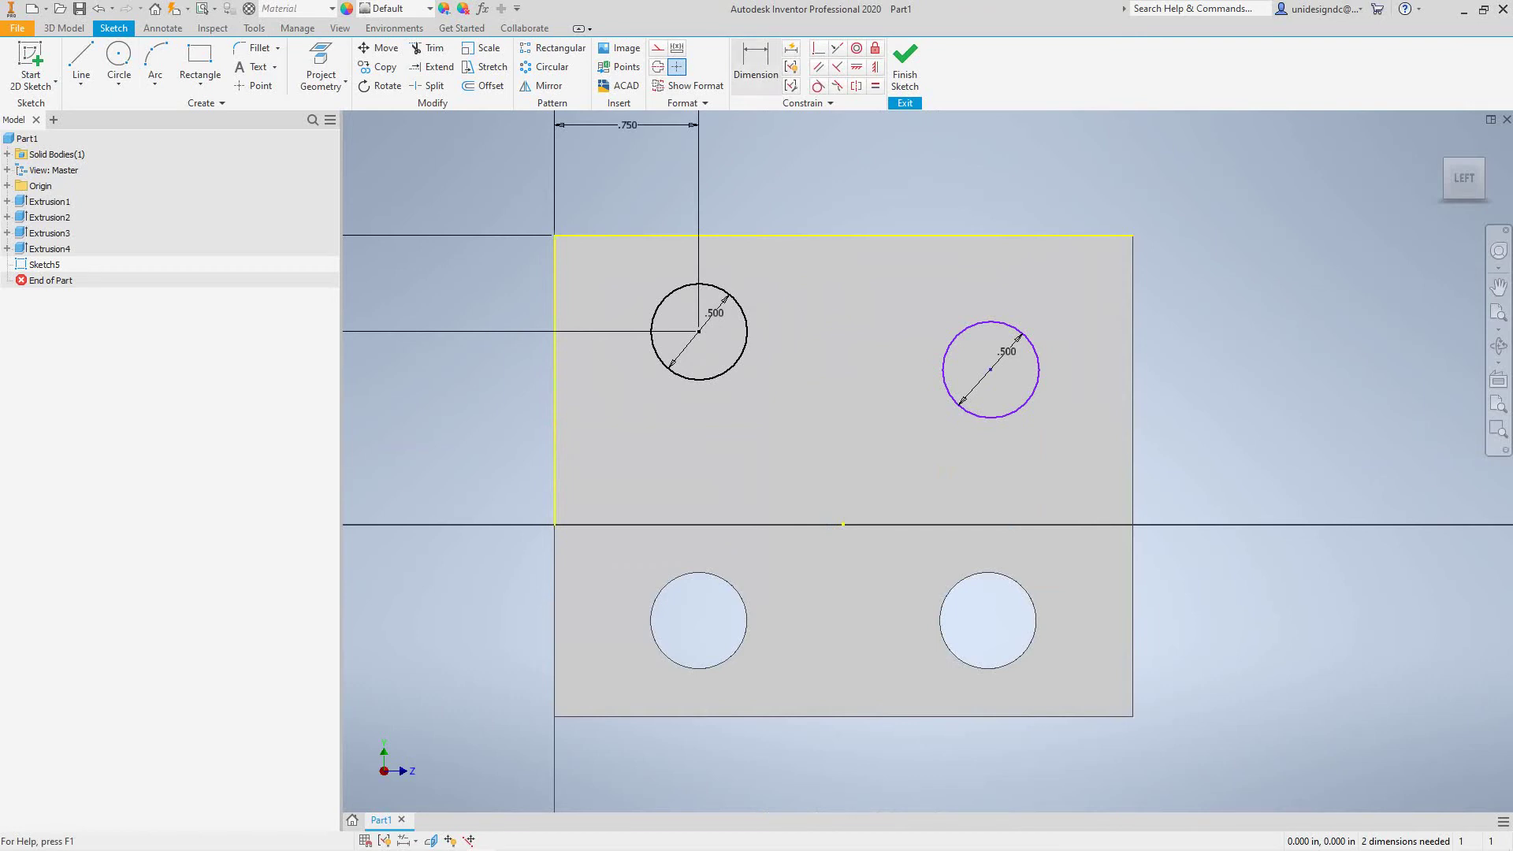
click(756, 63)
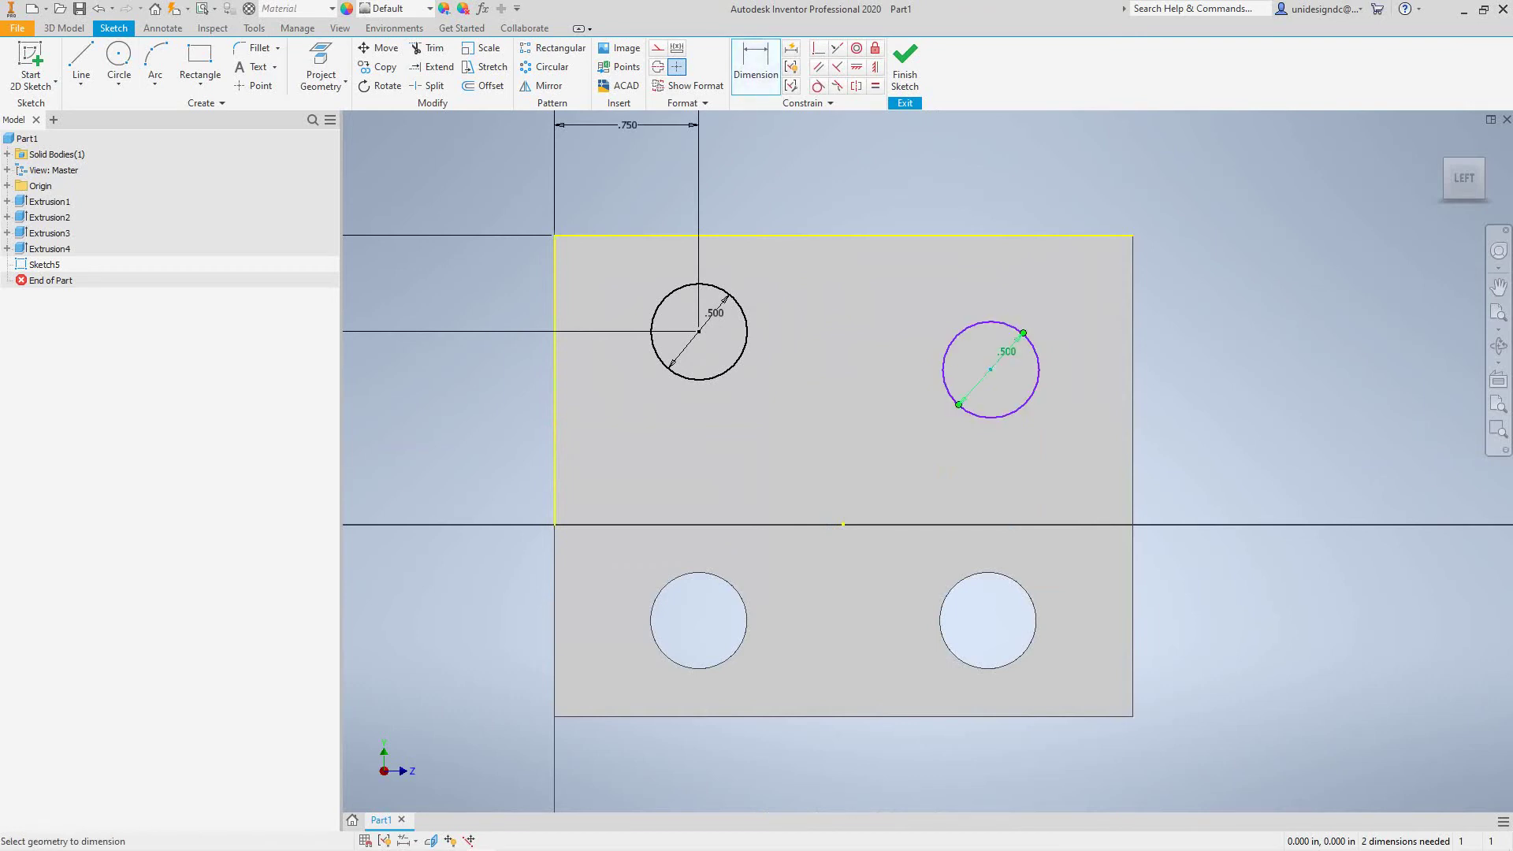
click(843, 524)
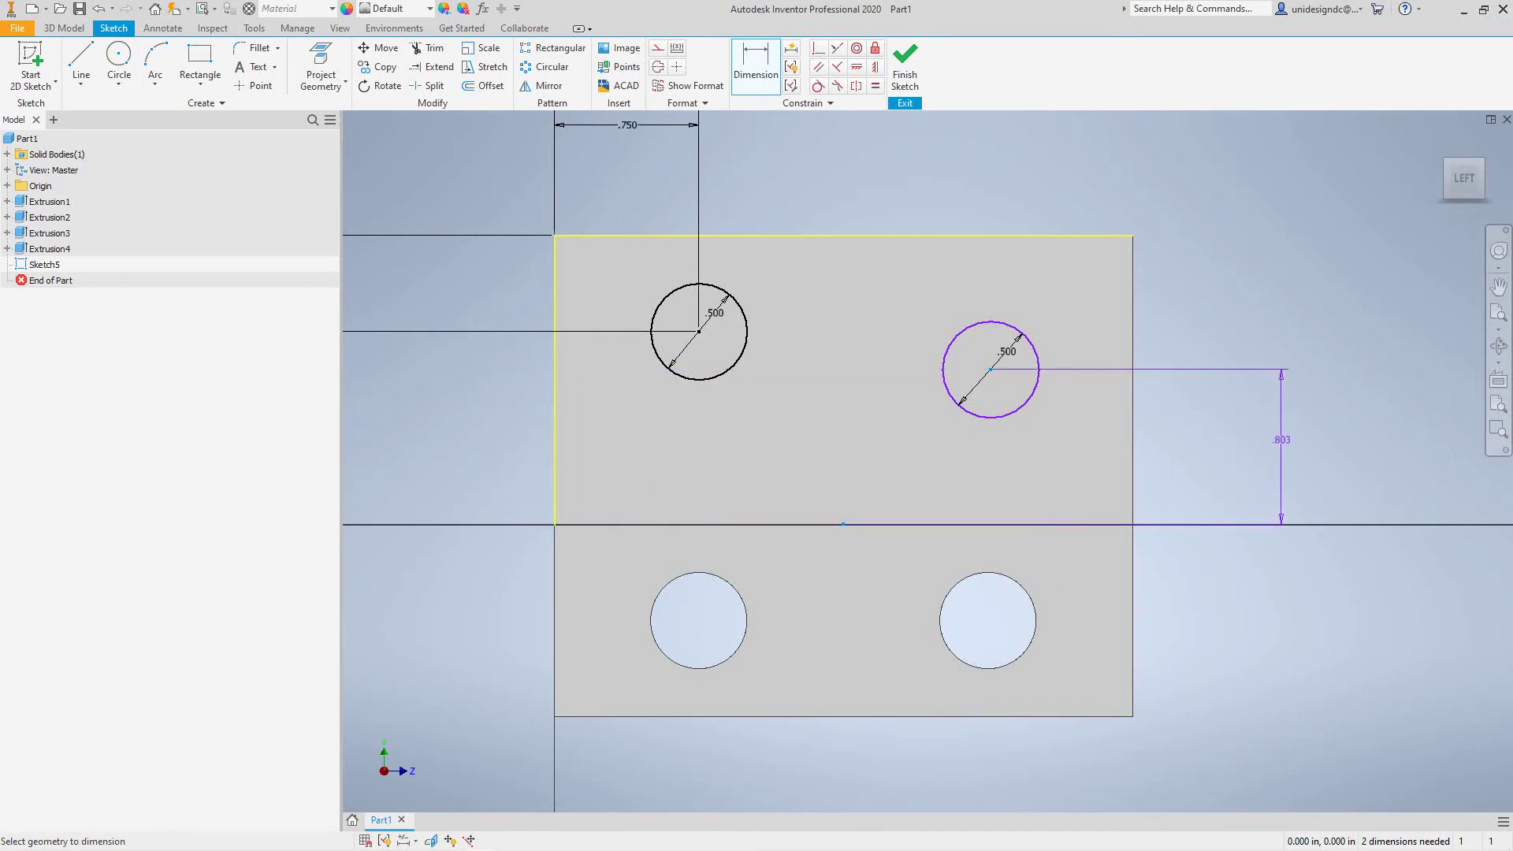
key(Escape)
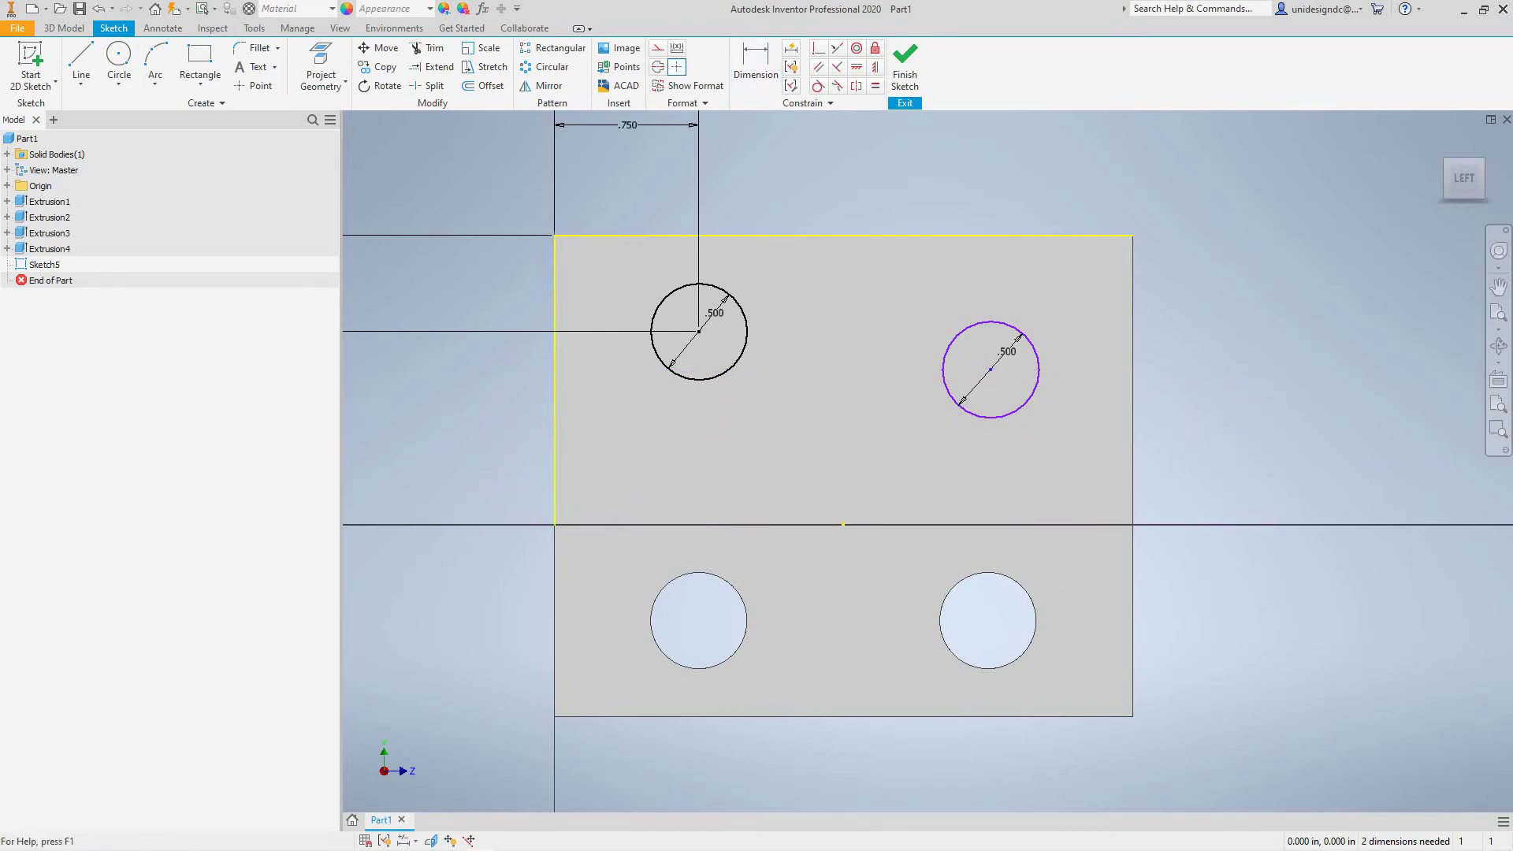
Dimension the second circle's center 0.5 in vertically from the top edge of the flange face.
click(755, 63)
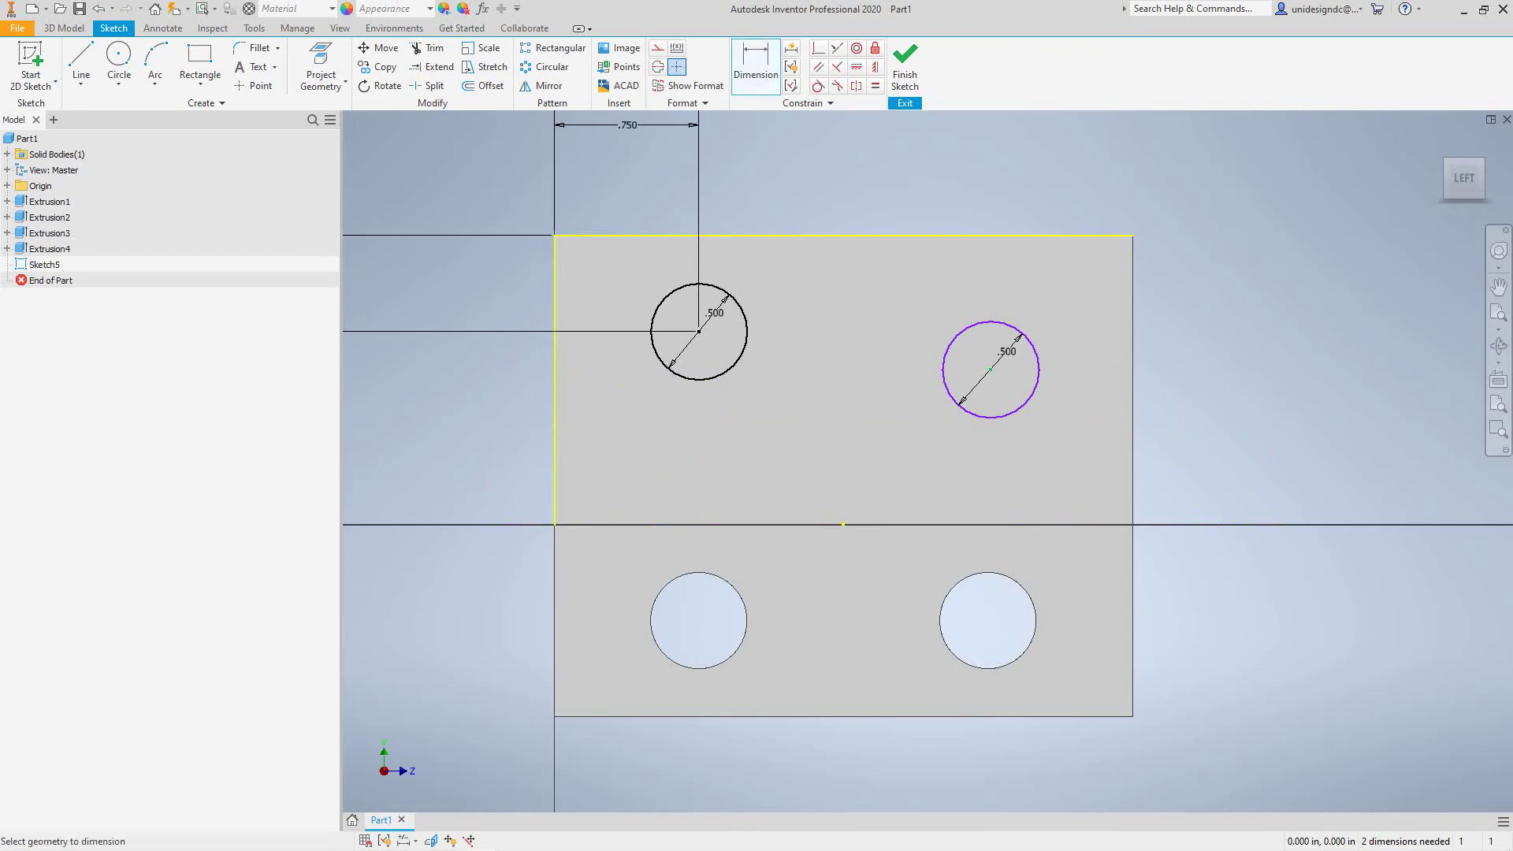
click(991, 369)
click(1009, 235)
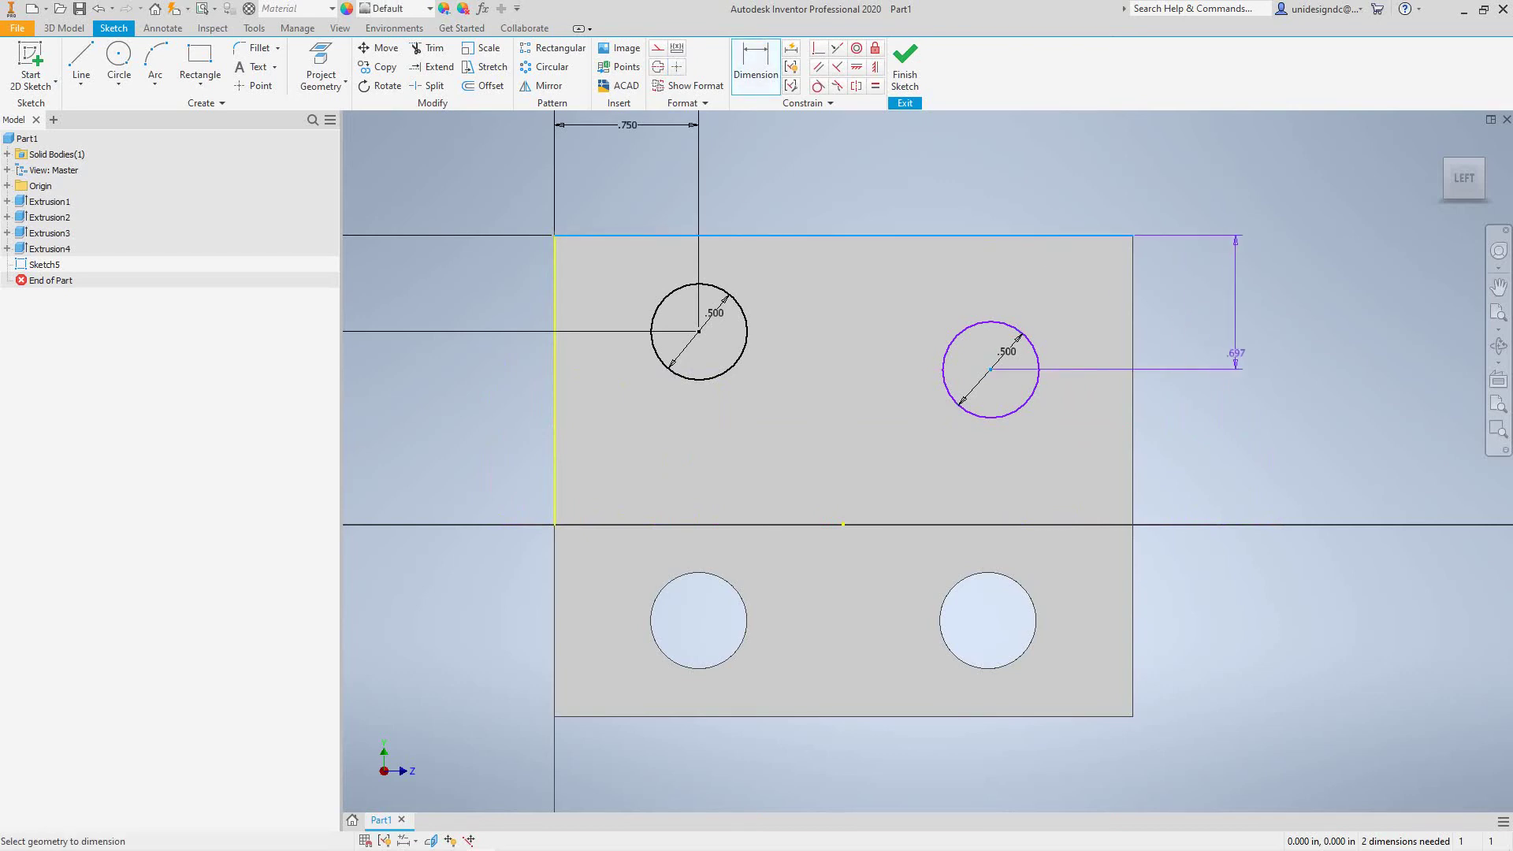
click(1321, 300)
scroll(1321, 299, up, 5)
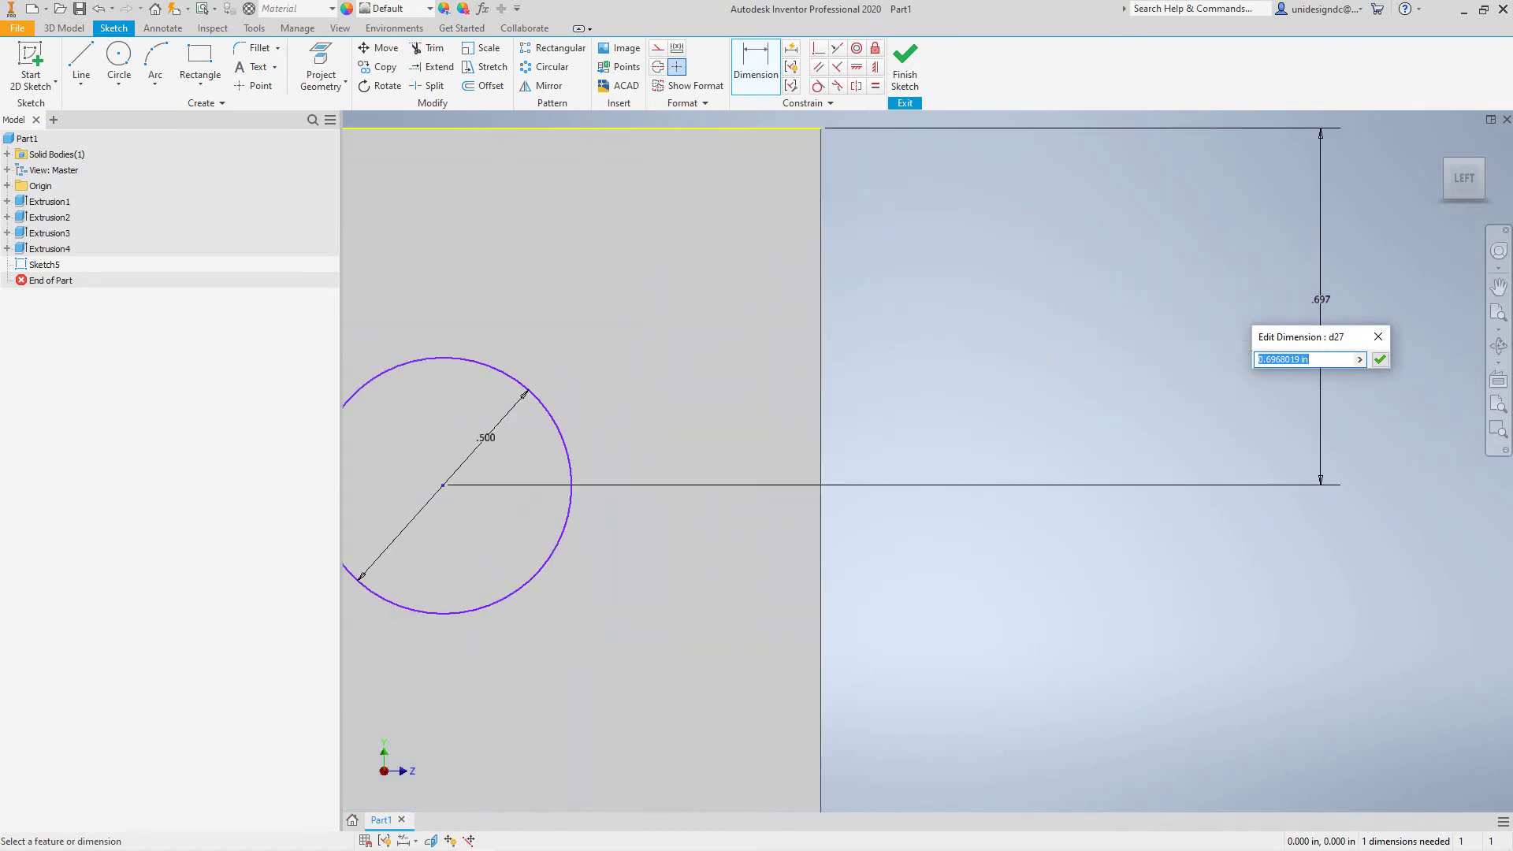
scroll(967, 374, down, 4)
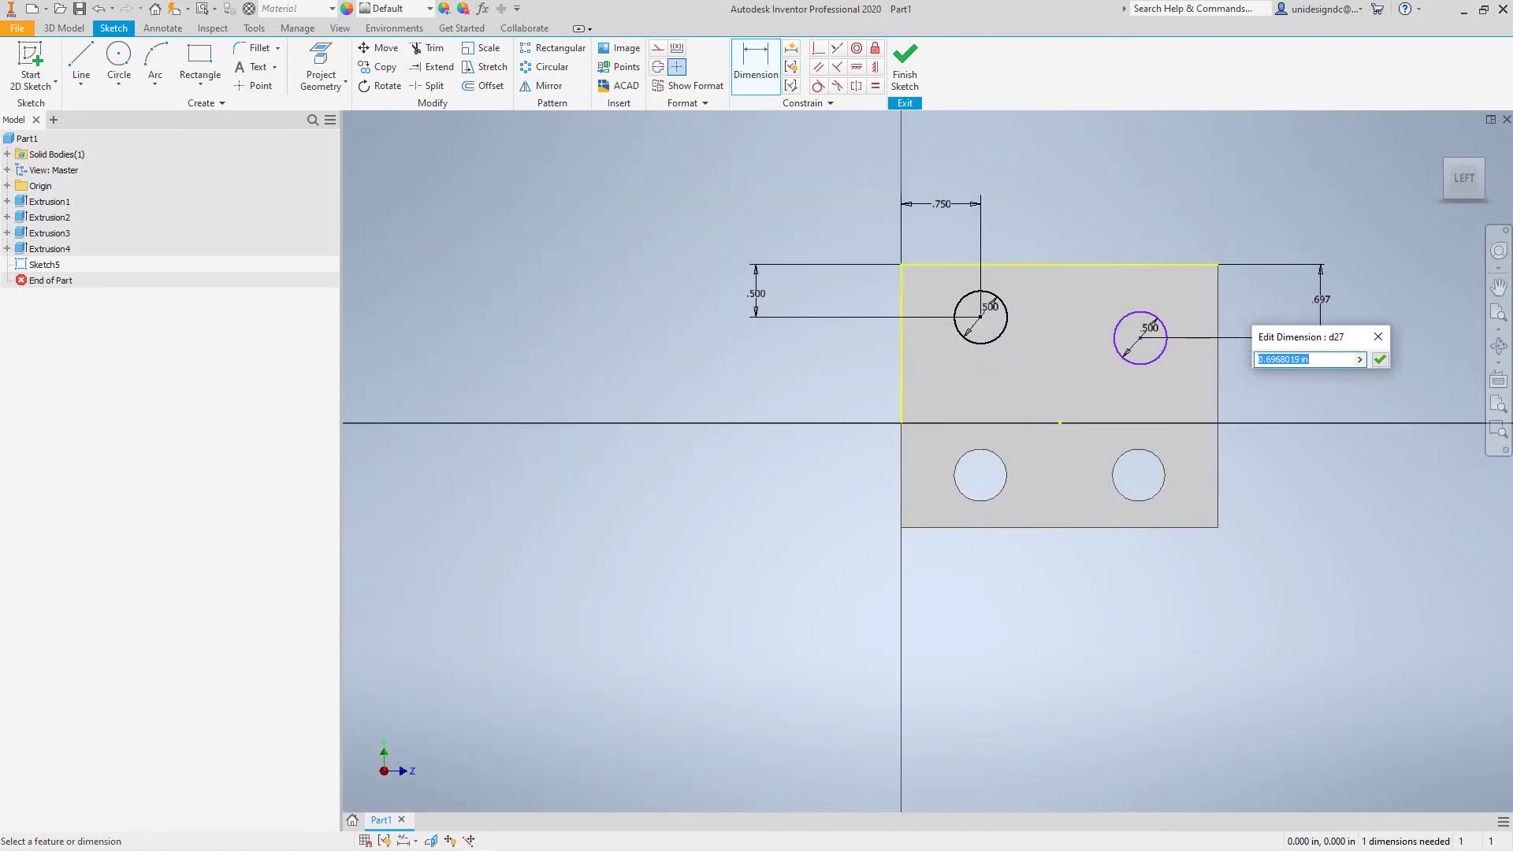
text(.5)
key(Return)
key(Escape)
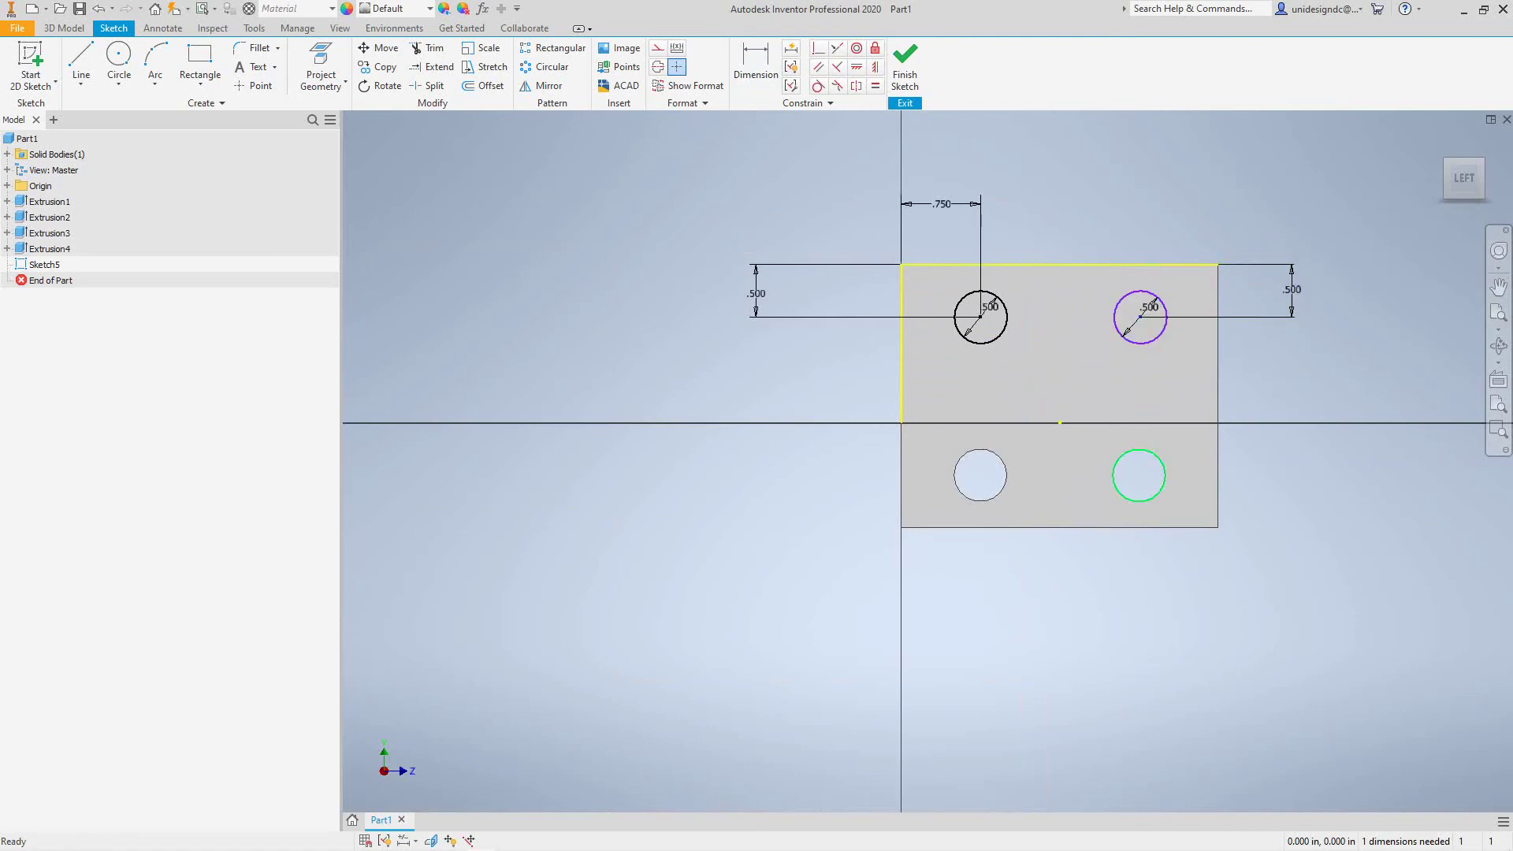
Finish the two-circle sketch on the upward flange's end face.
mouse_move(1021, 361)
shift+middle_down()
mouse_move(1001, 473)
mouse_move(906, 465)
mouse_move(985, 457)
mouse_move(1021, 361)
shift+middle_up()
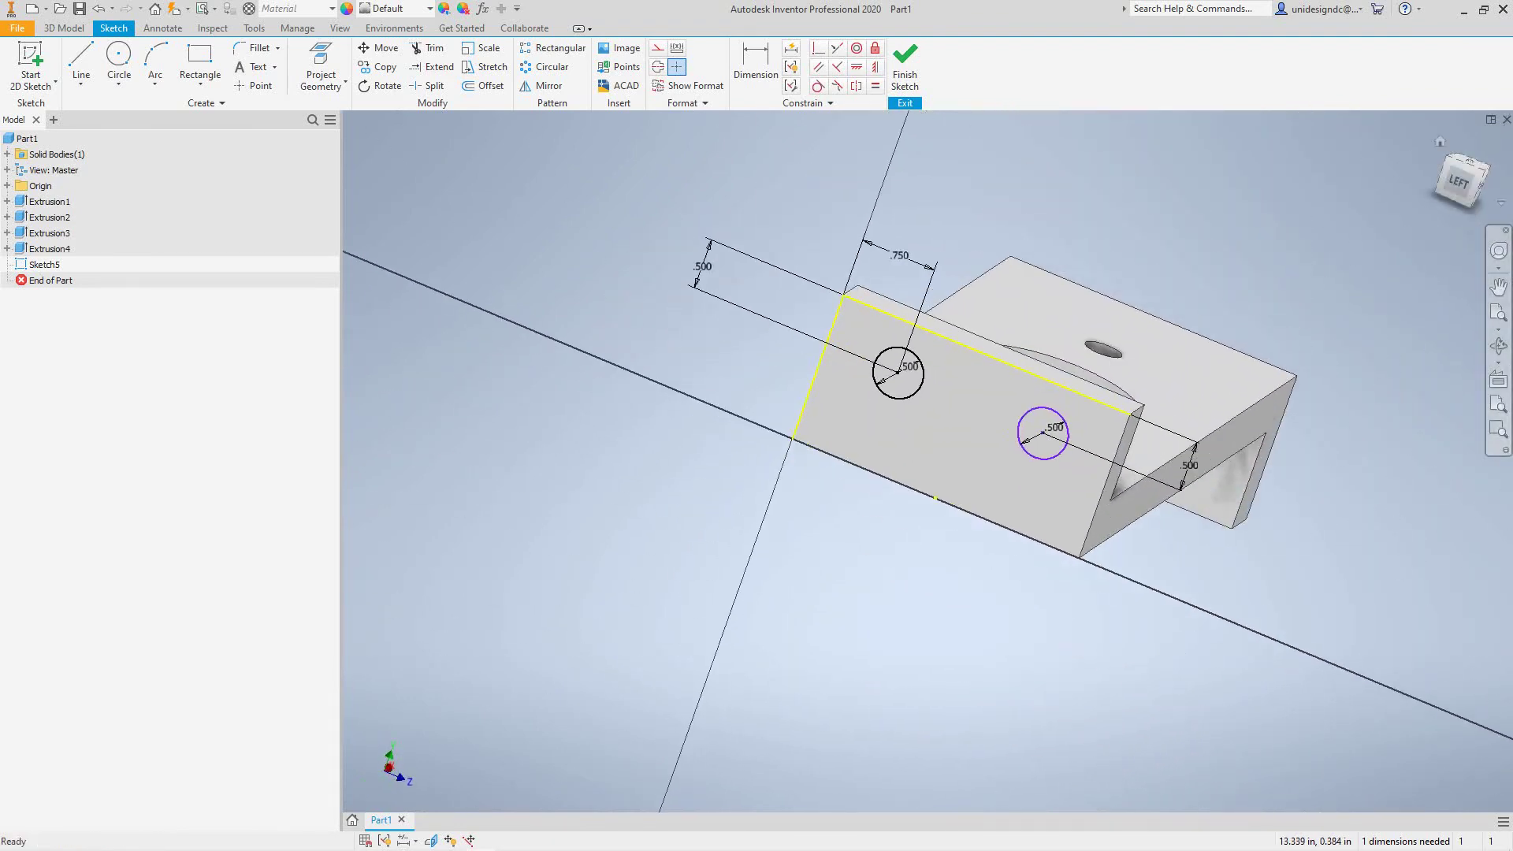
key(F6)
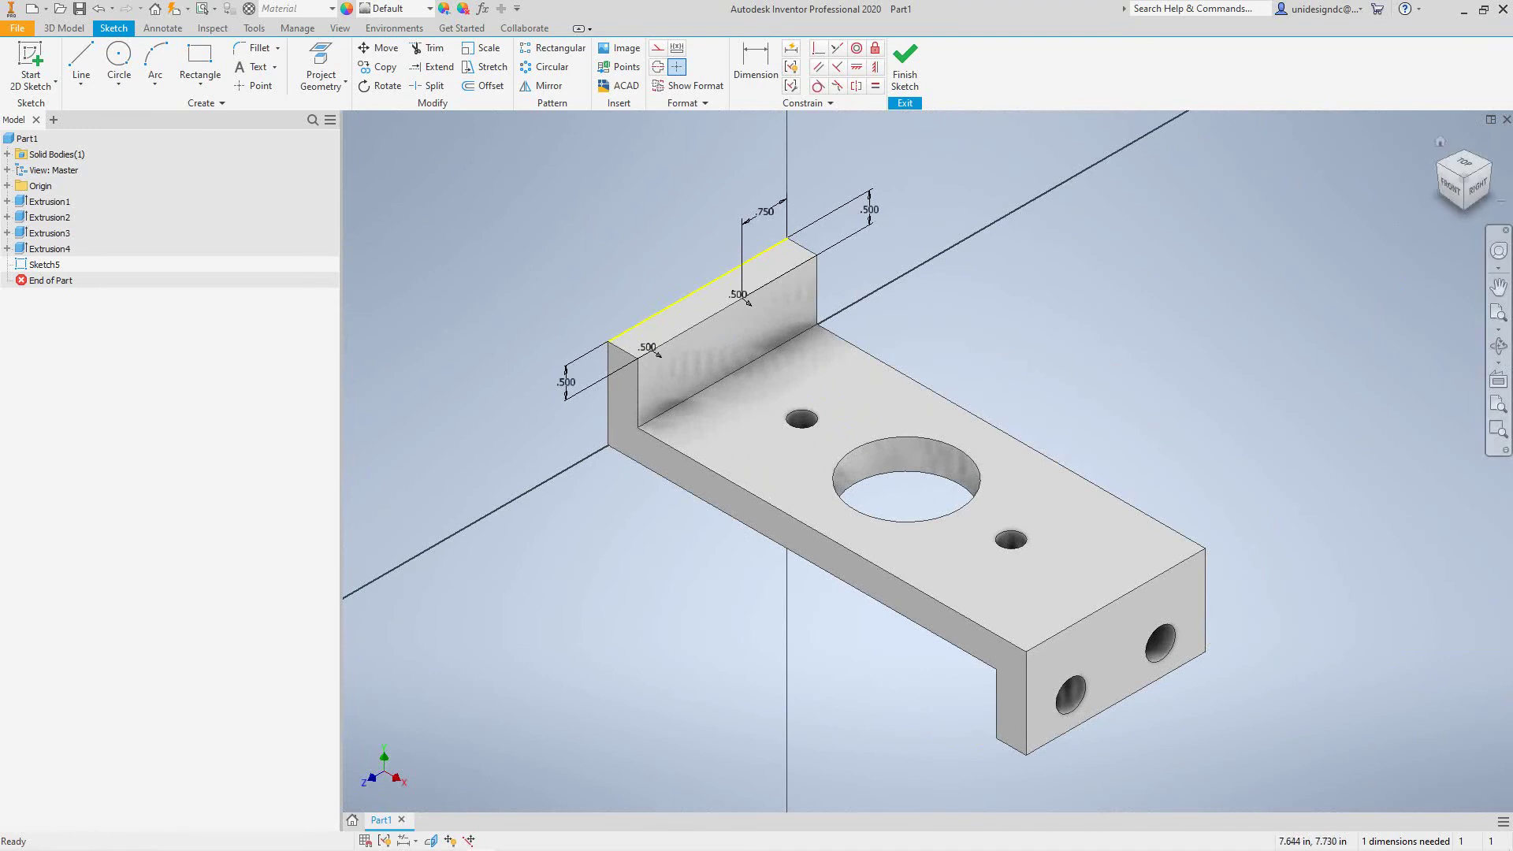
key(F2)
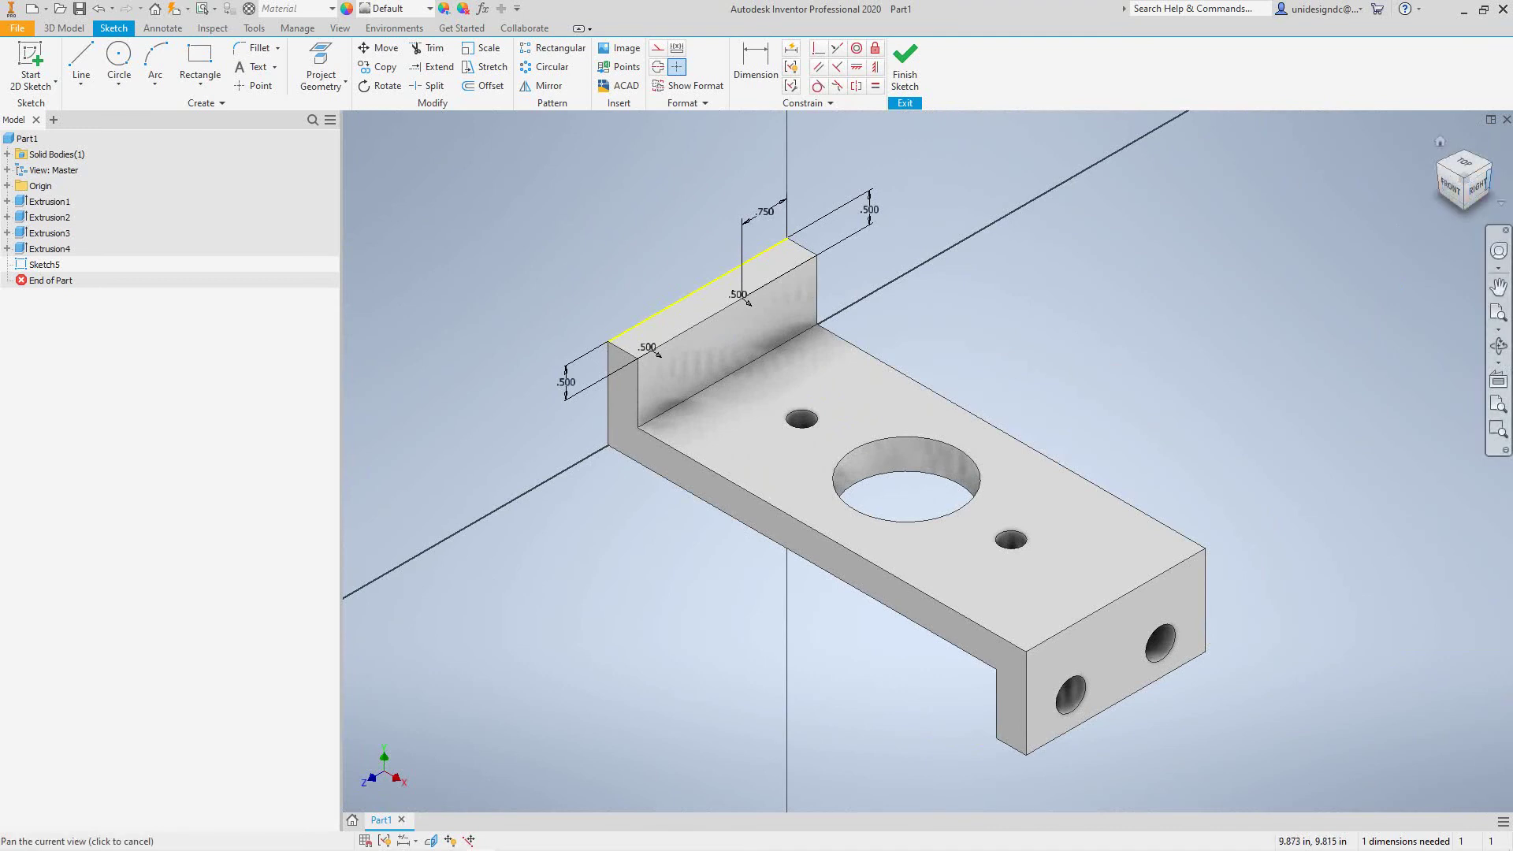
click(1488, 181)
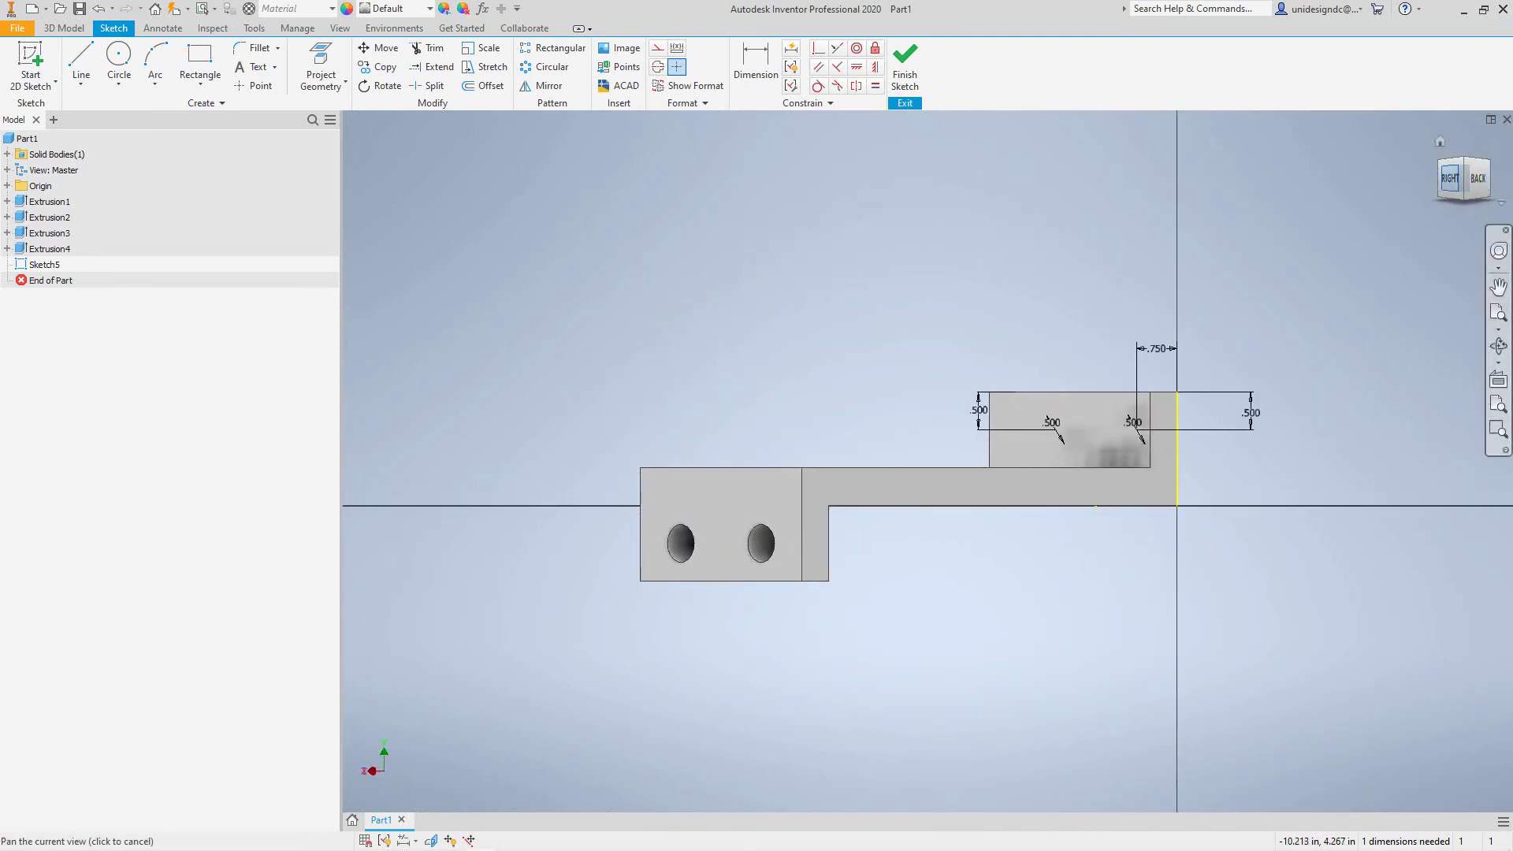
click(1441, 178)
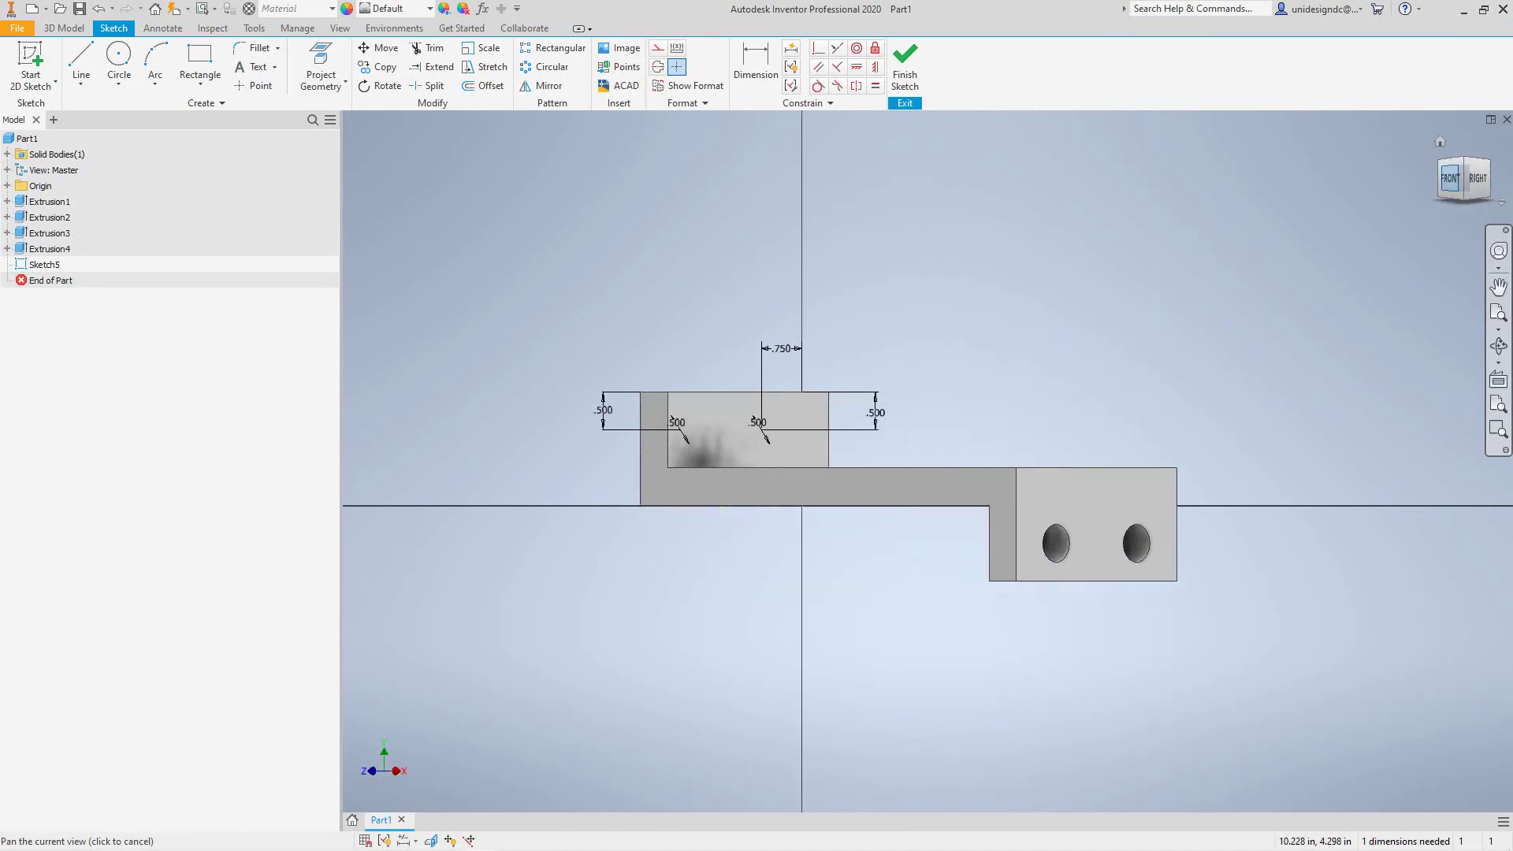
drag(1479, 178, 1473, 252)
shift+middle_drag(812, 465, 960, 346)
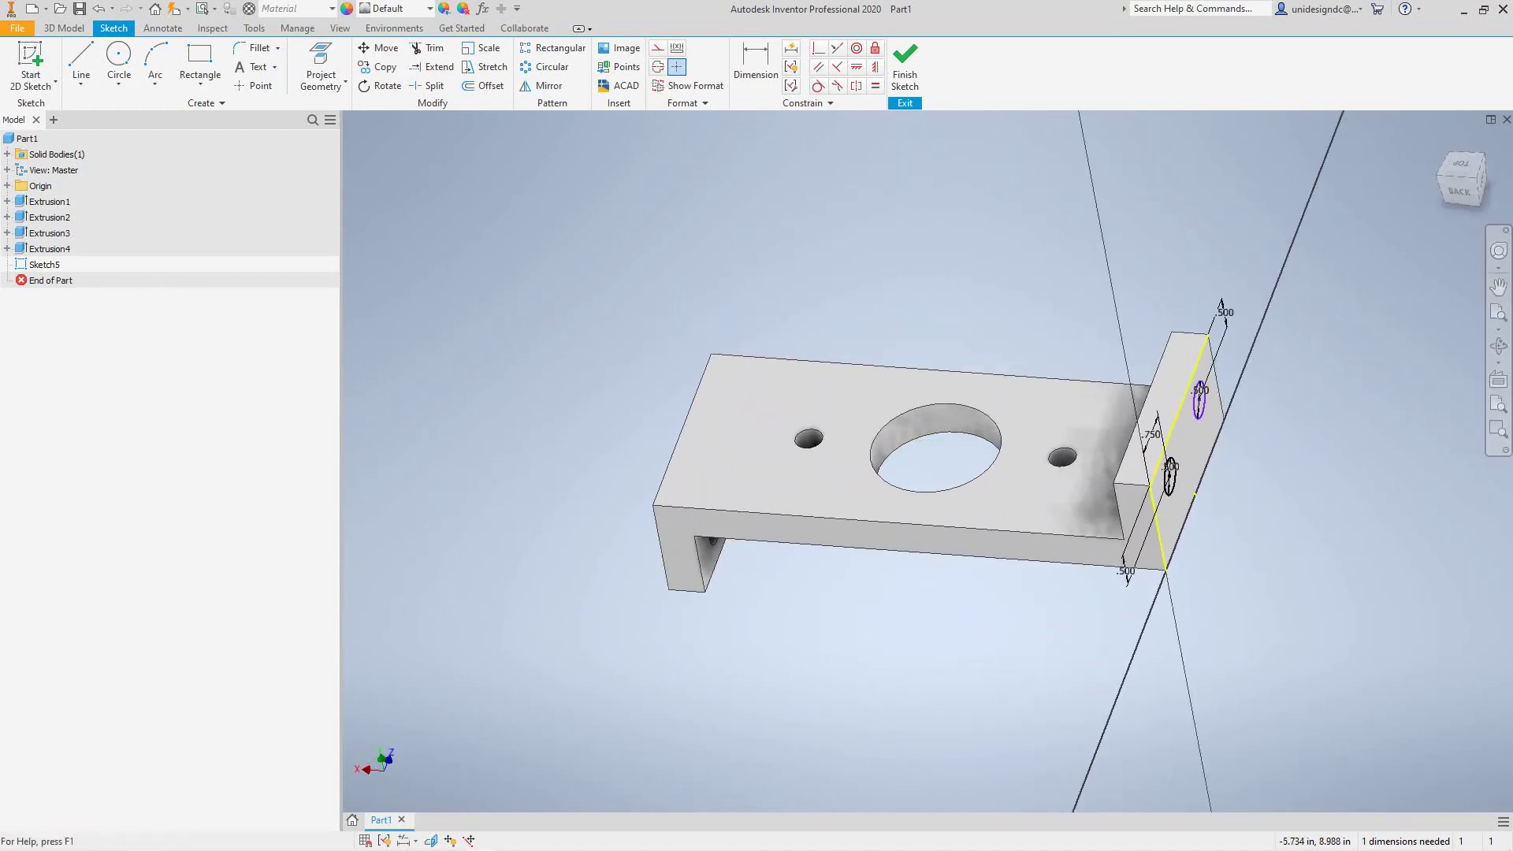
click(905, 67)
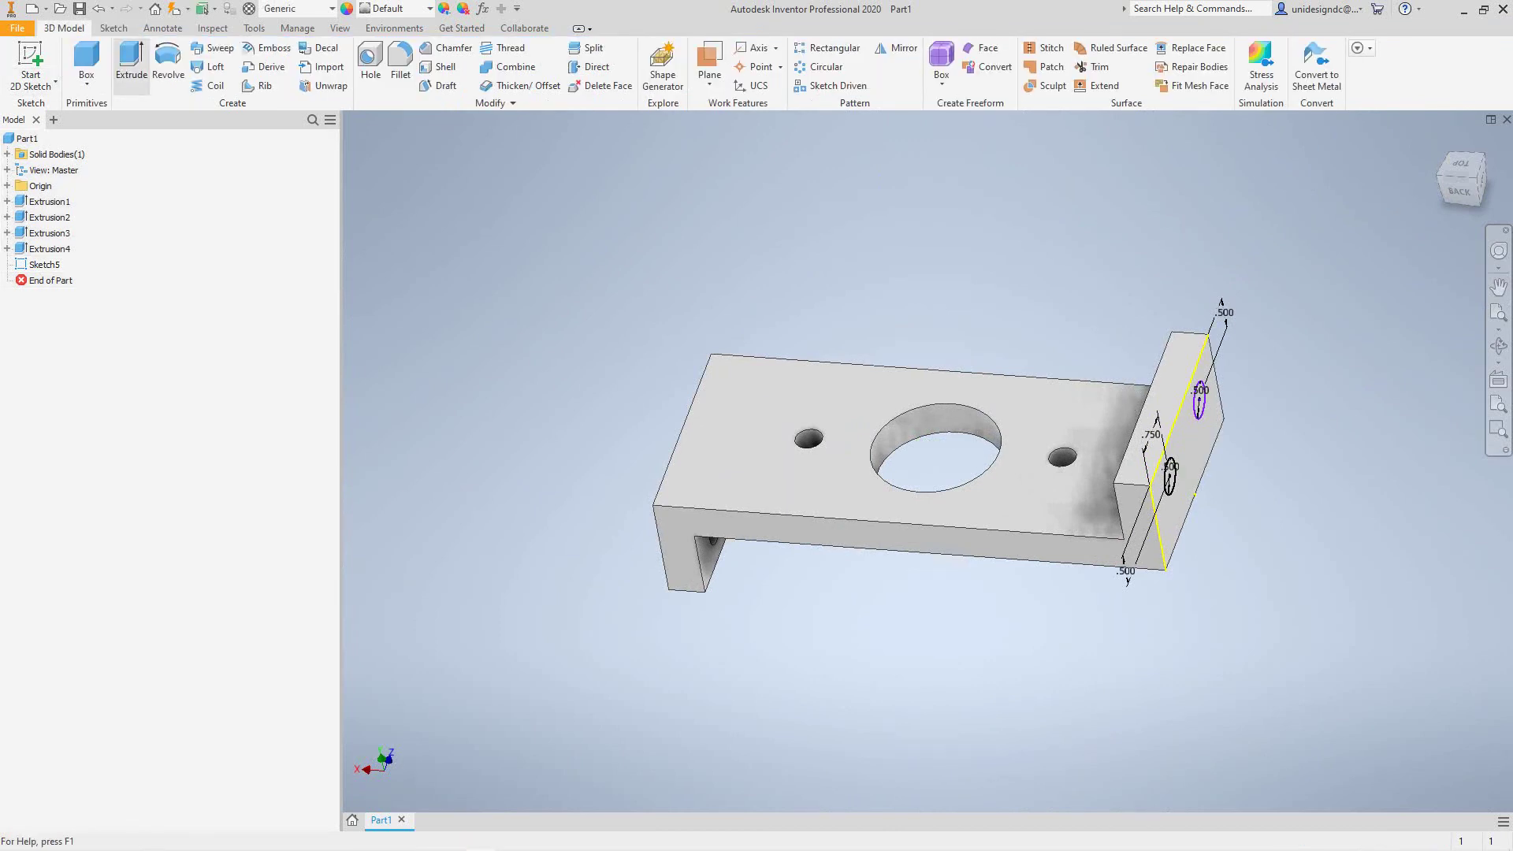
click(130, 67)
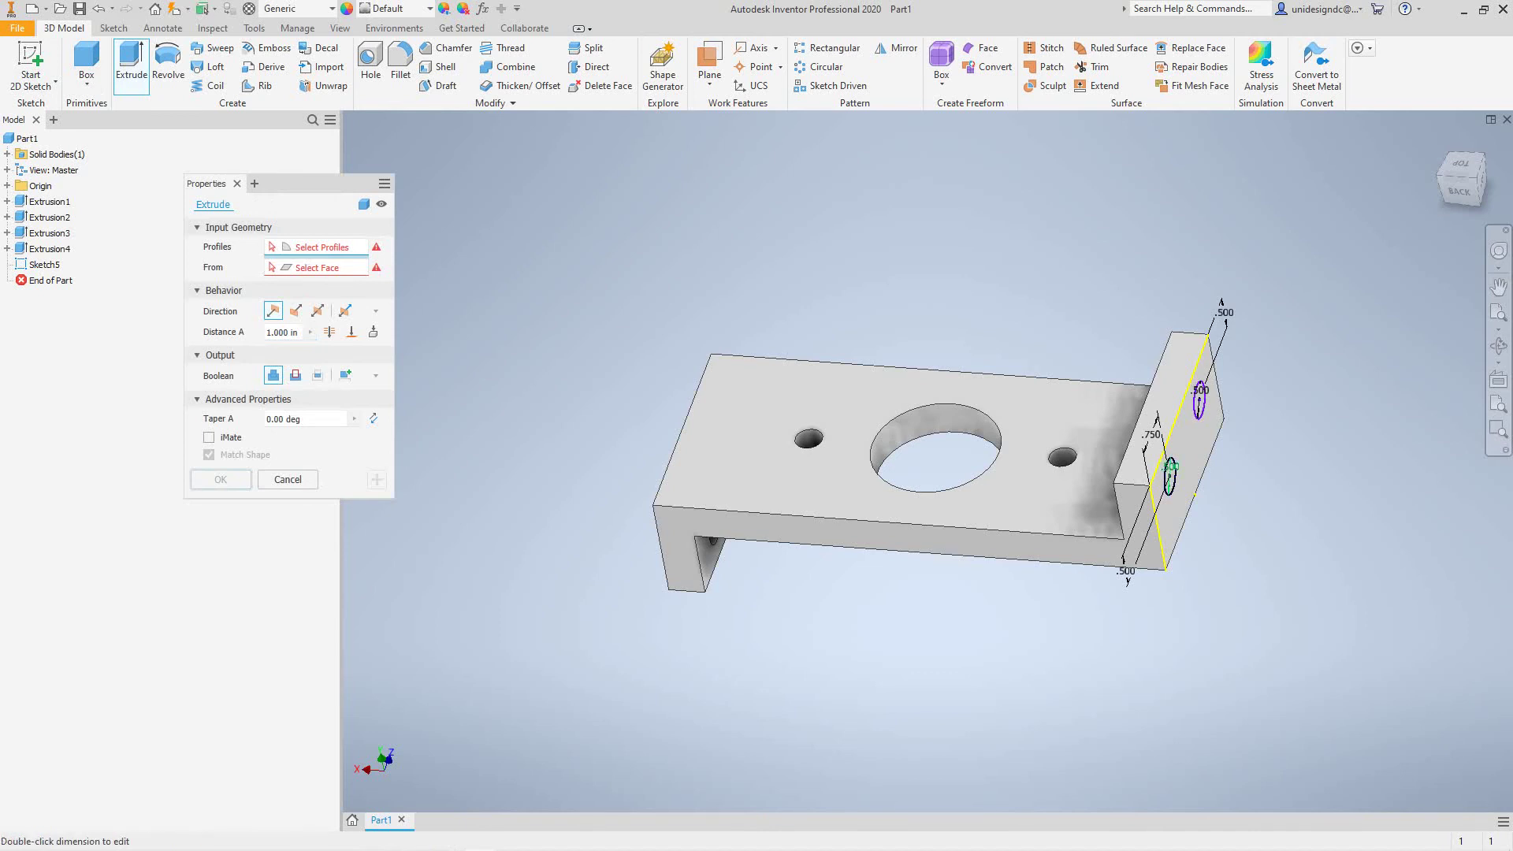
scroll(1173, 477, up, 5)
scroll(1173, 478, down, 10)
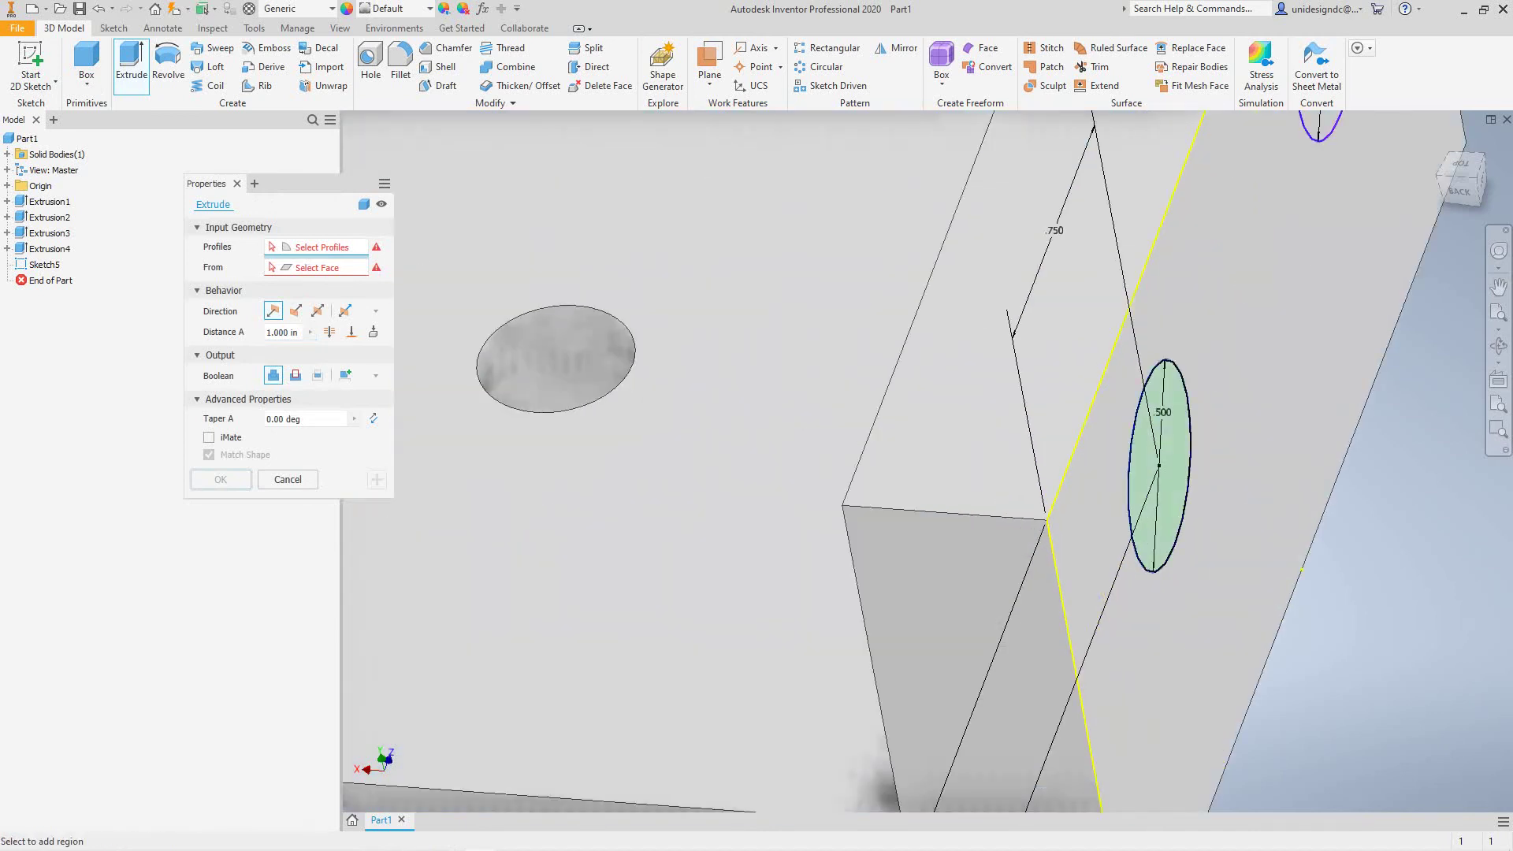
click(1172, 481)
scroll(1194, 460, down, 6)
scroll(1193, 461, up, 7)
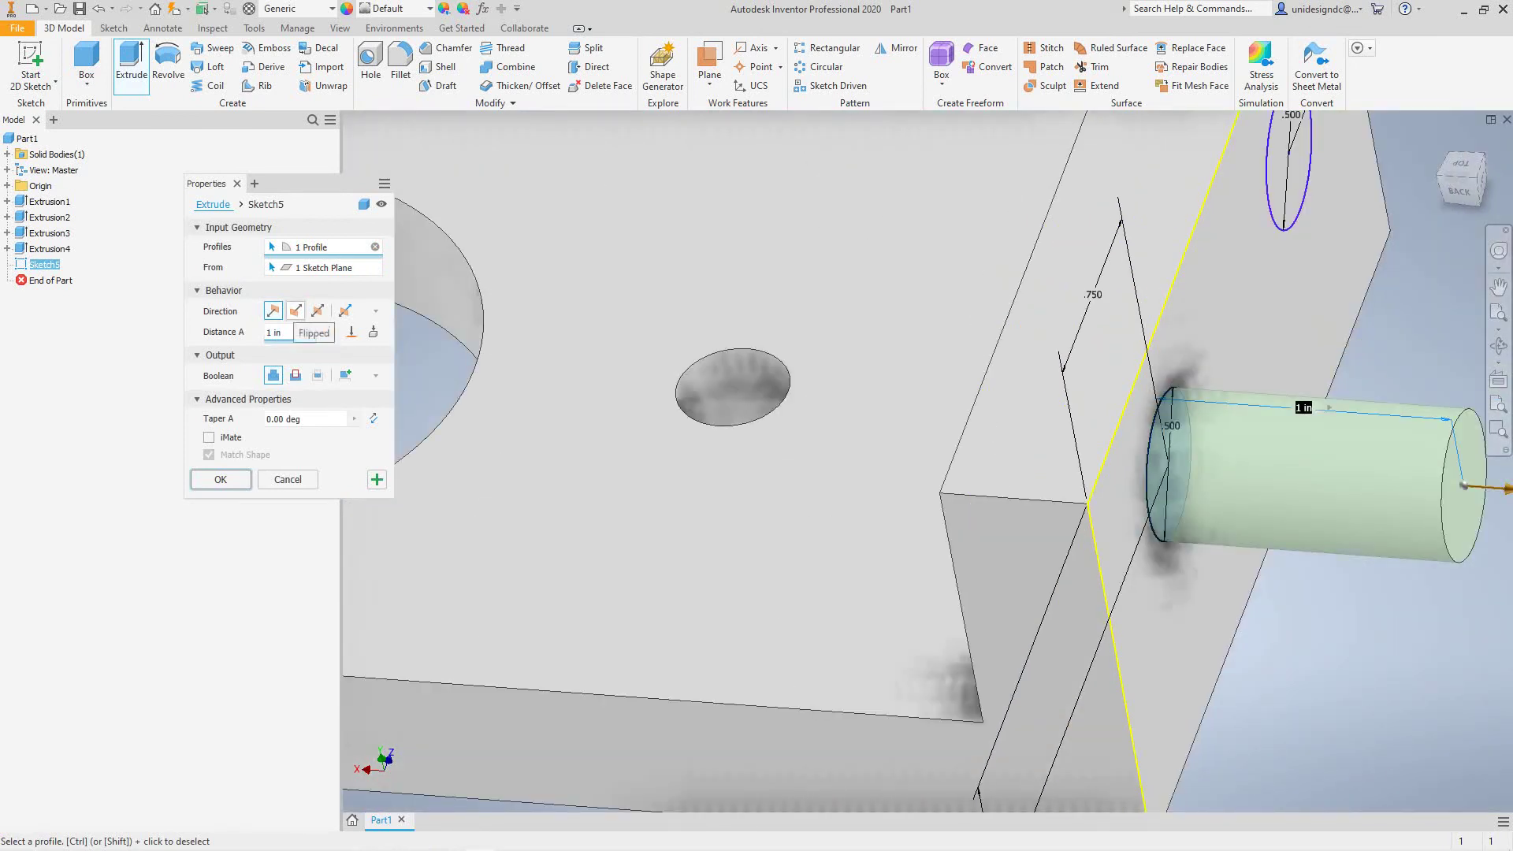
click(296, 310)
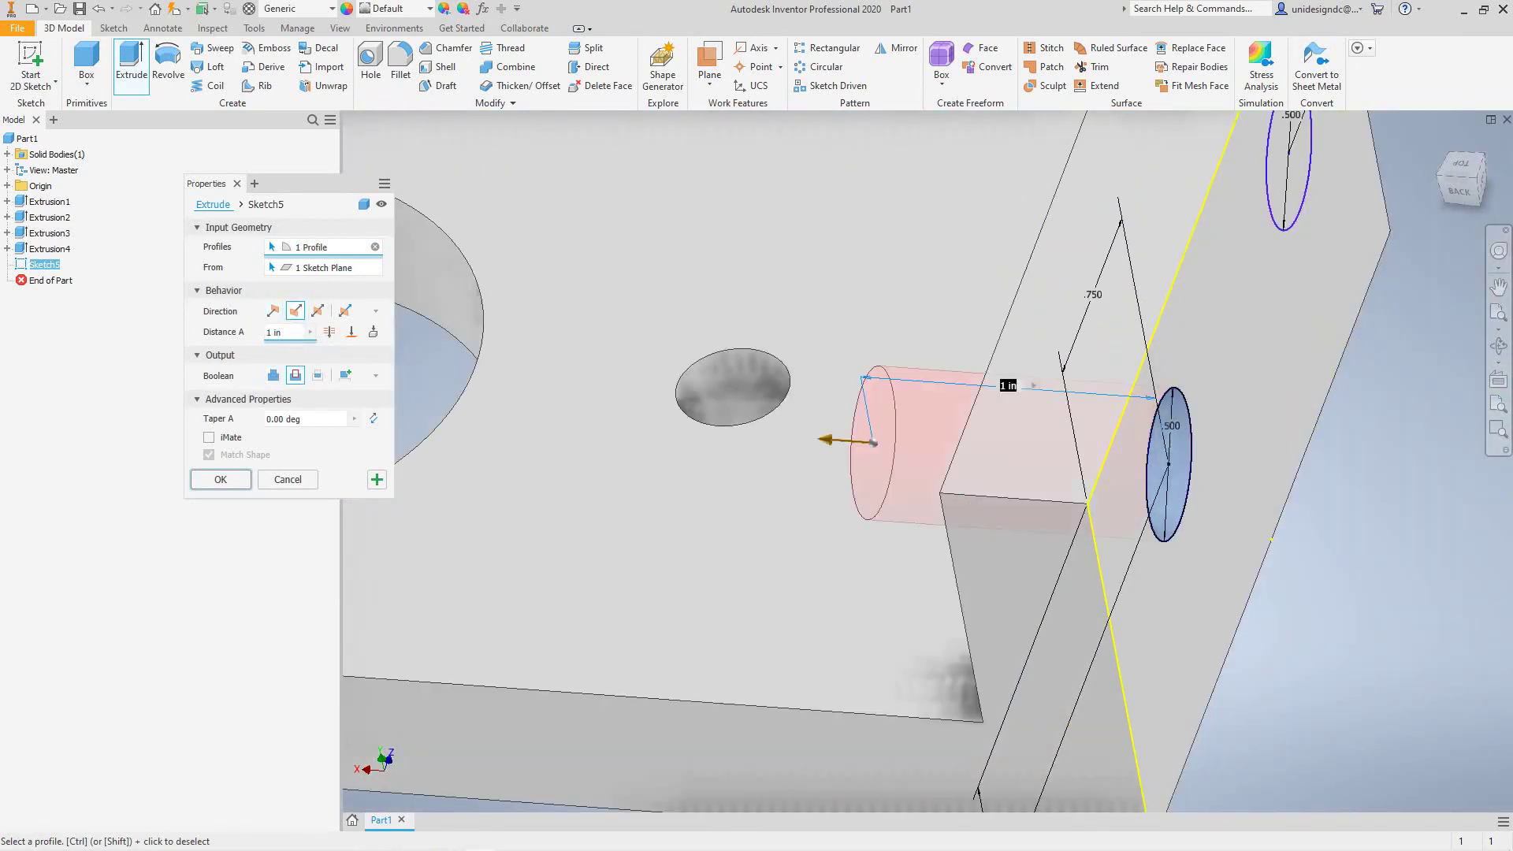
middle_drag(1287, 185, 1262, 239)
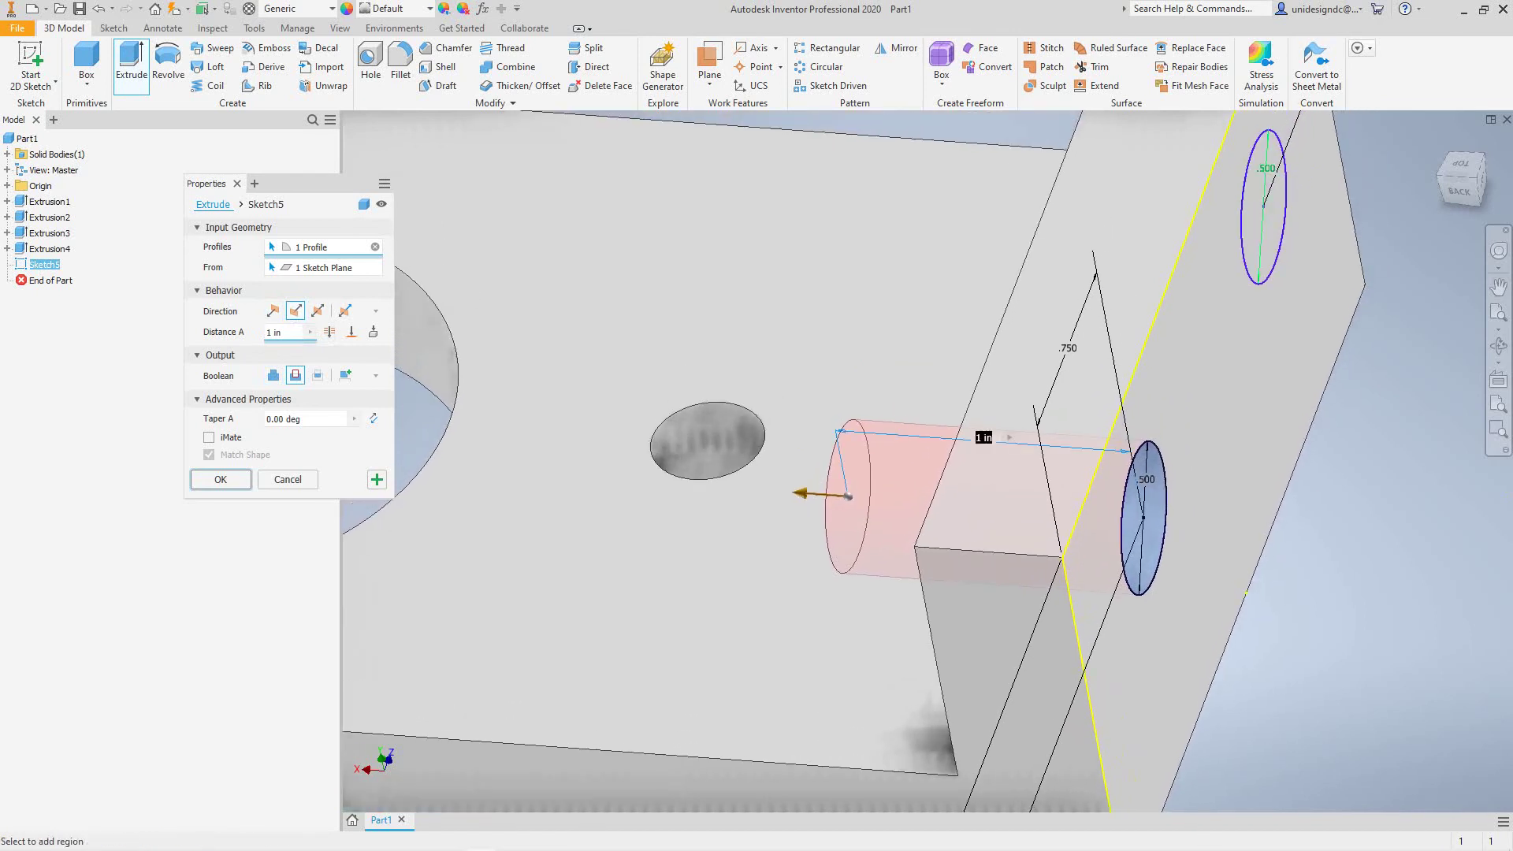
key(Escape)
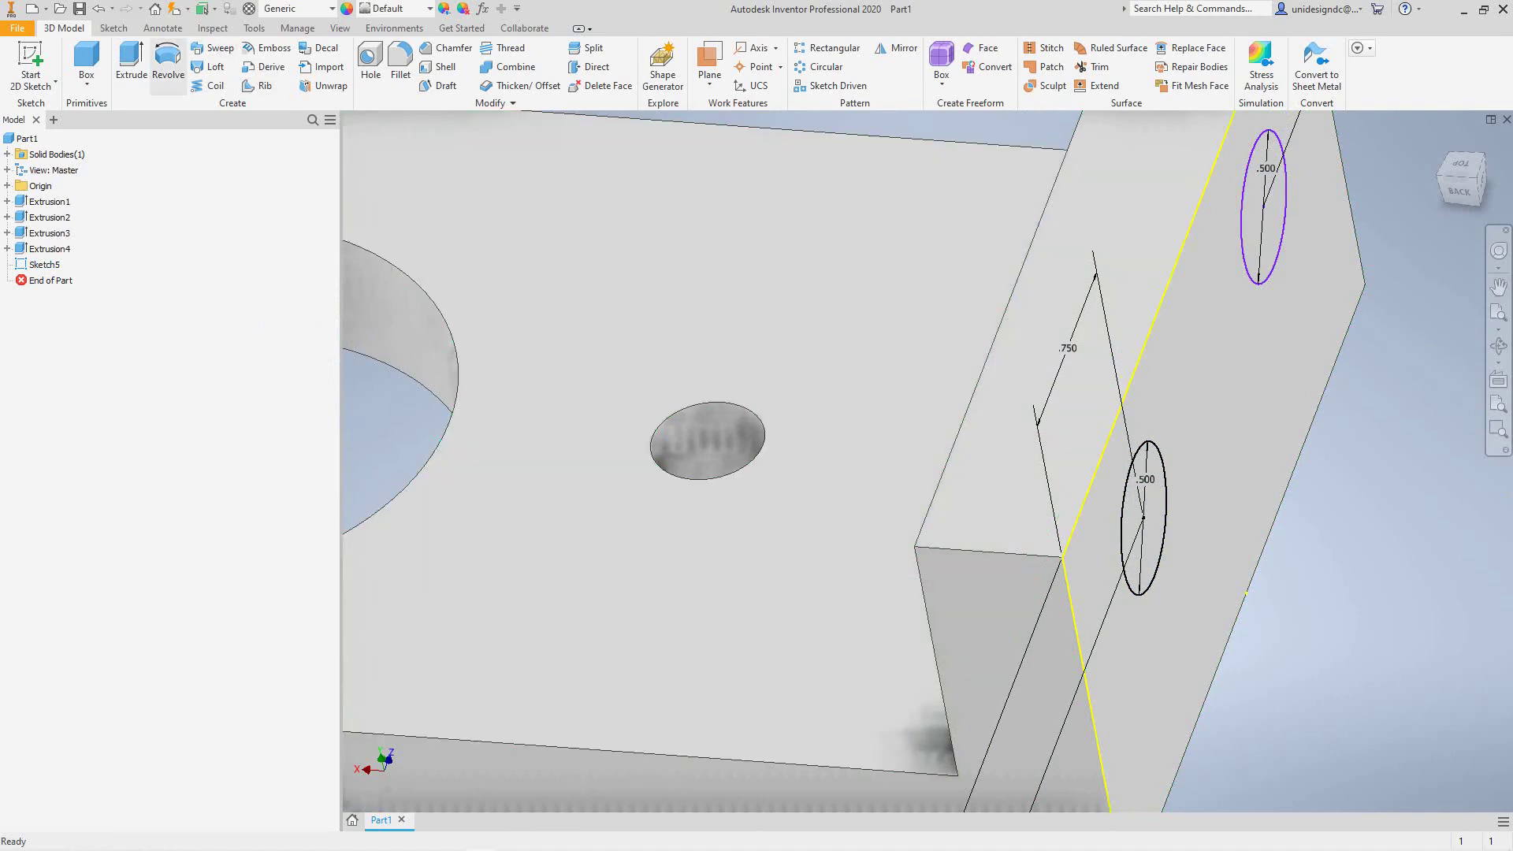
Extrude only the first 0.5 in circle on the upward flange's face as a symmetric cut with a 1 in distance.
click(131, 63)
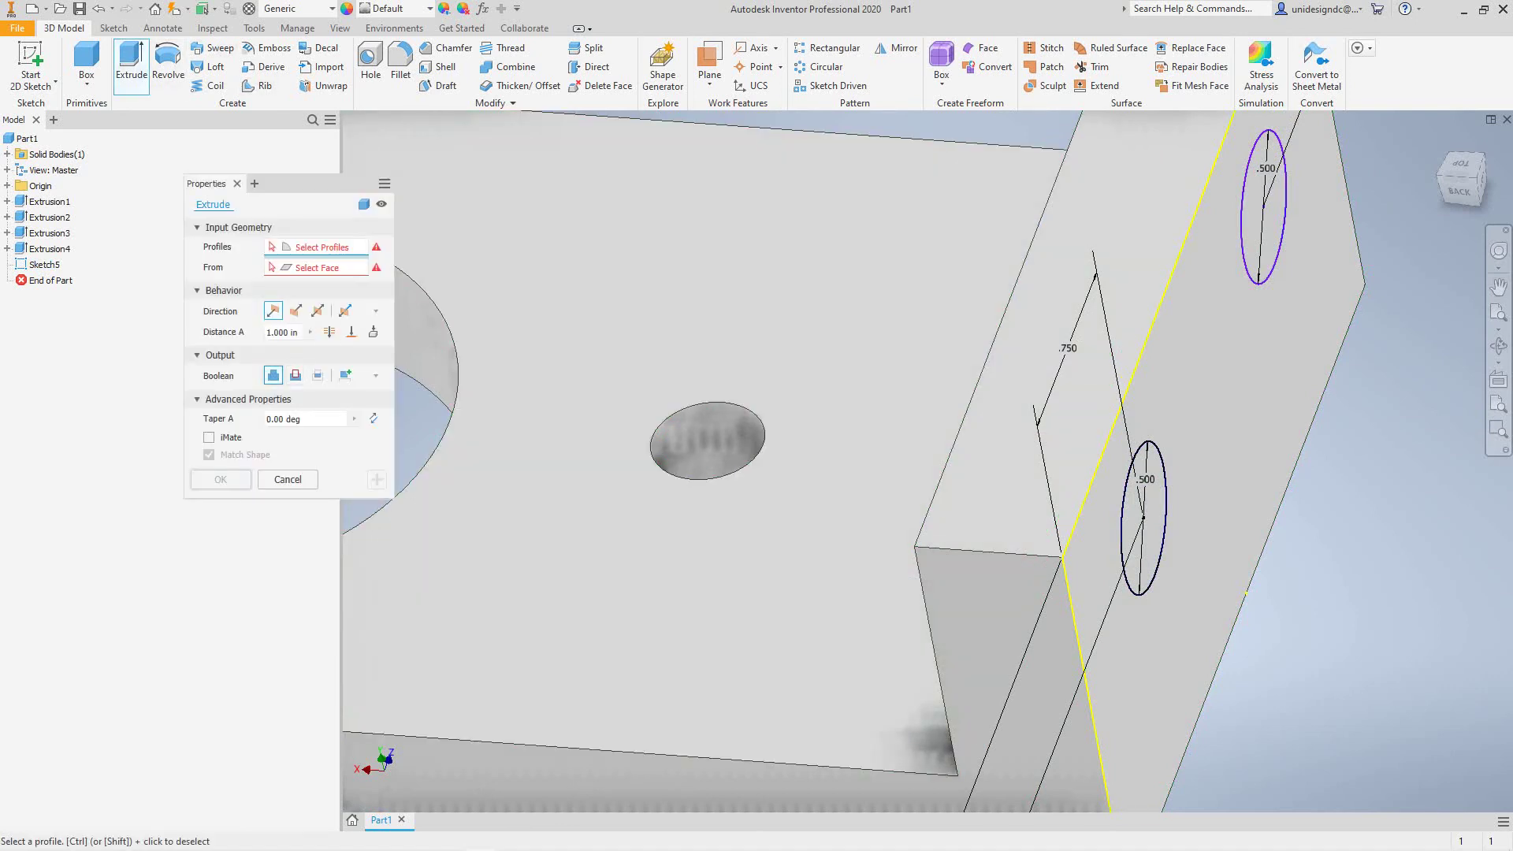
click(296, 375)
click(317, 310)
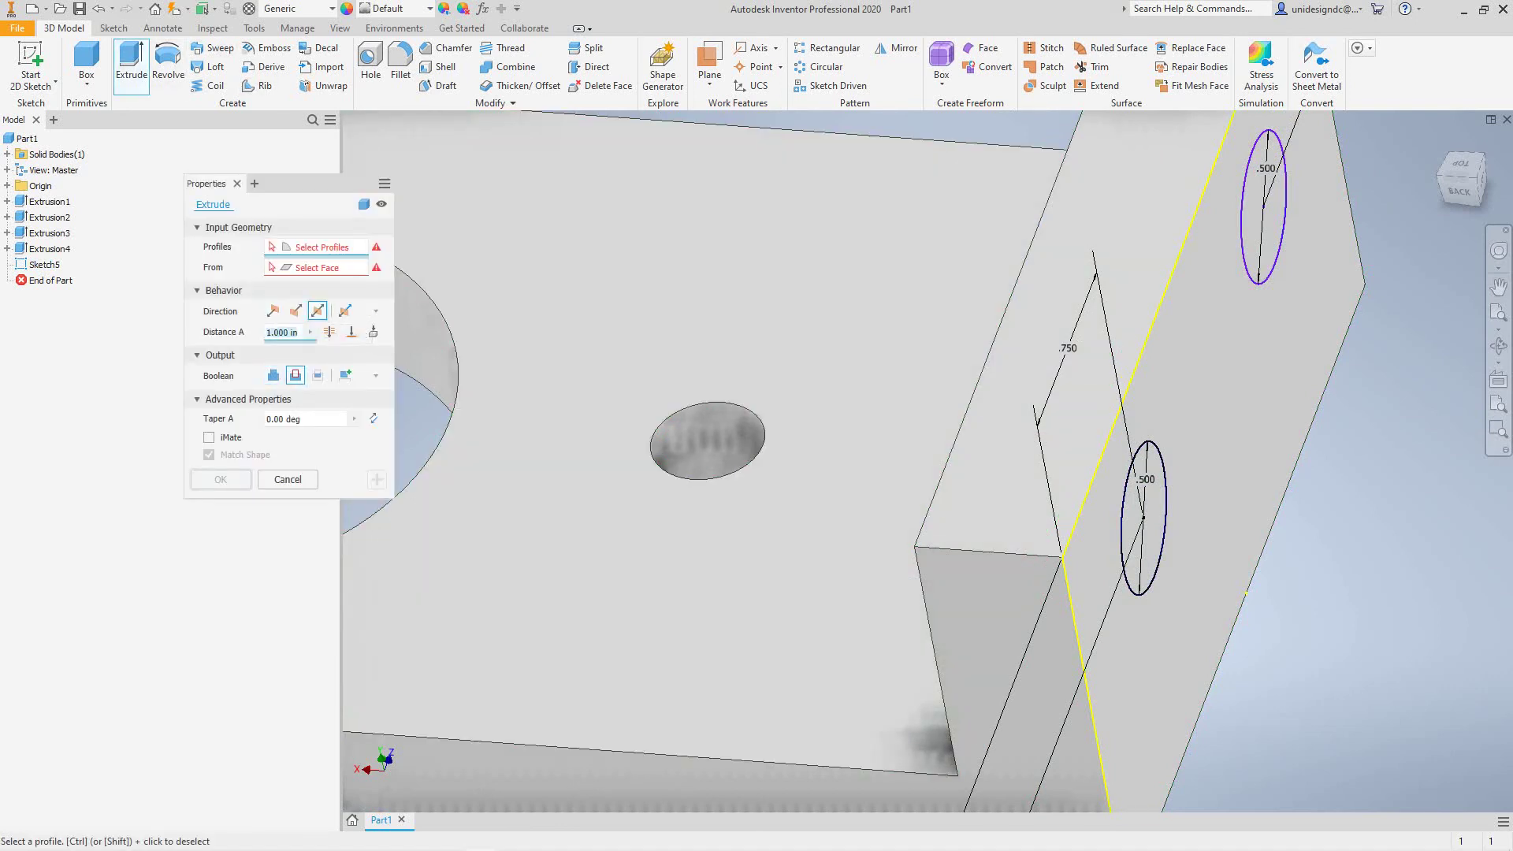
click(1144, 521)
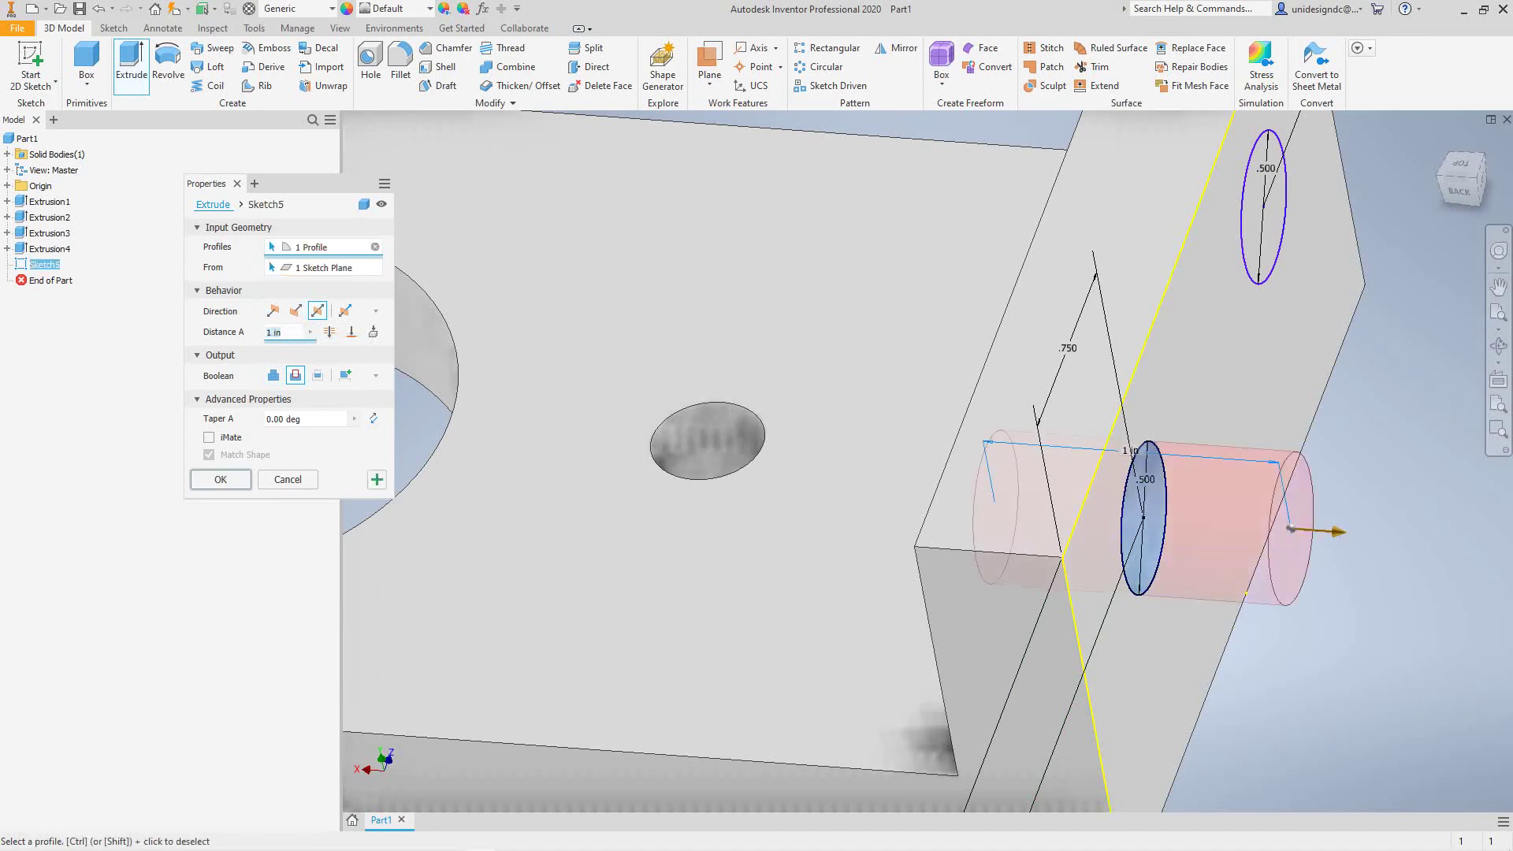
click(221, 479)
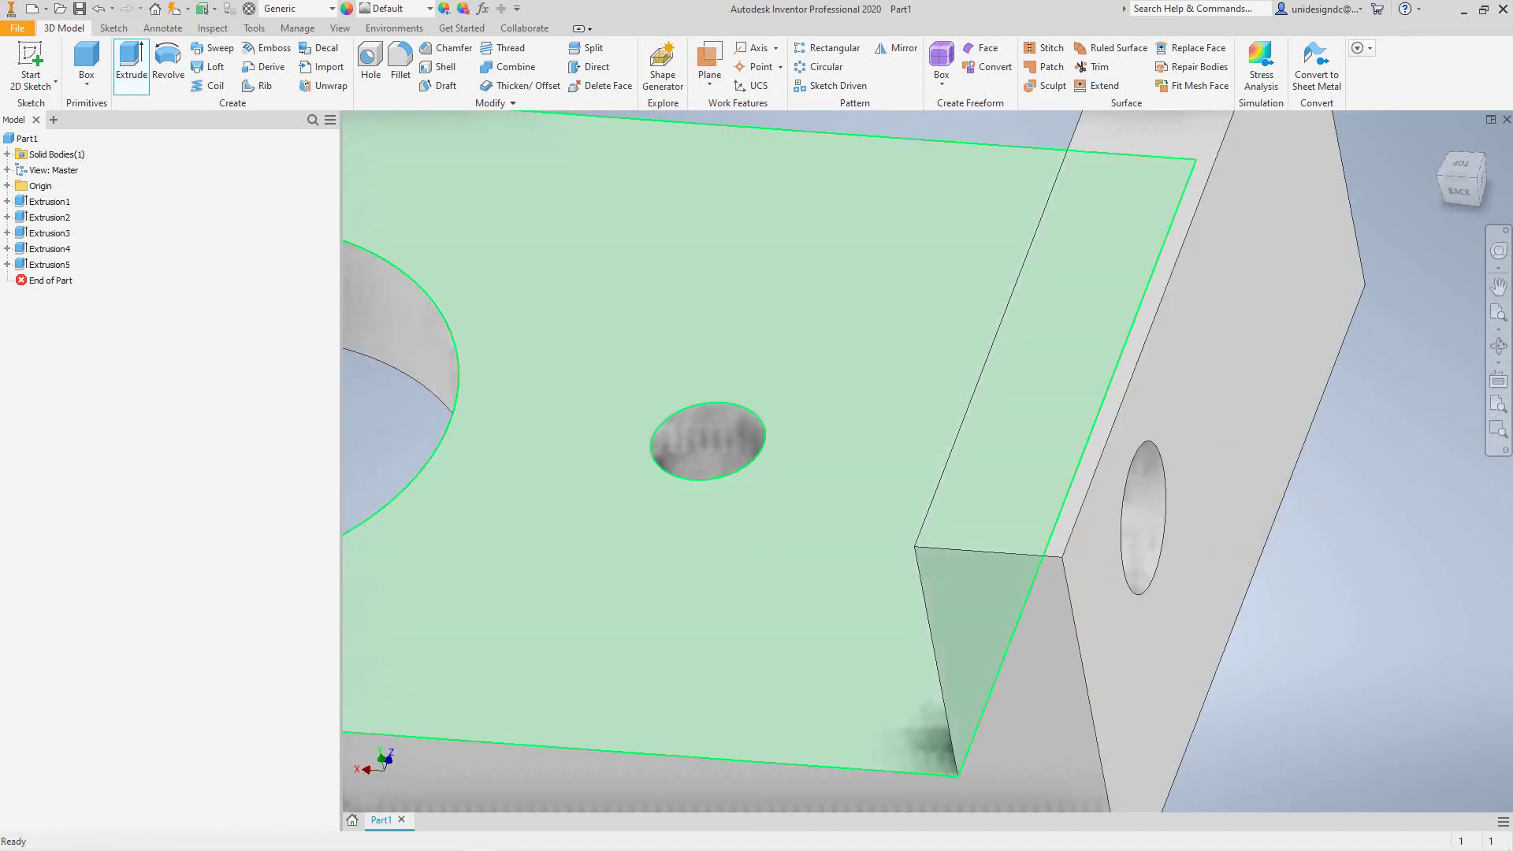
Undo the single-hole extruded cut in the upward flange.
scroll(845, 467, down, 5)
middle_drag(845, 466, 780, 525)
scroll(771, 525, up, 8)
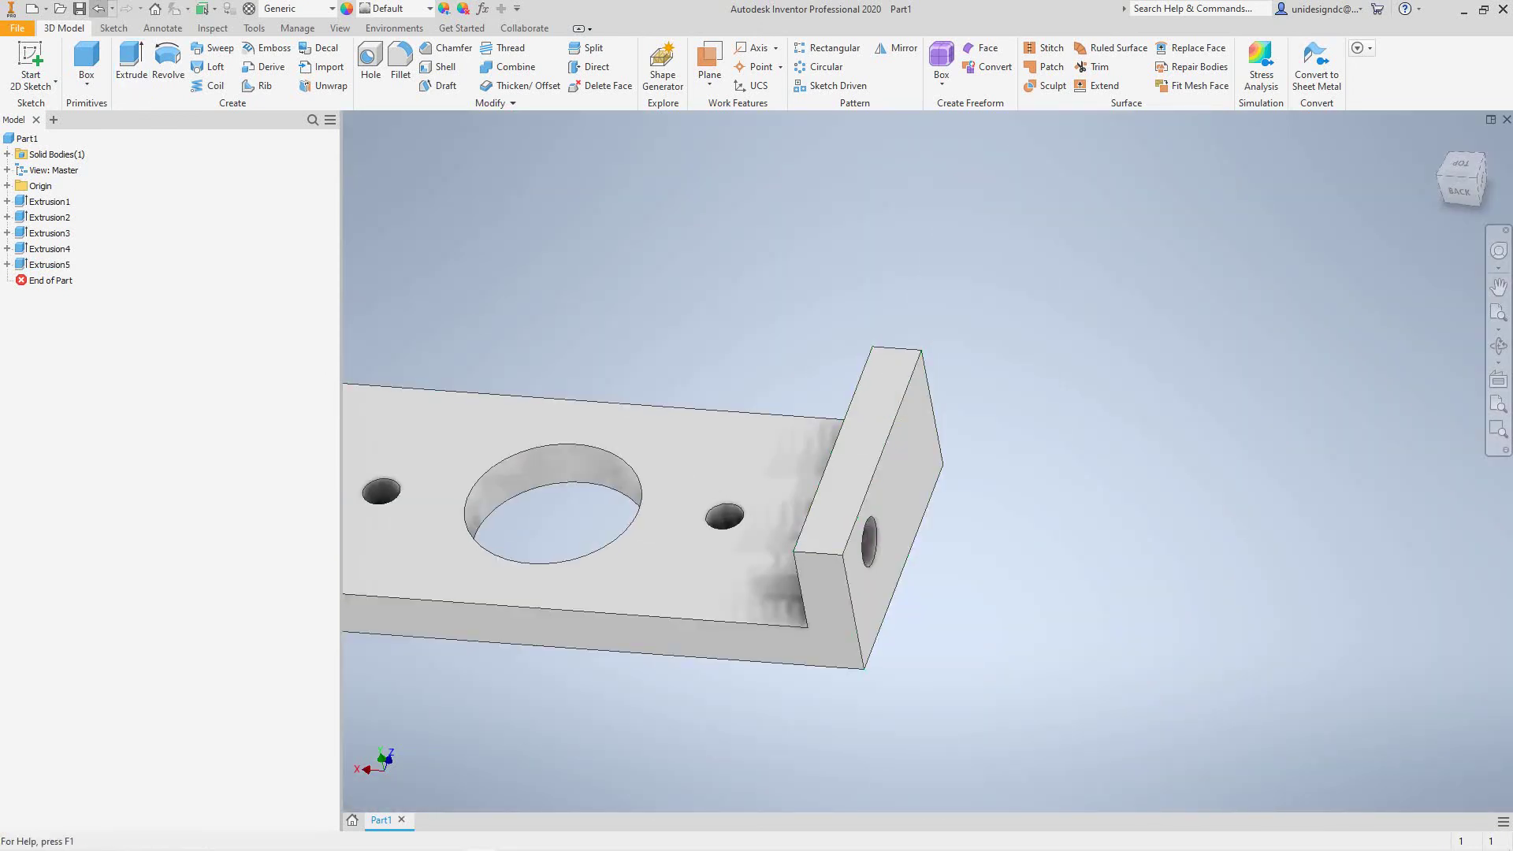
click(98, 9)
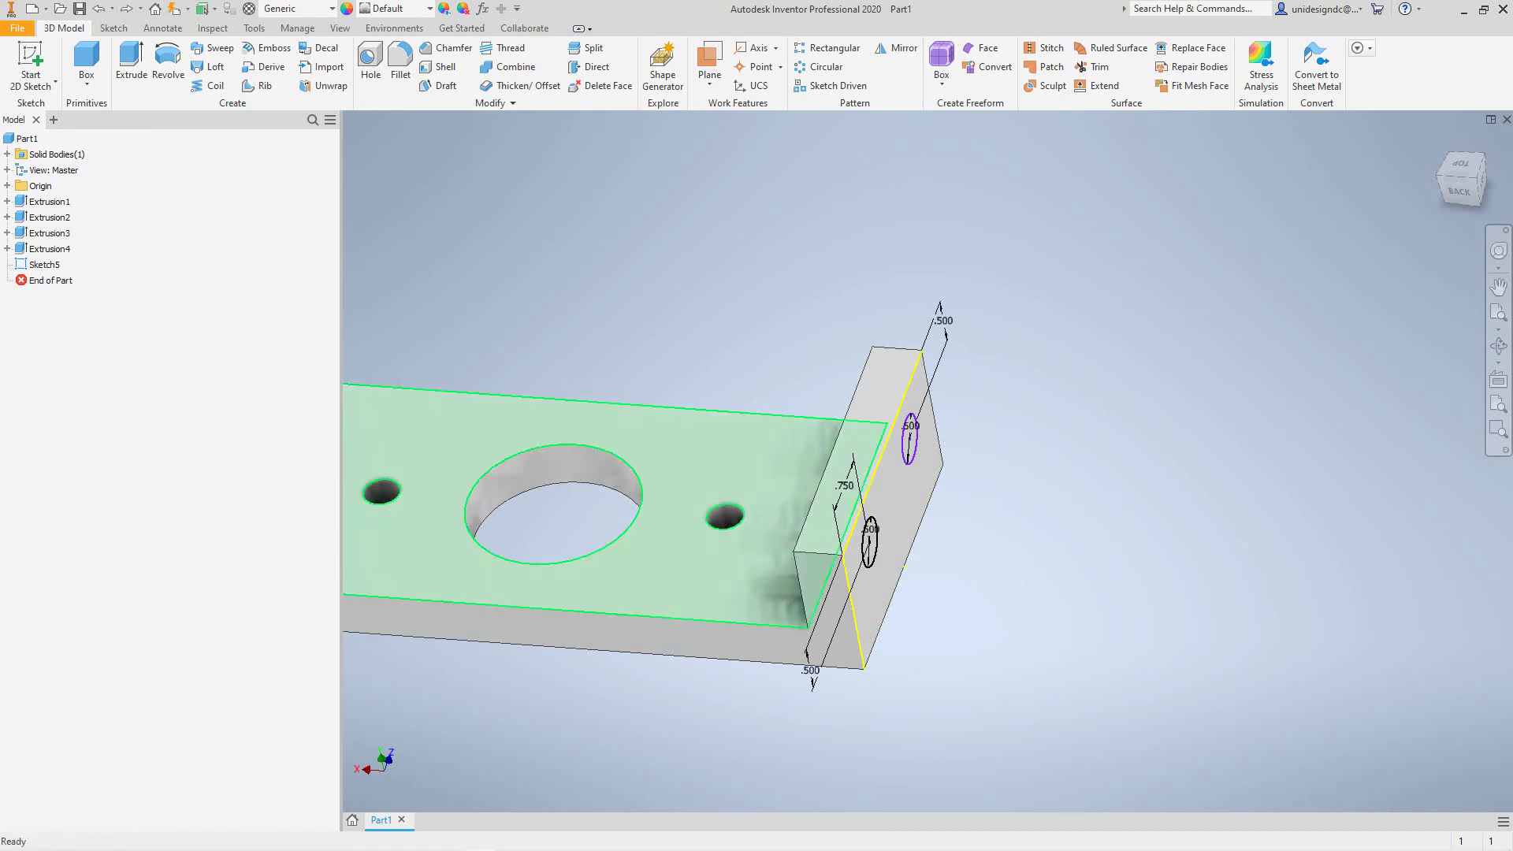
scroll(866, 537, up, 3)
scroll(866, 537, down, 4)
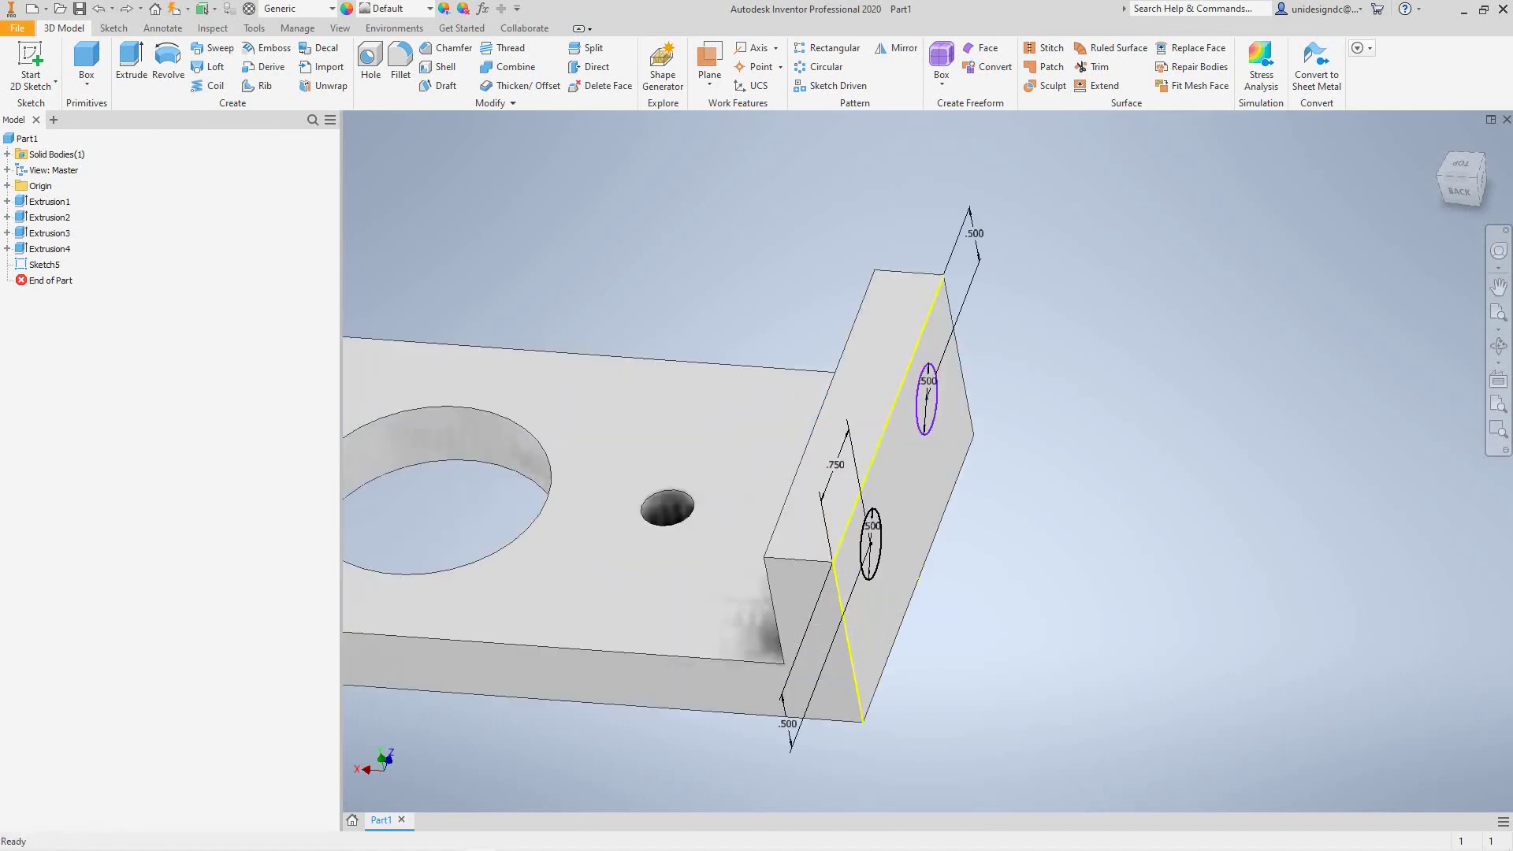